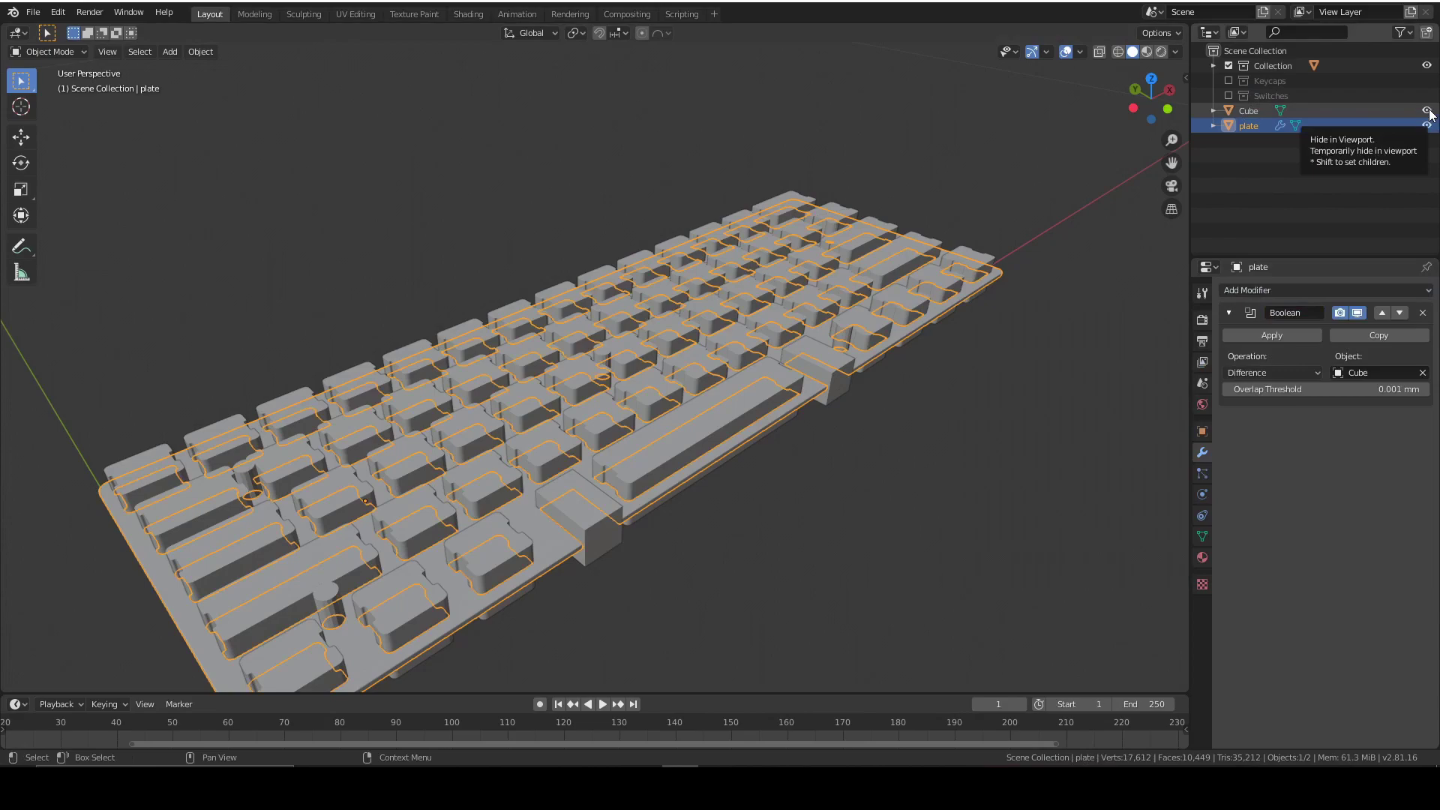
middle_drag(835, 279, 711, 296)
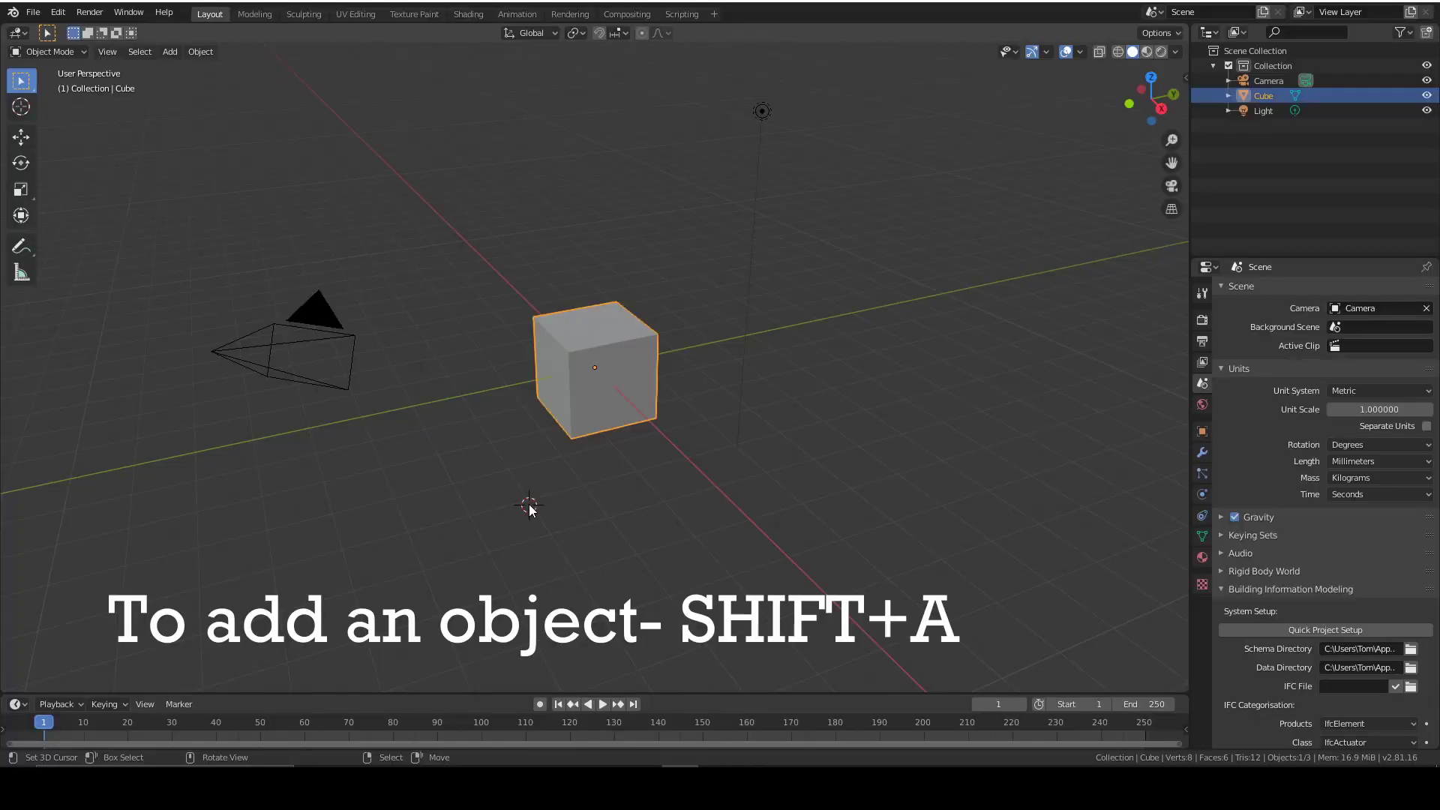
key(shift+a)
key(Escape)
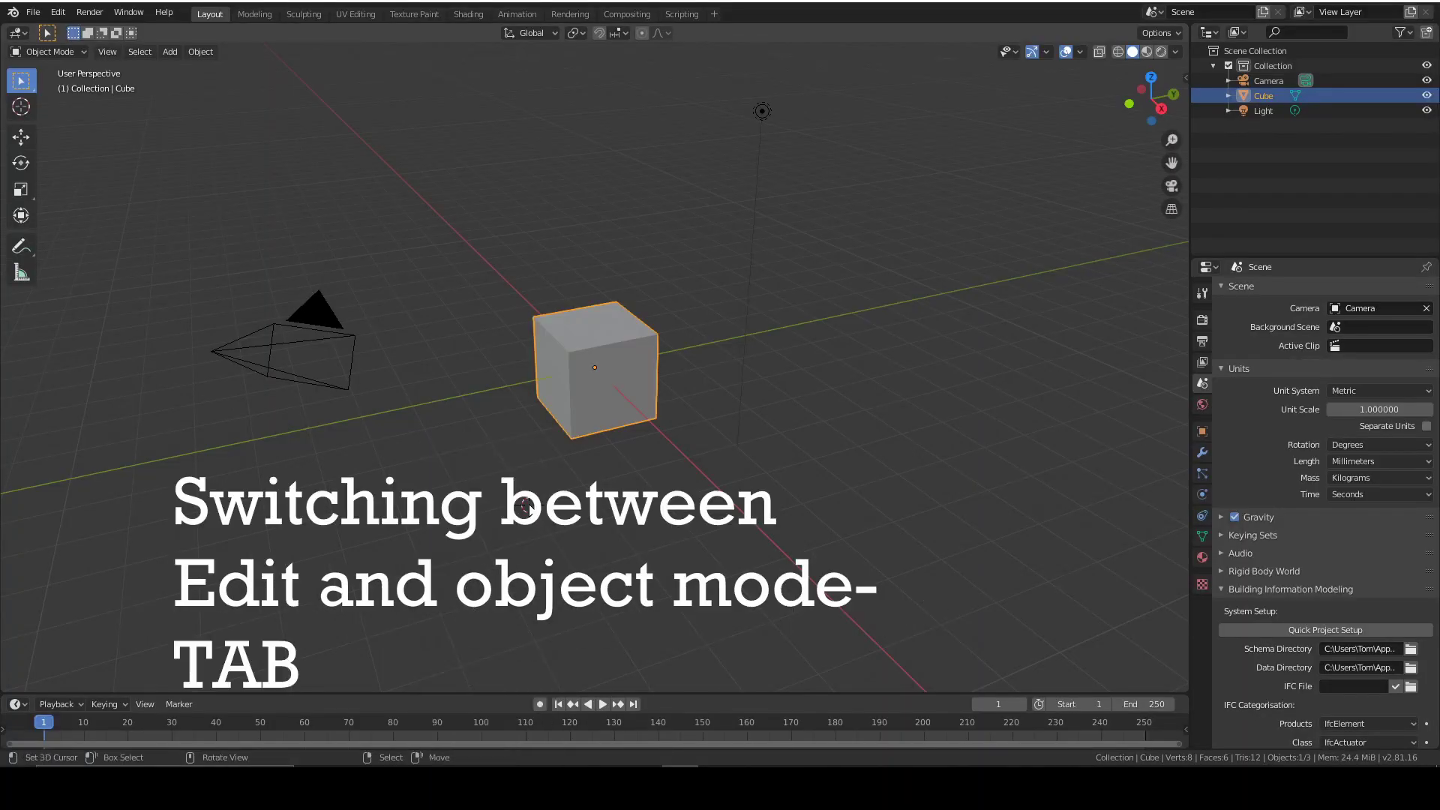
scroll(547, 498, up, 2)
scroll(547, 498, down, 3)
scroll(548, 498, up, 3)
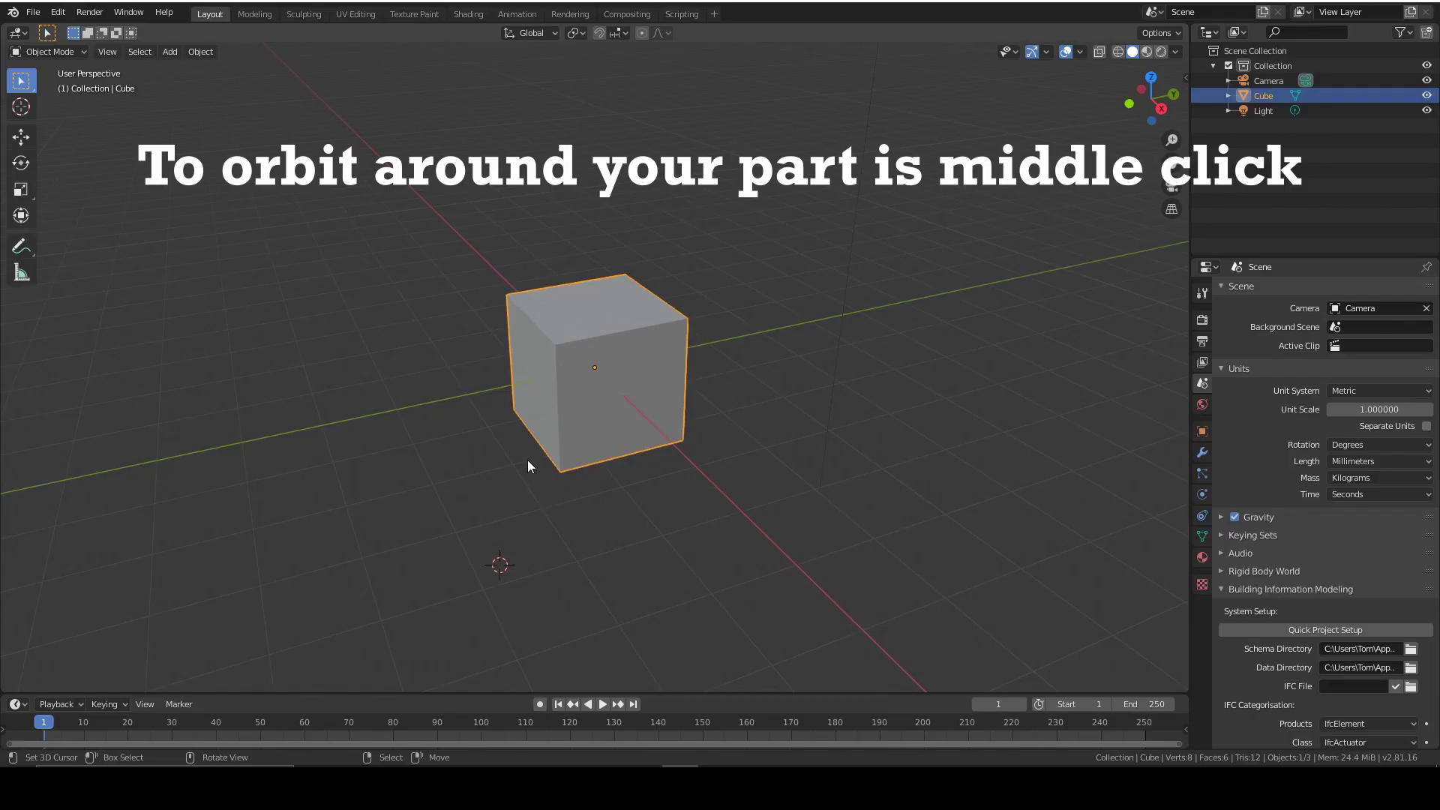
middle_drag(514, 465, 520, 552)
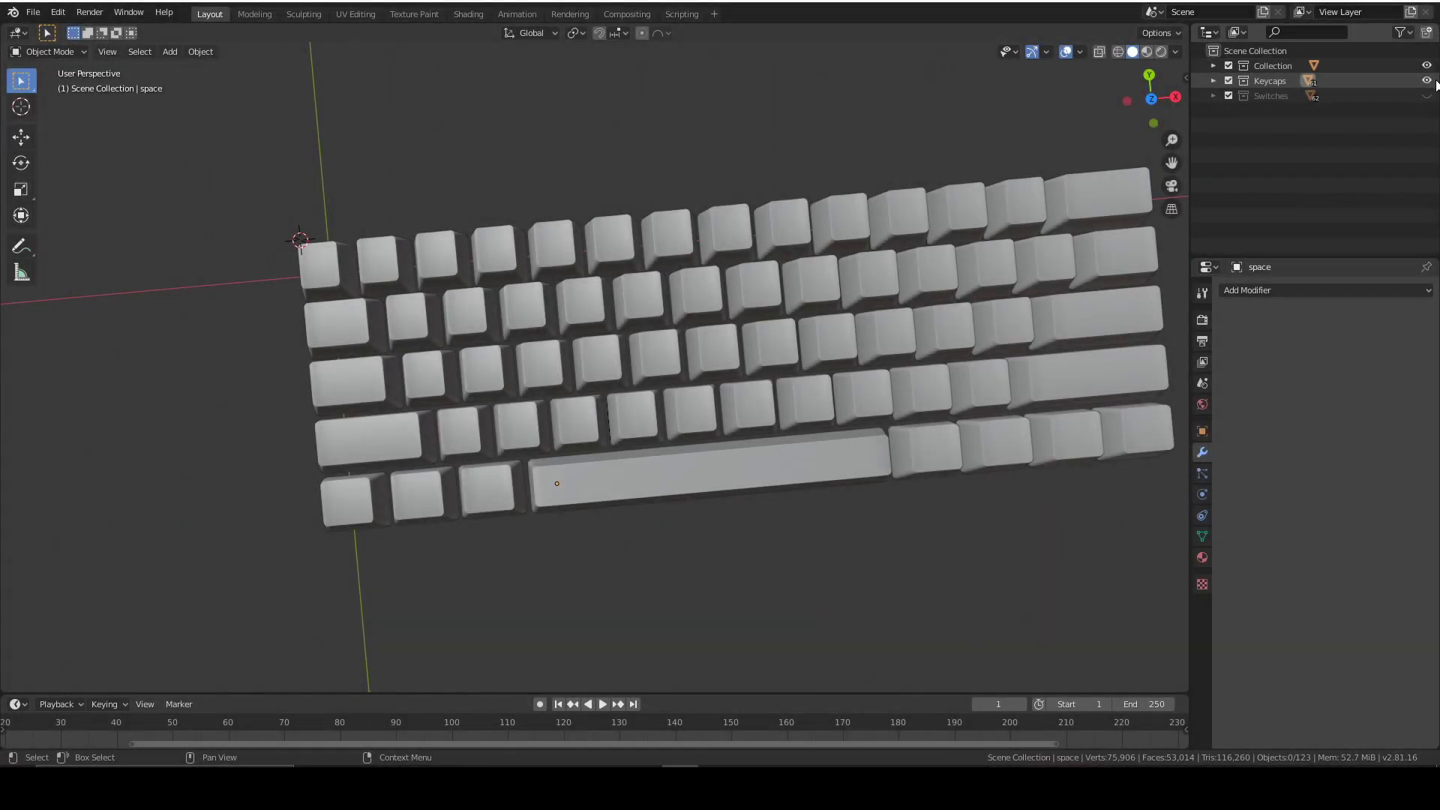
Step: Unhide the Switches and Keycaps collections in the viewport
click(1426, 80)
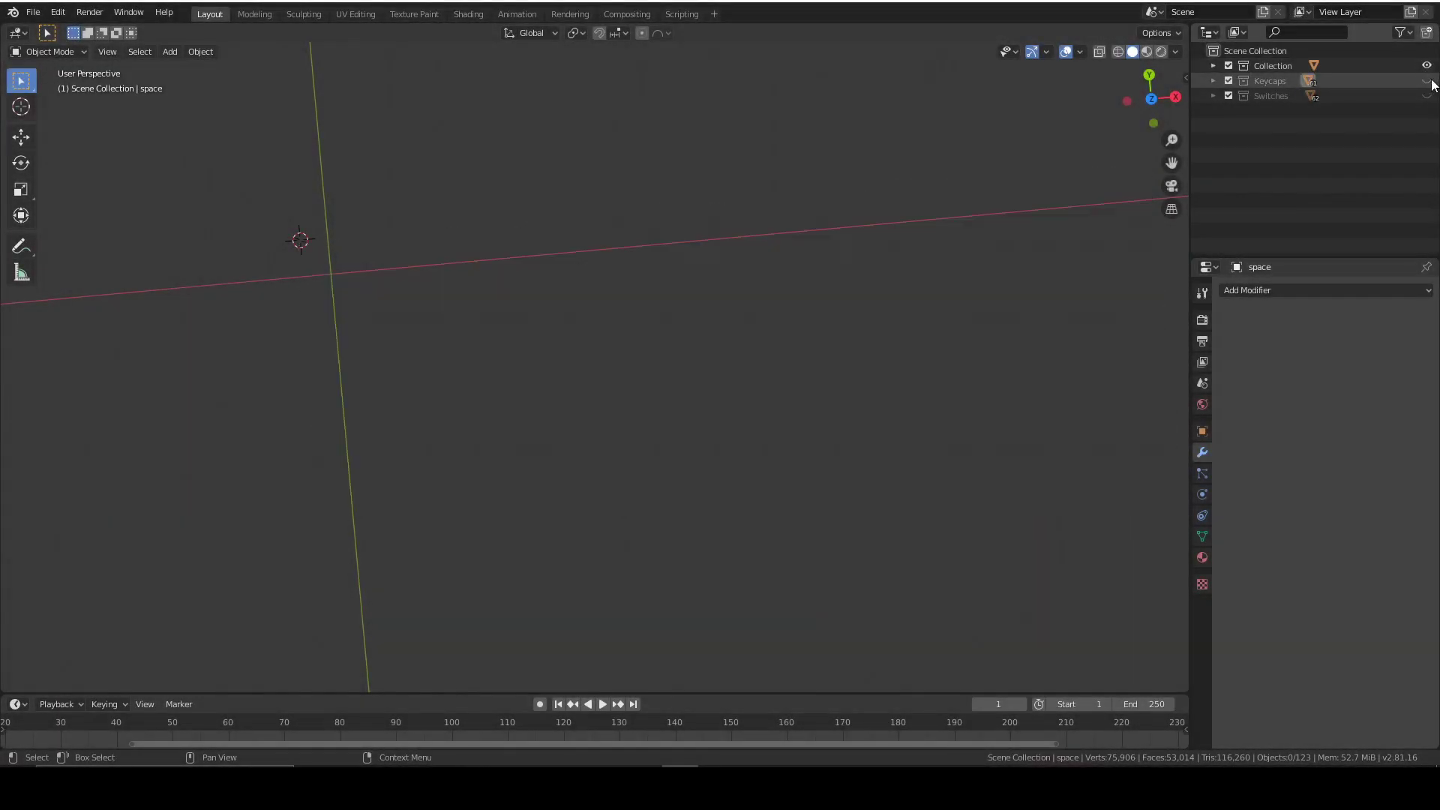
click(1427, 96)
scroll(921, 349, down, 4)
middle_drag(843, 348, 496, 456)
scroll(534, 390, up, 6)
shift+middle_drag(634, 380, 780, 443)
scroll(547, 448, down, 2)
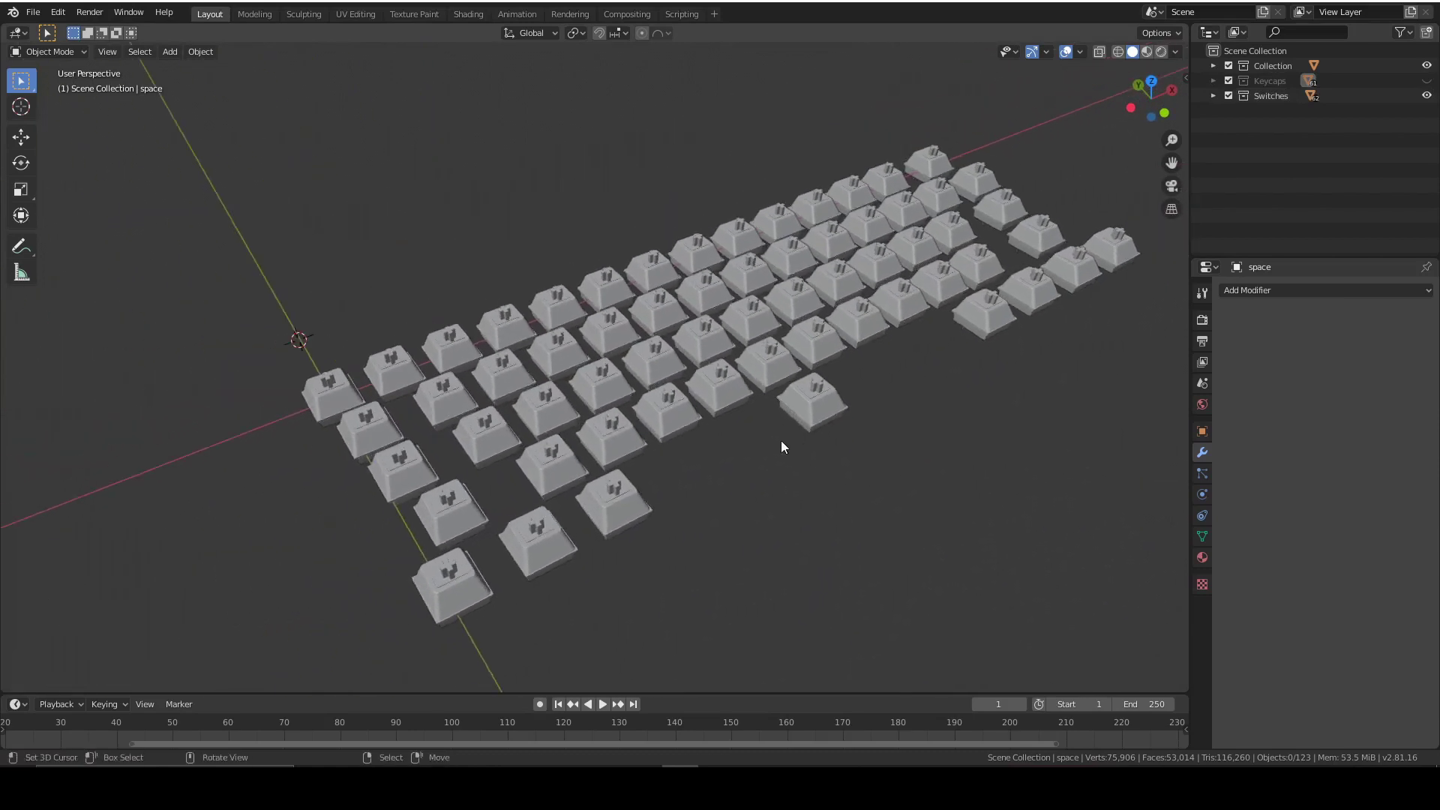
scroll(786, 441, up, 4)
click(1427, 80)
Step: Exclude the Switches collection from the view layer and show the keycaps in top view
scroll(694, 390, down, 4)
middle_drag(742, 234, 645, 357)
key(KP_7)
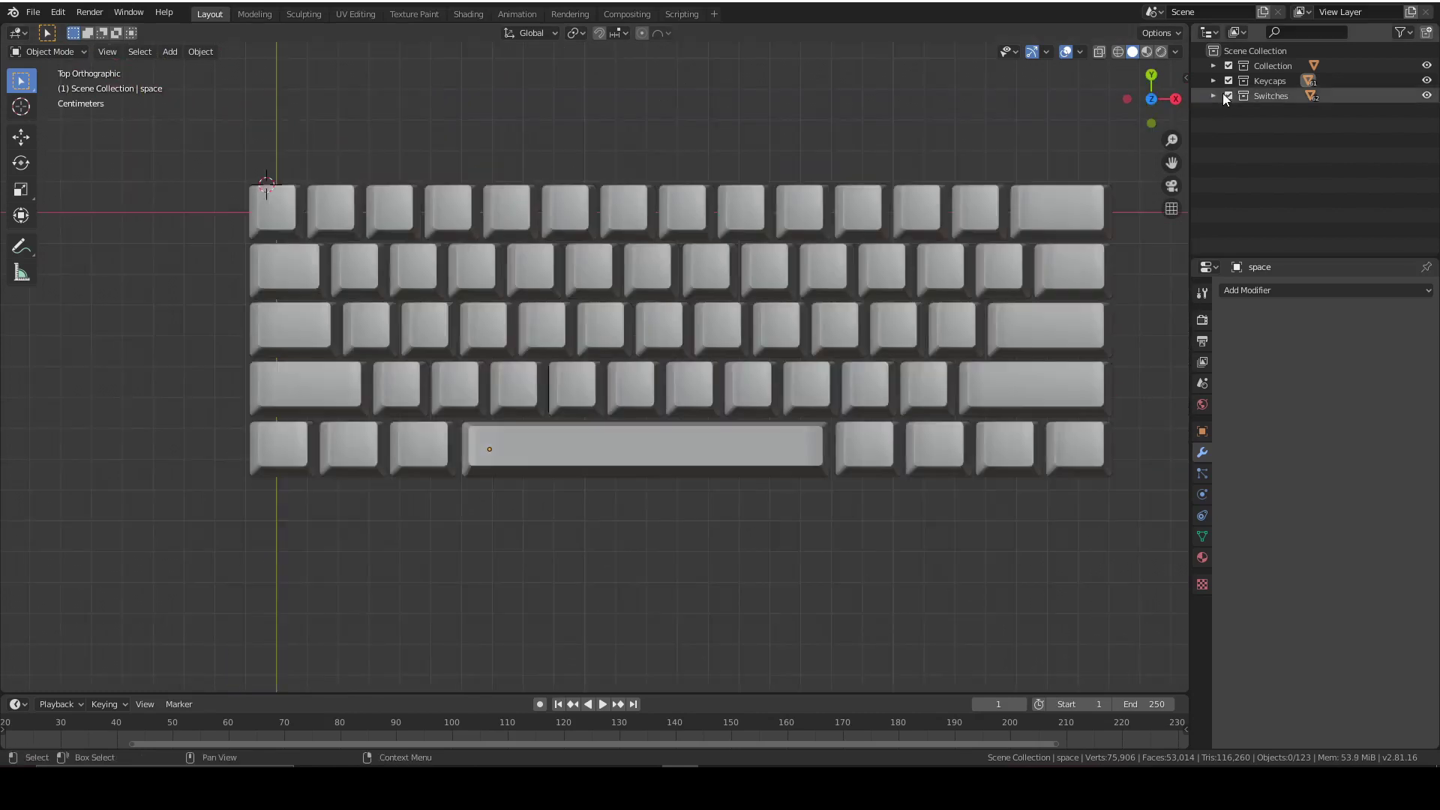
click(1228, 95)
shift+middle_drag(901, 303, 885, 363)
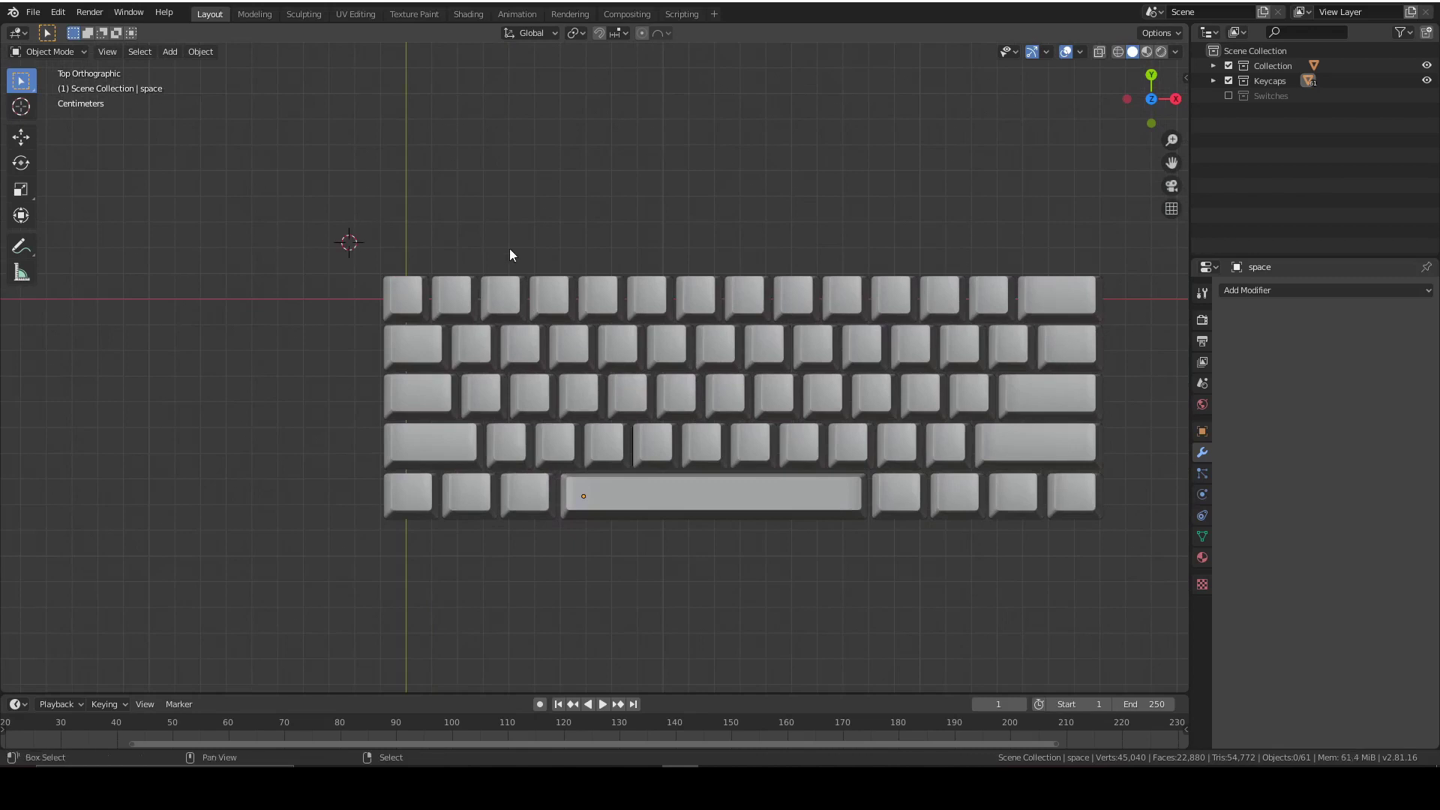
Step: Add a mesh plane with a size of 95 mm
key(shift+a)
click(589, 248)
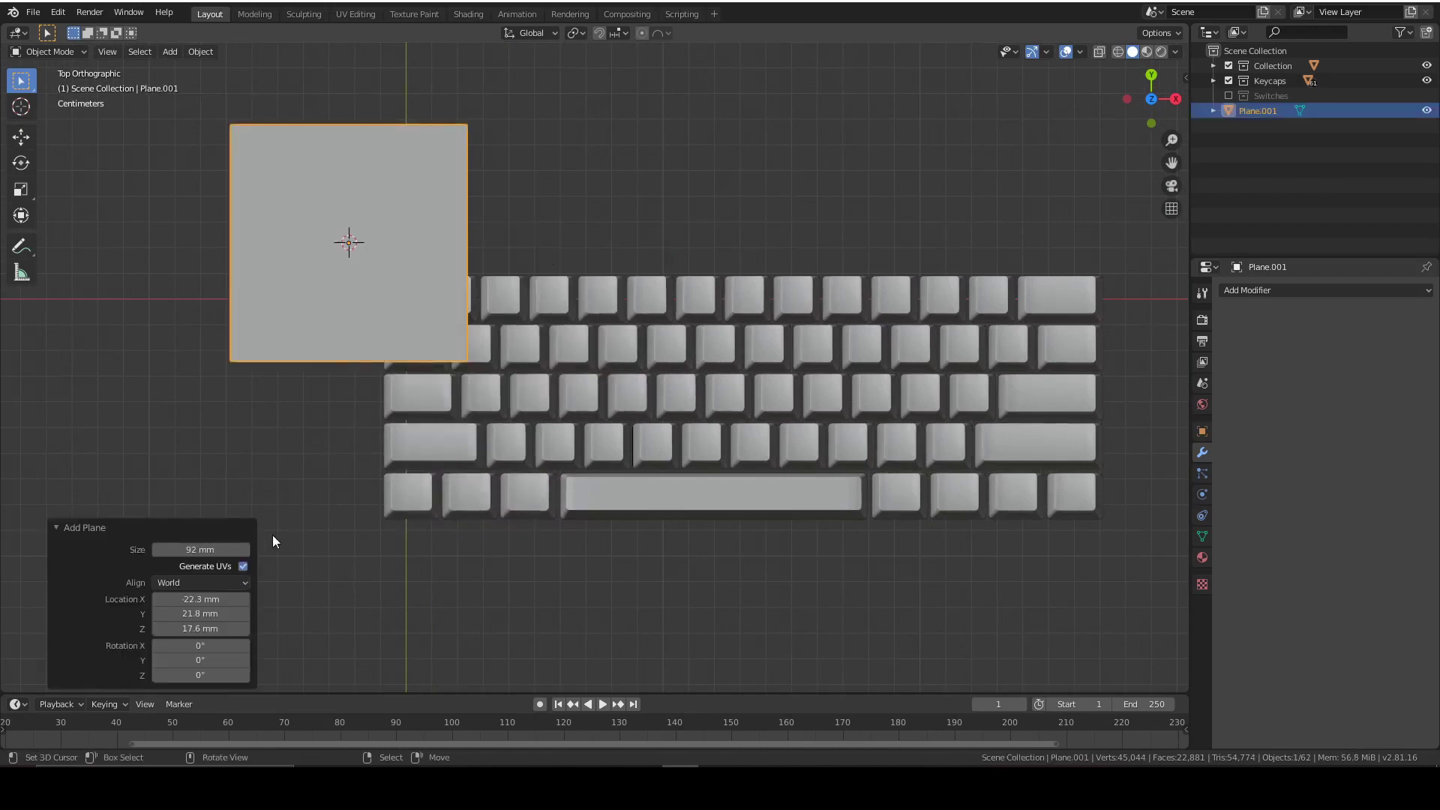
click(223, 549)
text(5)
key(Return)
Step: Move the plane over the left end of the keycaps, about 59.5 mm in X and -61 mm in Y
key(g)
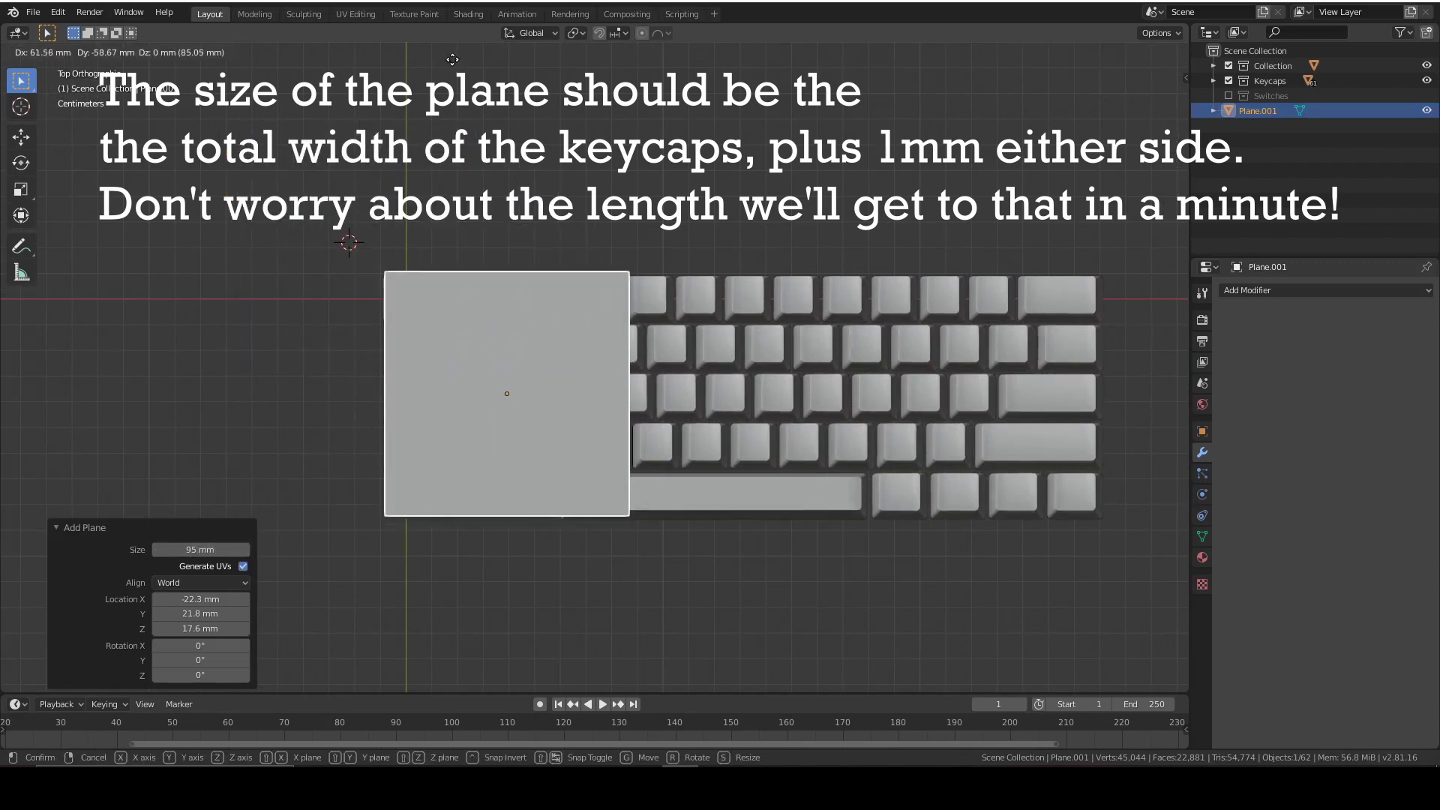
click(450, 69)
scroll(578, 161, up, 4)
scroll(576, 161, up, 1)
shift+middle_drag(650, 167, 756, 60)
scroll(737, 216, down, 2)
mouse_move(737, 217)
shift+middle_down()
mouse_move(753, 195)
mouse_move(732, 244)
shift+middle_up()
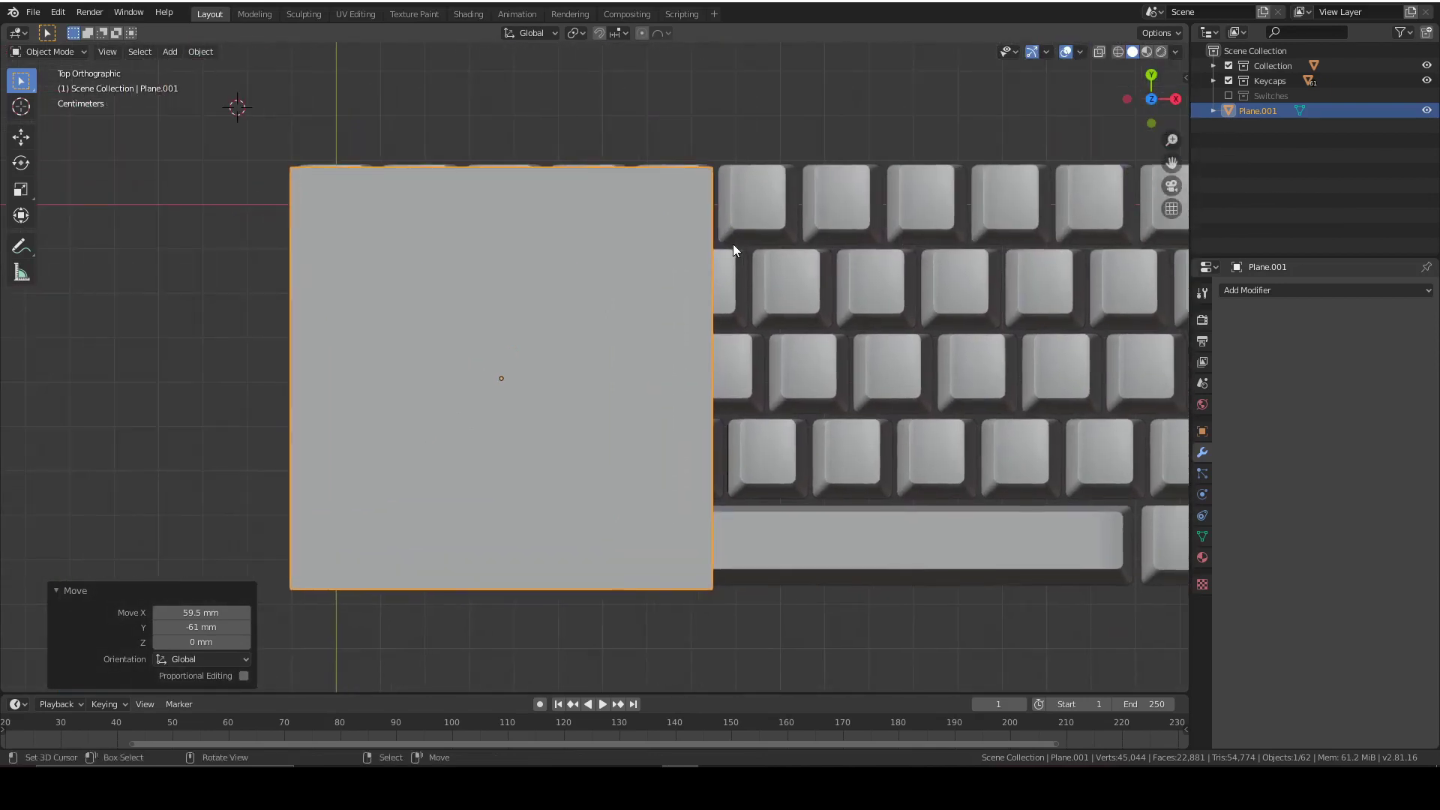
Step: Nudge the plane about 0.68 mm along Y to centre it over the keycap rows
key(g)
key(y)
click(750, 241)
scroll(862, 312, down, 2)
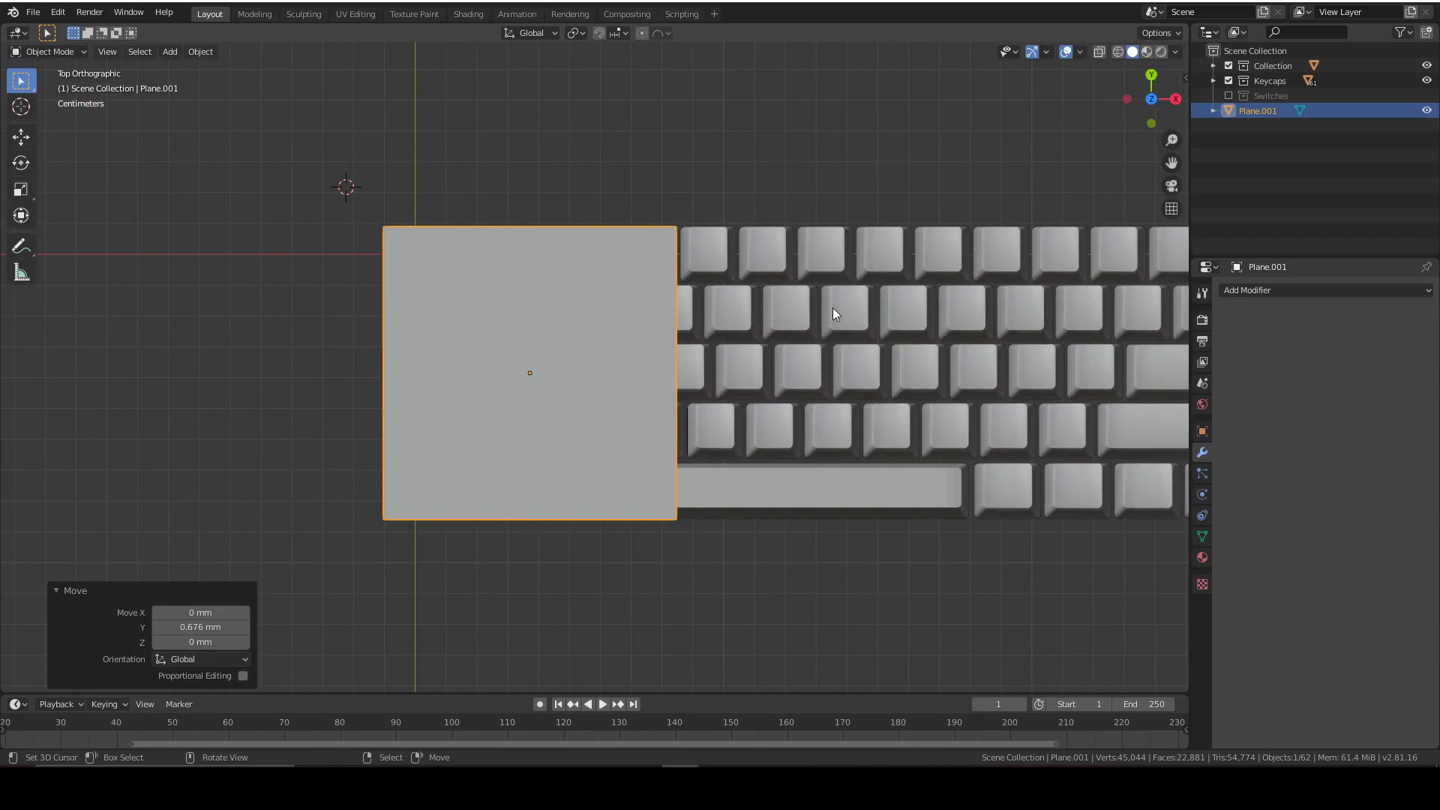
scroll(843, 311, up, 2)
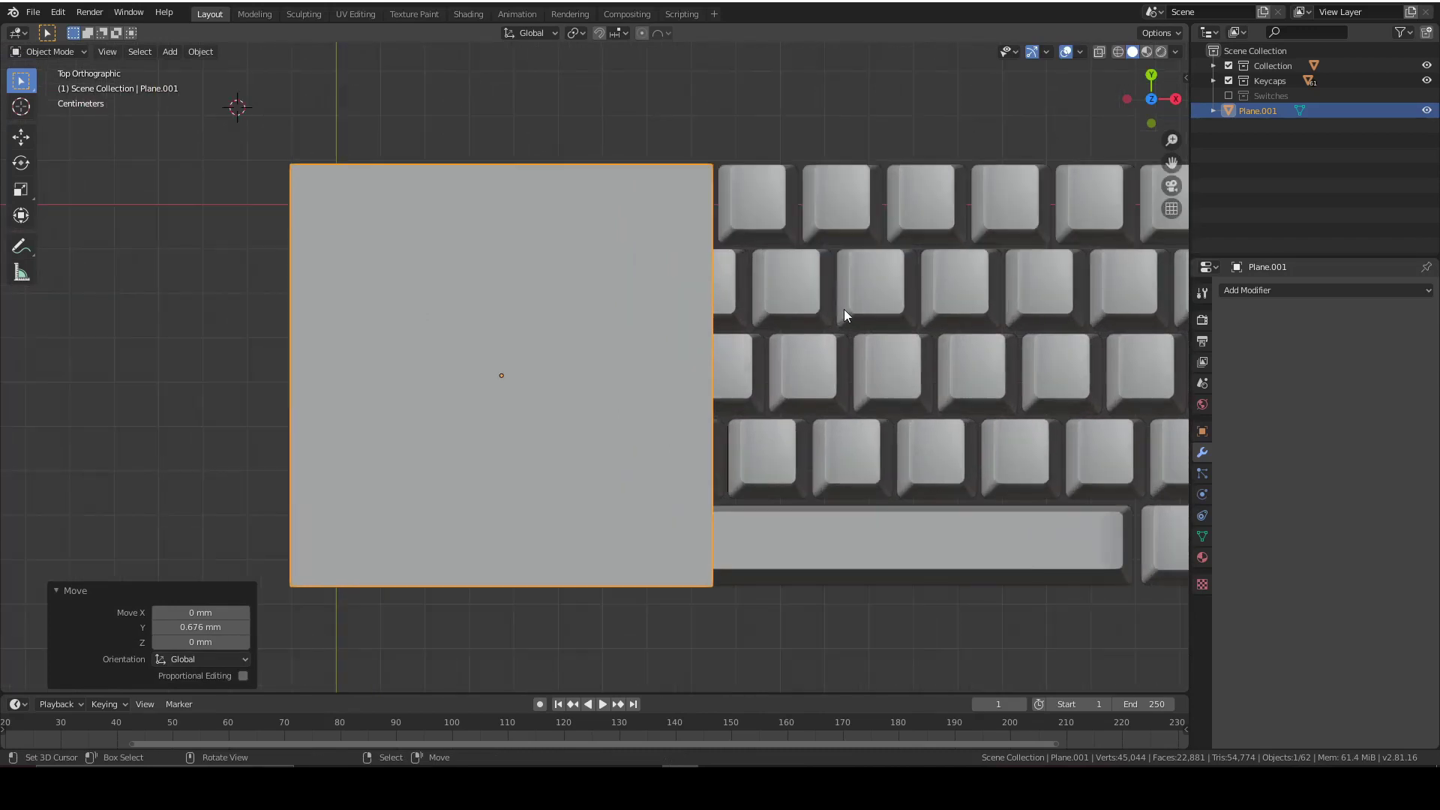
Step: Extrude the plane's face 1.5 mm in Edit Mode to give the plate its thickness
scroll(844, 309, down, 3)
shift+middle_drag(753, 294, 759, 259)
shift+middle_drag(761, 343, 765, 399)
scroll(570, 334, up, 2)
shift+middle_drag(601, 344, 746, 359)
scroll(668, 294, up, 2)
key(Tab)
scroll(668, 290, up, 1)
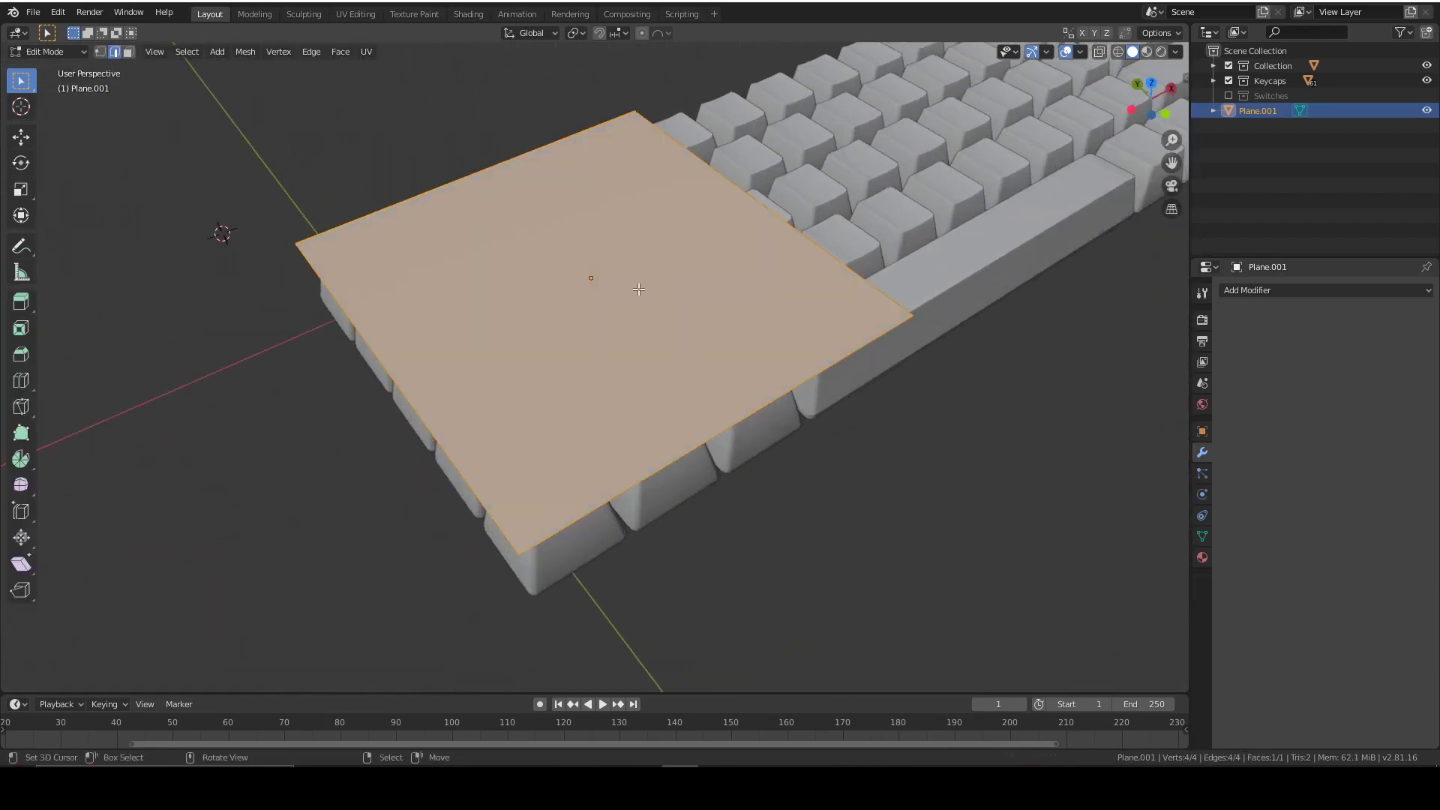
key(e)
text(1.5)
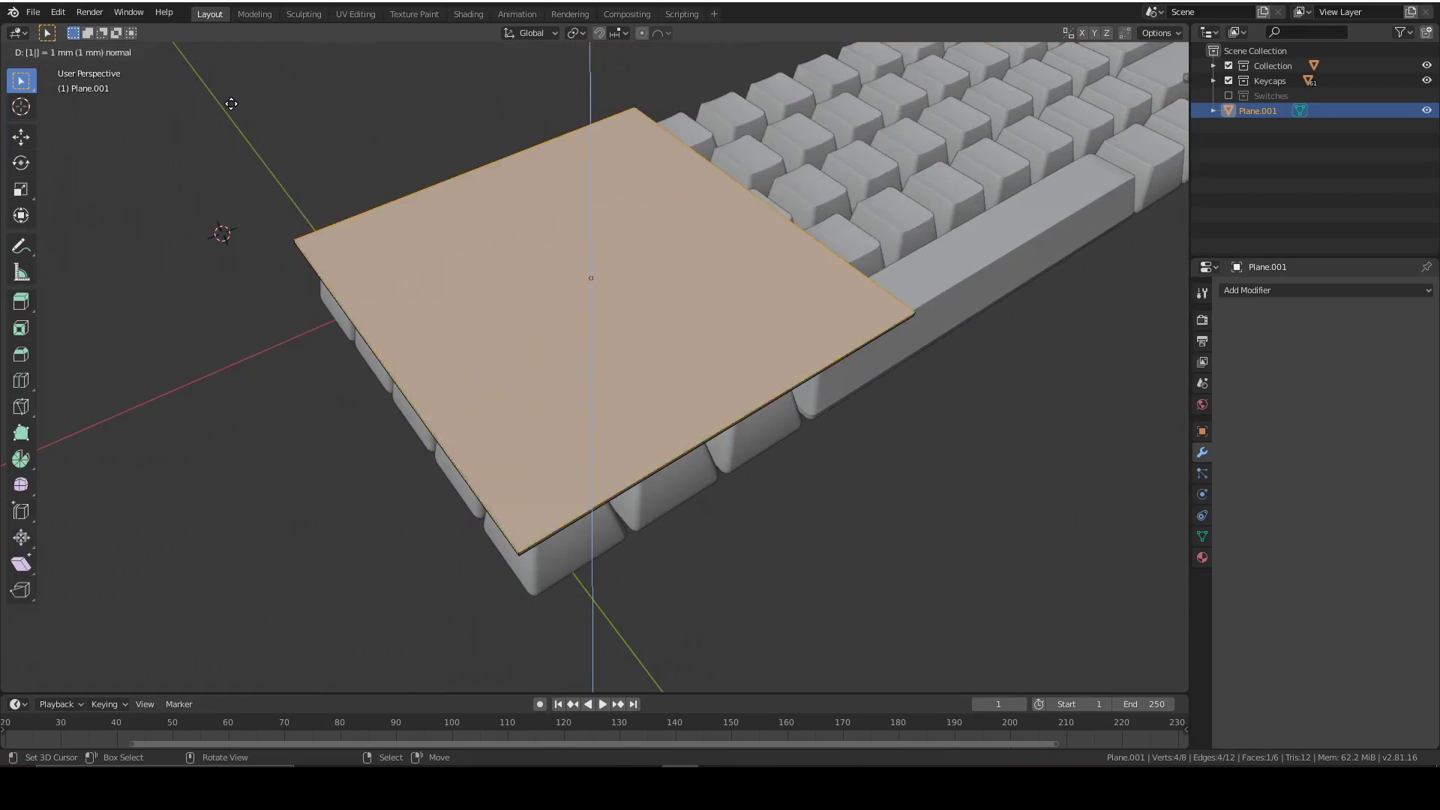
key(Return)
scroll(650, 390, up, 5)
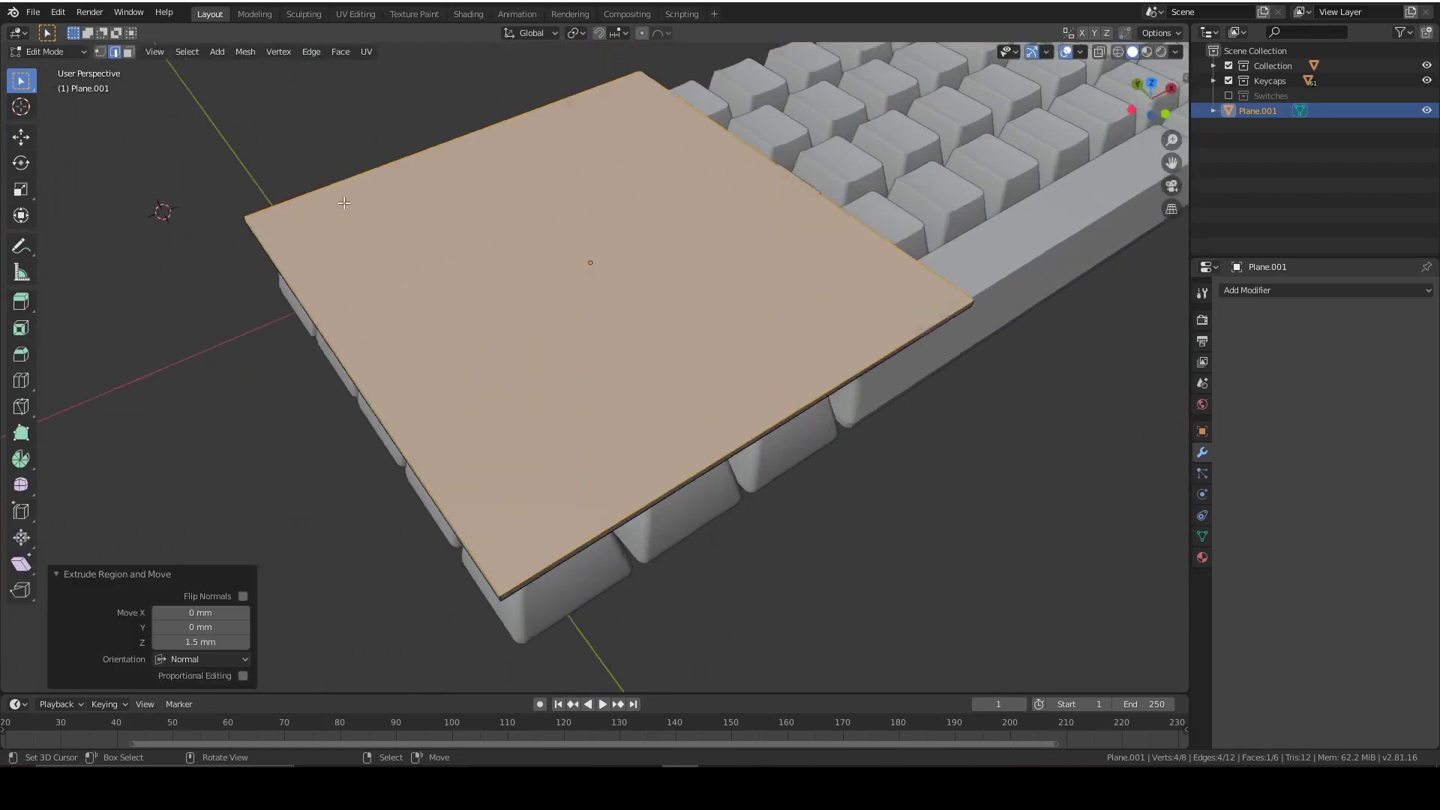
Step: Select the plate's four vertical corner edges and bevel them by about 1.96 mm
middle_drag(651, 391, 585, 403)
scroll(659, 337, down, 2)
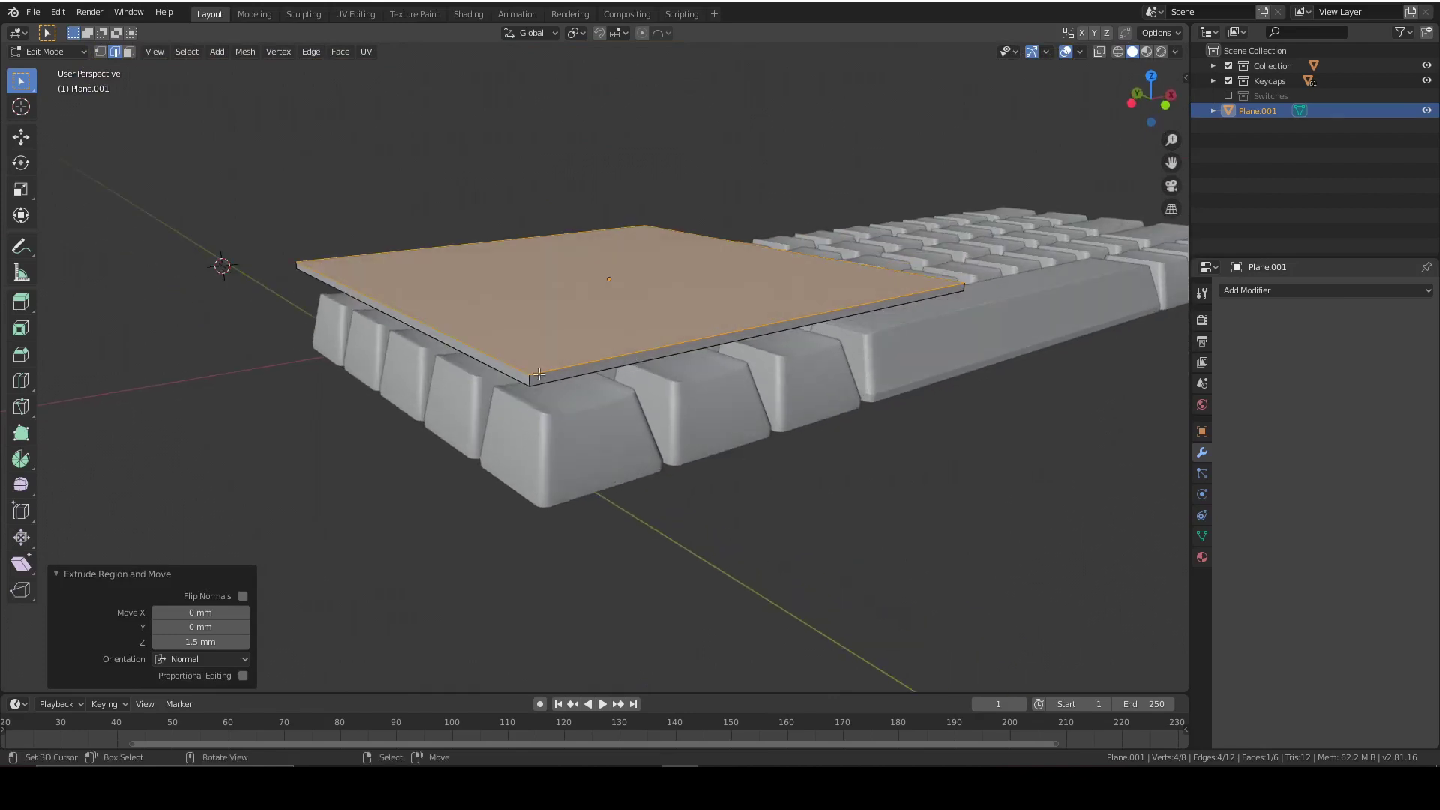
scroll(535, 379, up, 3)
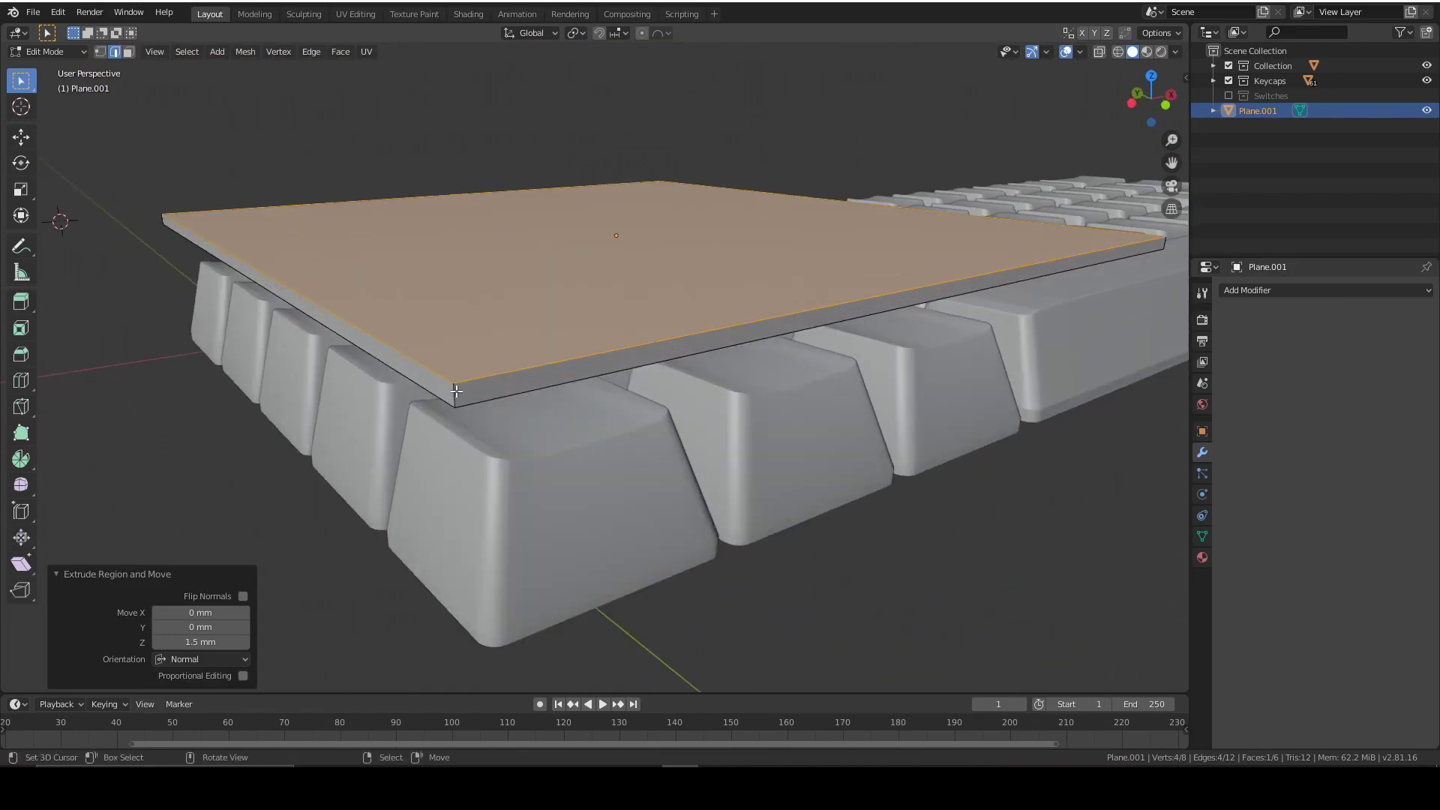
click(260, 266)
middle_drag(384, 323, 491, 249)
shift+middle_drag(865, 459, 484, 459)
shift+right_click(988, 423)
middle_drag(788, 472, 862, 504)
scroll(862, 505, down, 3)
key(ctrl+b)
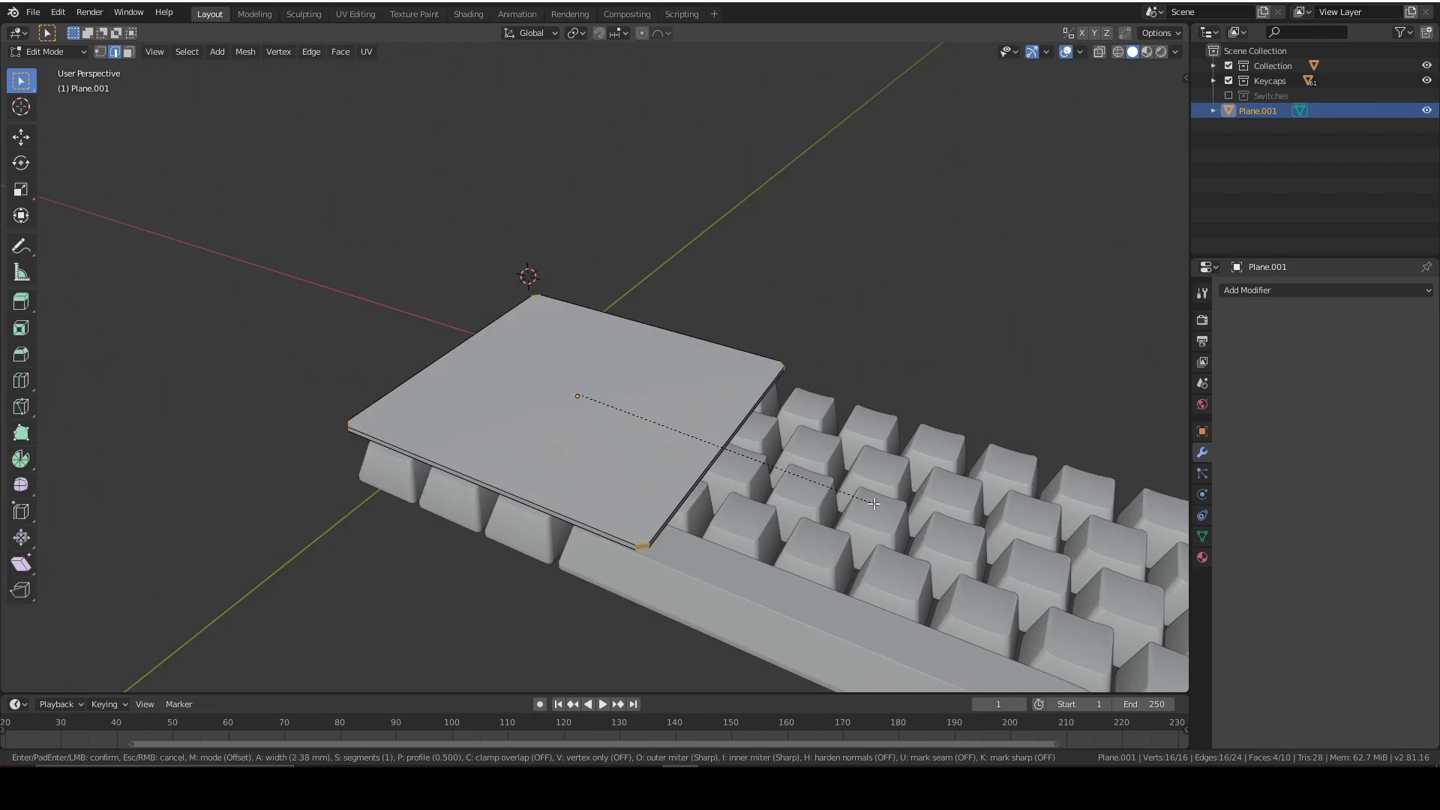
scroll(321, 512, up, 2)
click(321, 512)
Step: Set the corner bevel to 4 segments and a width of 3 mm
click(190, 477)
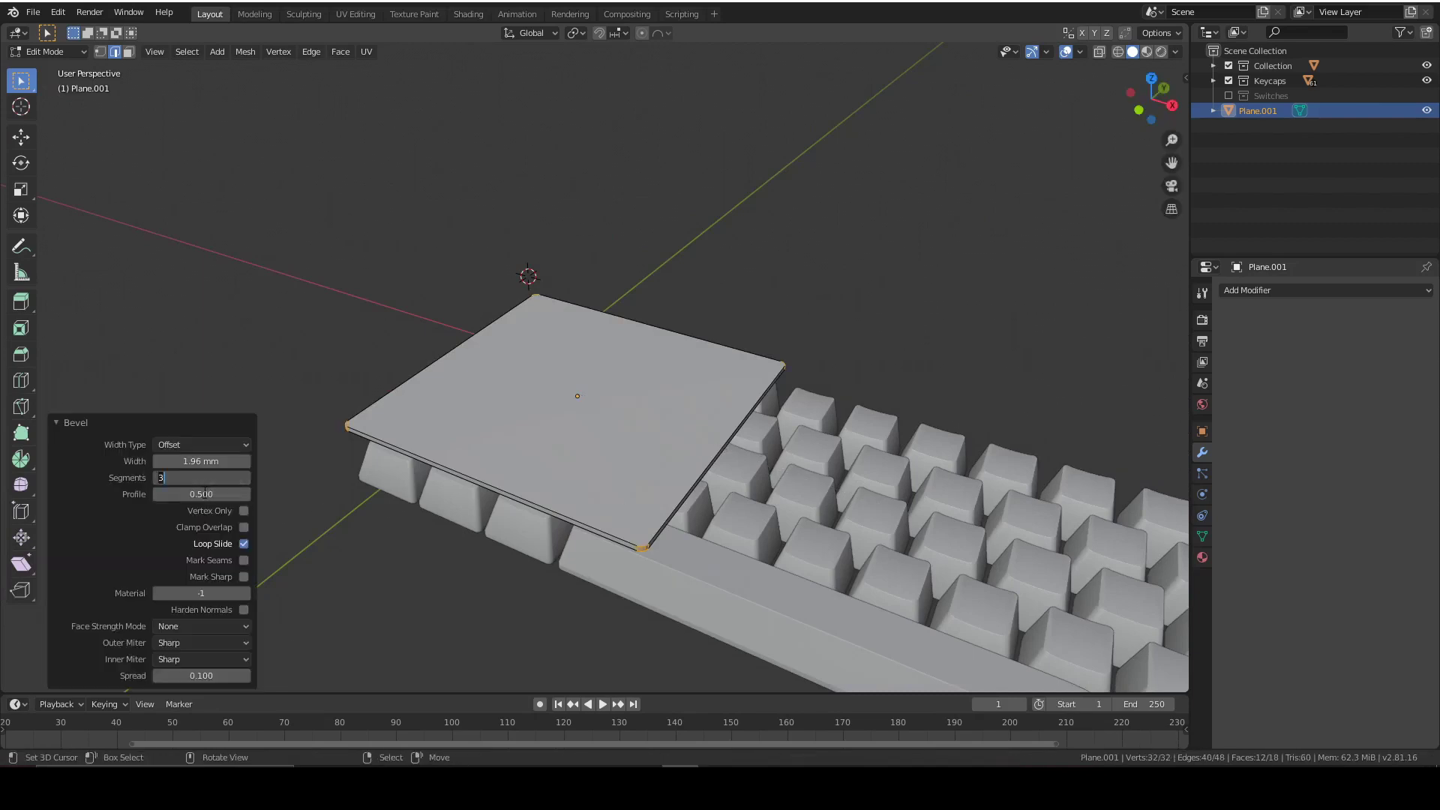
key(Return)
click(213, 461)
text(3)
key(Return)
Step: Select the plate's top and bottom outer edge loops and bevel them by about 0.34 mm
middle_drag(533, 310, 696, 357)
scroll(696, 357, up, 2)
shift+middle_drag(699, 505, 617, 417)
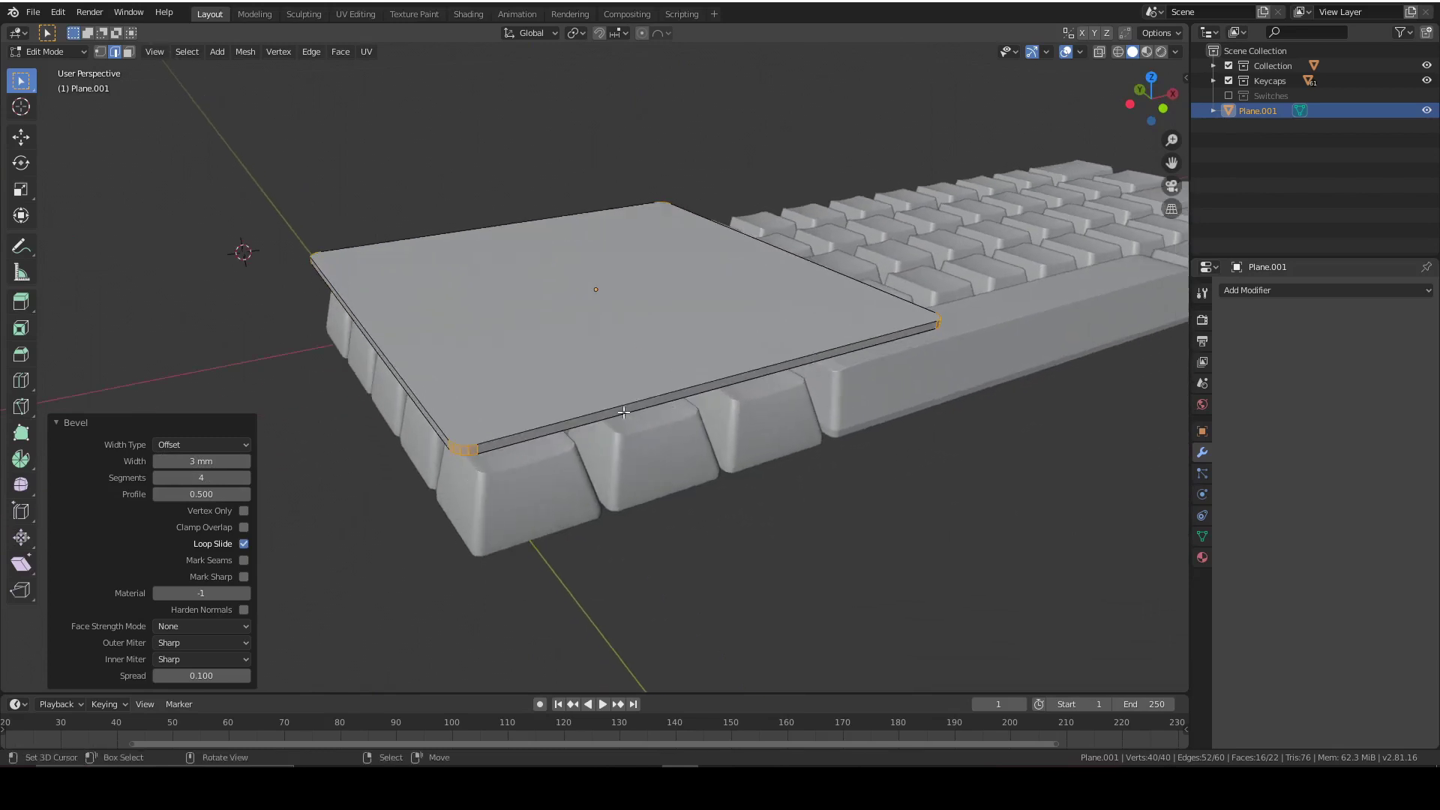
scroll(617, 418, up, 2)
click(625, 434)
alt+click(625, 434)
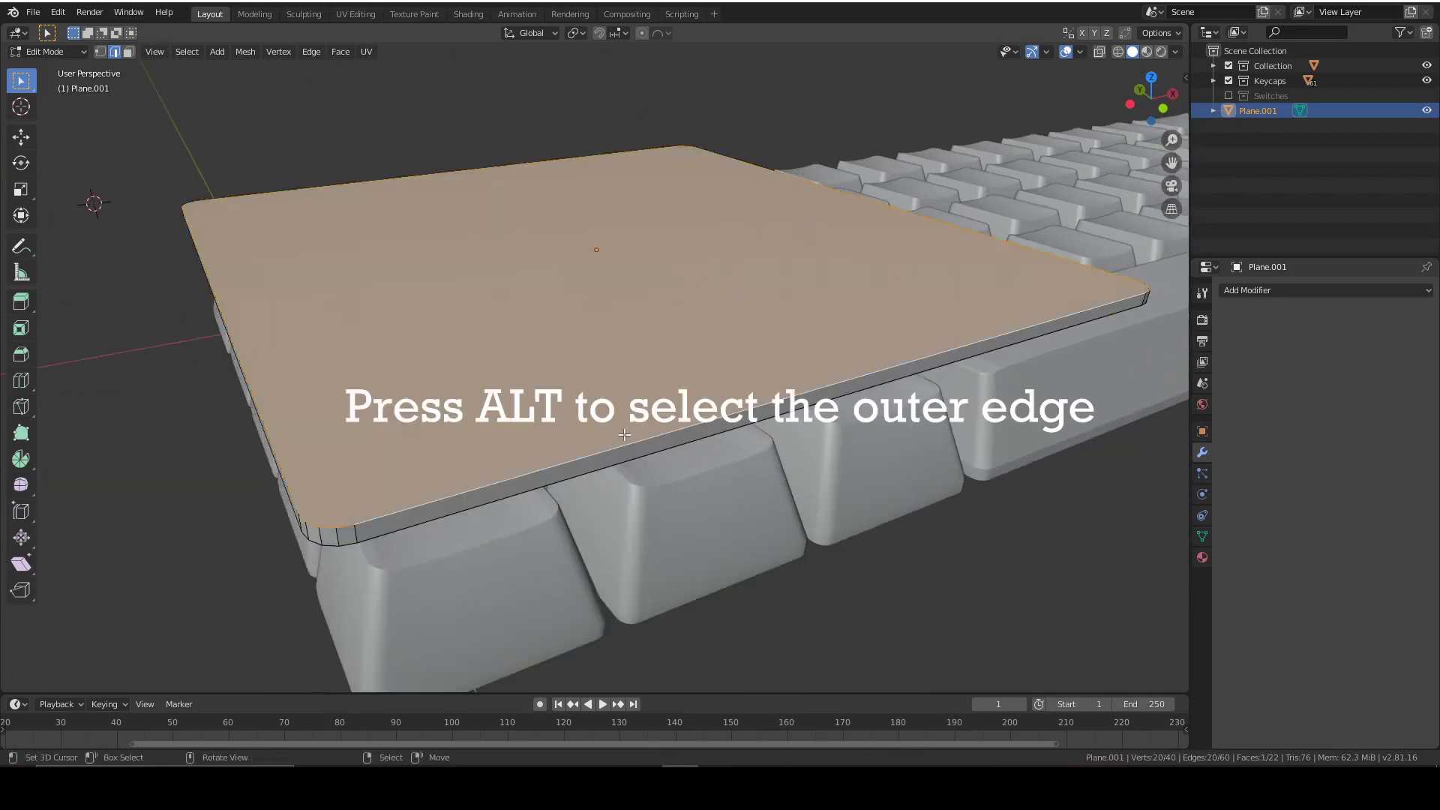
alt+shift+click(741, 435)
mouse_move(829, 565)
middle_down()
mouse_move(836, 492)
mouse_move(852, 515)
mouse_move(840, 470)
mouse_move(837, 562)
middle_up()
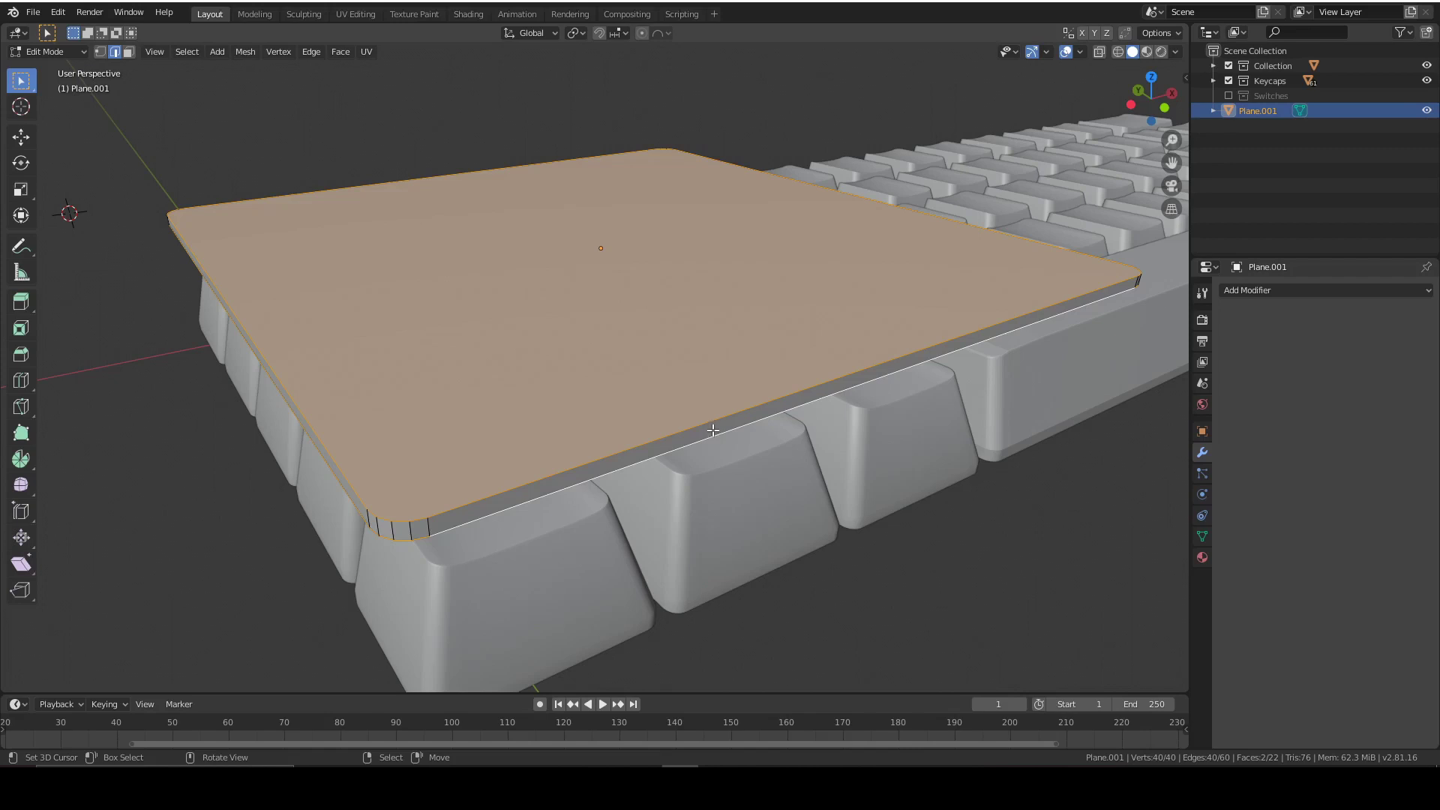
key(ctrl+b)
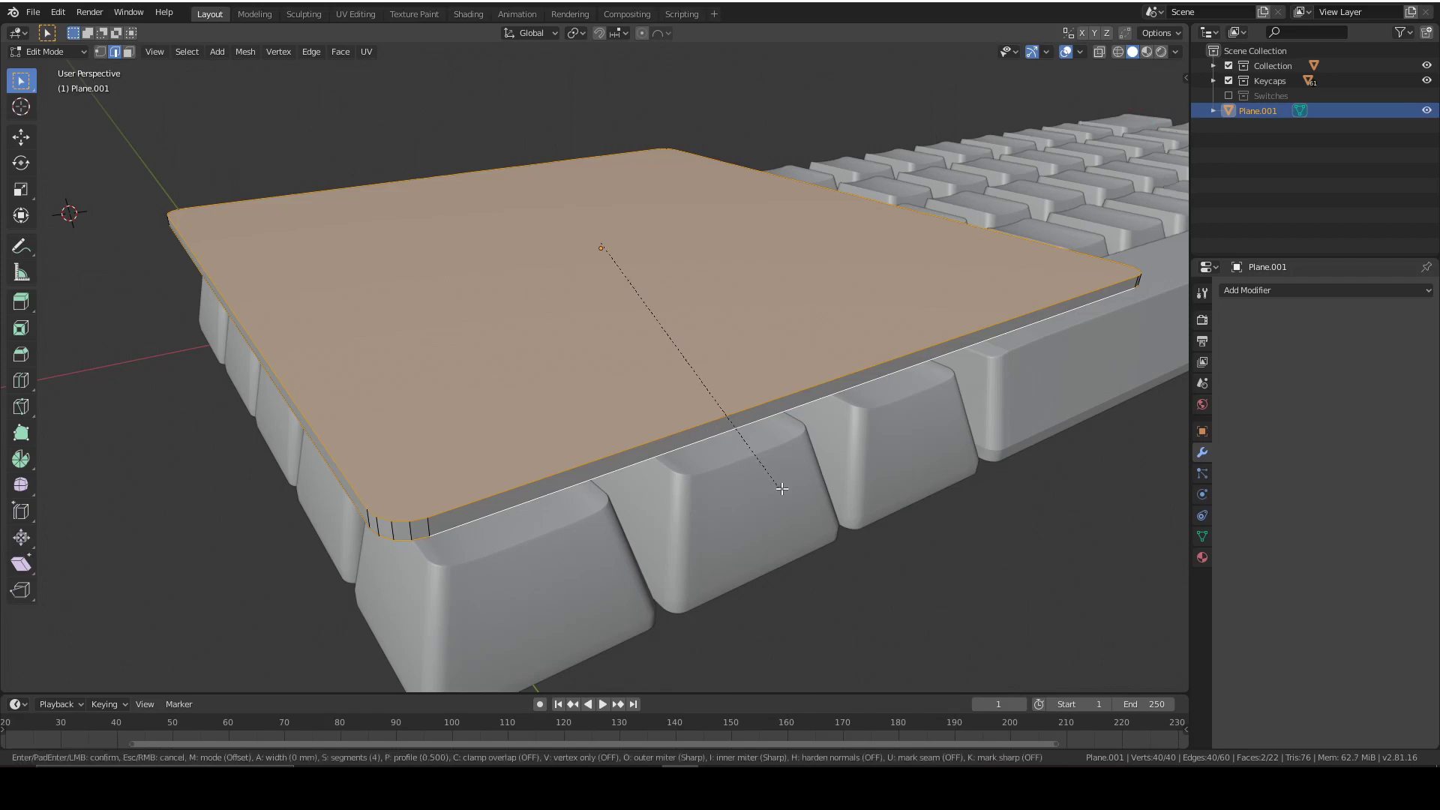
click(781, 489)
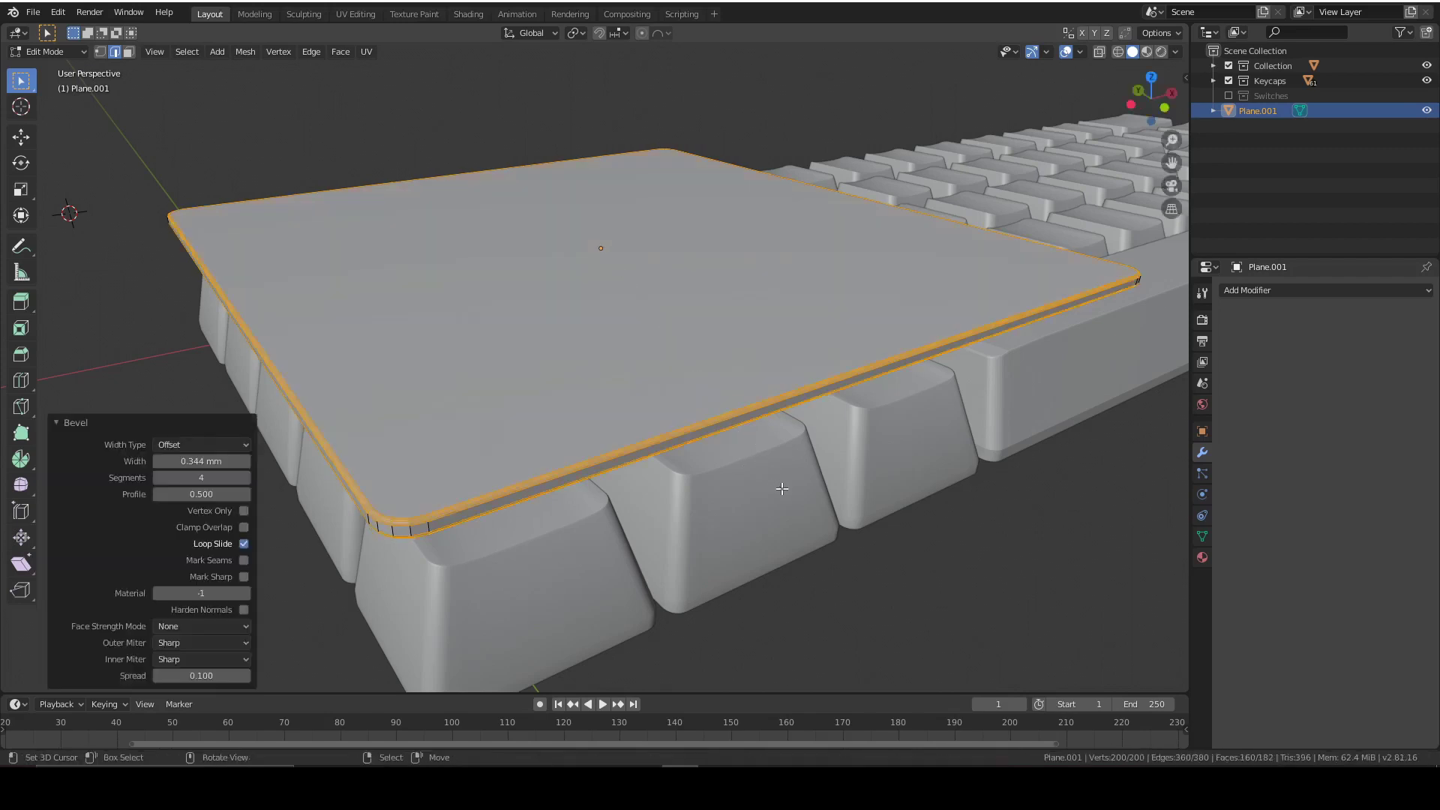
Step: Set the outer edge bevel to 2 segments and a width of 0.2 mm, and return to Object Mode
click(201, 482)
text(2)
key(Return)
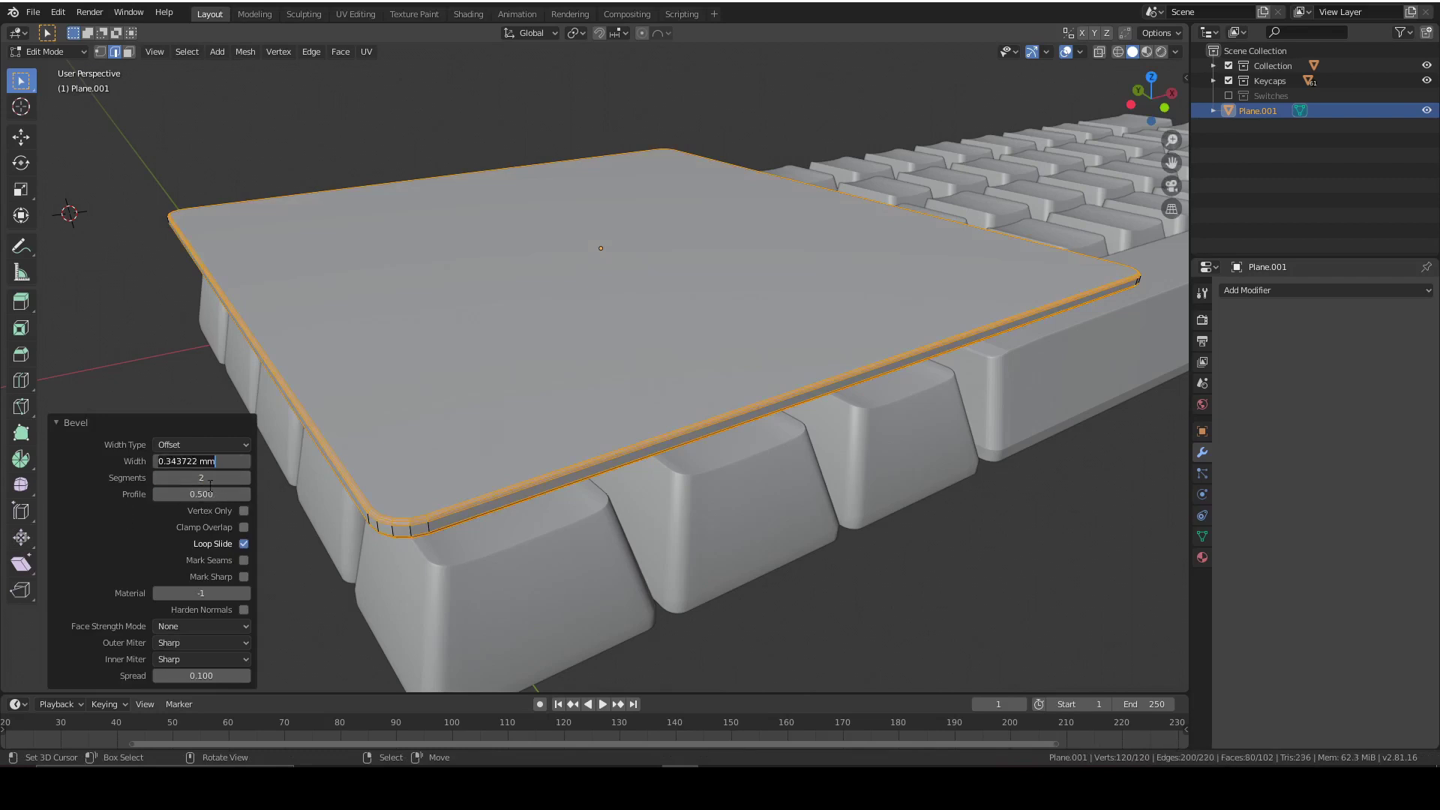
text(0.2)
key(Return)
scroll(782, 383, down, 3)
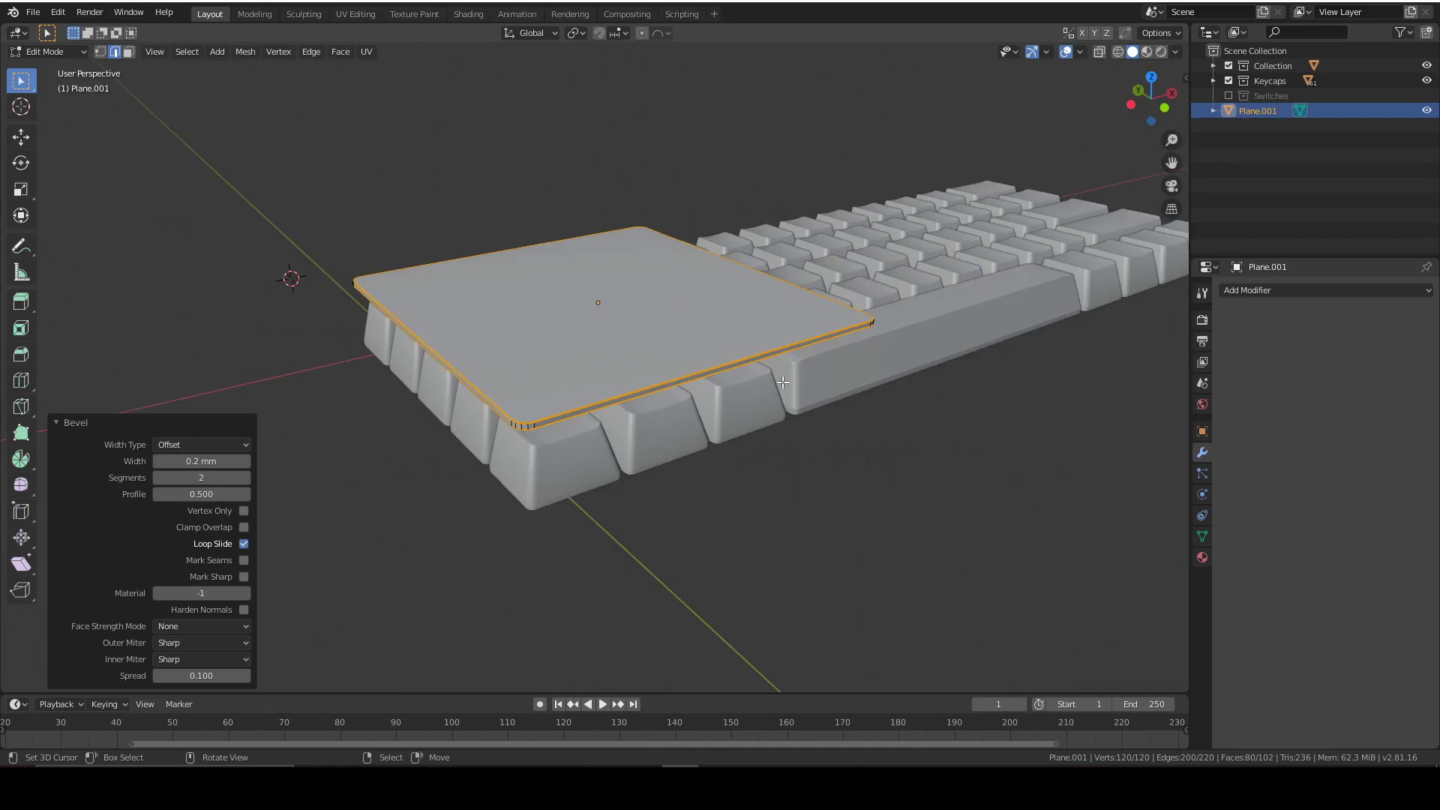
key(Tab)
Step: Turn on X-ray in Edit Mode and move all geometry at the plate's right end about 187 mm along X, spanning the keycaps
scroll(764, 378, up, 4)
middle_drag(764, 379, 785, 427)
scroll(785, 427, down, 4)
shift+middle_drag(916, 395, 851, 411)
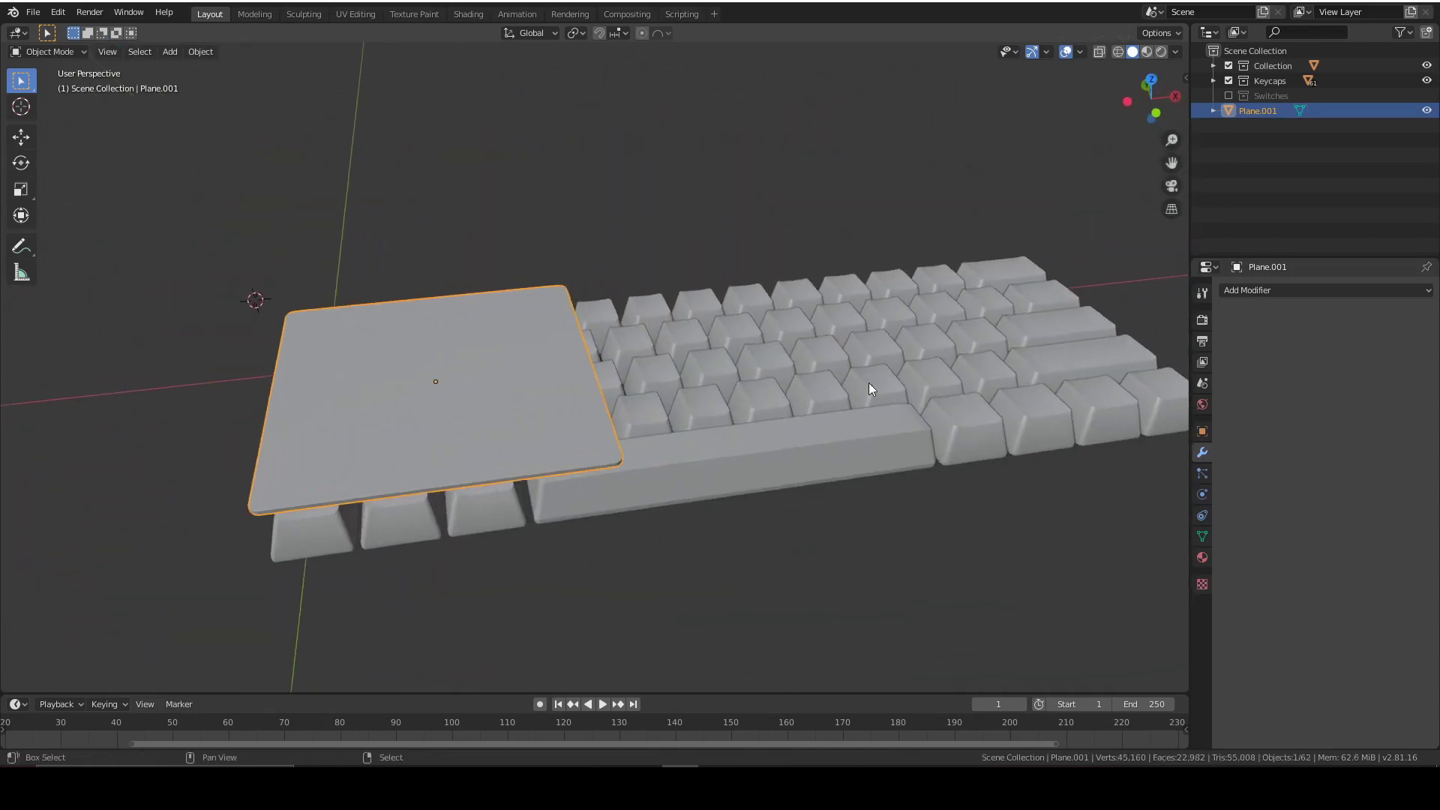
click(1151, 80)
scroll(659, 342, up, 3)
scroll(614, 427, down, 2)
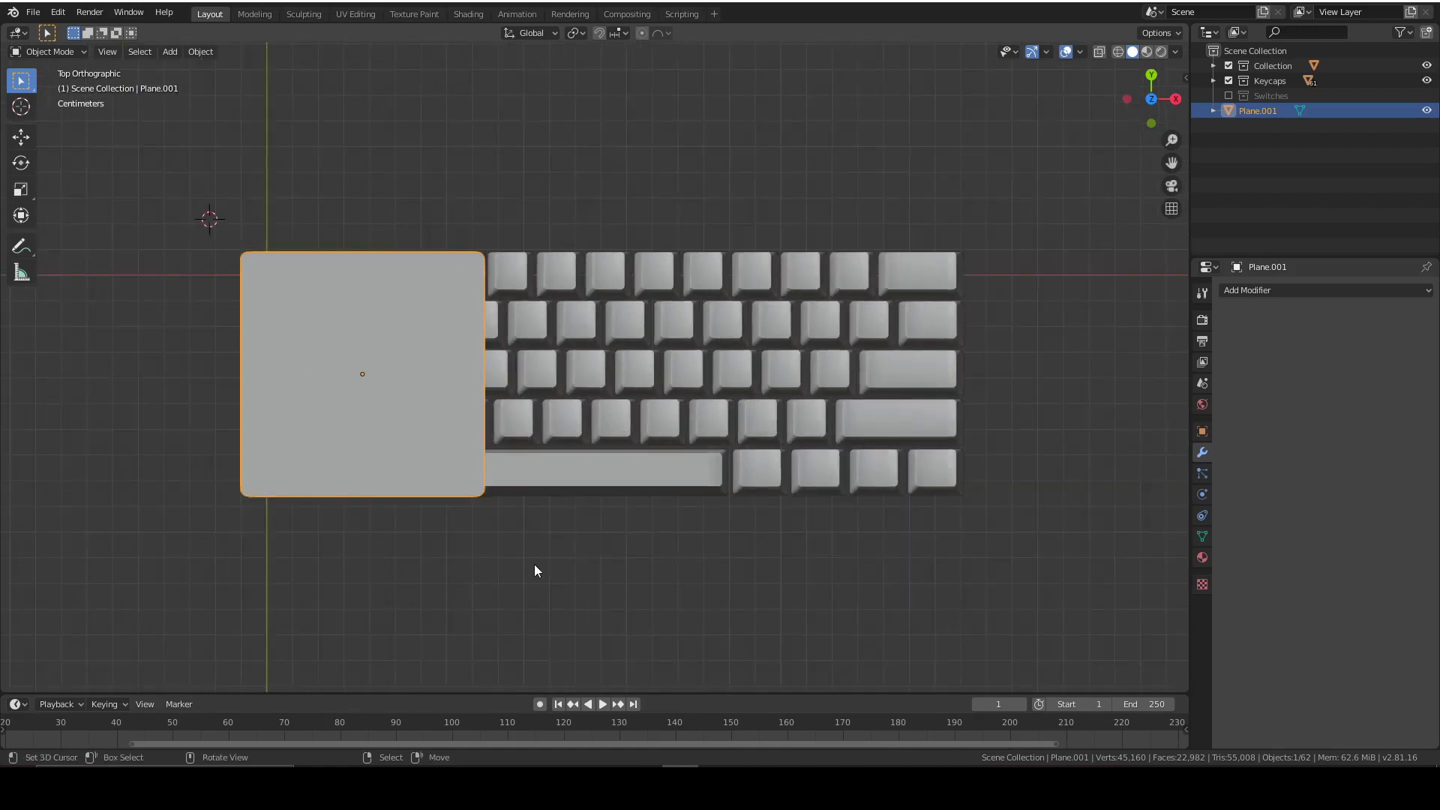
key(Tab)
drag(564, 539, 363, 177)
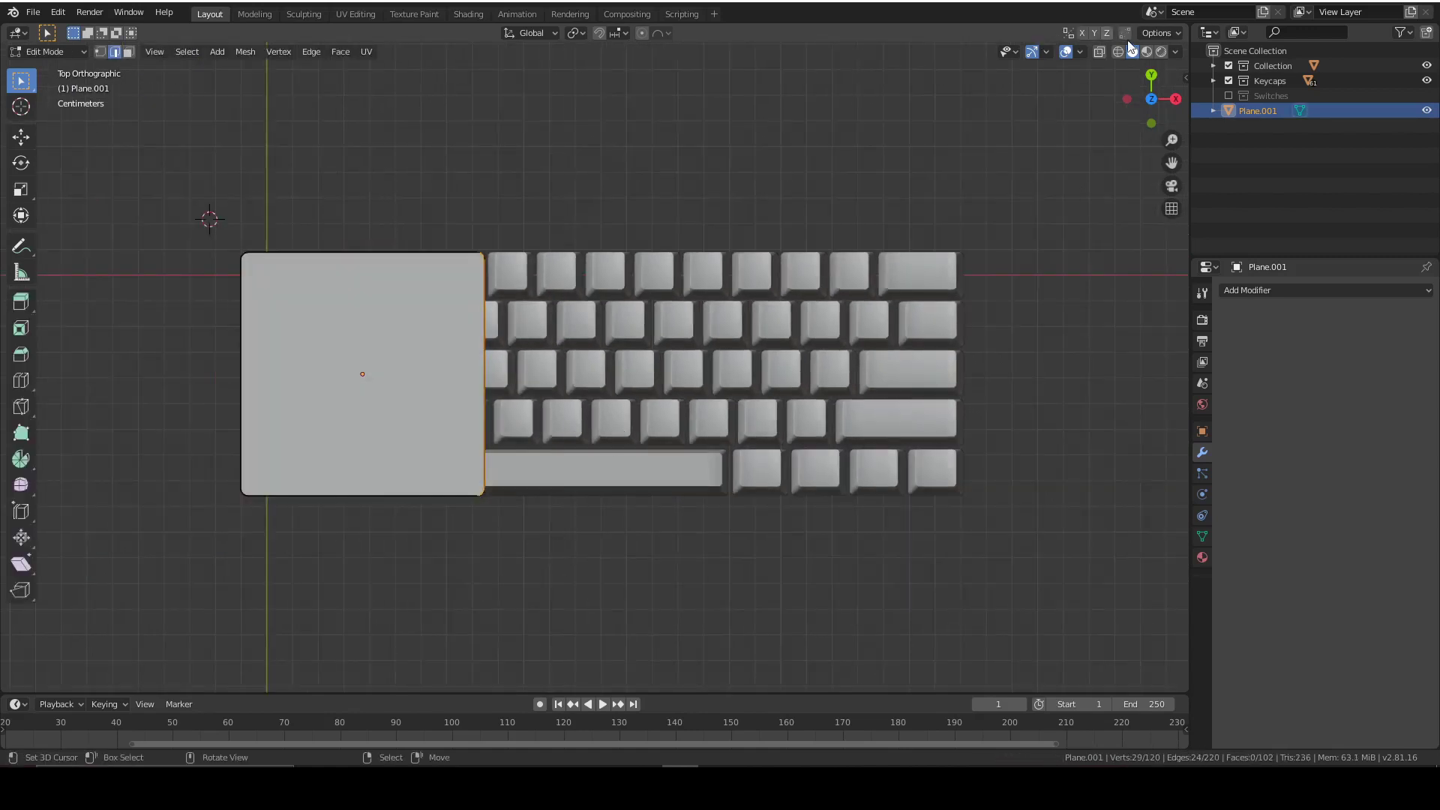
click(1099, 51)
drag(581, 617, 402, 232)
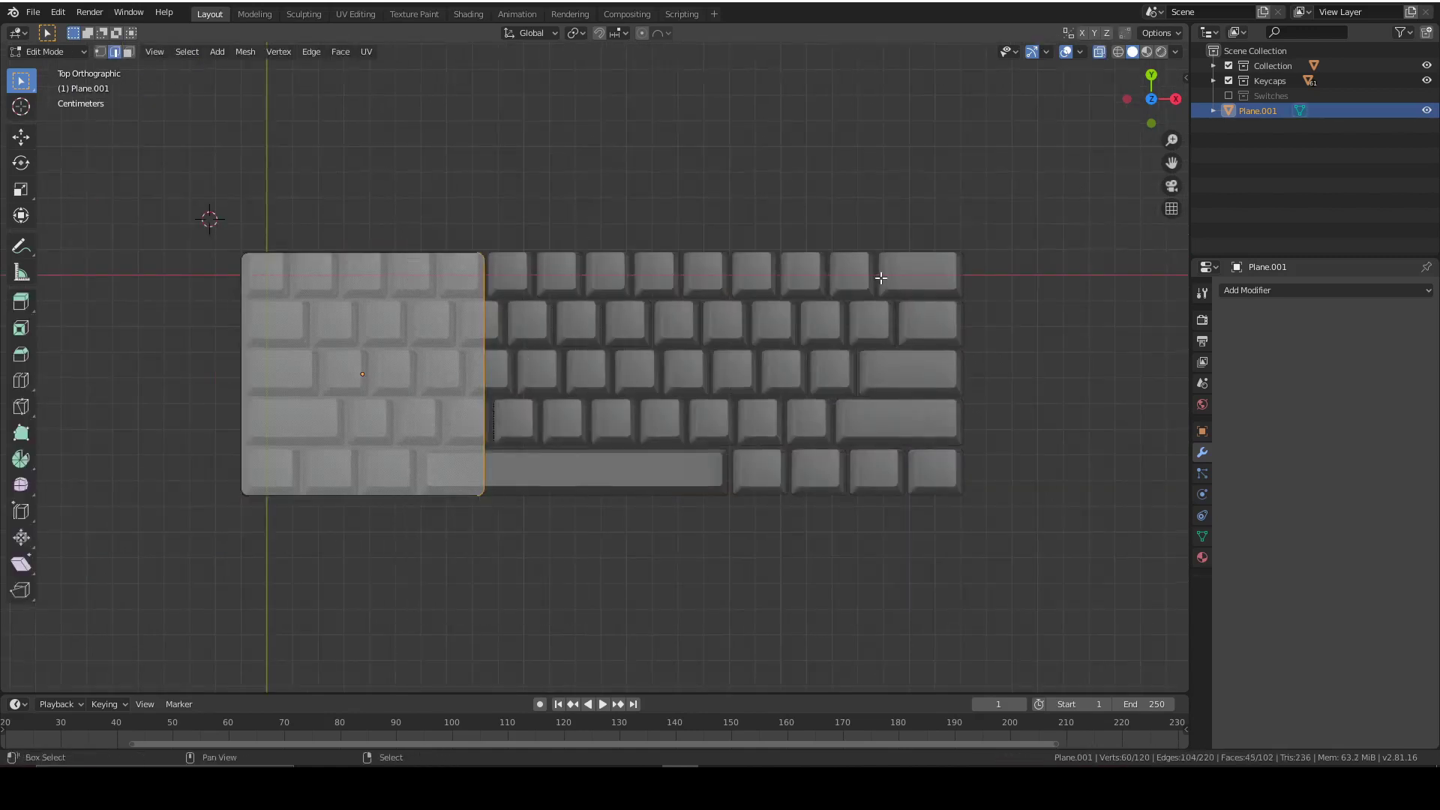
shift+middle_drag(877, 277, 746, 292)
key(g)
key(x)
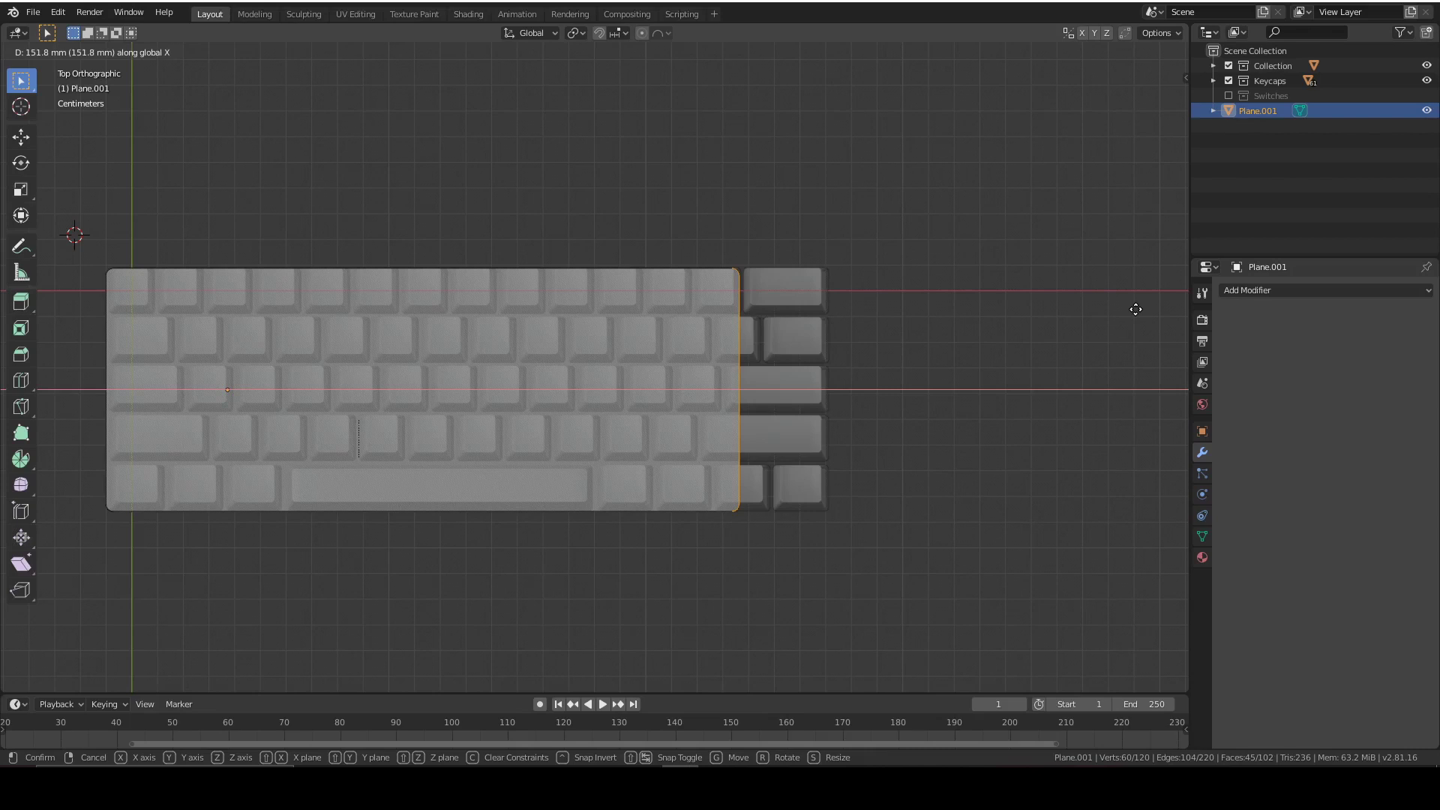
click(40, 375)
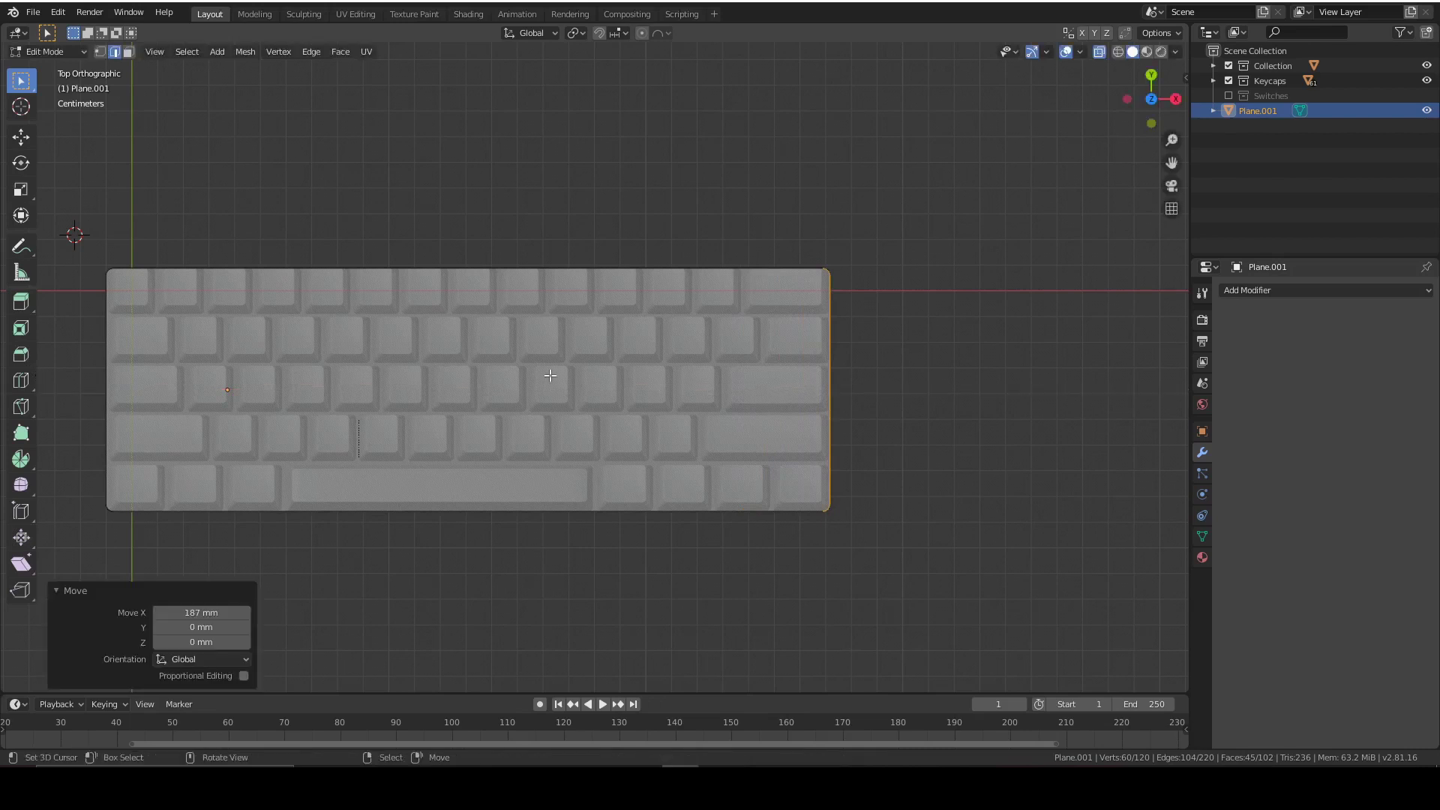
Step: Move the plate's right end by about -1.22 mm along X and turn X-ray off
scroll(552, 373, up, 5)
shift+middle_drag(765, 350, 437, 308)
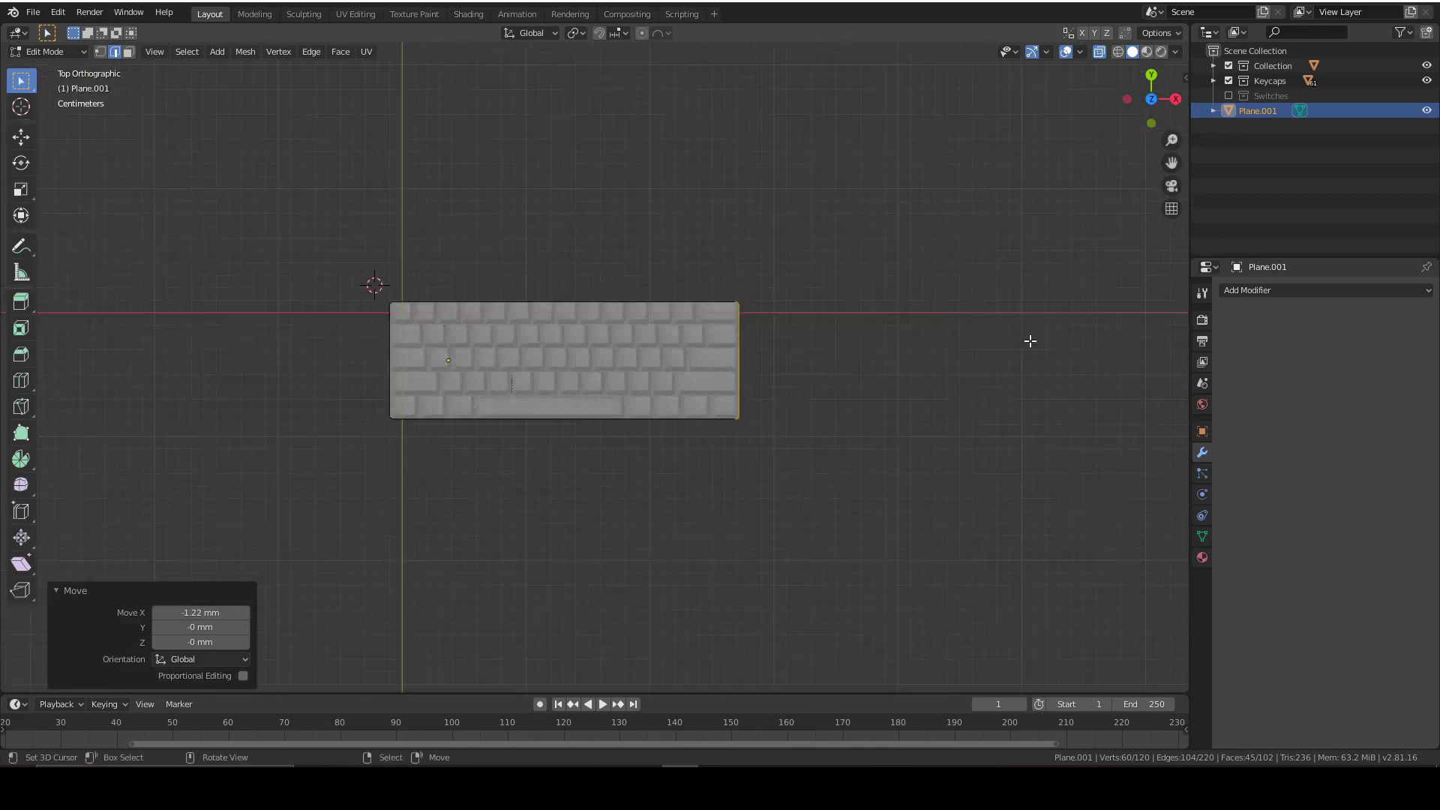
shift+middle_drag(664, 407, 786, 238)
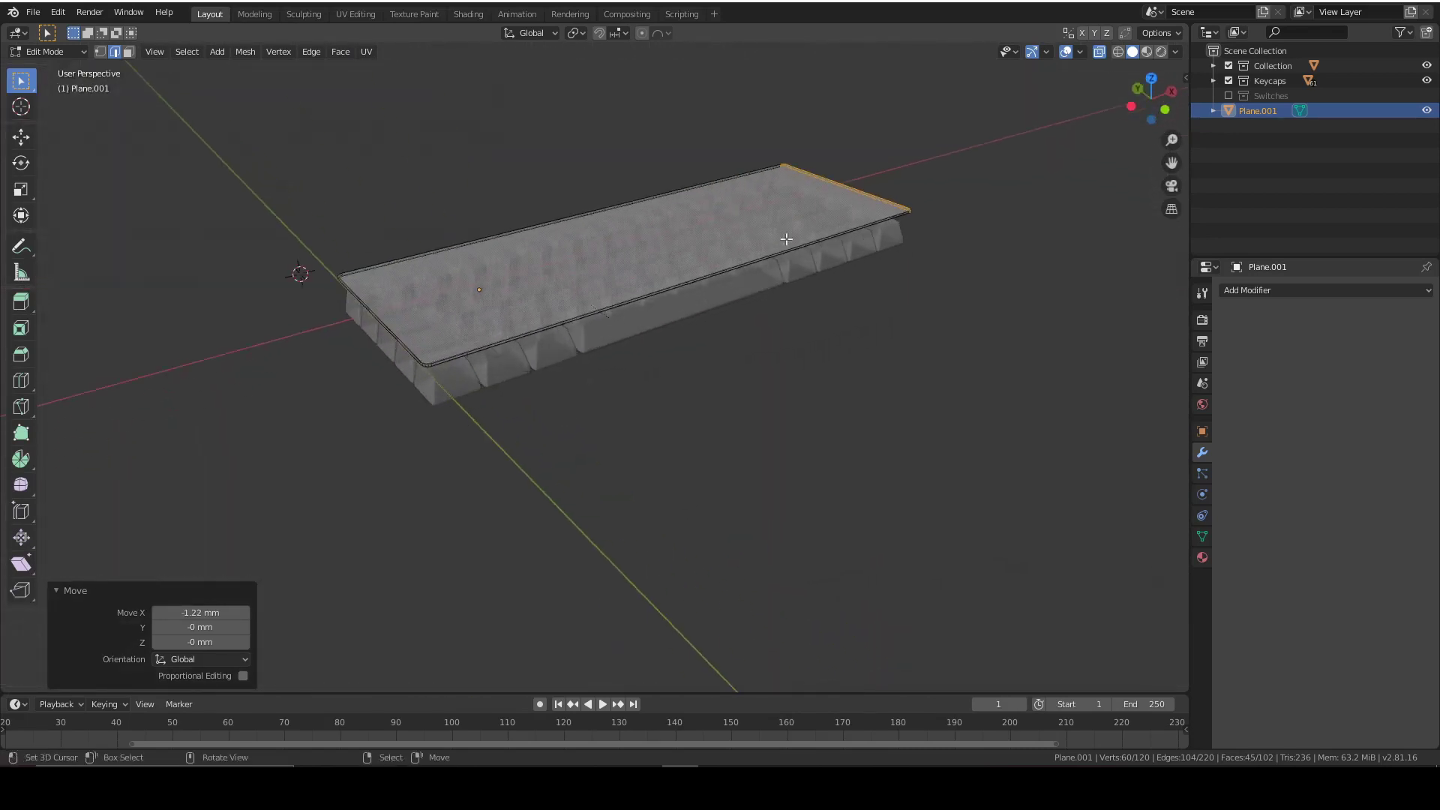
click(1099, 52)
scroll(975, 187, up, 4)
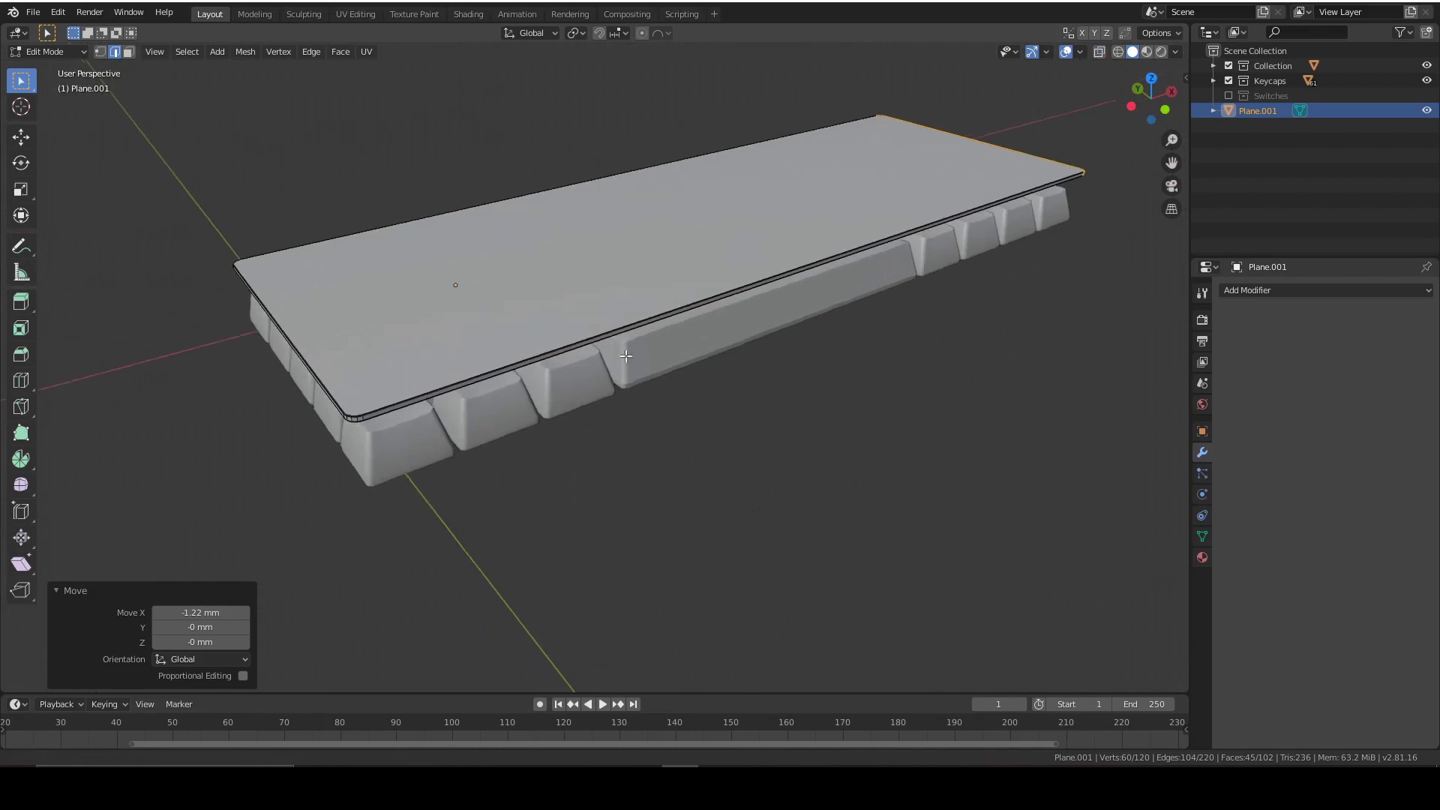
Step: Hide the Keycaps collection, show the Switches collection, and return to Object Mode
click(1228, 81)
click(1229, 95)
key(Tab)
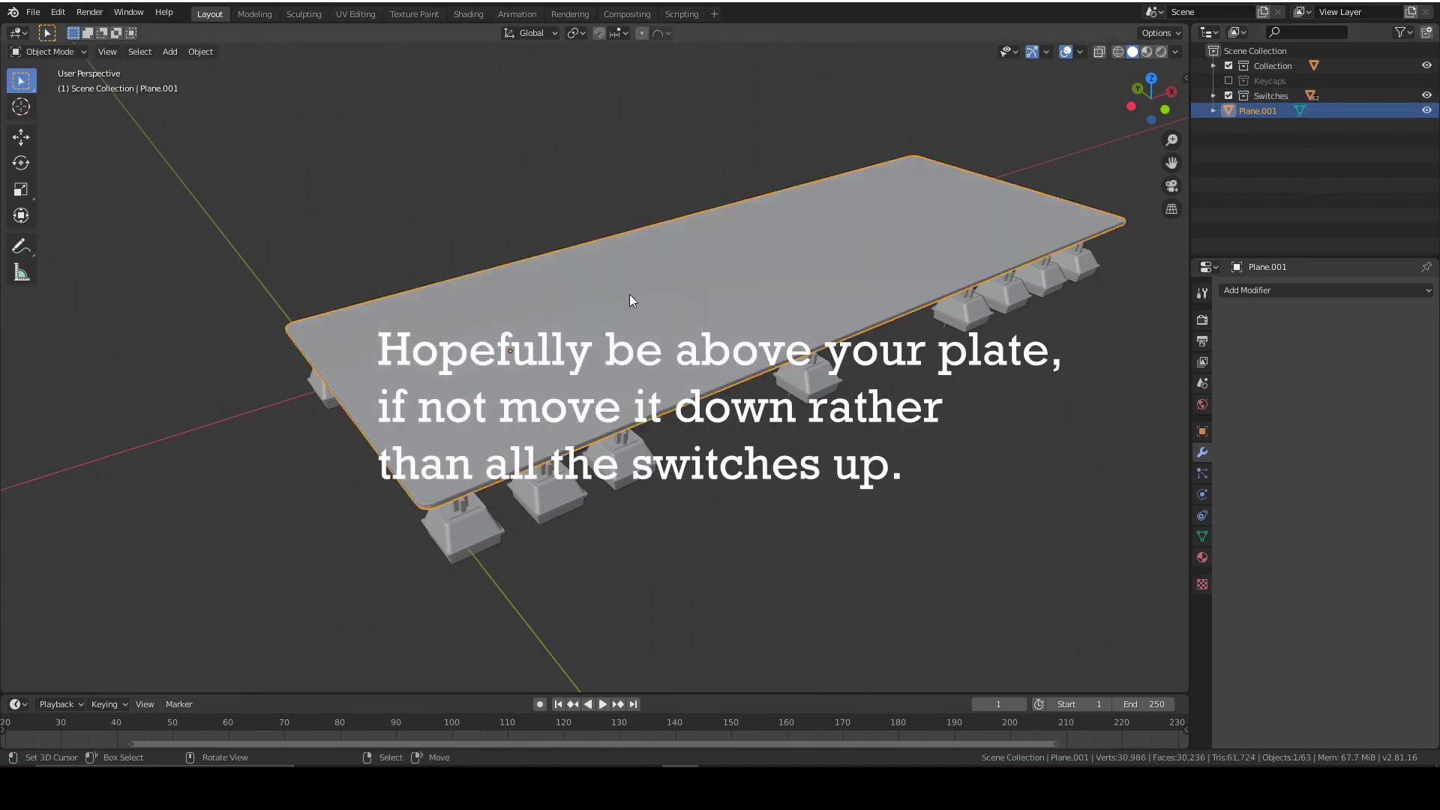
Step: Move the plate about -35.1 mm along Z so it lies below the switches
key(g)
key(z)
click(634, 402)
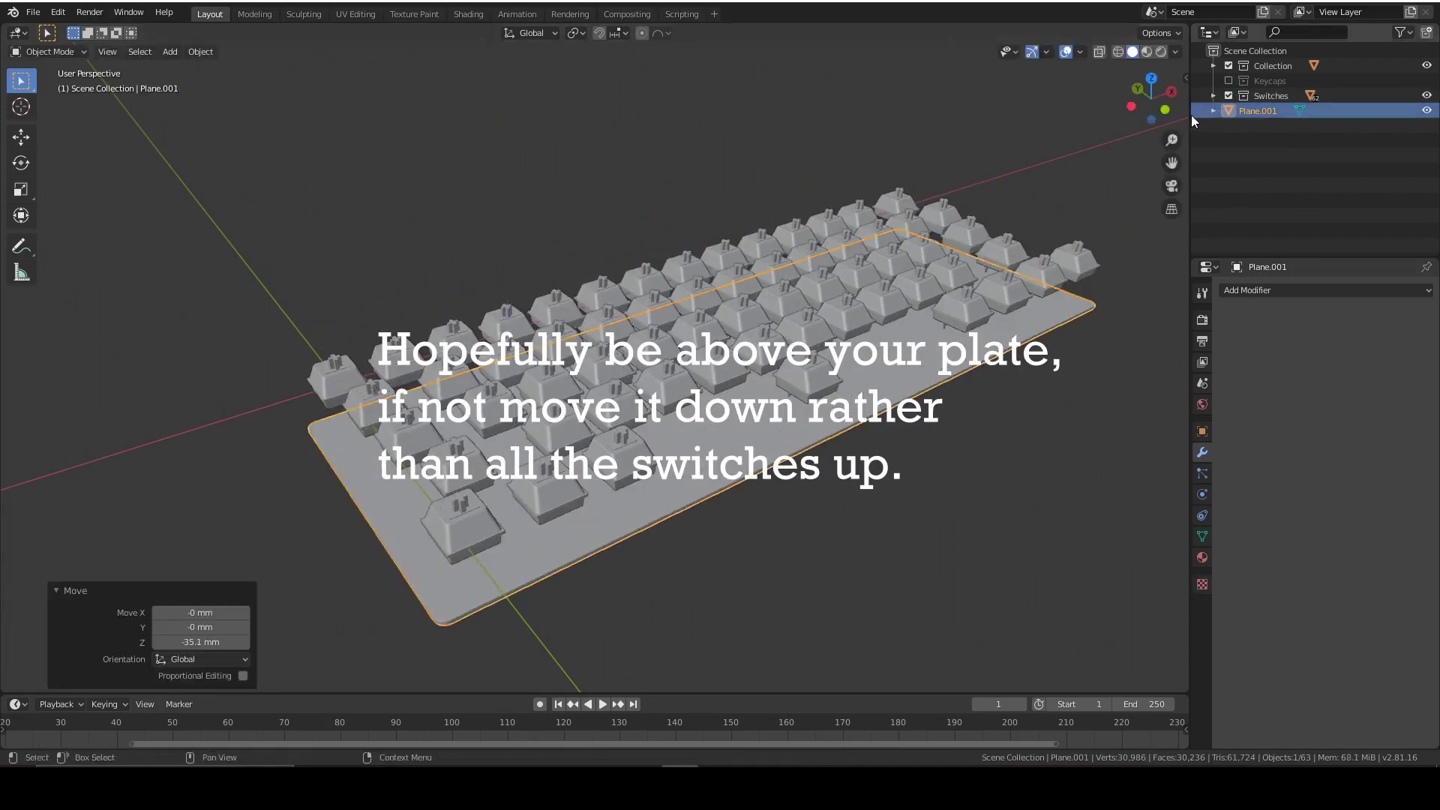
Step: In a side orthographic view, raise the plate about 16.1 mm along Z to just beneath the switch housings' flanges
middle_drag(634, 401, 840, 323)
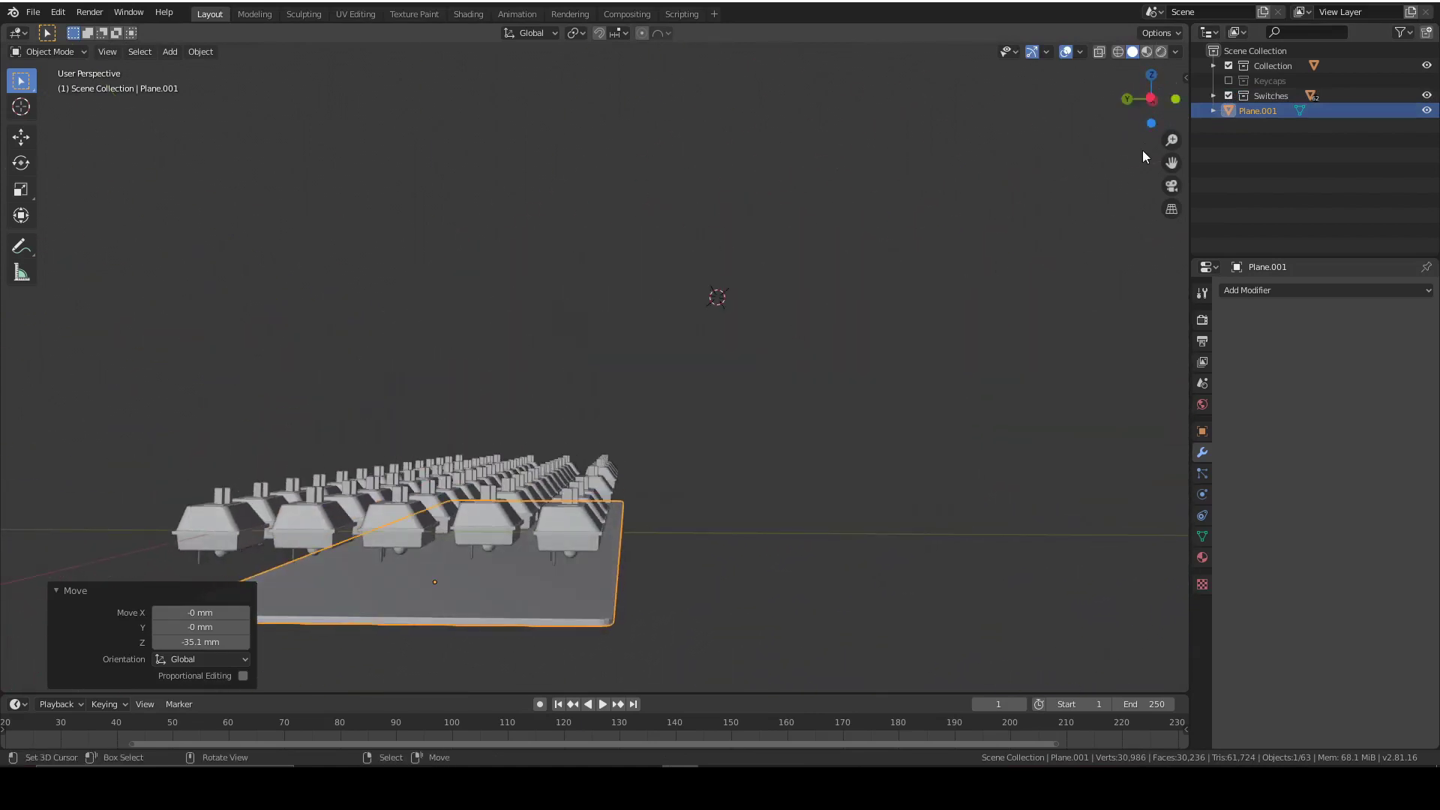
click(1152, 88)
shift+middle_drag(804, 385, 889, 299)
scroll(651, 498, up, 3)
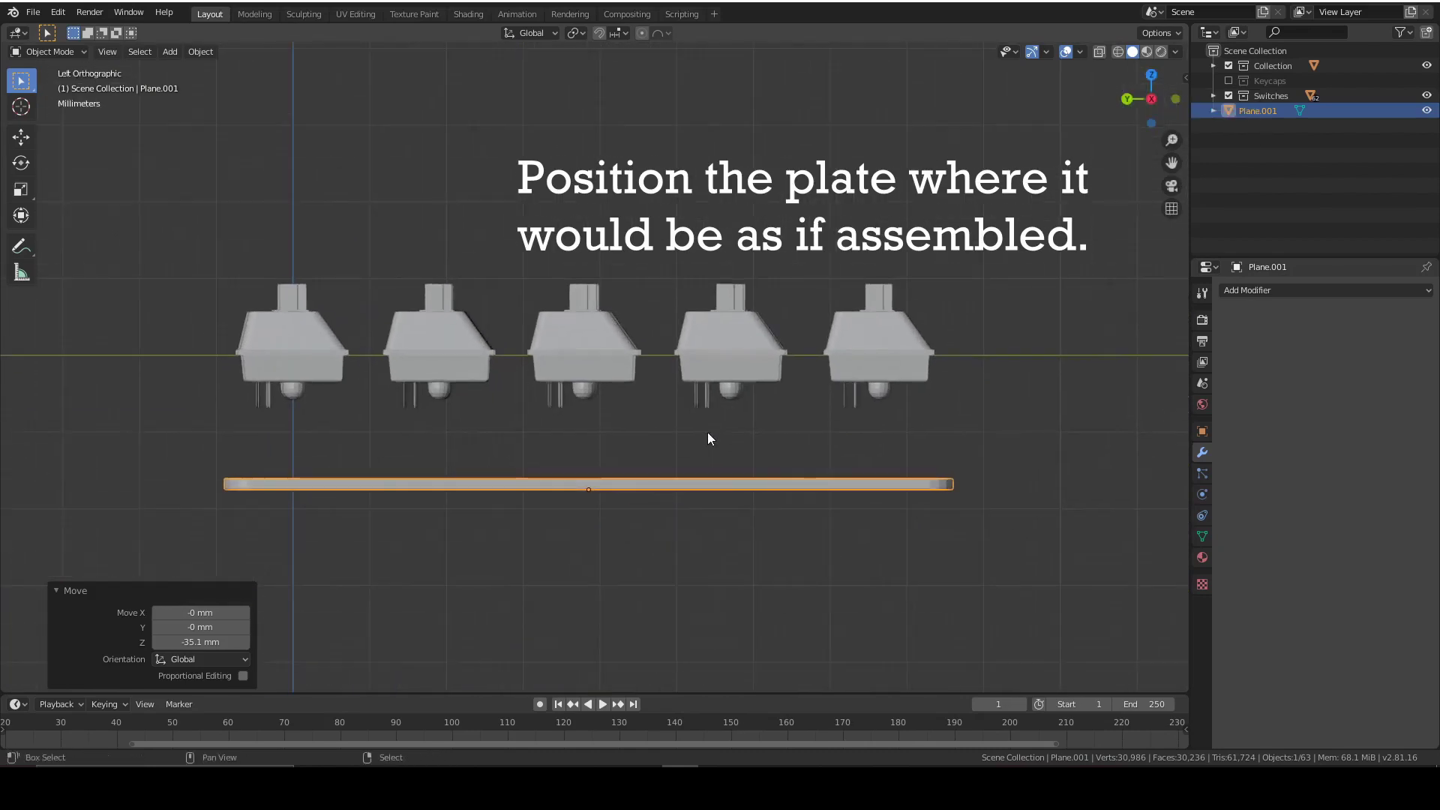
key(g)
key(z)
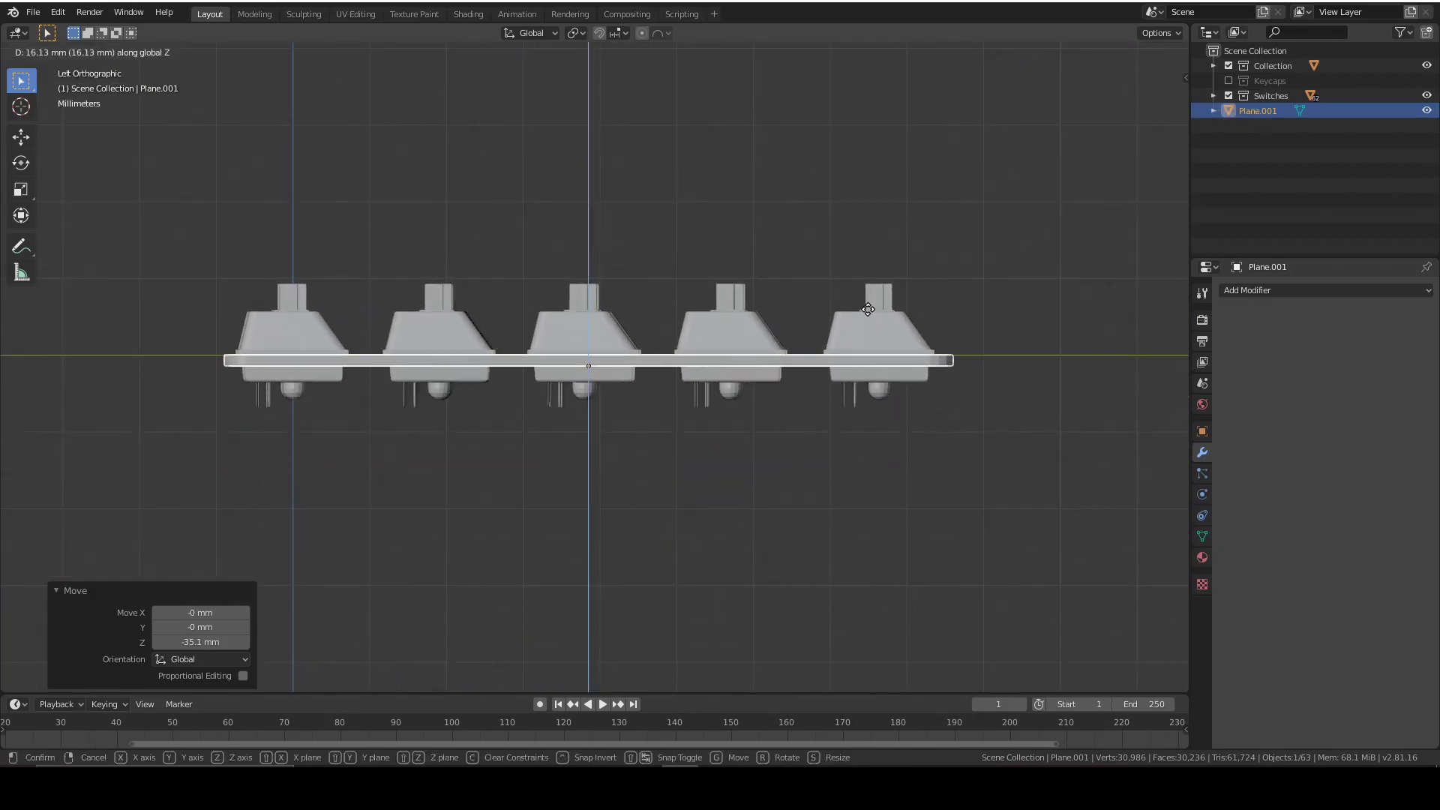
click(867, 310)
Step: Fine-tune the plate's height by about -0.114 mm along Z so its upper face meets the switch flanges
shift+middle_drag(1033, 304, 448, 397)
scroll(842, 384, up, 5)
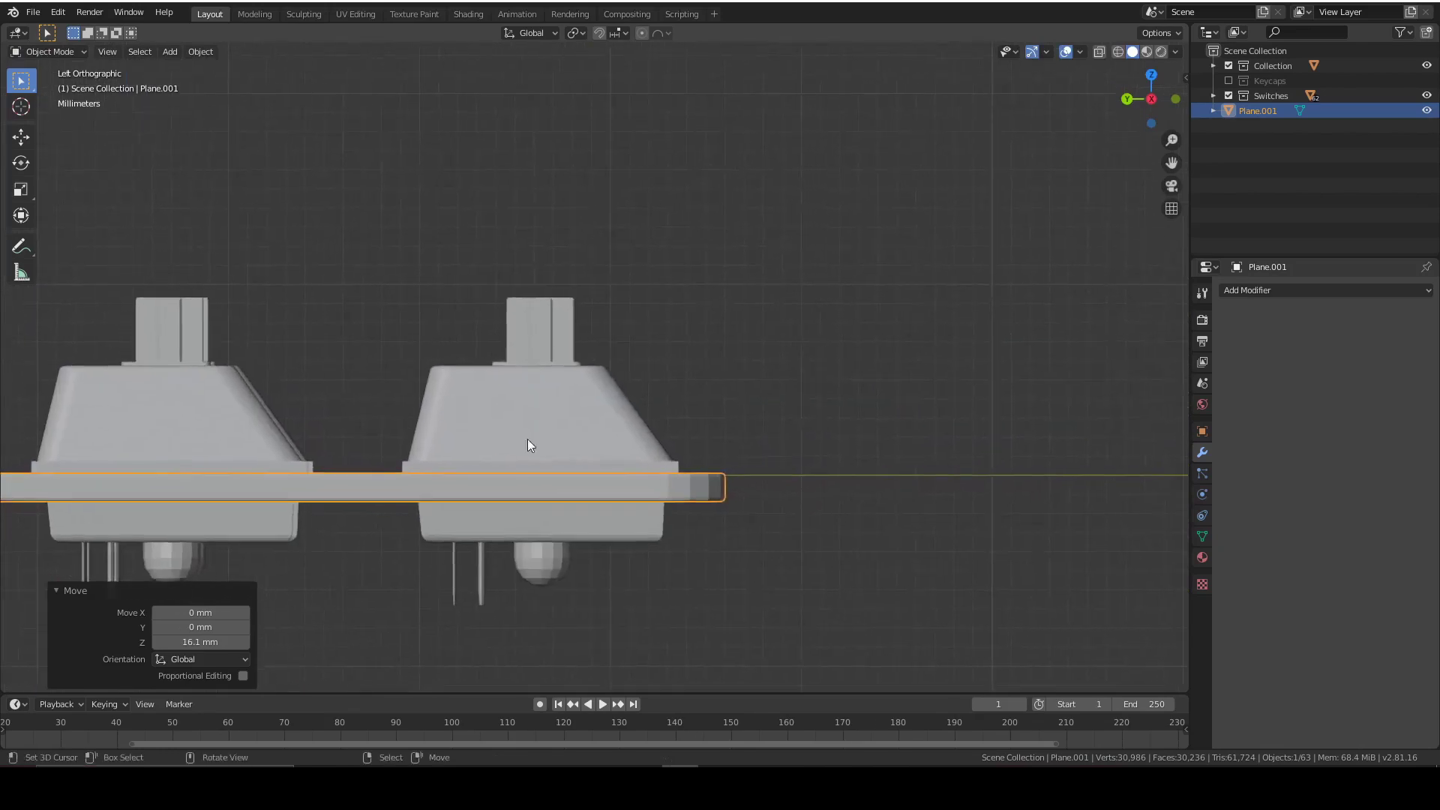
scroll(656, 530, up, 4)
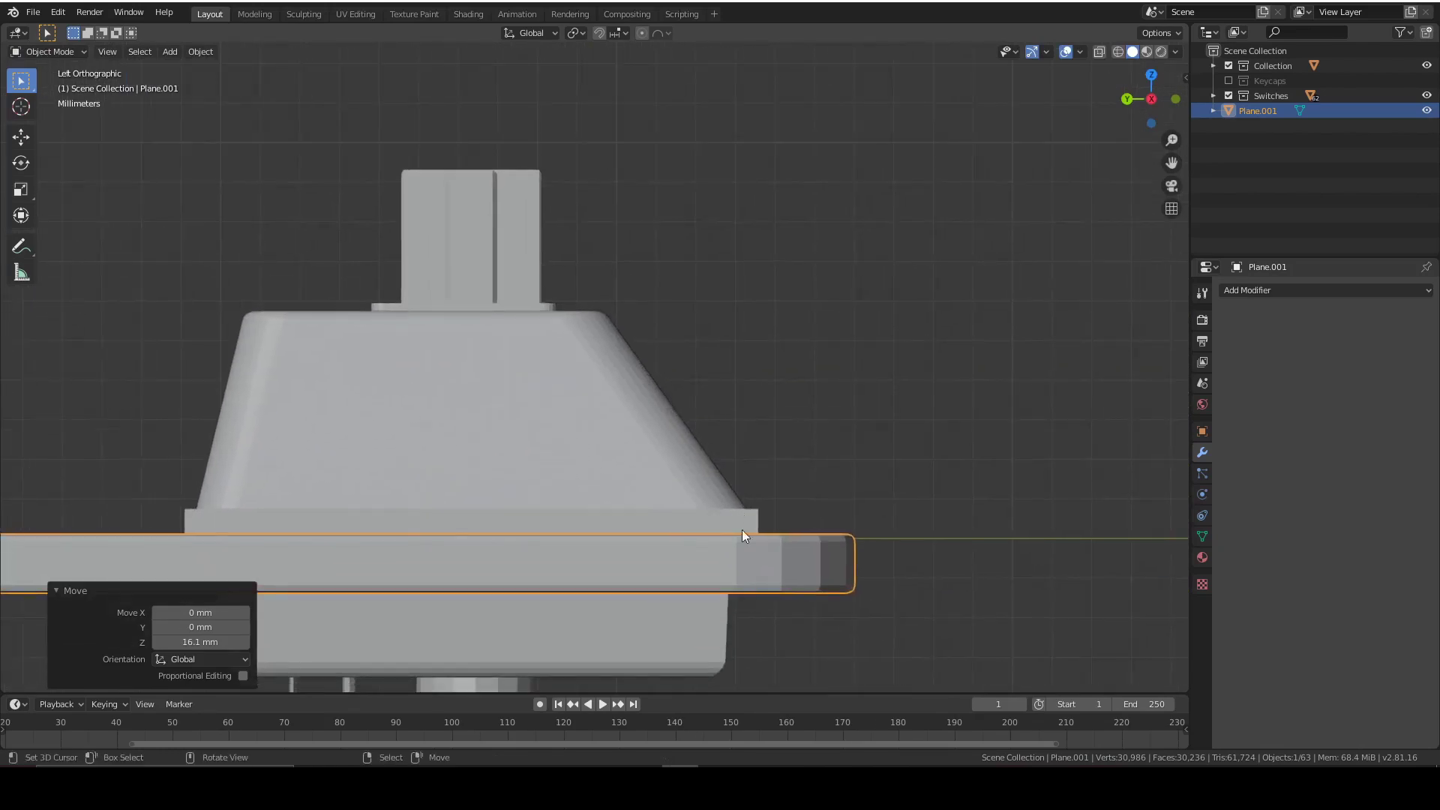
key(g)
key(z)
click(784, 568)
shift+middle_drag(811, 456, 762, 416)
scroll(767, 359, down, 3)
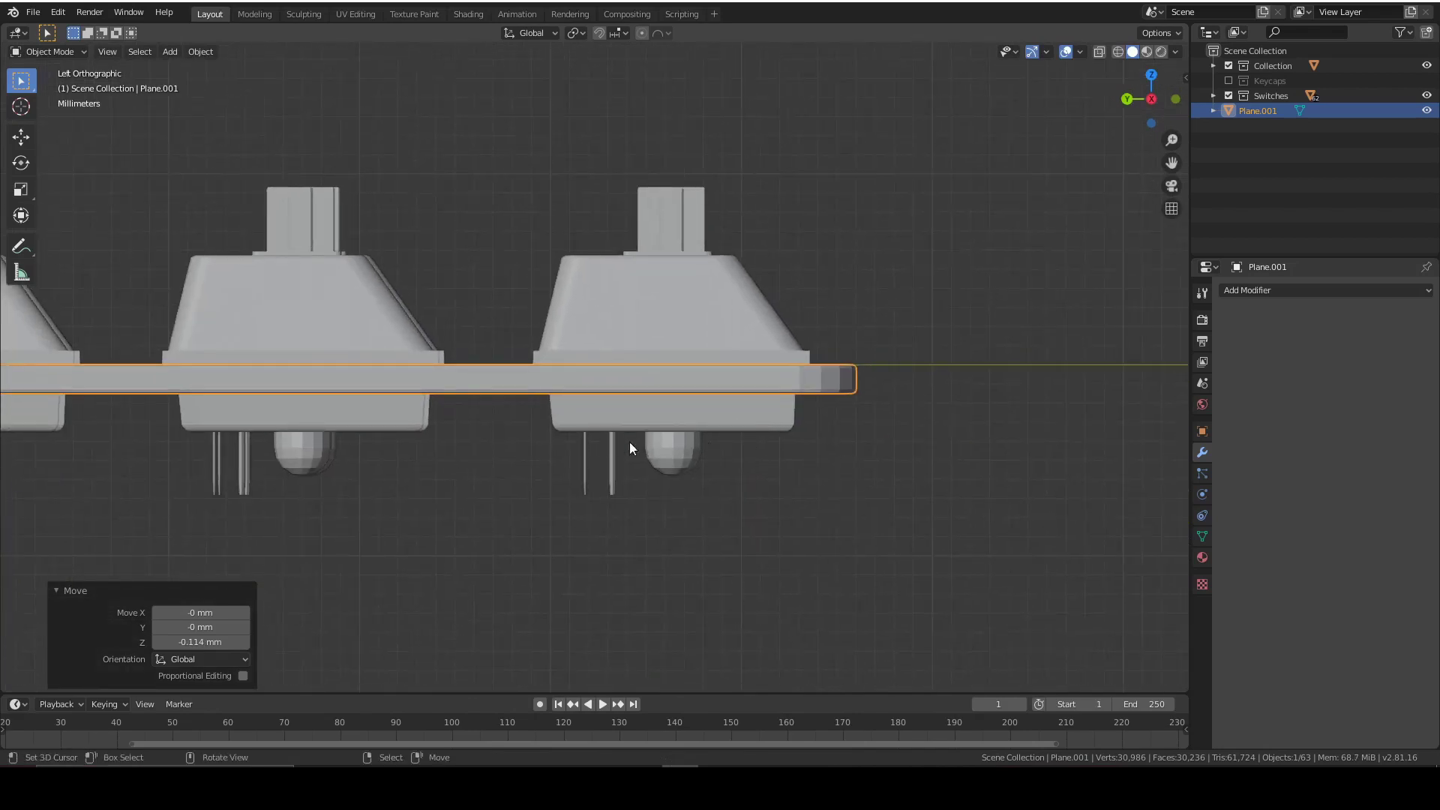
scroll(1041, 376, down, 4)
Step: Raise the plate about 27.8 mm along Z so it sits above the switches
shift+middle_drag(851, 248, 532, 504)
scroll(666, 394, down, 1)
scroll(547, 426, down, 3)
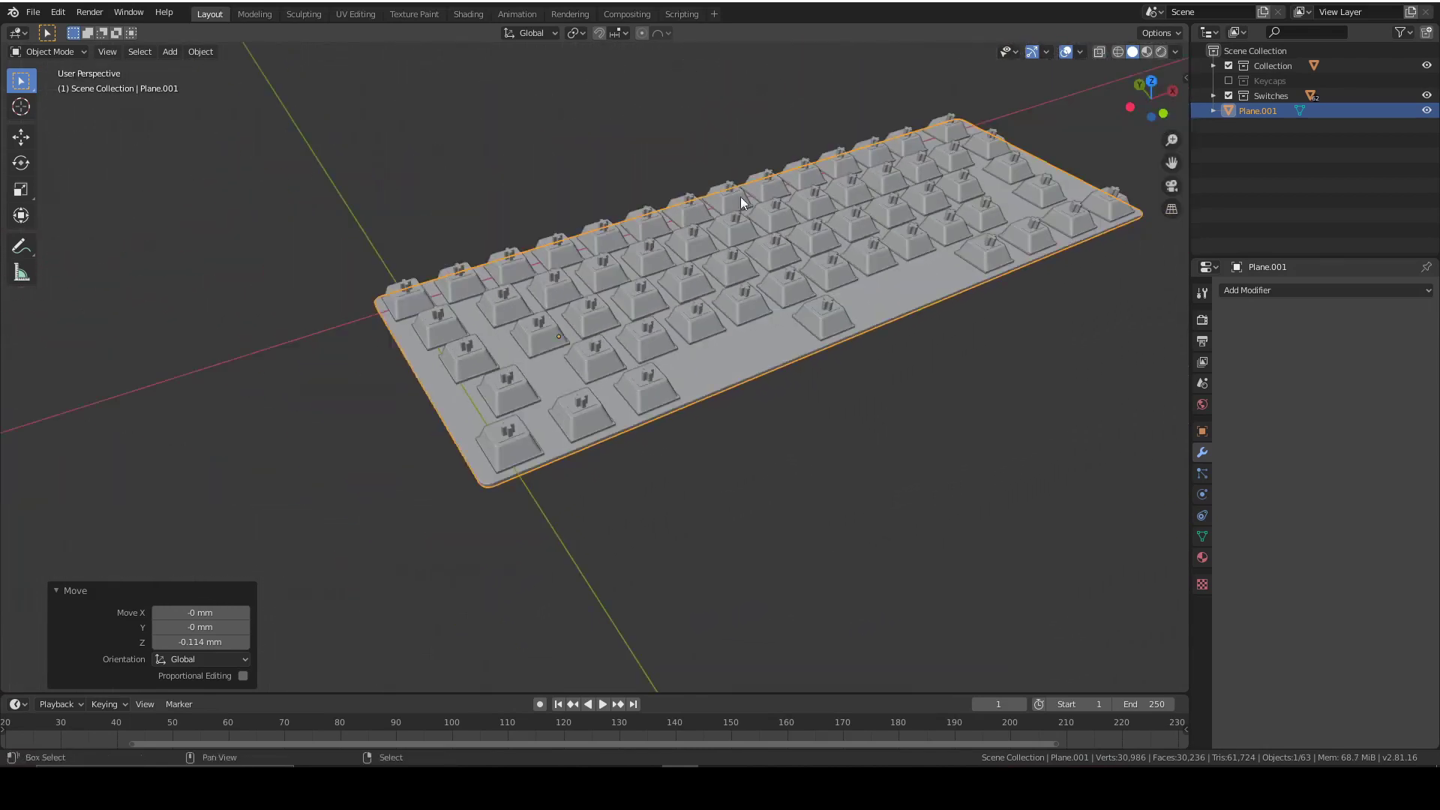
shift+middle_drag(740, 203, 631, 355)
click(1143, 84)
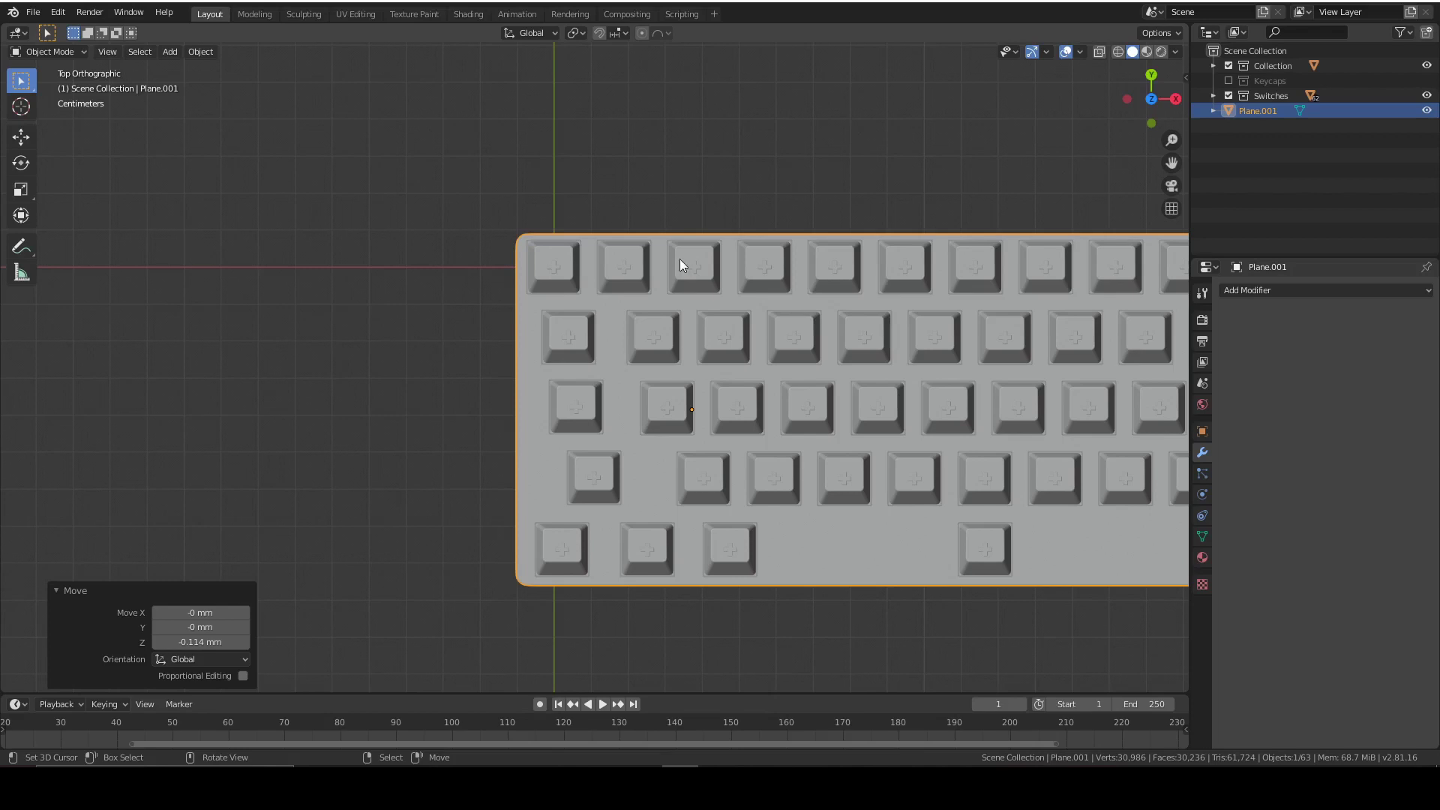
scroll(822, 250, down, 5)
middle_drag(604, 345, 578, 159)
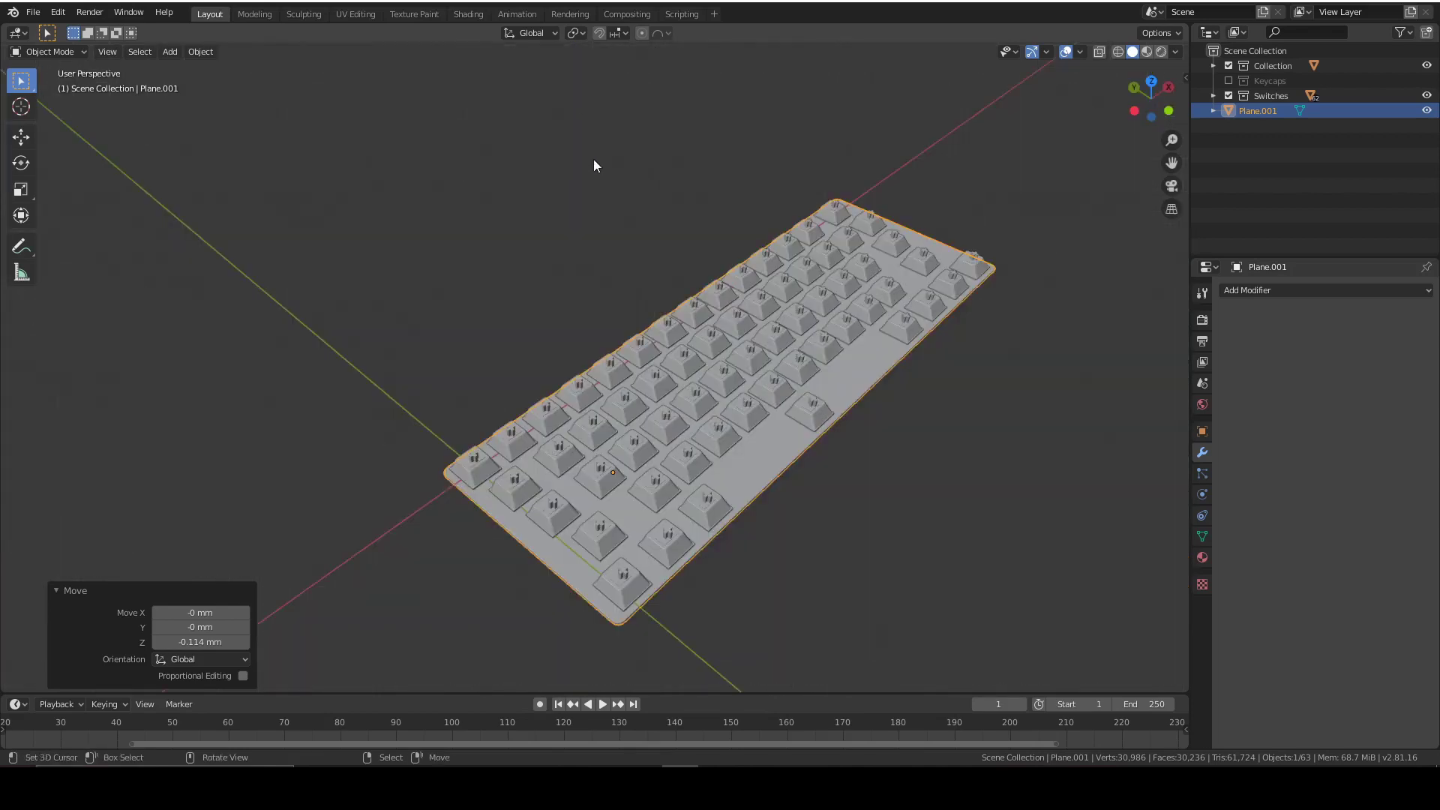
key(g)
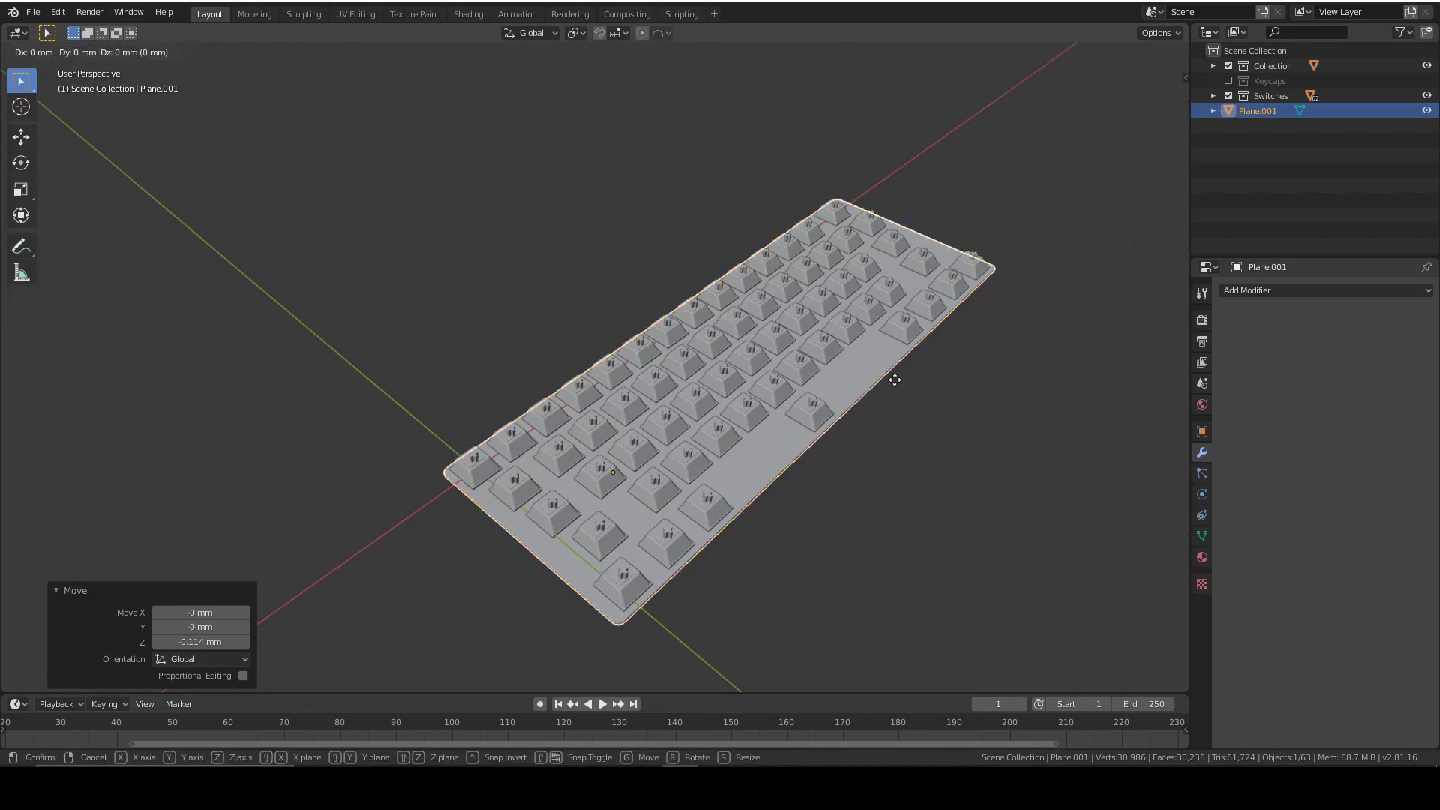
key(z)
click(900, 328)
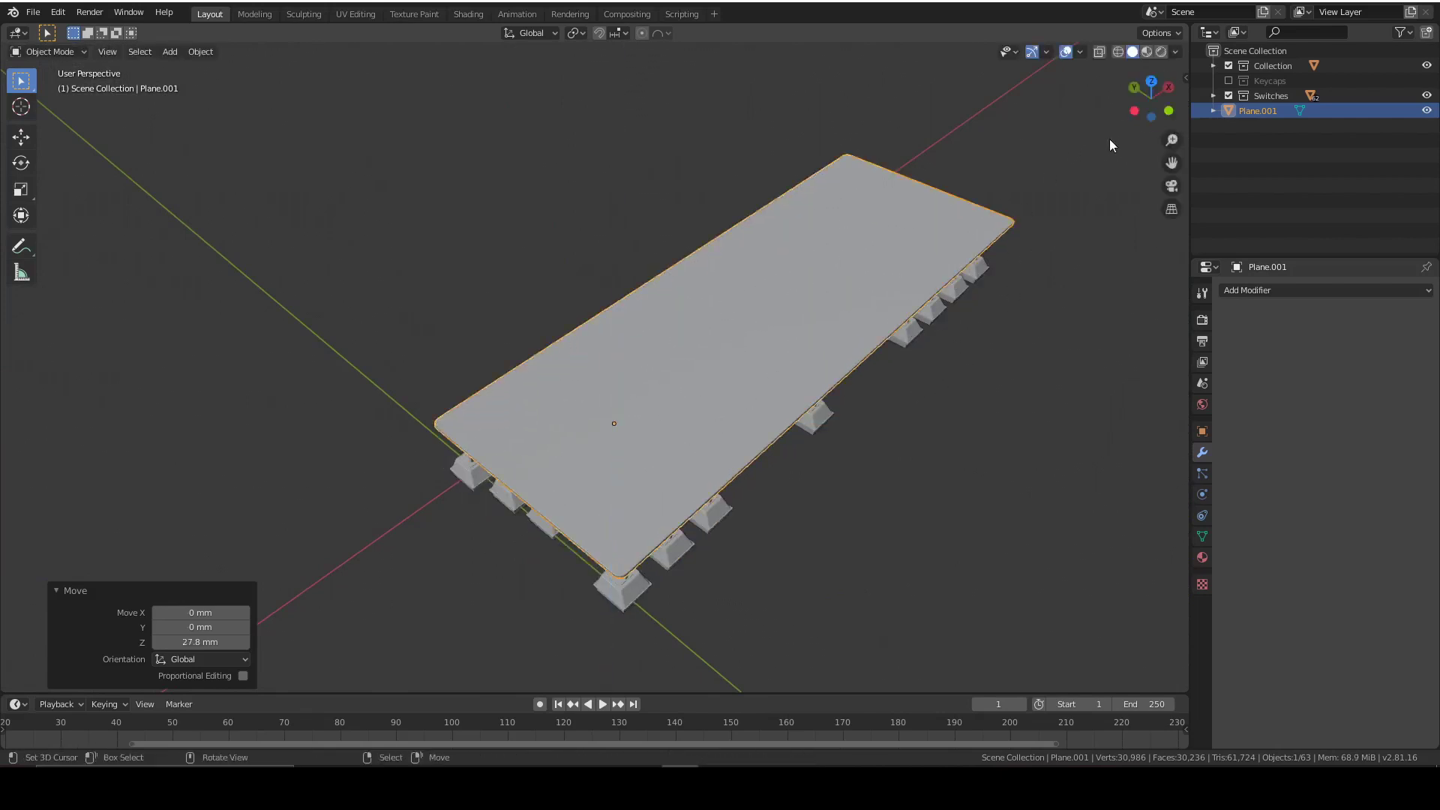
Step: In top view, add a cube at the 3D cursor and scale it by about 0.029
click(1152, 83)
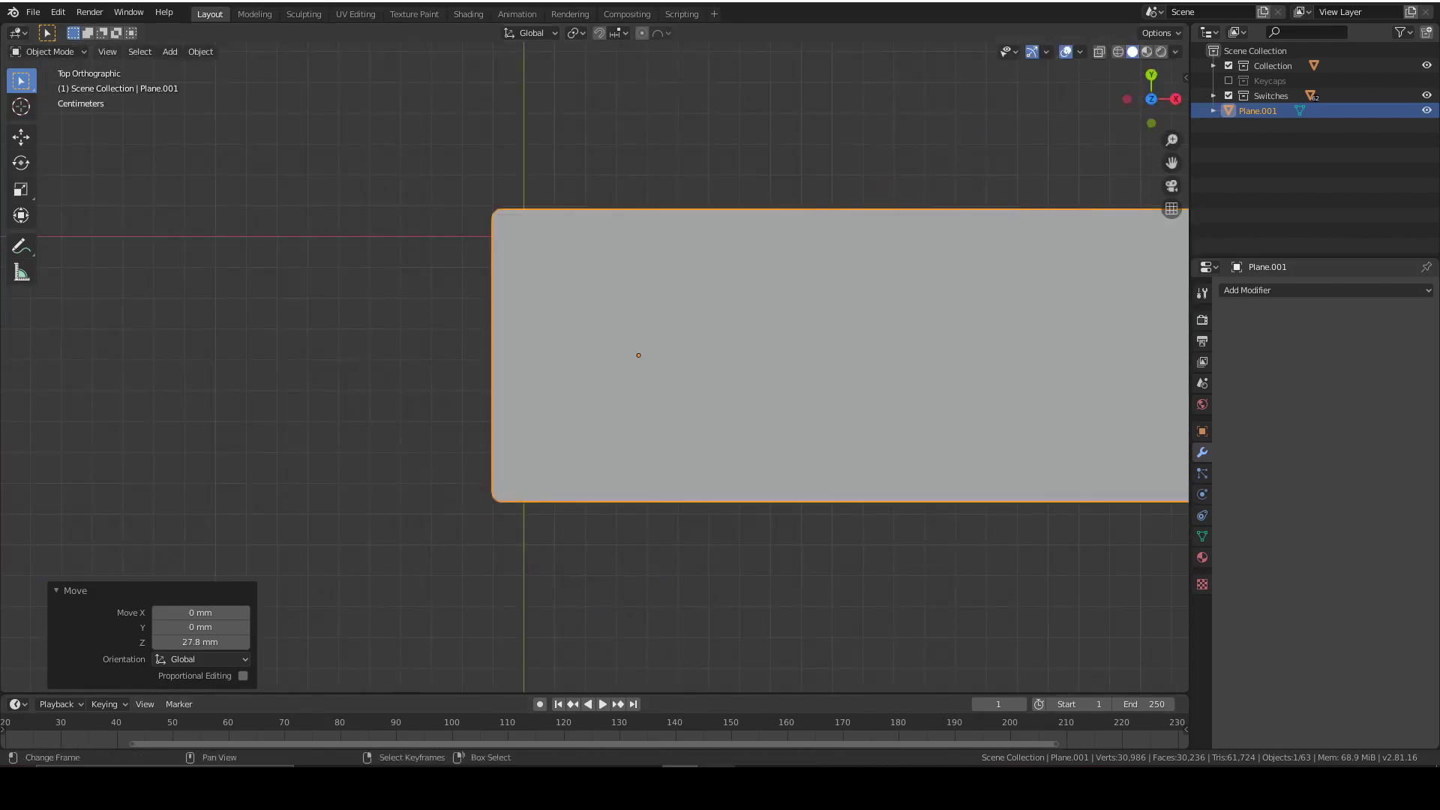
scroll(690, 144, up, 2)
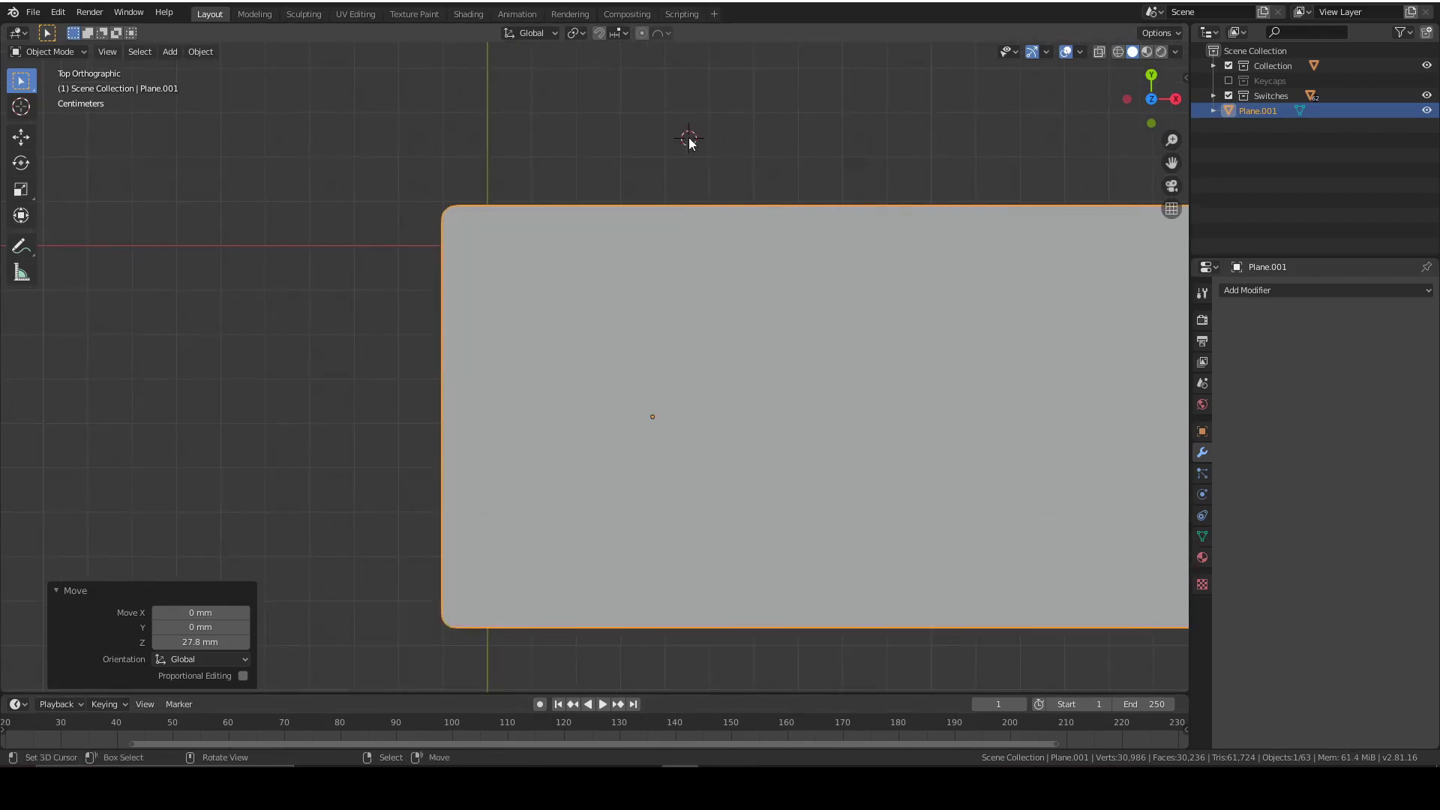
key(shift+a)
mouse_move(619, 140)
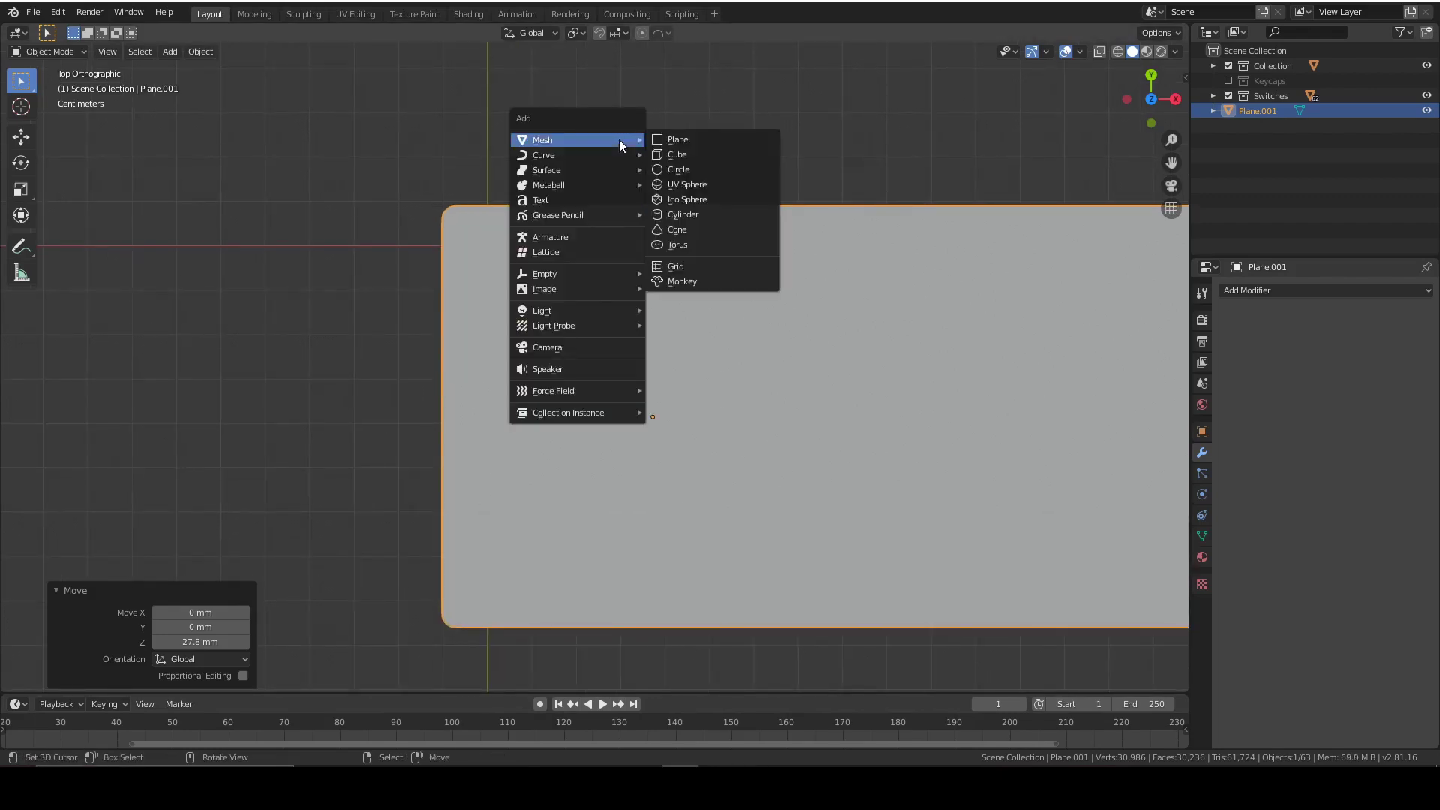
click(682, 148)
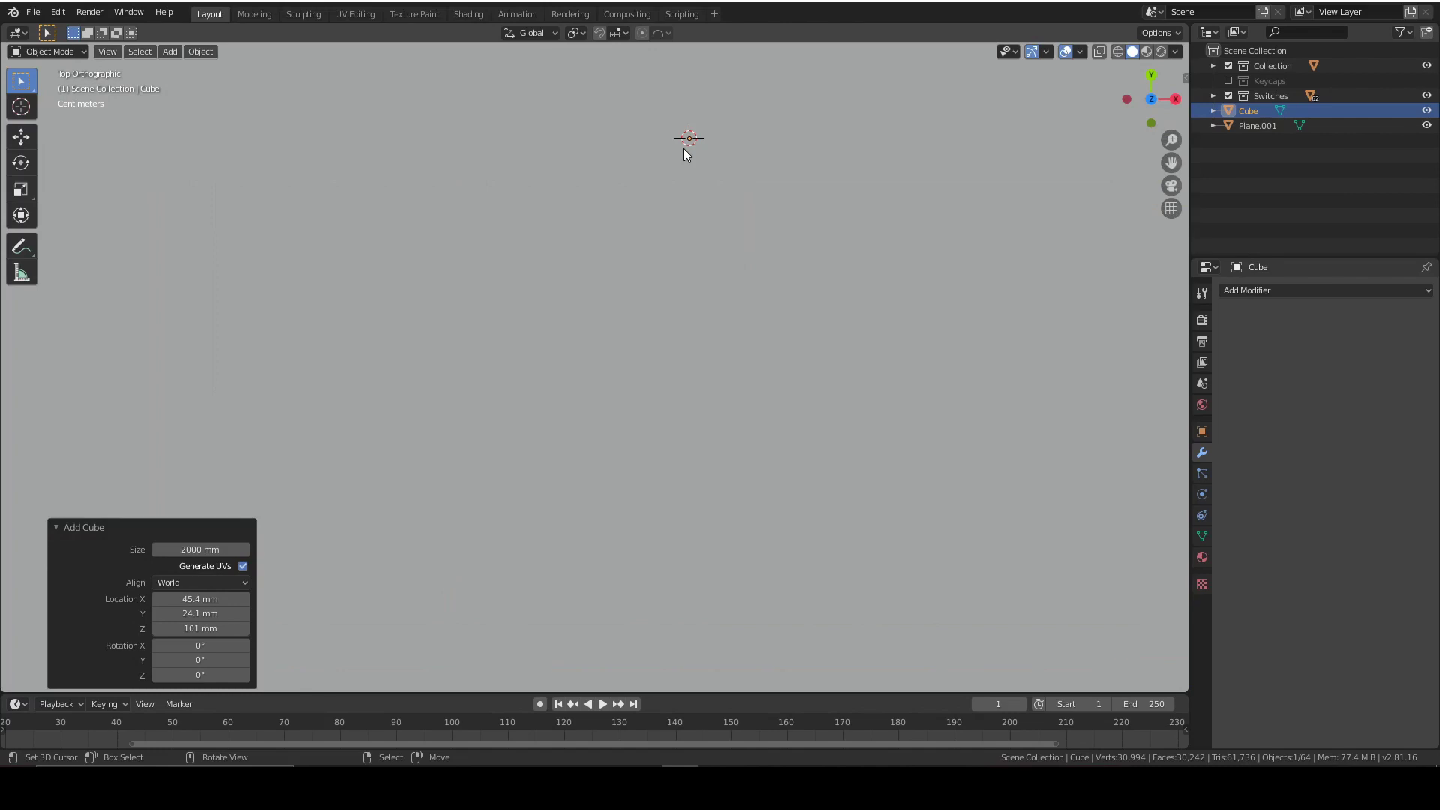
scroll(599, 349, down, 10)
scroll(598, 348, down, 7)
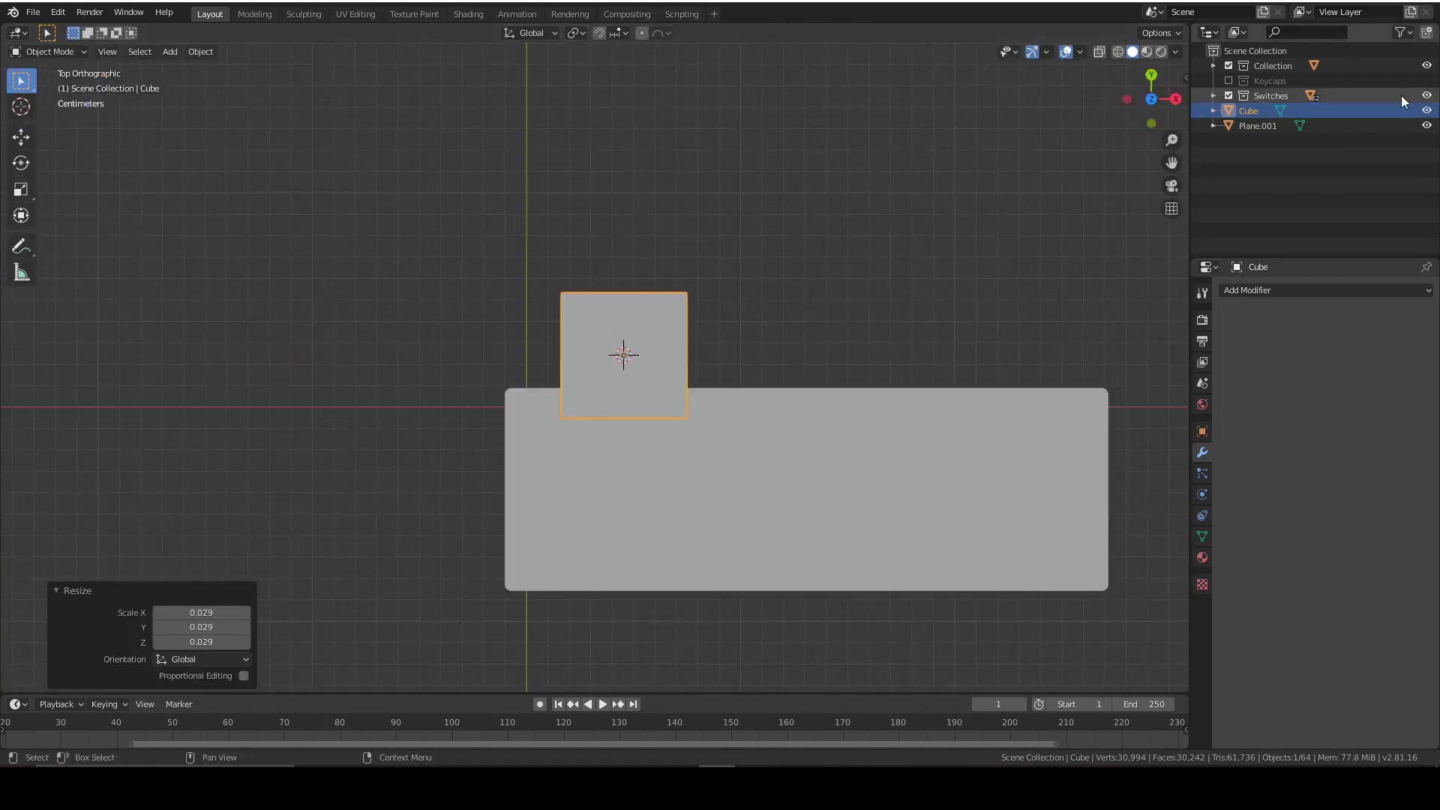
Step: Select the plate and lower it about 52.6 mm along Z to uncover the switches
middle_drag(840, 489, 707, 430)
click(708, 431)
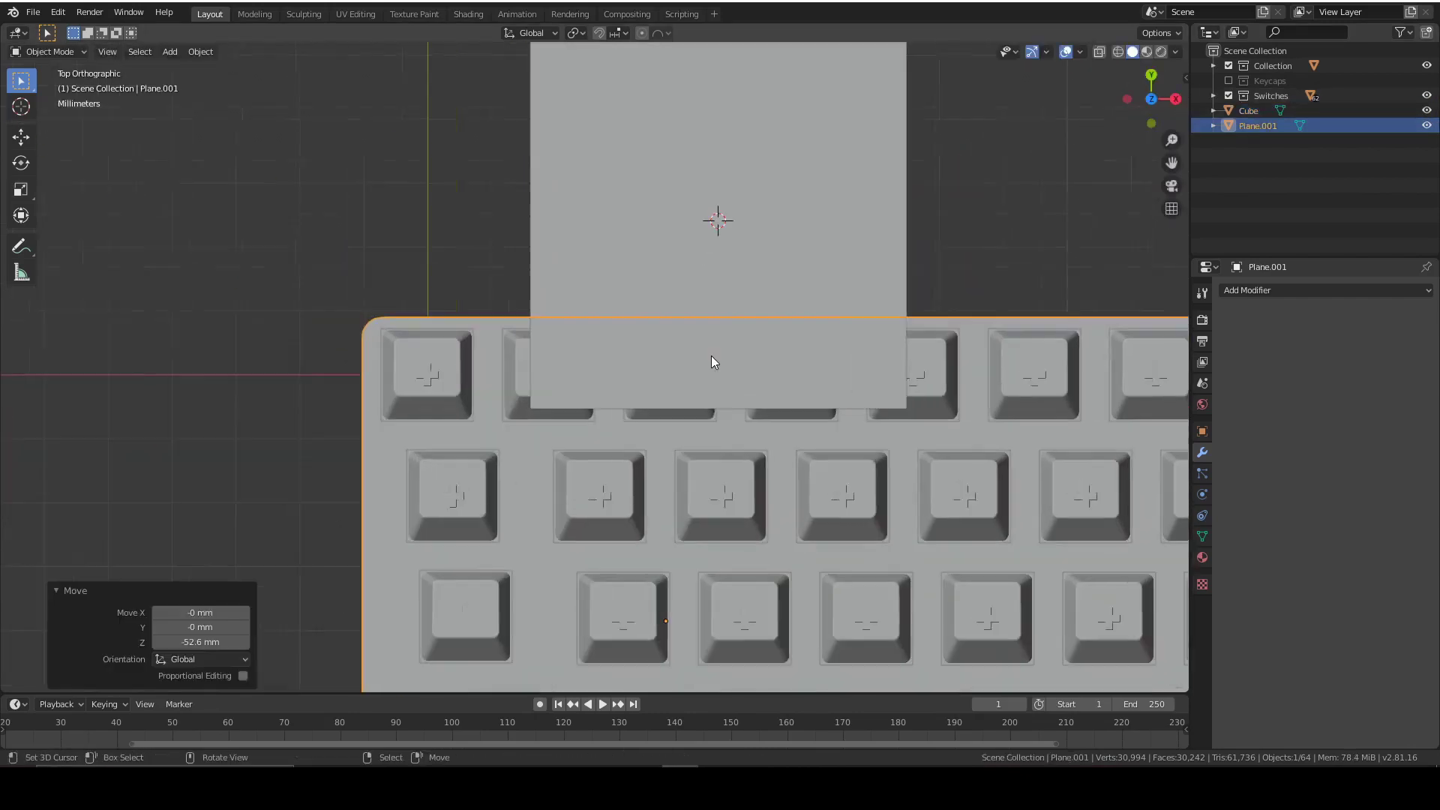
key(g)
right_click(612, 293)
Step: Select the cube and move it about -42.6 mm in X and -21.7 mm in Y toward the plate's top-left corner
right_click(843, 167)
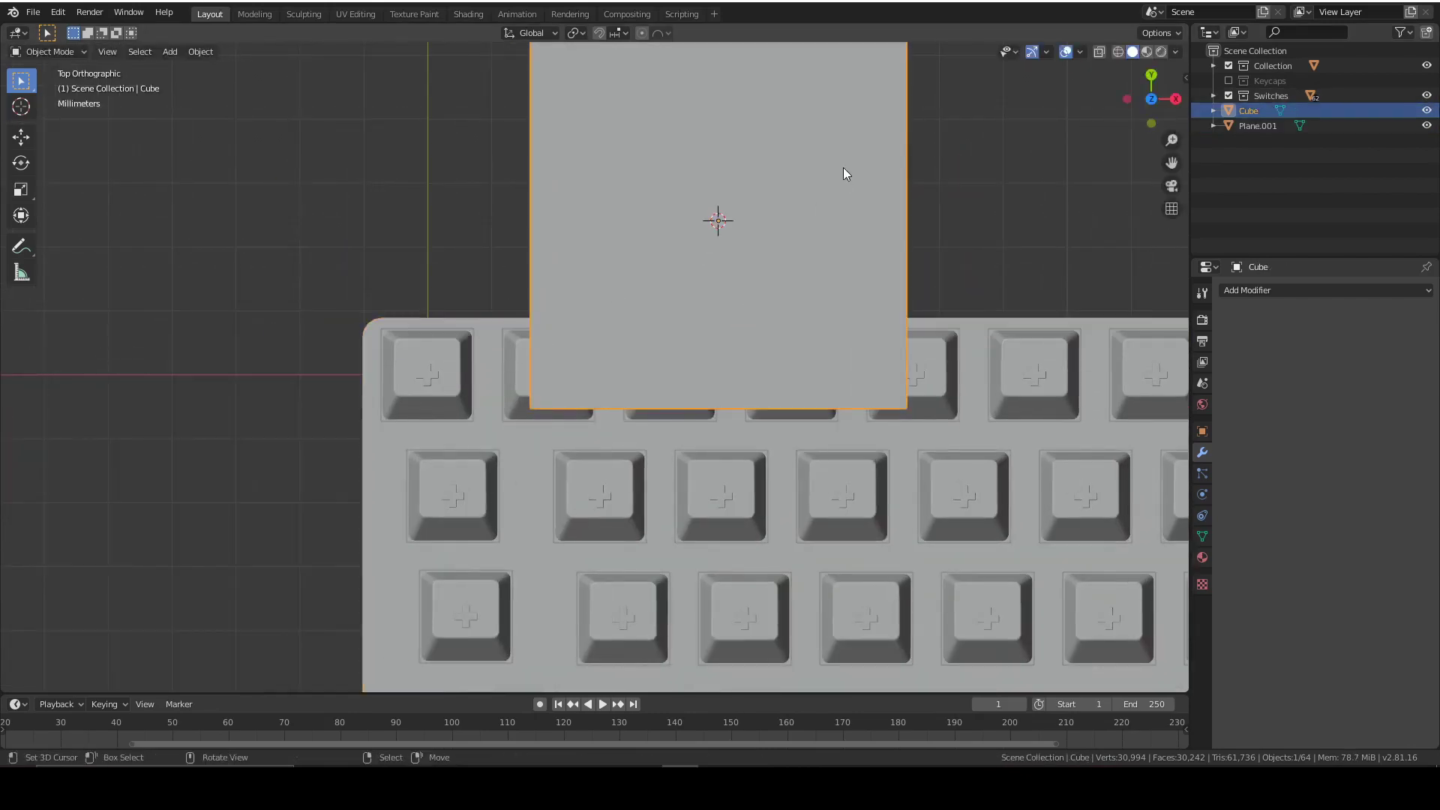
key(g)
click(572, 312)
scroll(650, 342, up, 5)
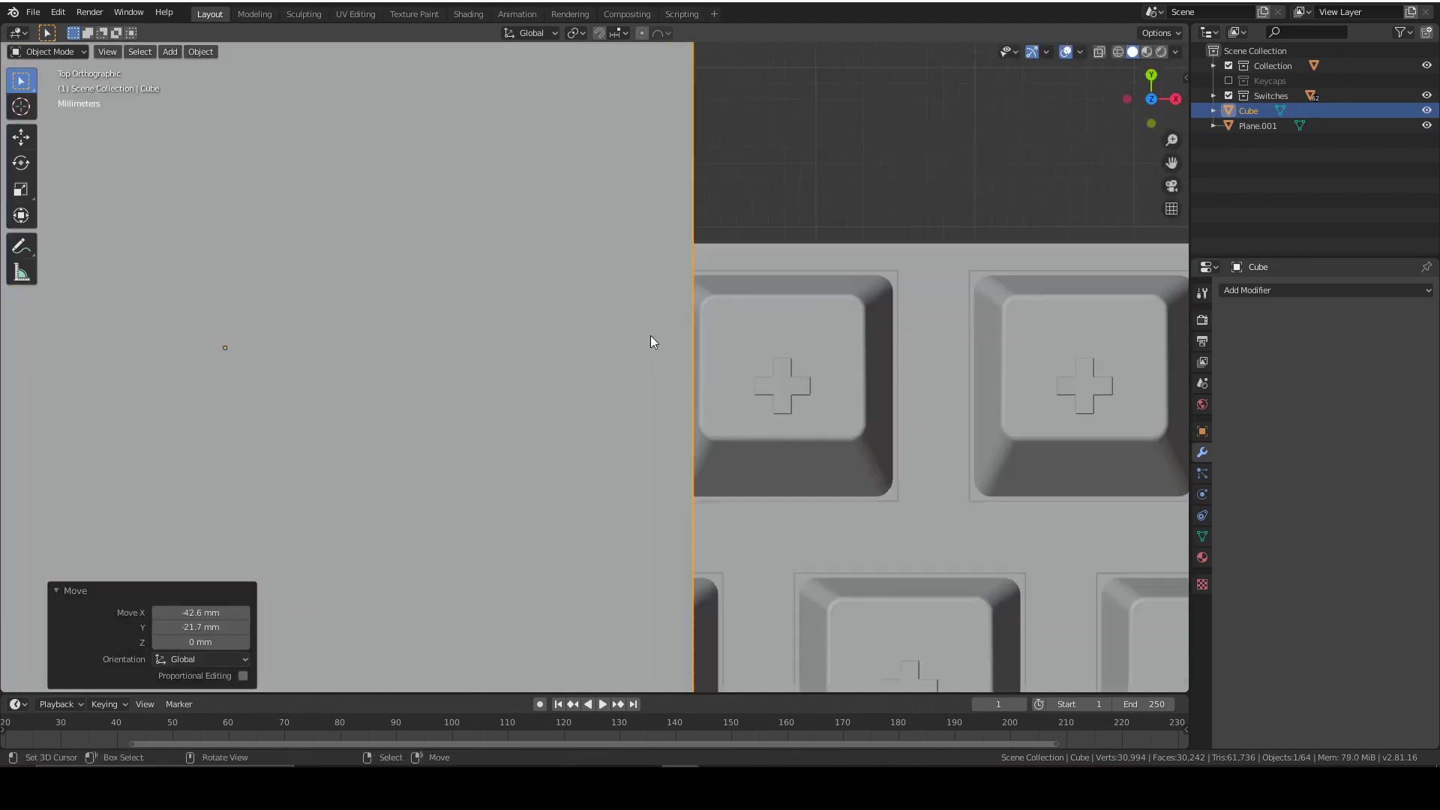
Step: Turn on X-ray, scale the cube down to about 13.6 mm, and place it over the first switch of the top row
shift+middle_drag(651, 342, 953, 303)
click(1098, 52)
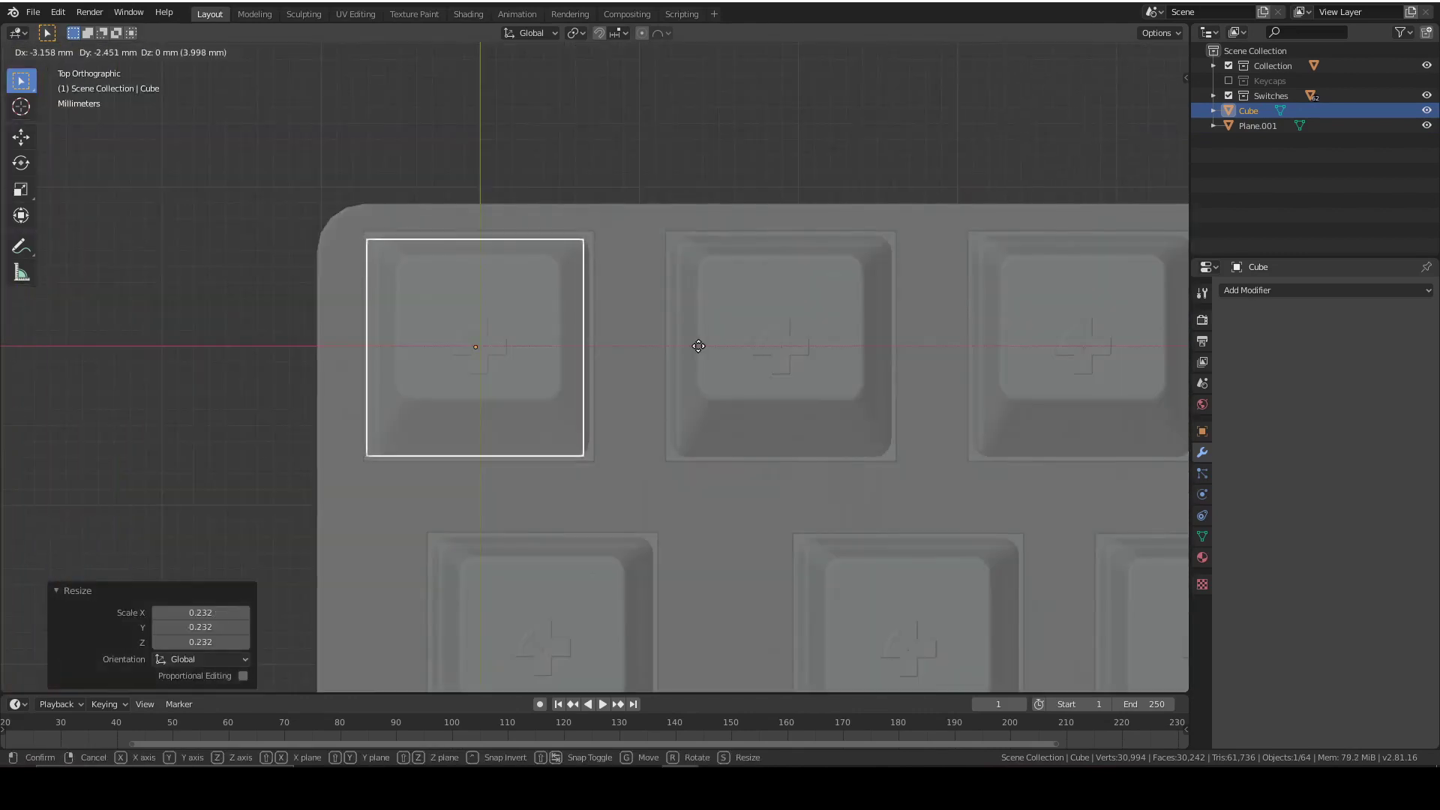
click(702, 345)
shift+middle_drag(696, 347, 810, 343)
scroll(810, 342, up, 2)
shift+middle_drag(756, 278, 726, 345)
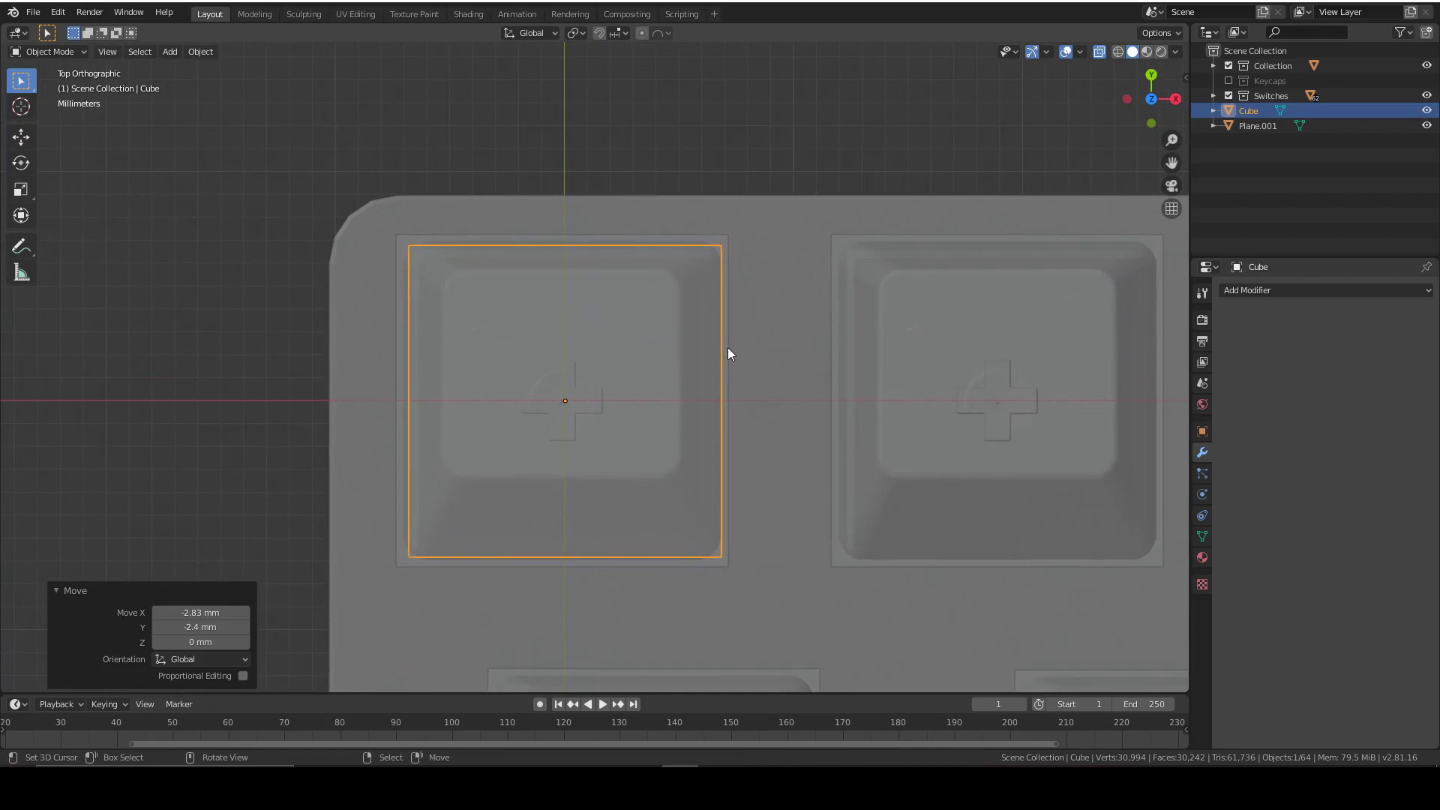
Step: Nudge the cube by about -0.0655 mm along X to center it on the switch, and check its dimensions
key(g)
key(x)
click(726, 348)
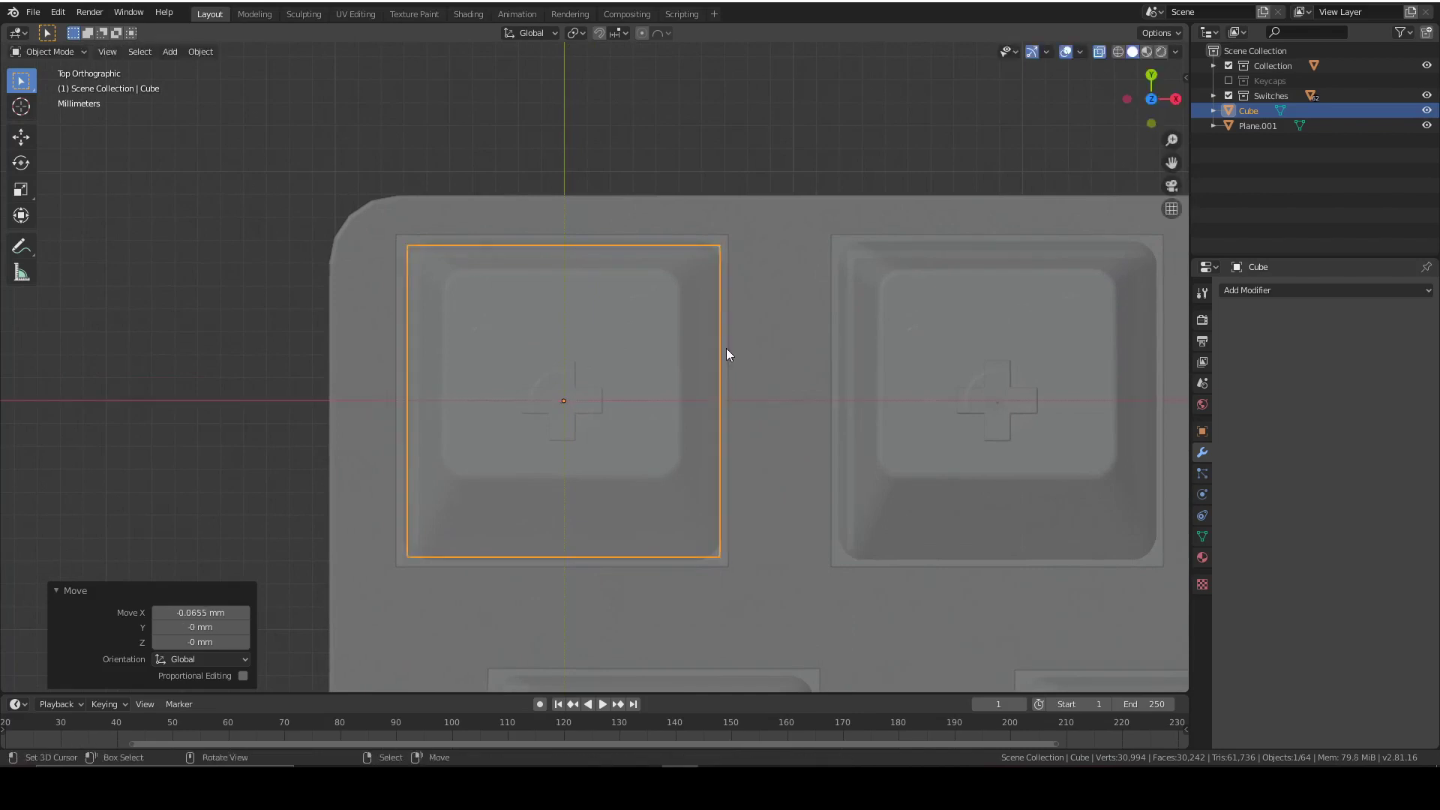
key(n)
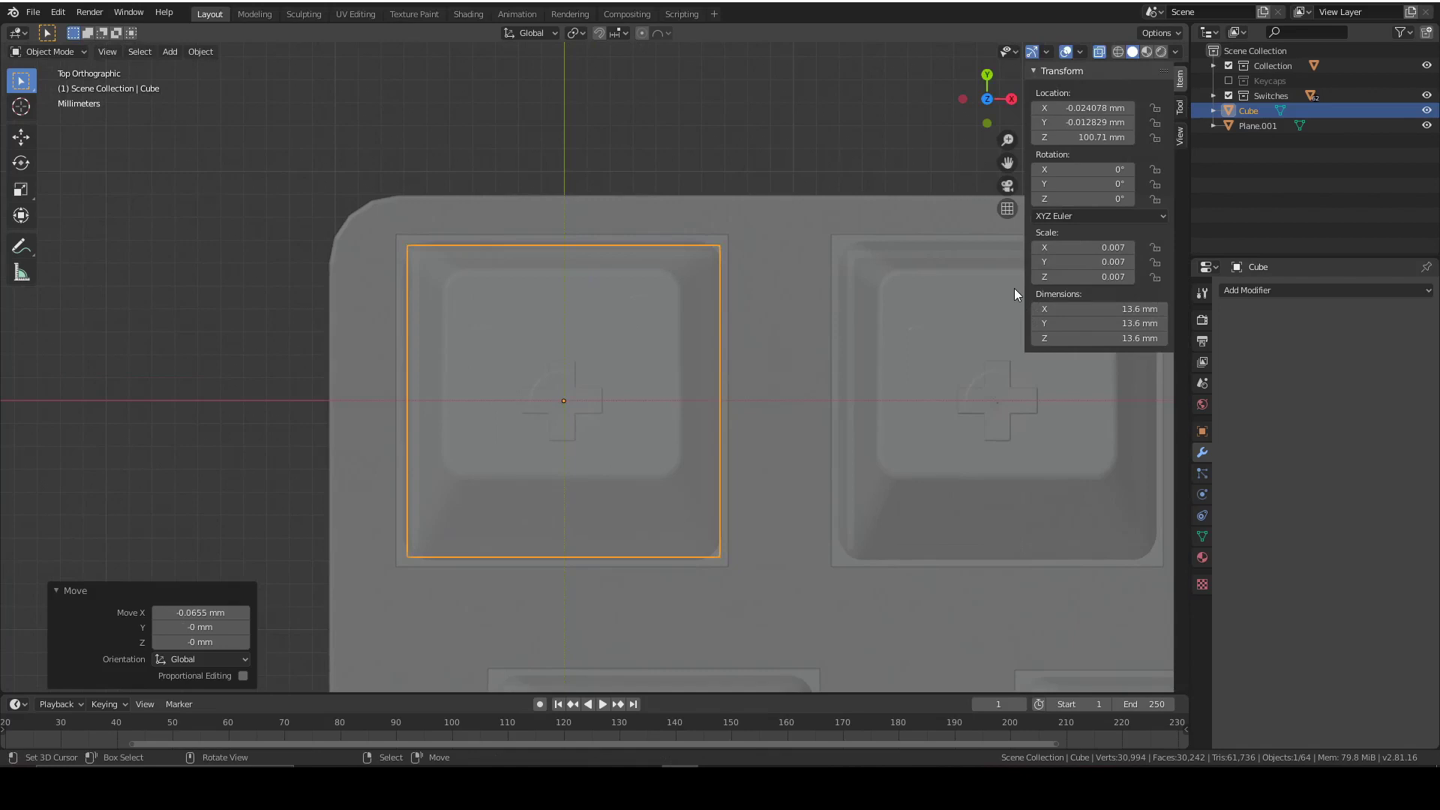
key(n)
Step: Scale the cube by about 1.128 along X so it extends past the switch's sides
scroll(817, 294, down, 2)
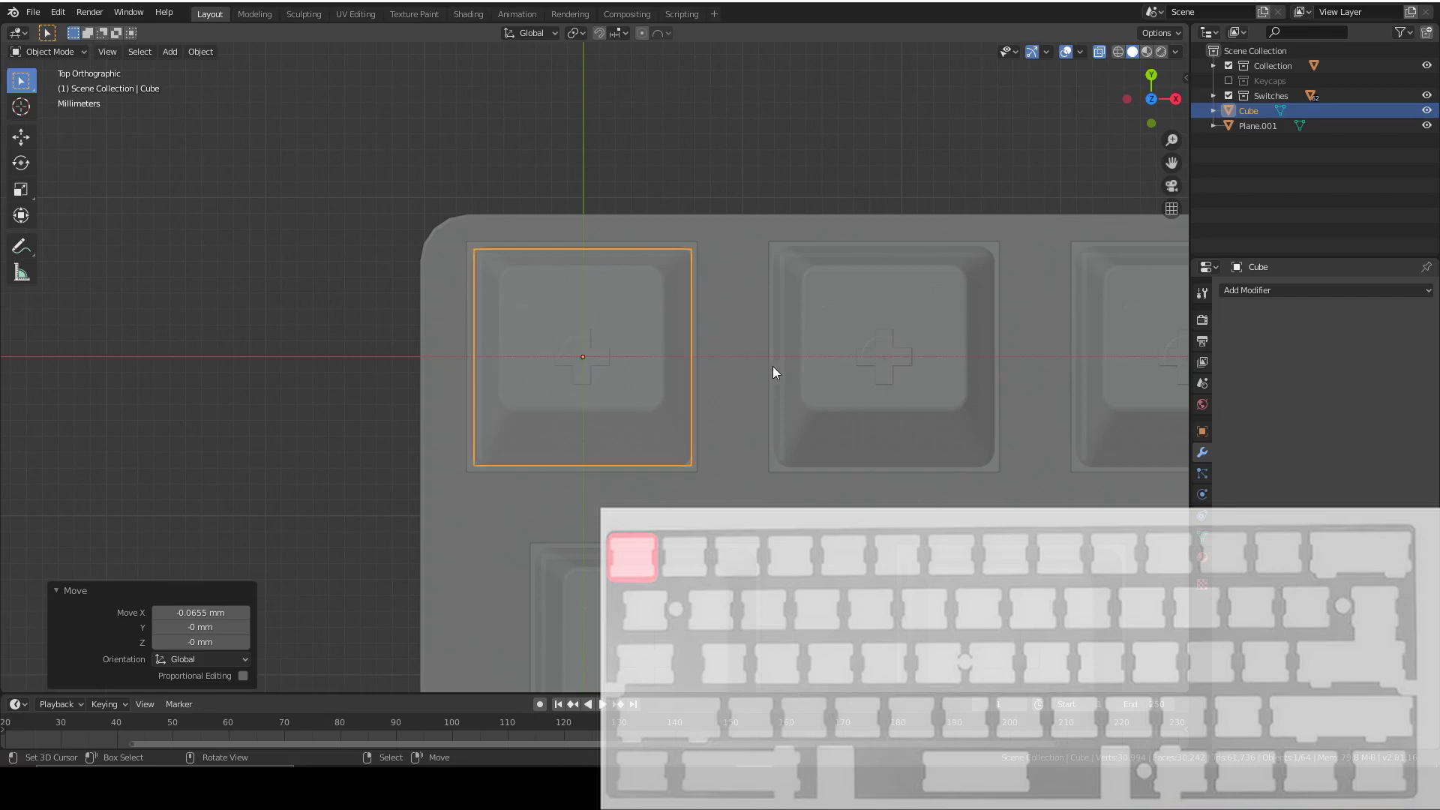
click(670, 367)
click(686, 369)
click(686, 368)
key(s)
key(x)
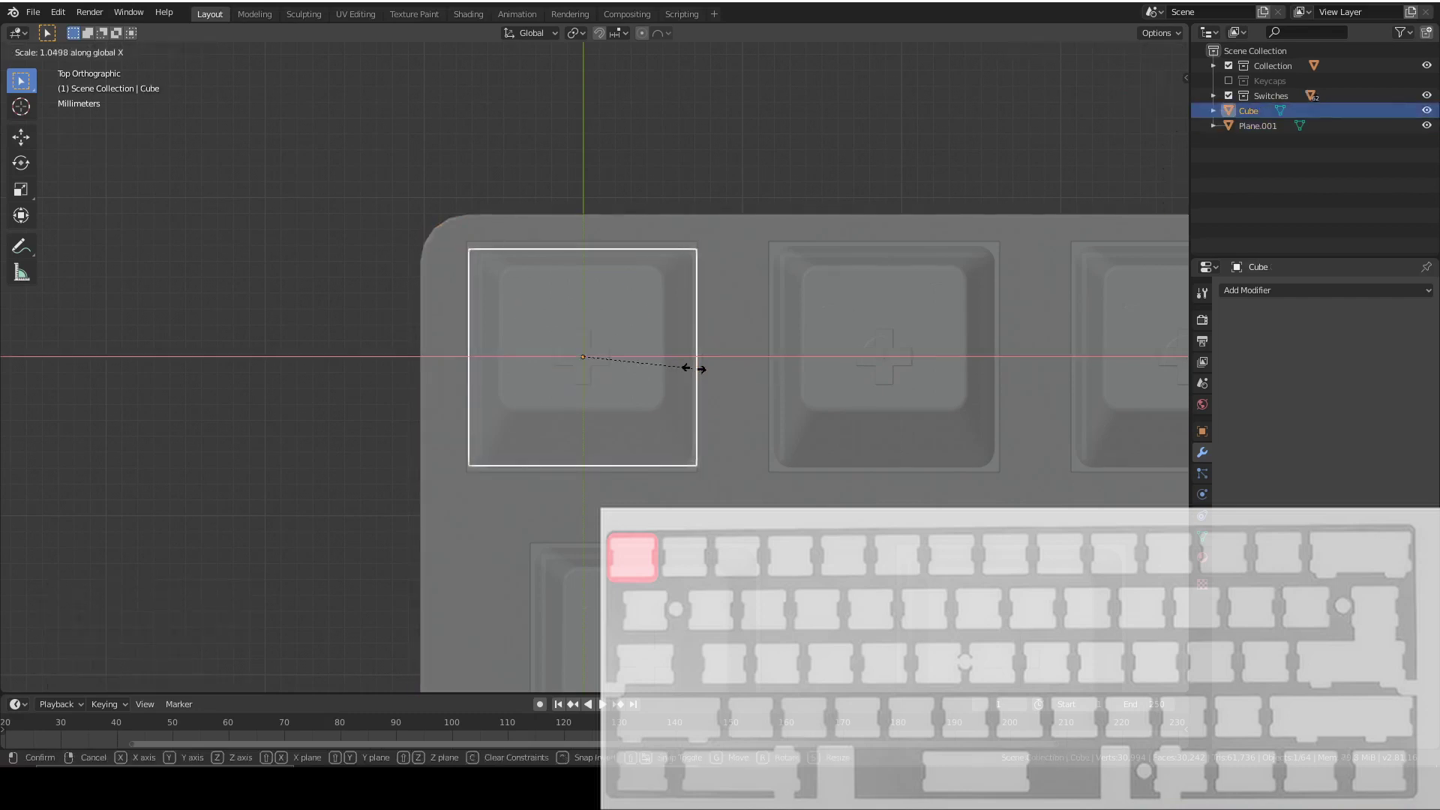
click(701, 369)
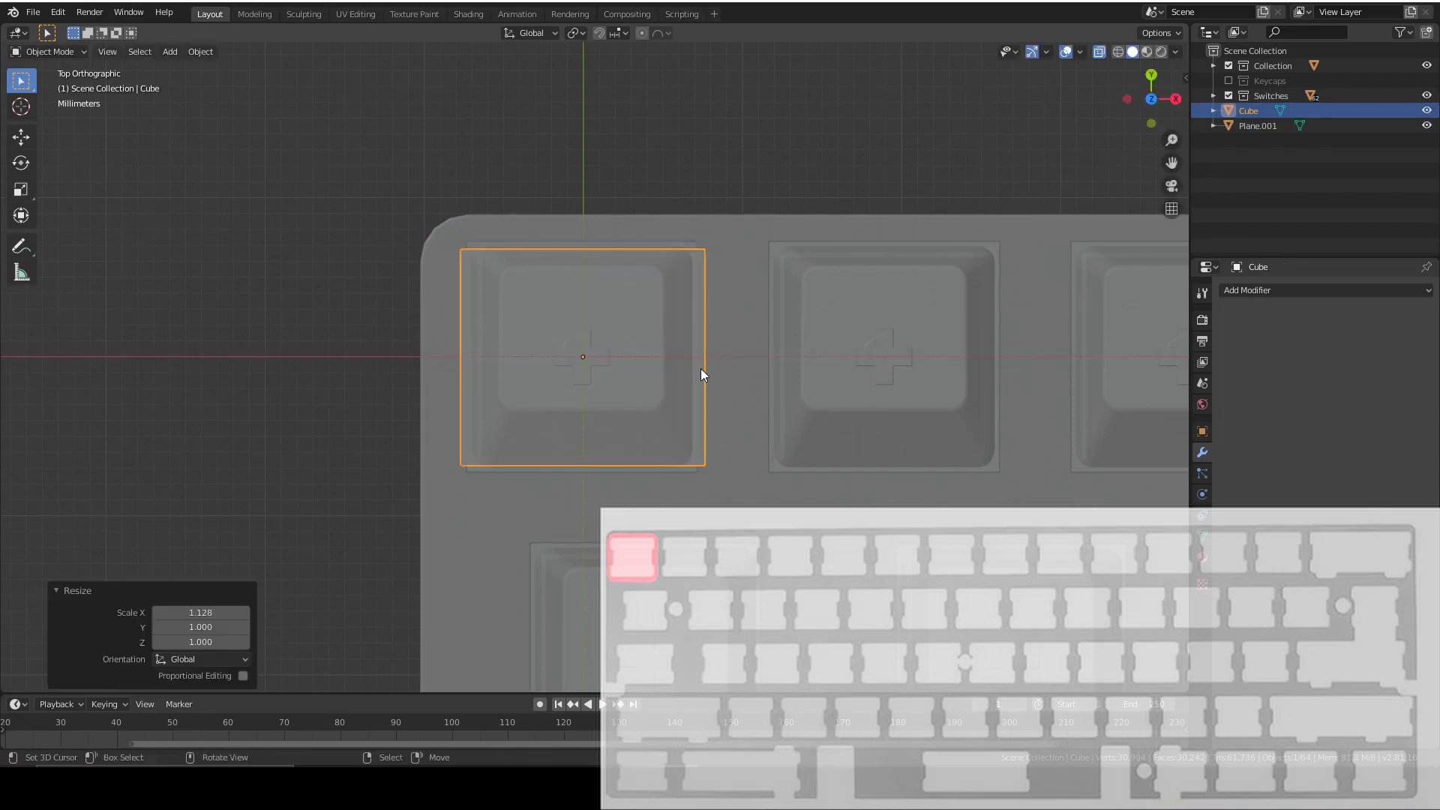
Step: Reduce the cube's width slightly by scaling it about 0.981 along X
scroll(768, 314, up, 3)
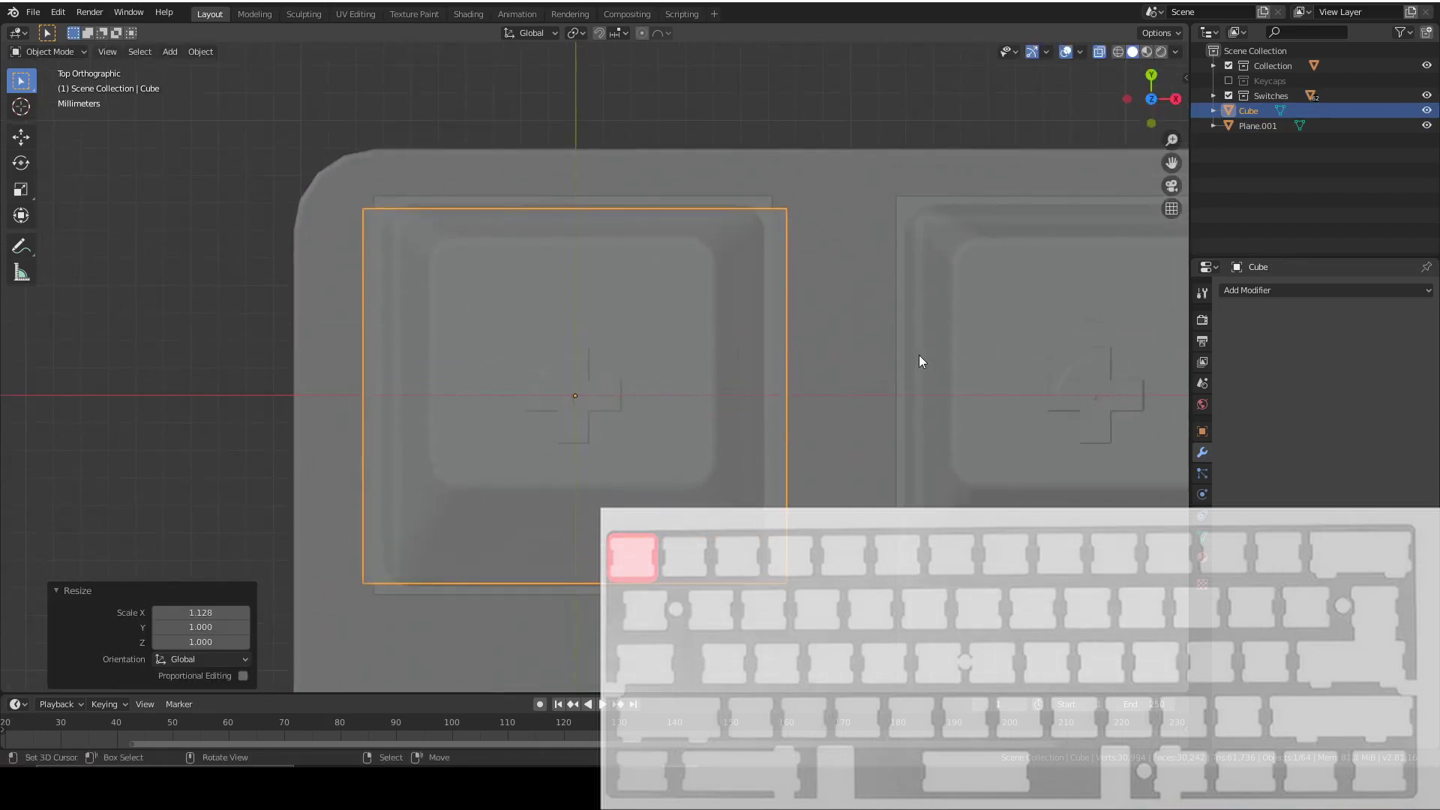
key(s)
click(942, 367)
scroll(900, 420, down, 3)
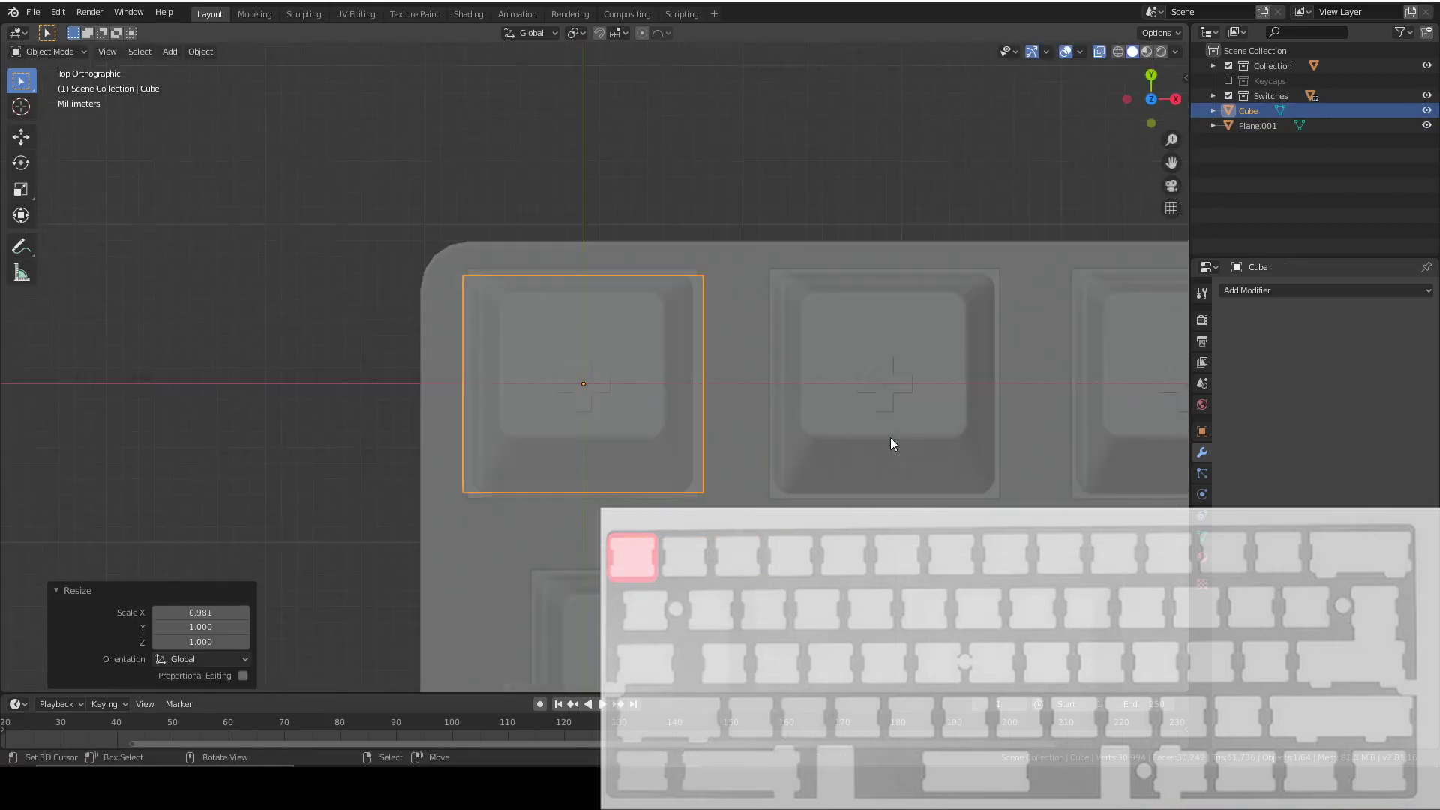
scroll(670, 448, down, 4)
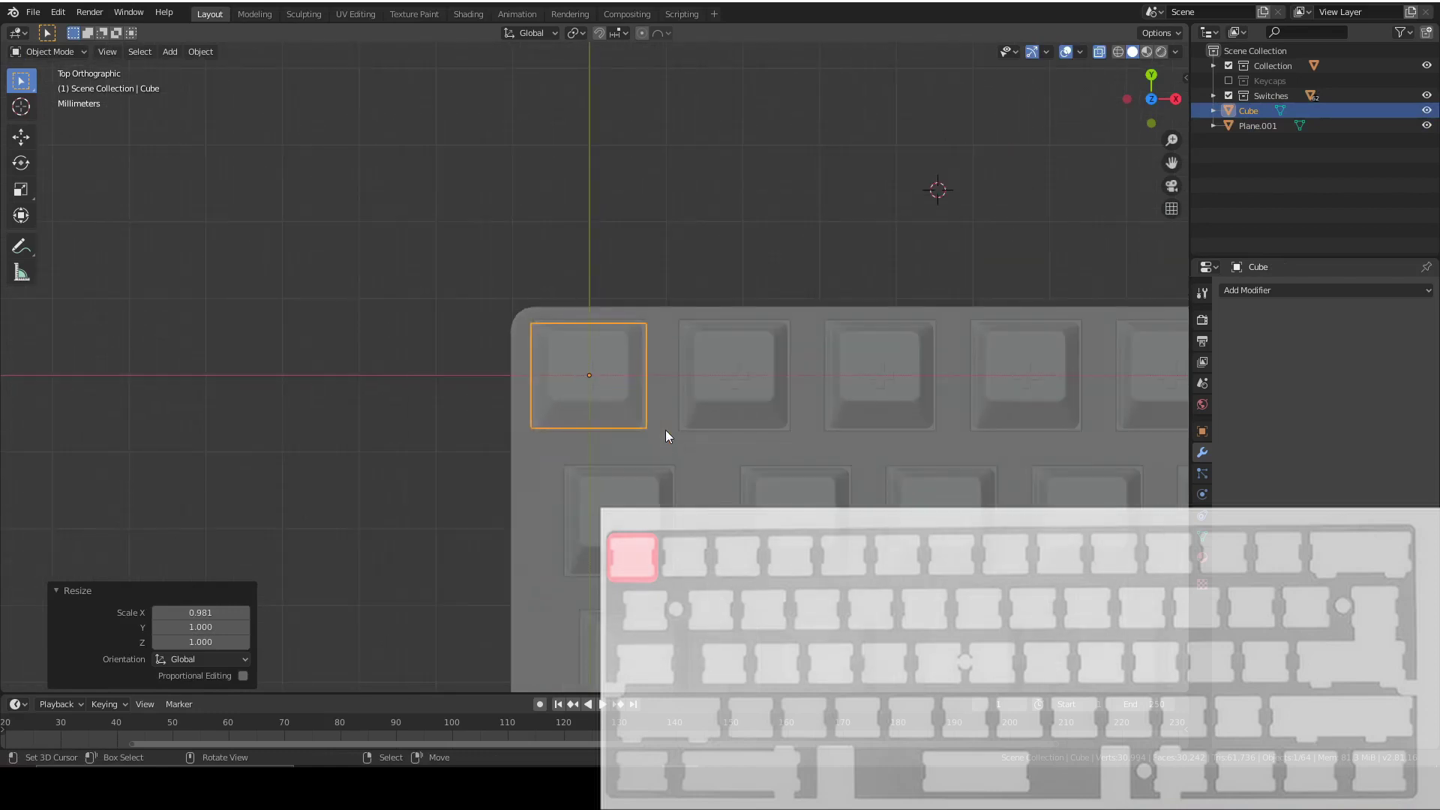
Step: Enter Edit Mode on the cube and turn X-ray off
middle_drag(610, 477, 713, 435)
middle_drag(692, 125, 633, 151)
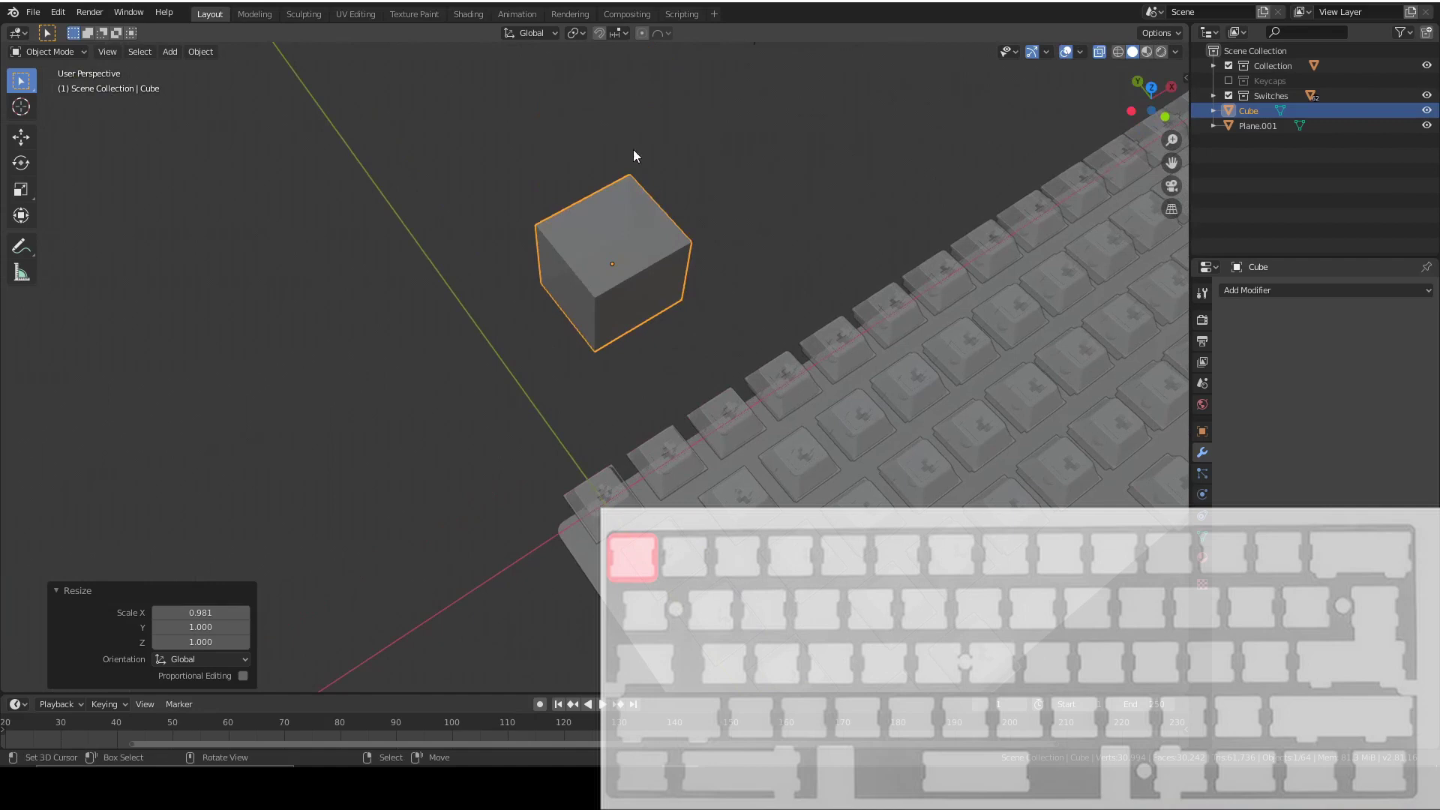
key(Tab)
click(1151, 88)
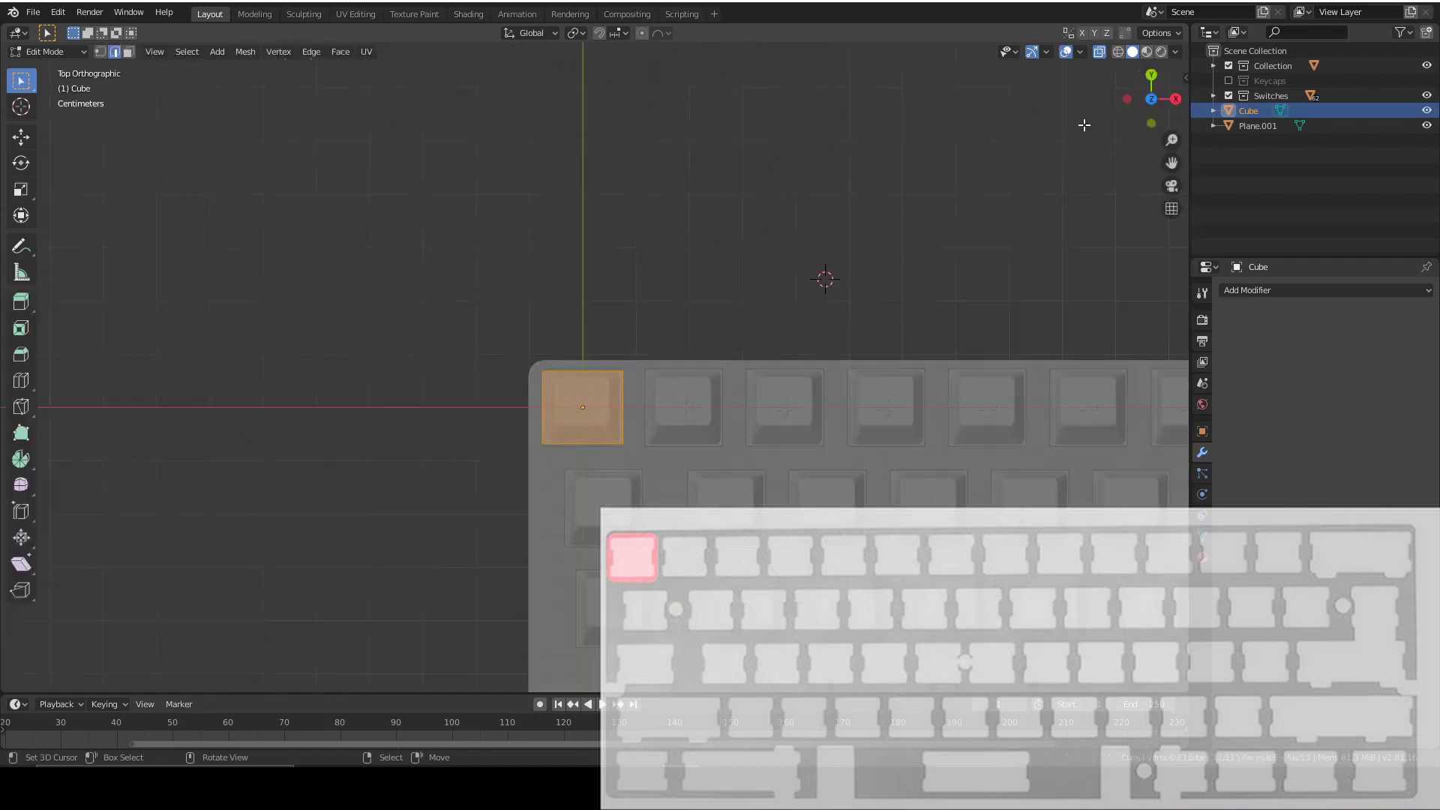
scroll(680, 309, up, 4)
shift+middle_drag(690, 389, 747, 266)
middle_drag(735, 402, 746, 527)
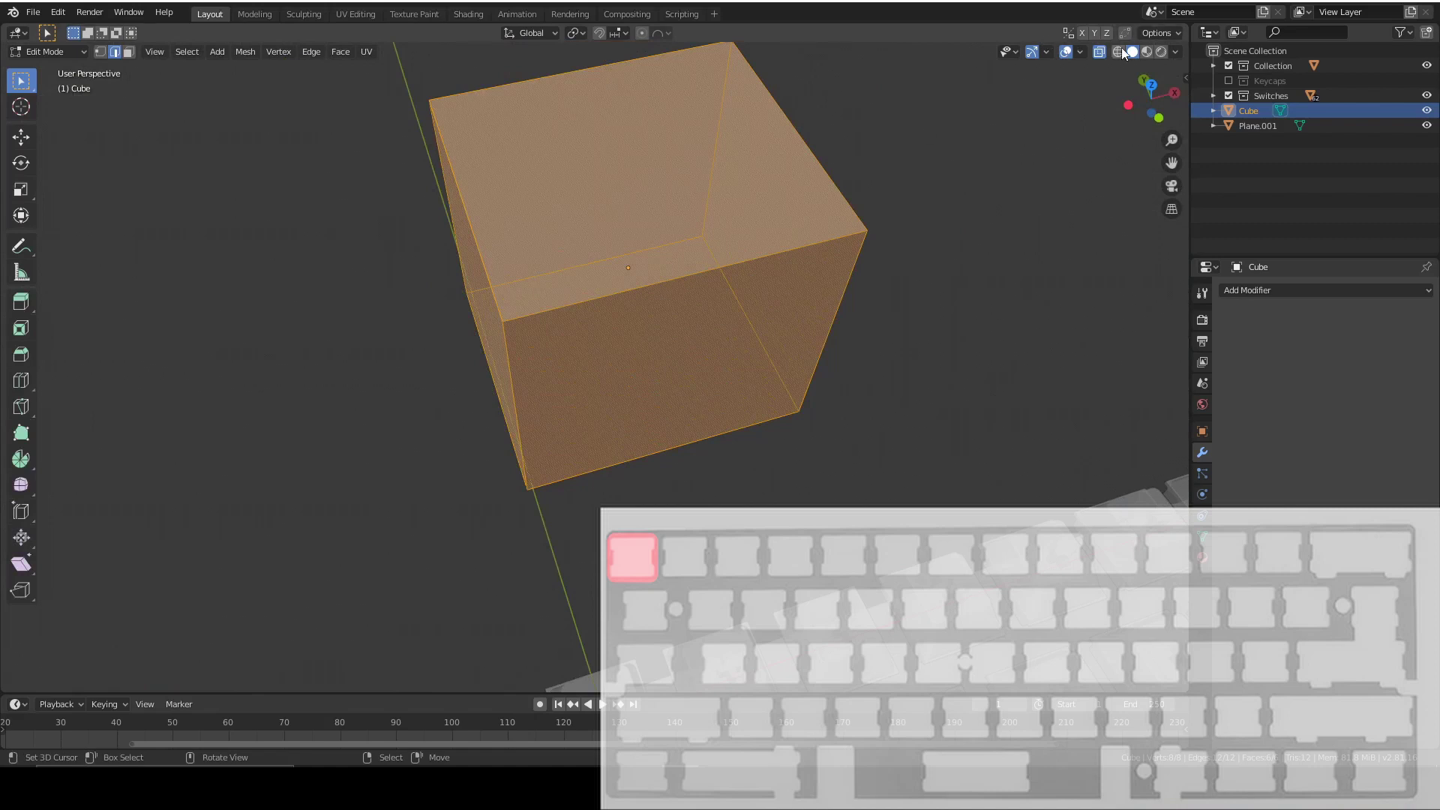
click(1100, 52)
shift+middle_drag(864, 197, 845, 308)
Step: Add two evenly spaced loop cuts around the cube, dividing its top and sides into three bands
right_click(570, 223)
scroll(664, 372, down, 6)
middle_drag(665, 372, 698, 240)
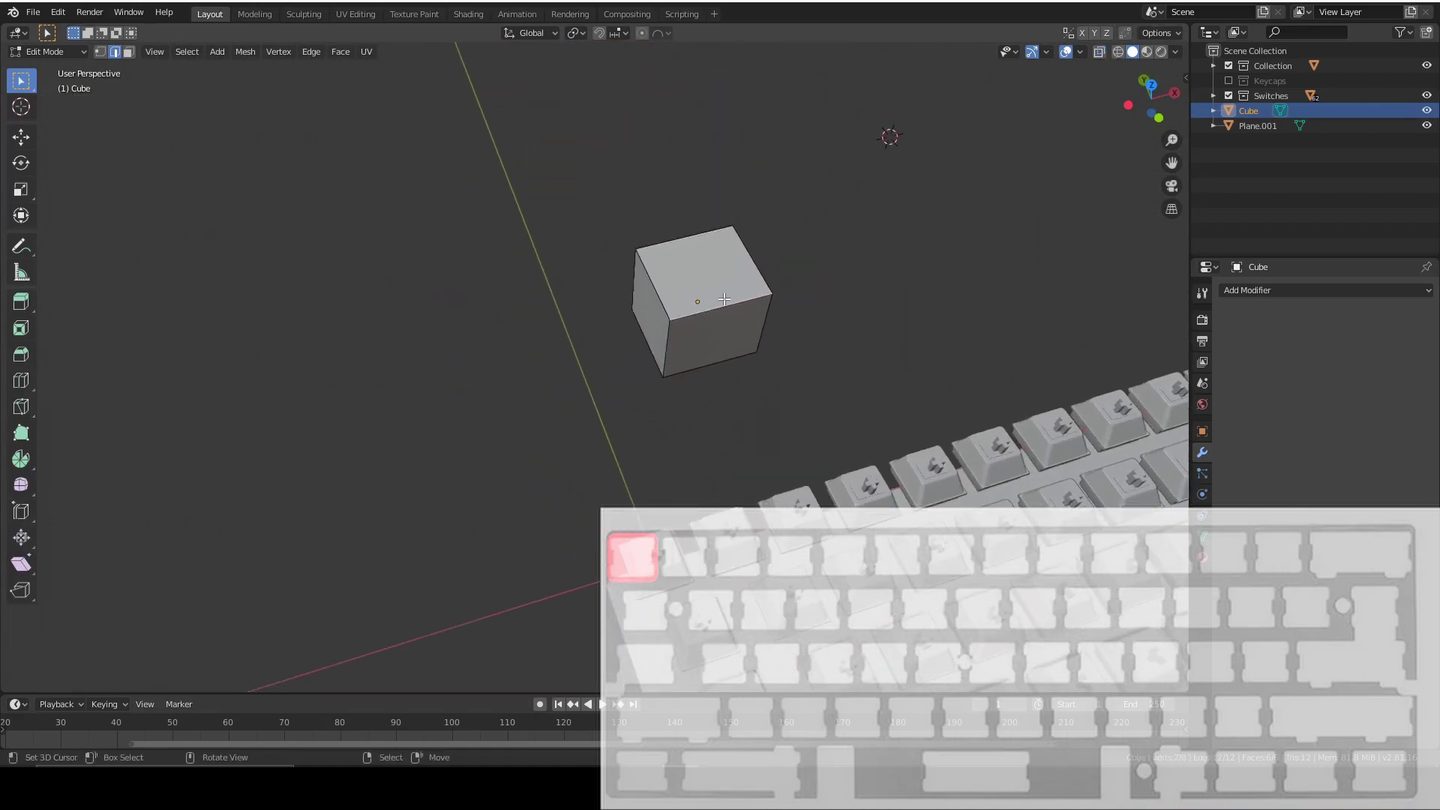
right_click(678, 235)
key(ctrl+r)
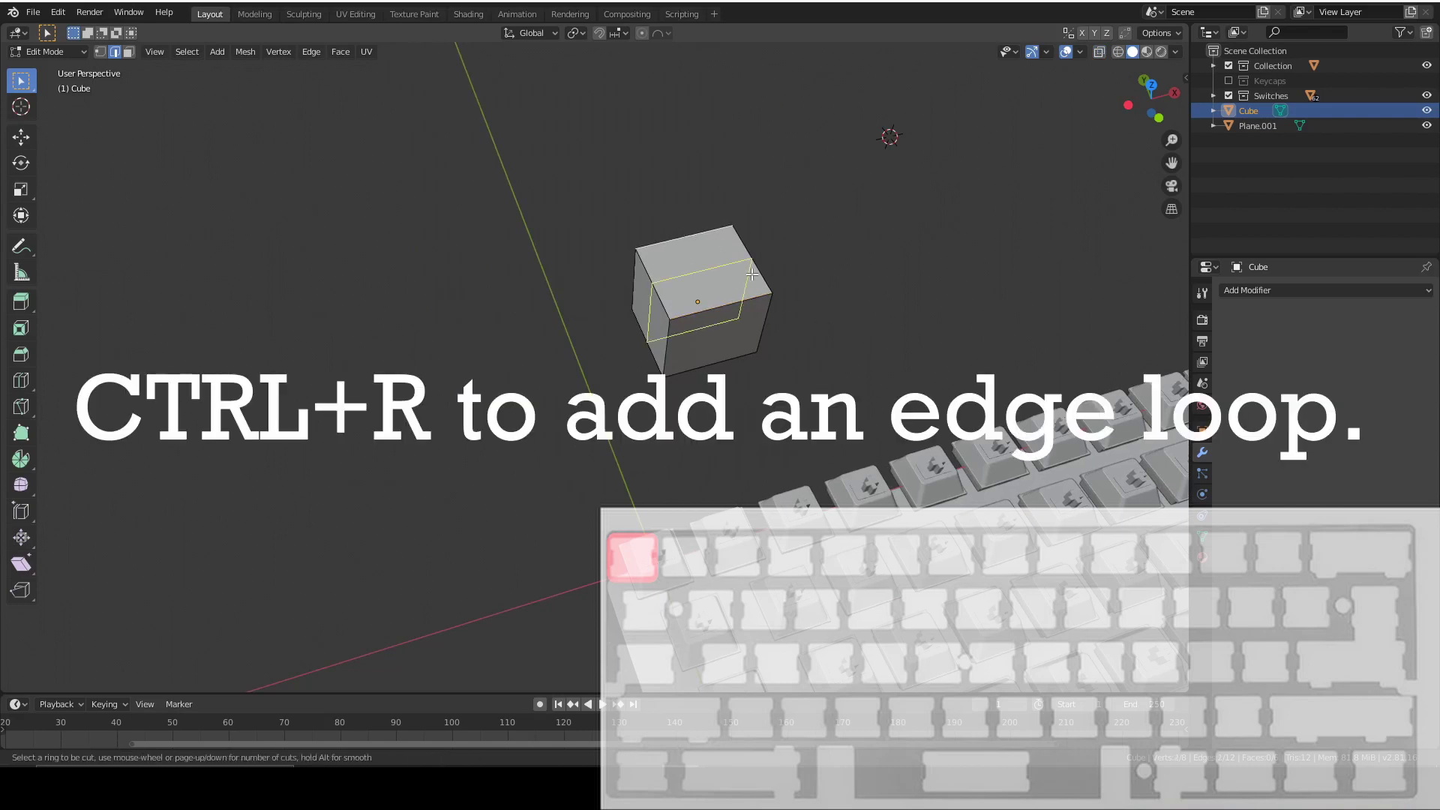
scroll(745, 274, up, 1)
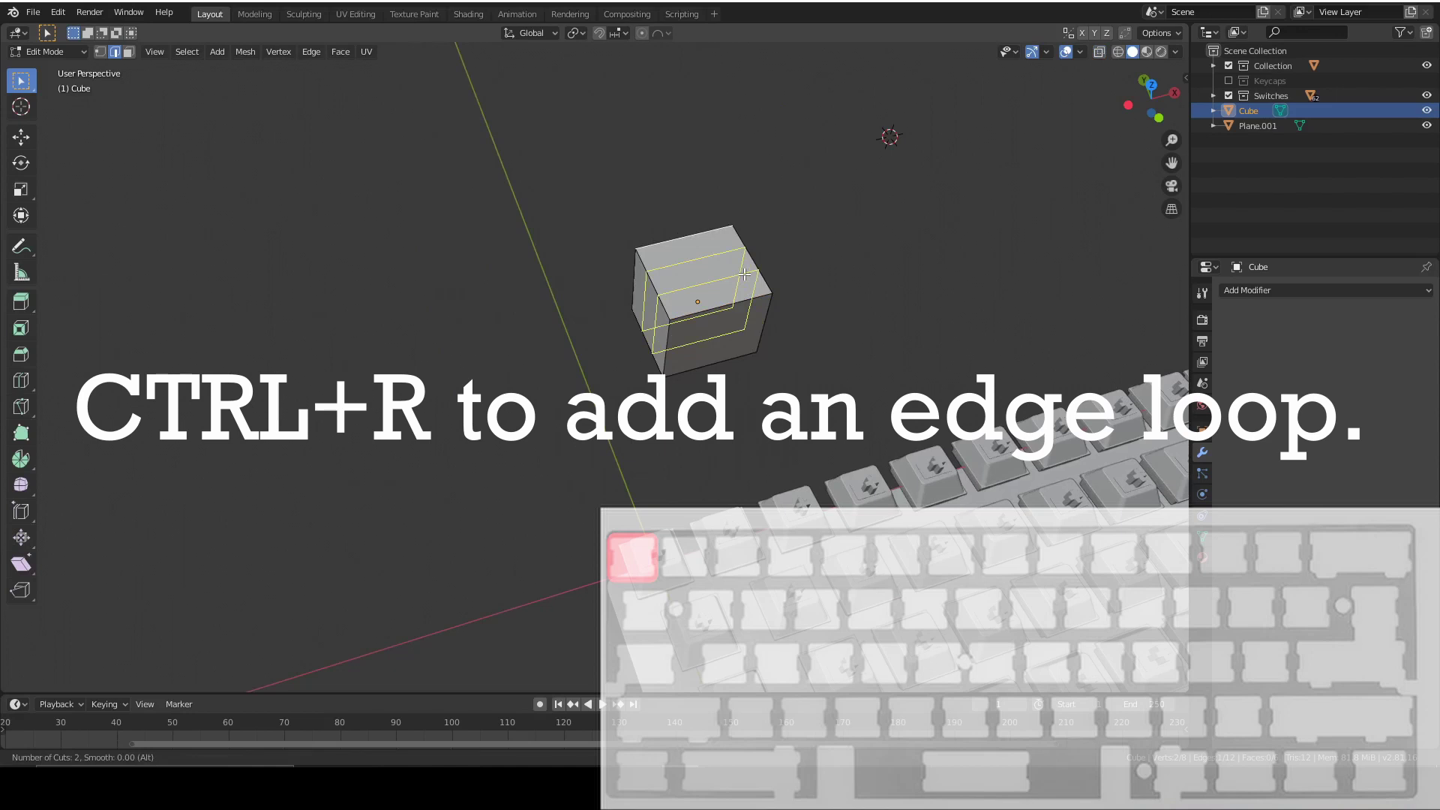
click(744, 274)
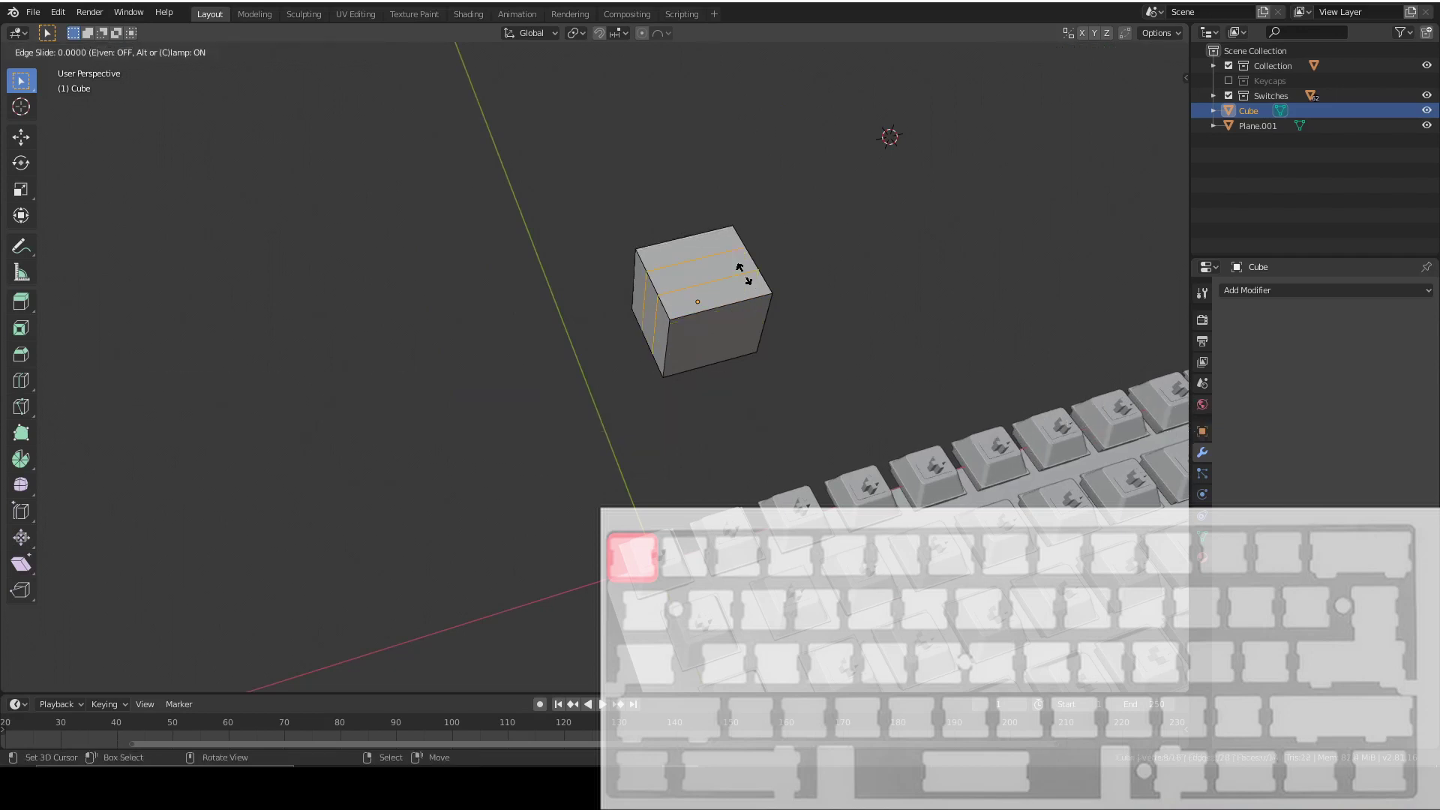
click(743, 274)
scroll(830, 245, up, 4)
shift+middle_drag(803, 267, 646, 372)
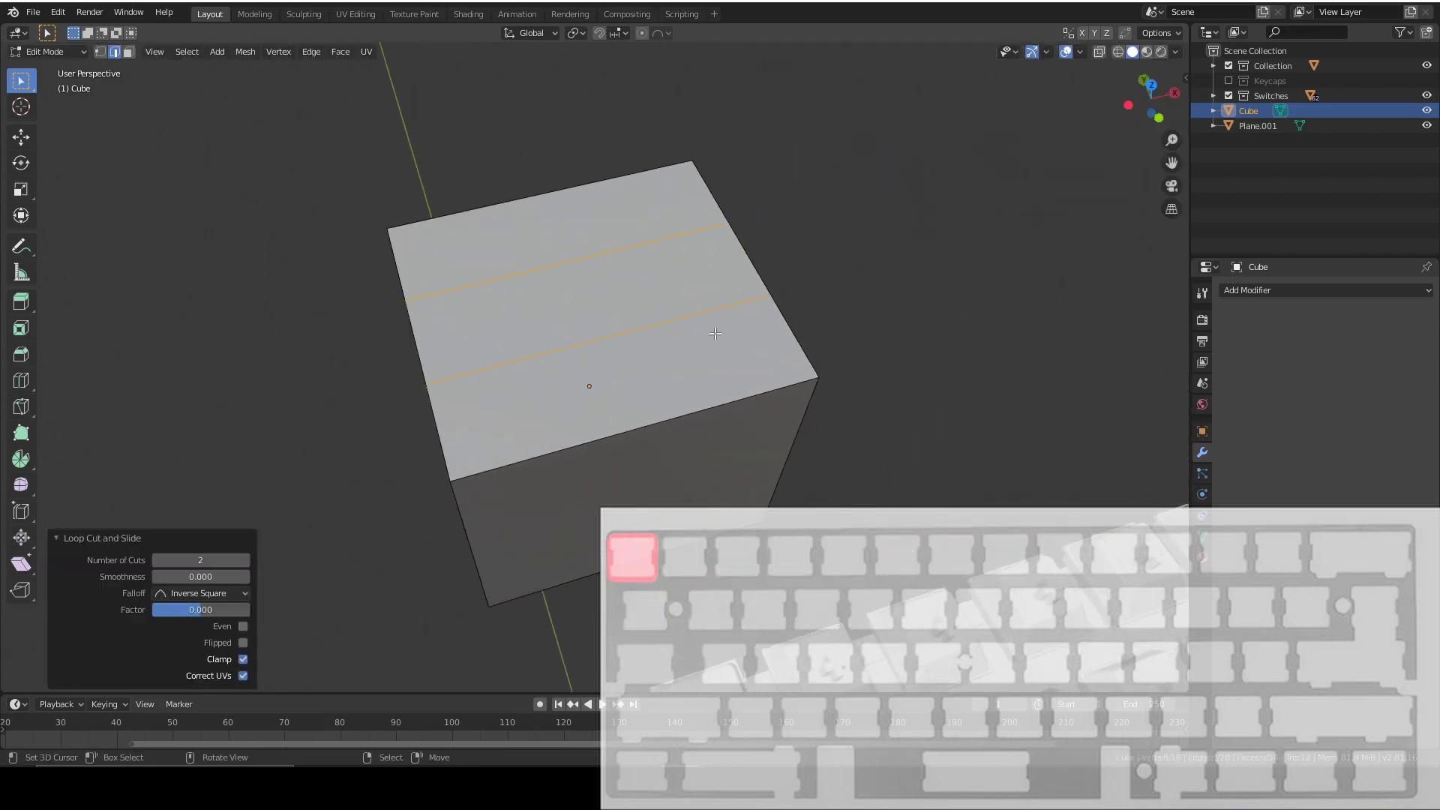
scroll(765, 305, down, 4)
middle_drag(765, 304, 753, 384)
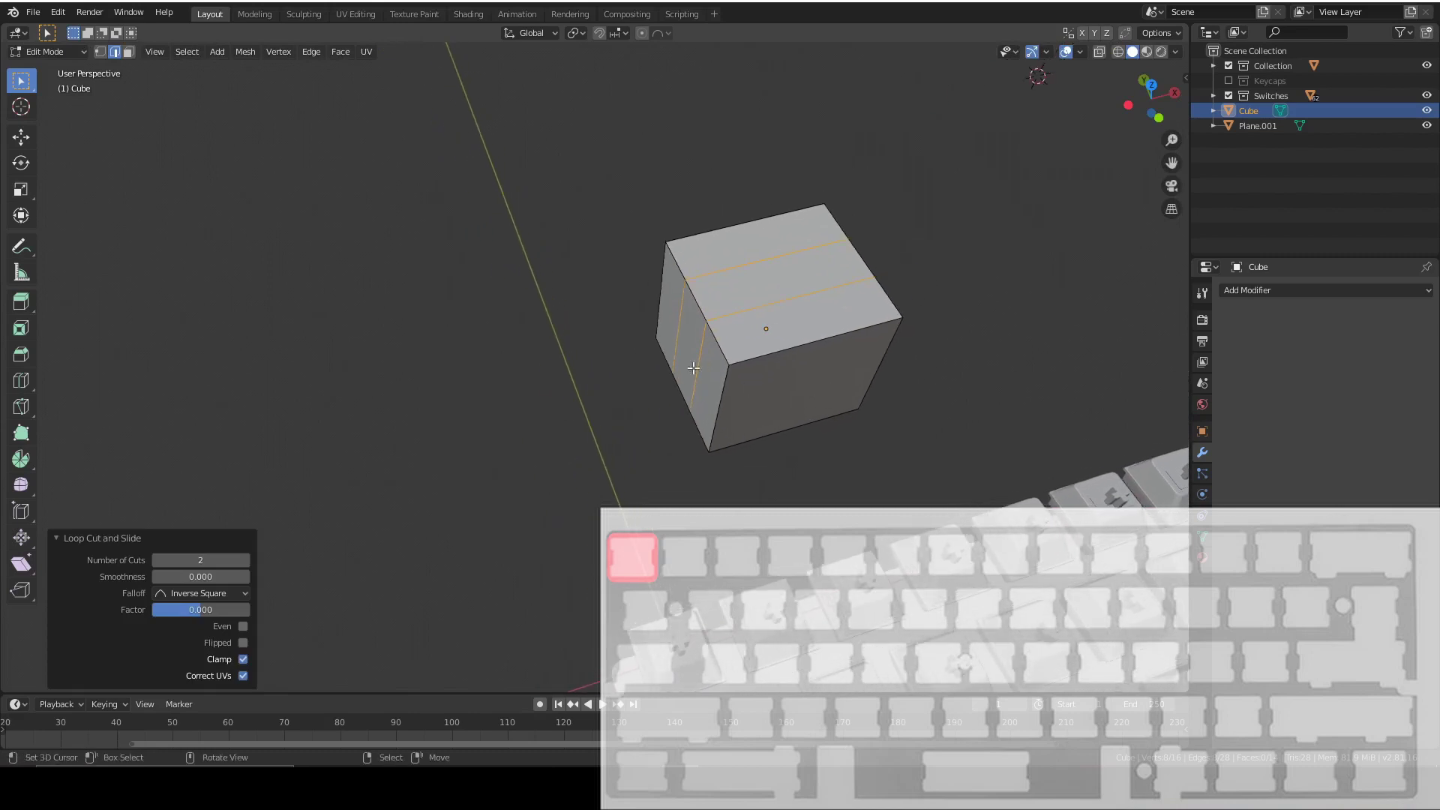
Step: Extrude the middle face on one banded side of the cube by -1 mm to form an inward recess
click(803, 306)
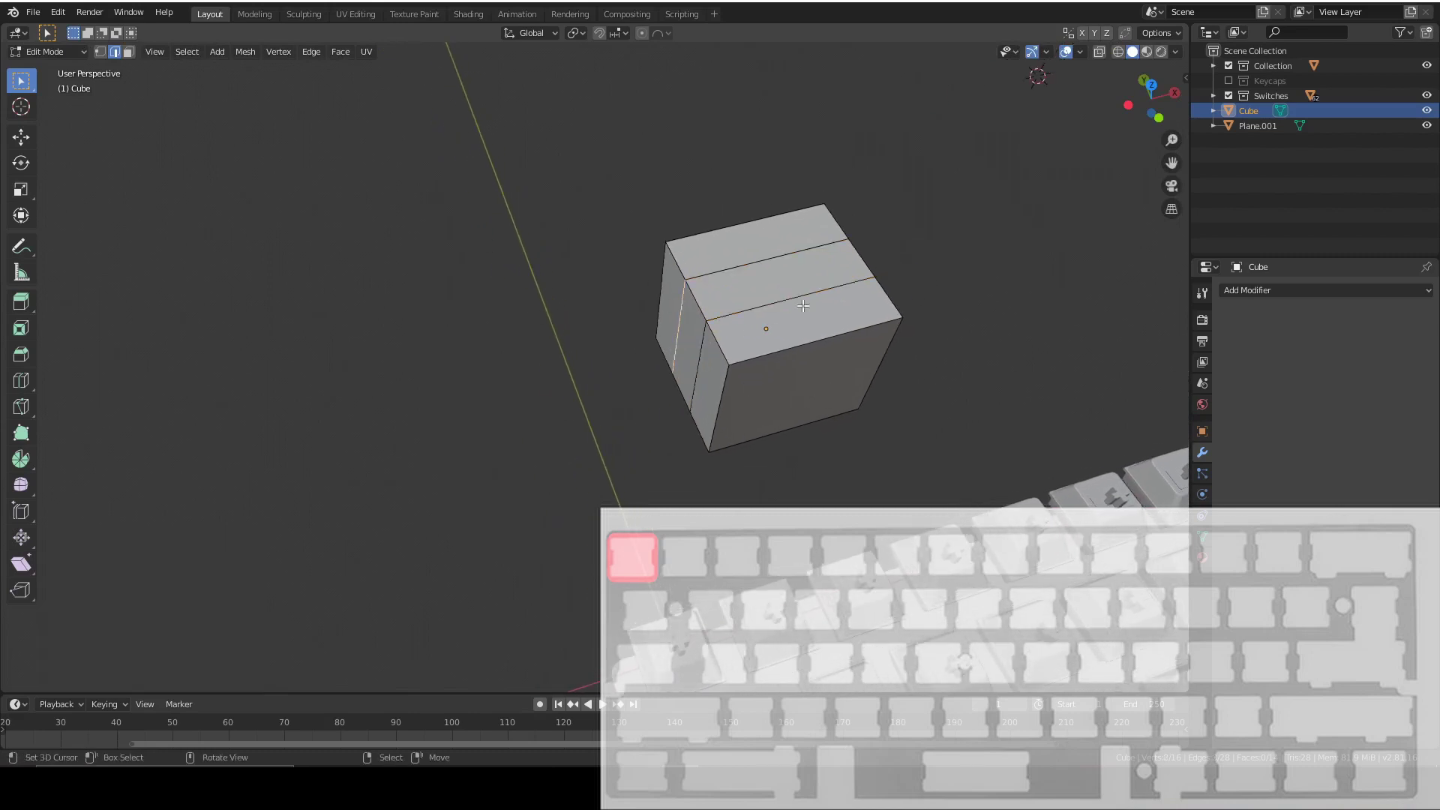
key(3)
click(686, 334)
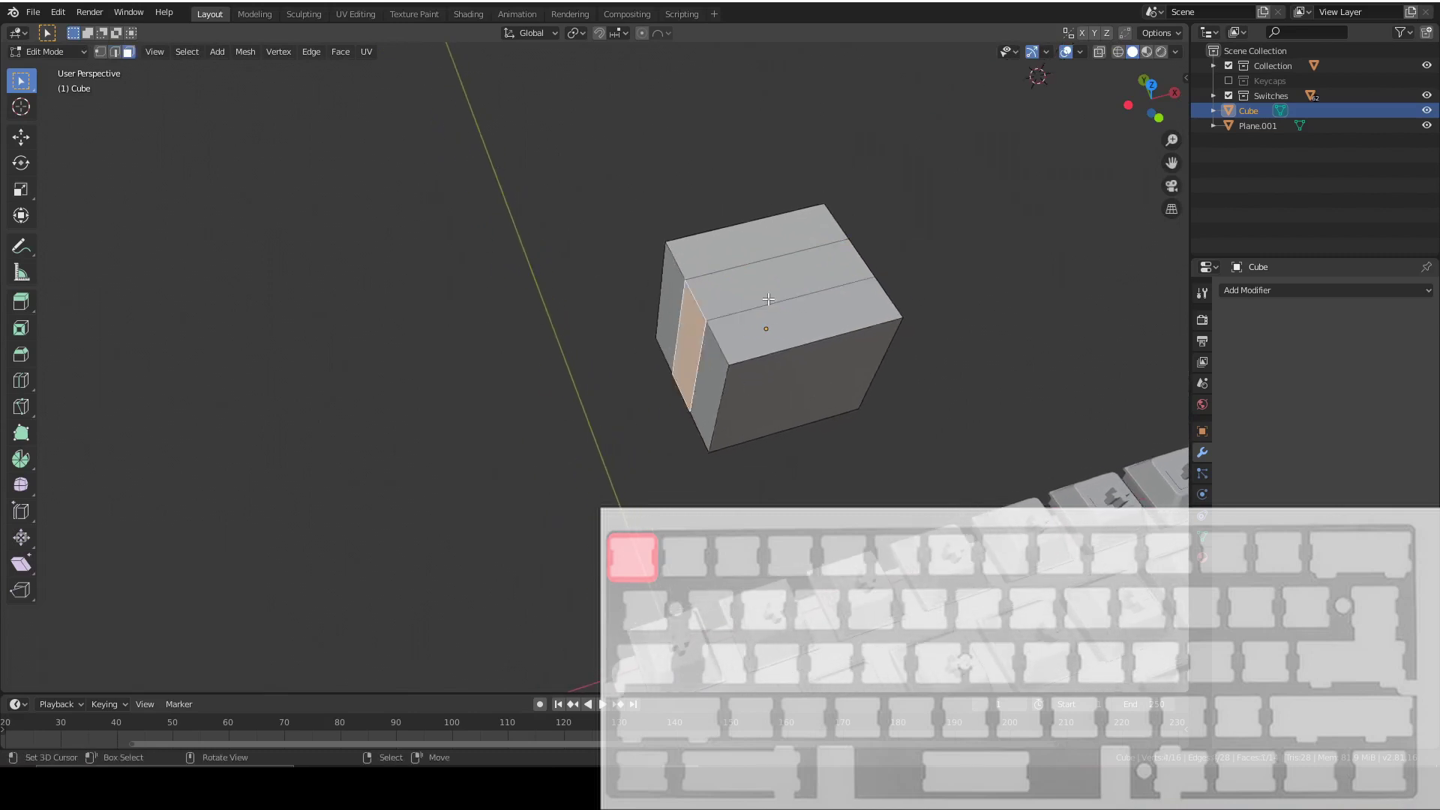
middle_drag(686, 334, 716, 256)
middle_drag(806, 257, 660, 279)
click(440, 203)
middle_drag(596, 238, 768, 247)
scroll(768, 248, up, 1)
shift+middle_drag(538, 328, 666, 360)
right_click(667, 360)
right_click(656, 359)
key(e)
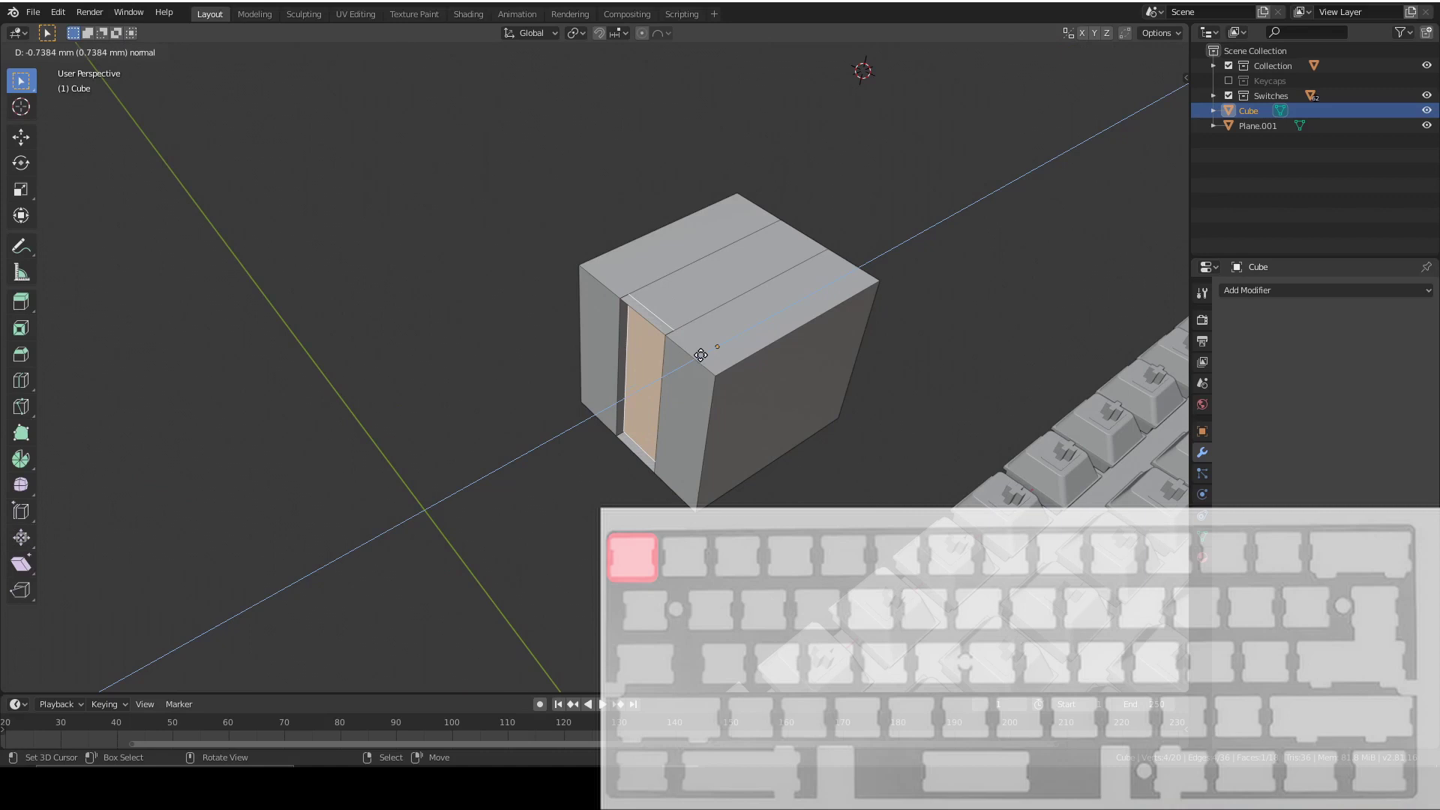
text(1)
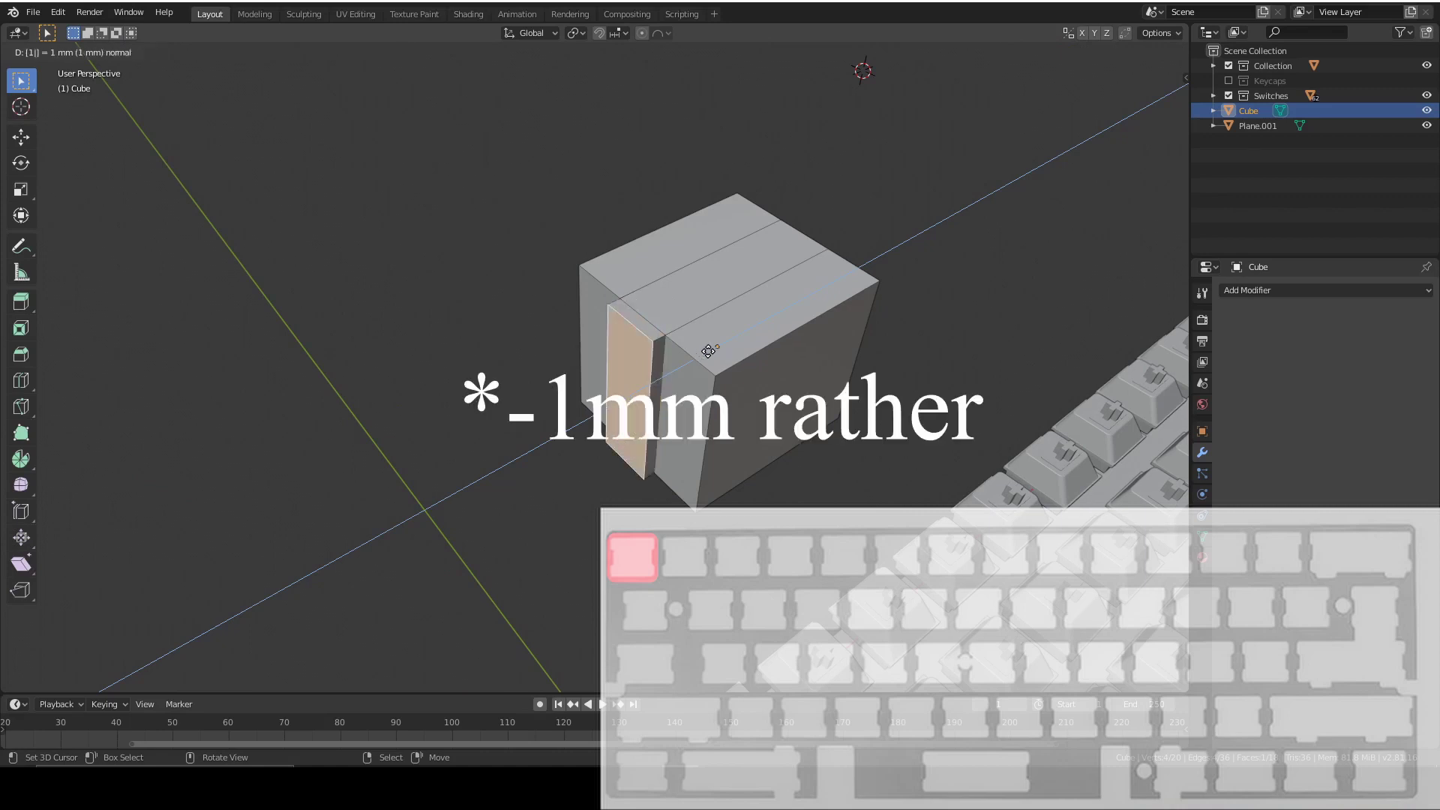
text(-)
key(Return)
Step: Dissolve the leftover edges at the ends of the new recess so it opens through the cube
scroll(666, 344, up, 6)
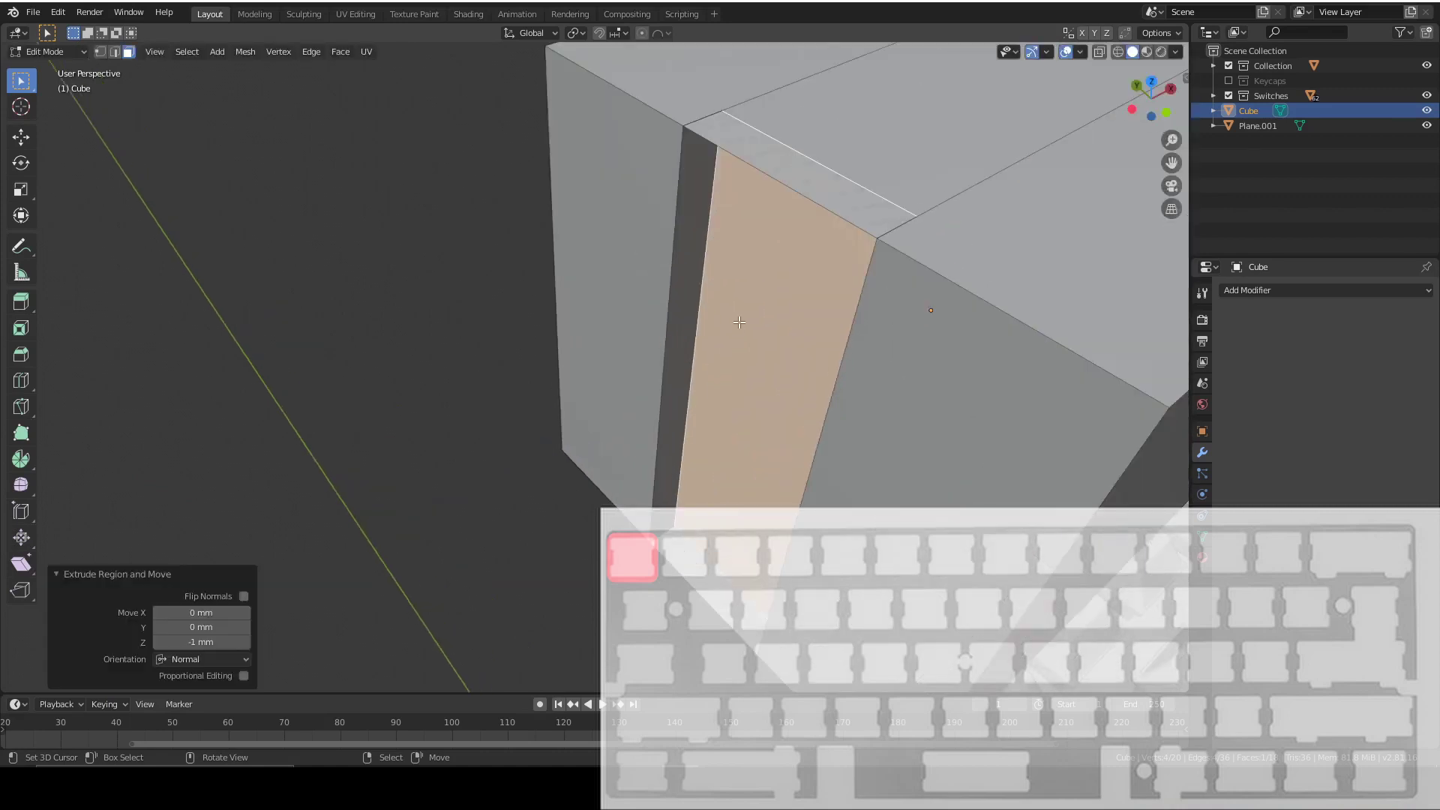
key(2)
click(813, 186)
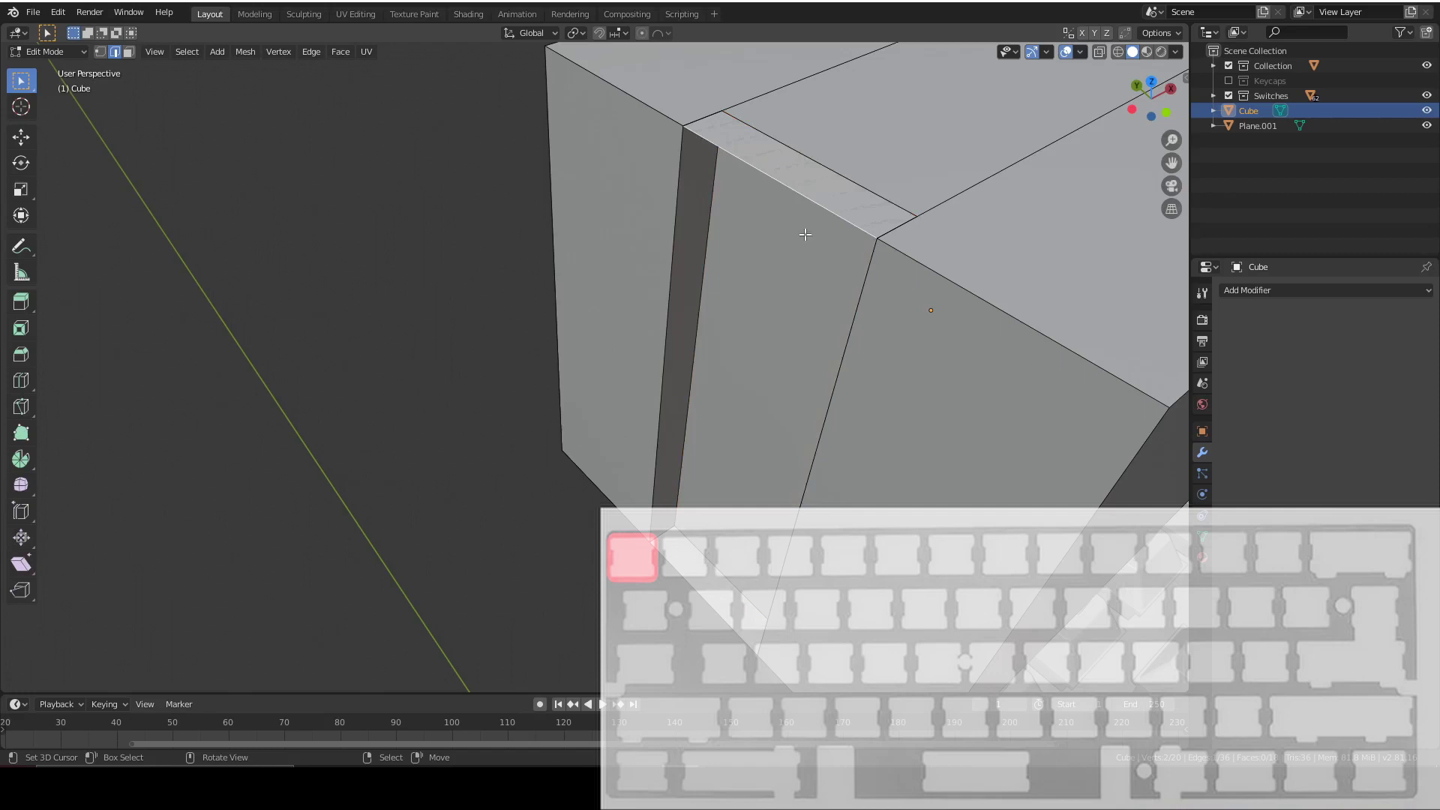
key(x)
click(695, 568)
scroll(875, 325, down, 8)
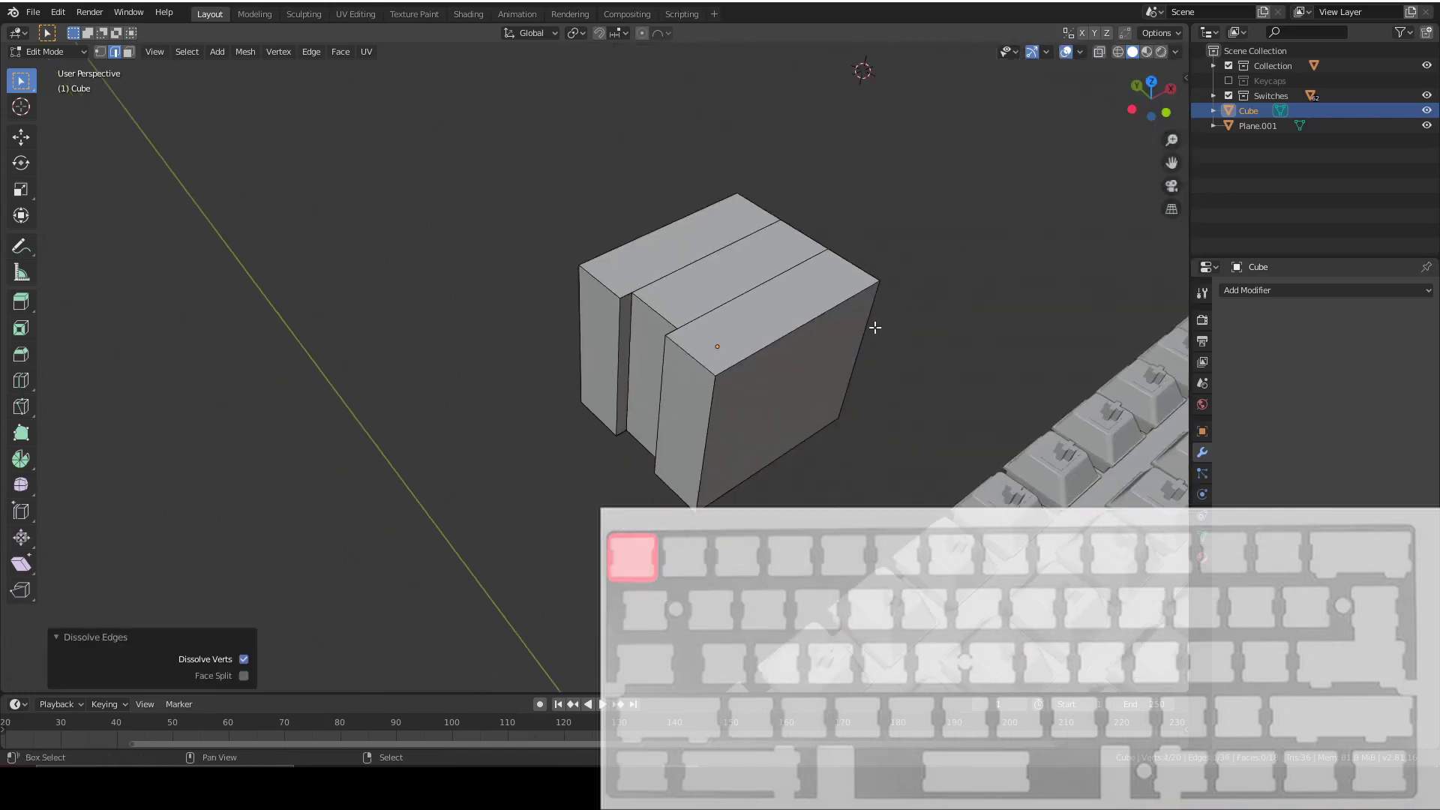
Step: Extrude the middle face on the opposite side of the cube by -1 mm to form a matching recess
shift+middle_drag(874, 325, 662, 412)
middle_drag(802, 334, 707, 347)
scroll(683, 355, up, 5)
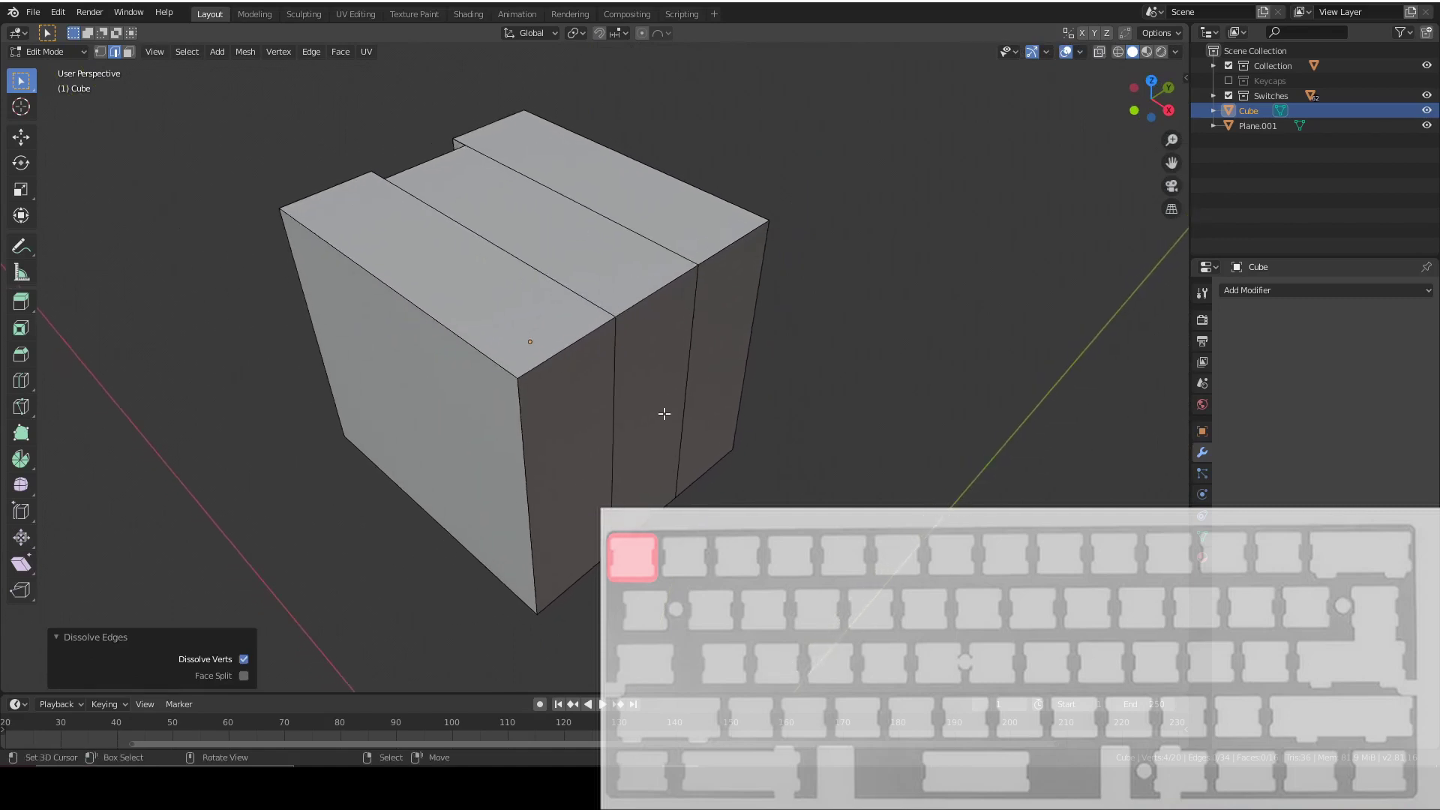
key(3)
click(664, 390)
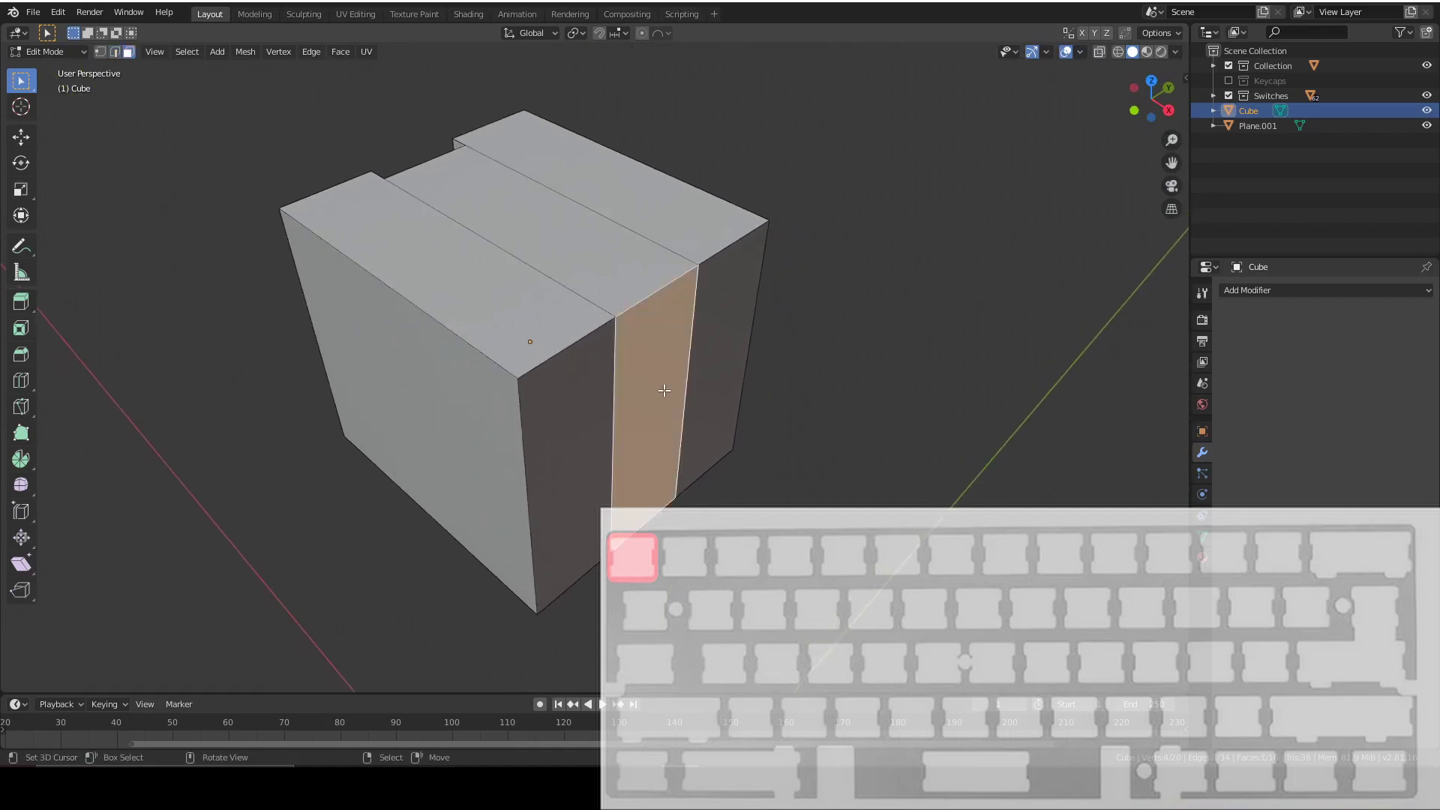
key(e)
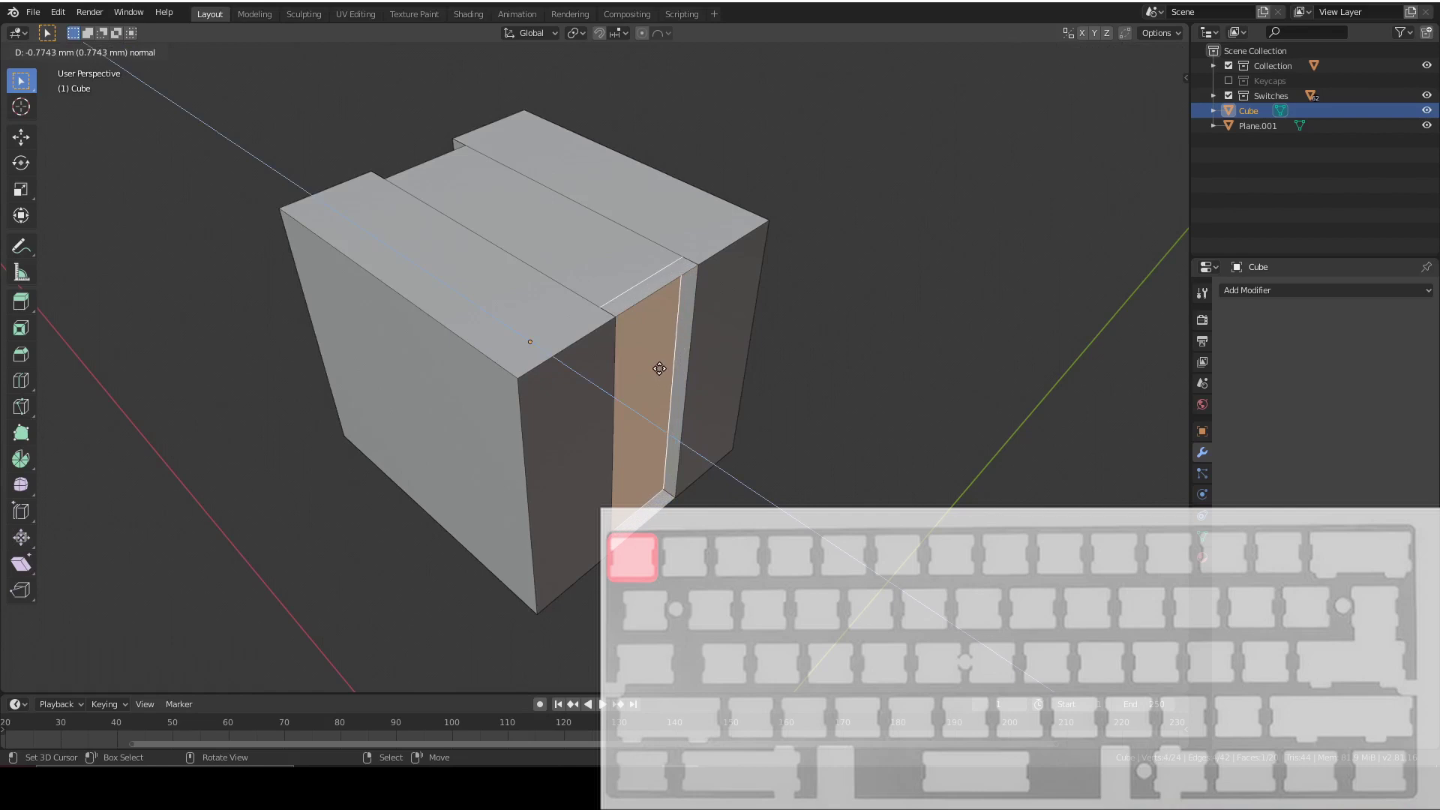
text(-1)
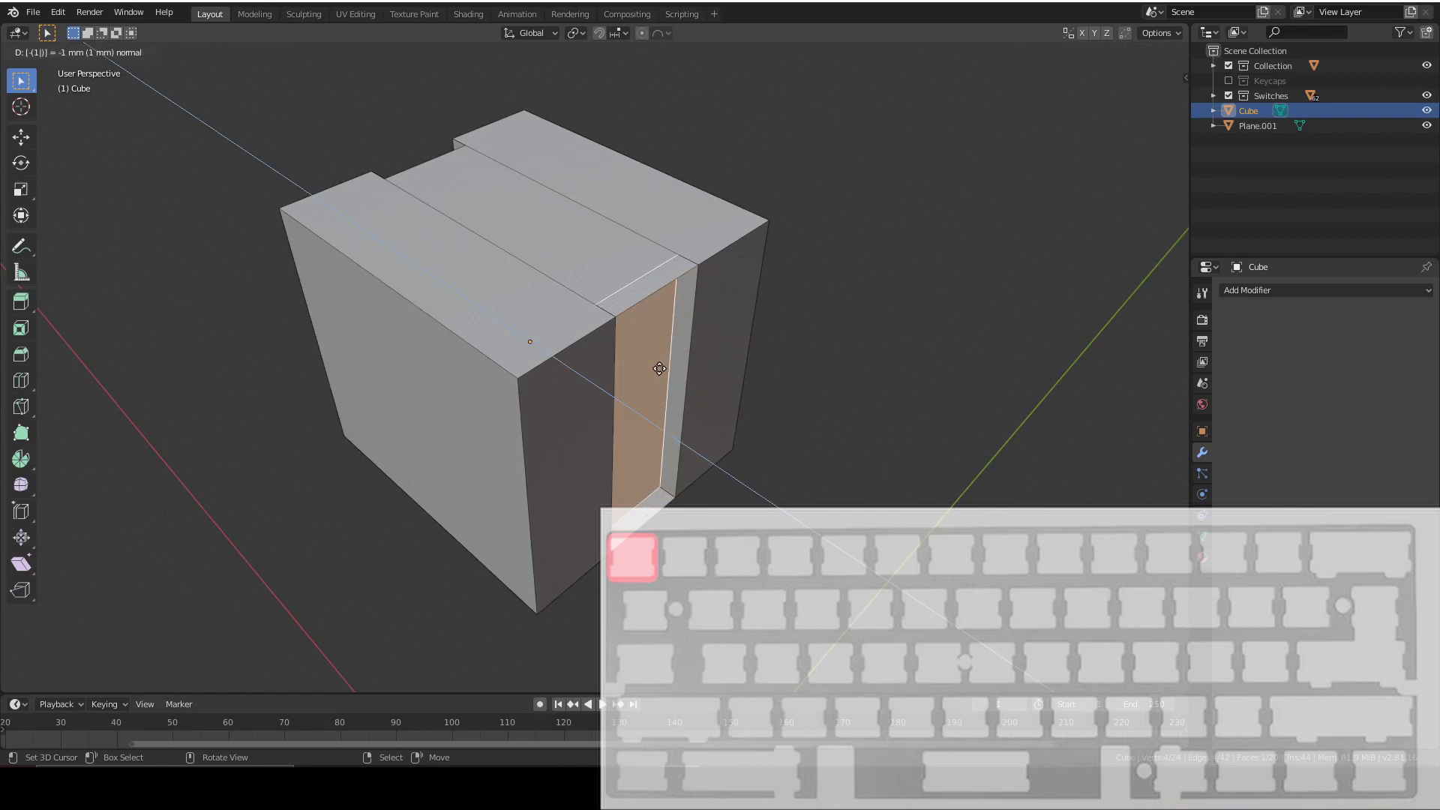
key(Return)
Step: Dissolve the leftover edges closing off the second recess
key(2)
click(660, 290)
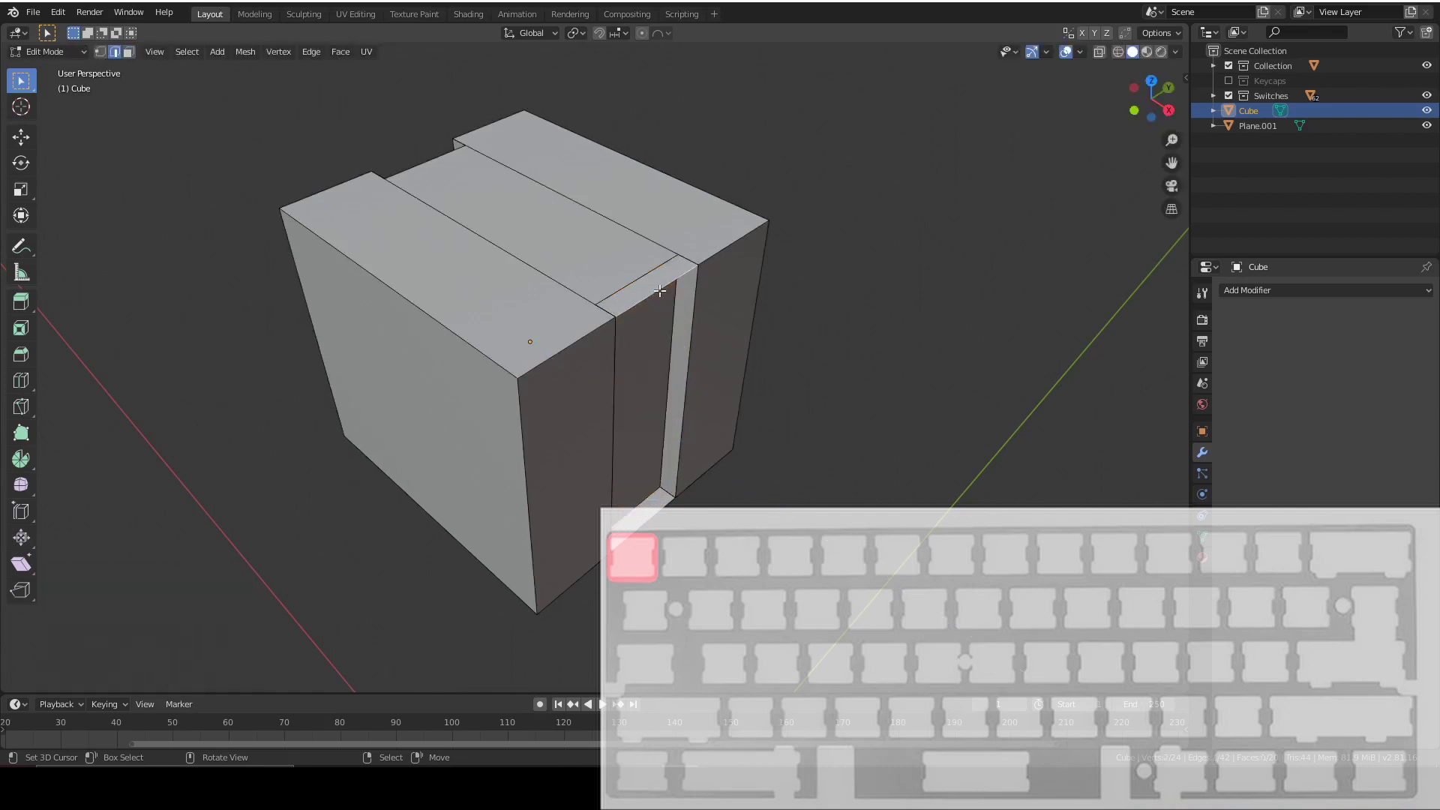
key(x)
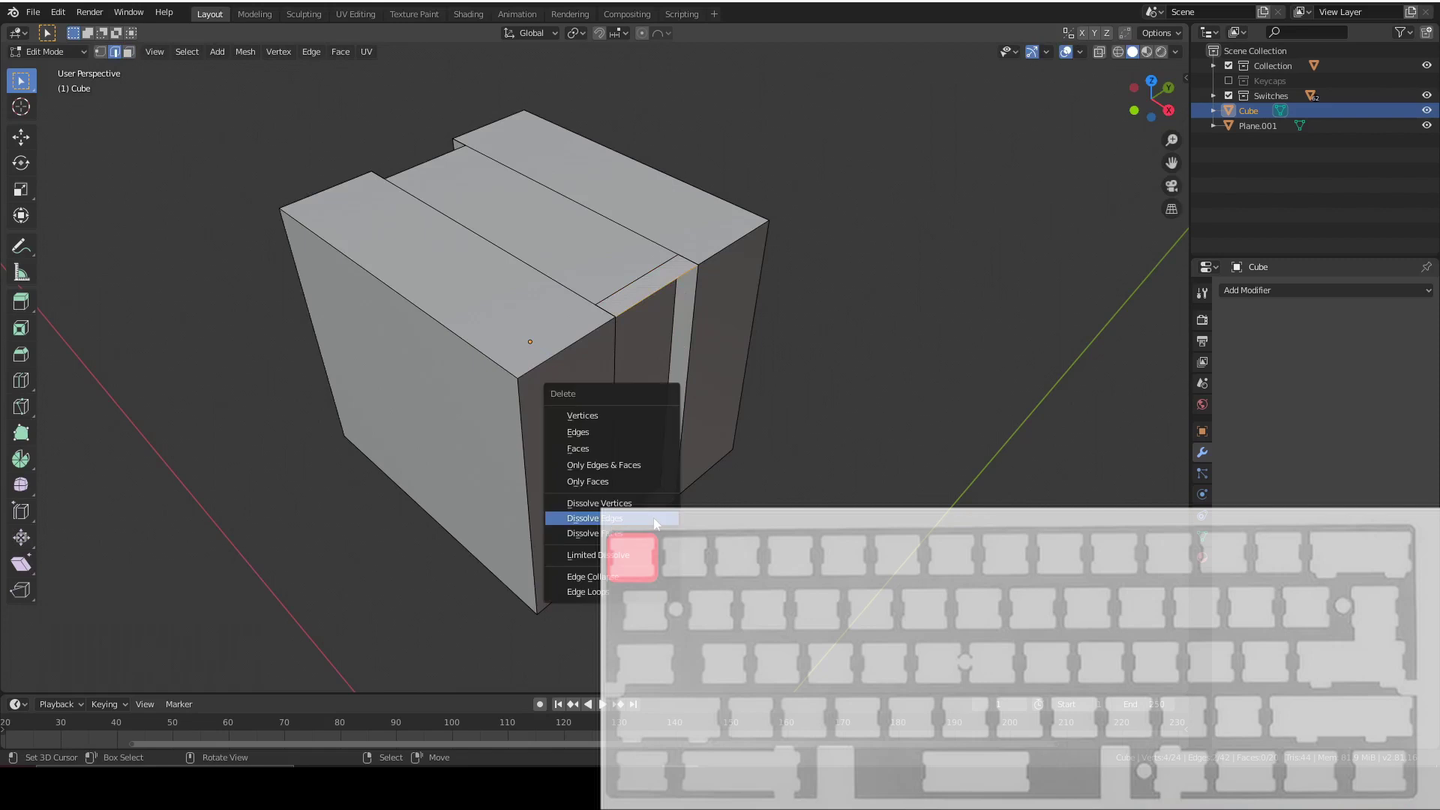
click(655, 522)
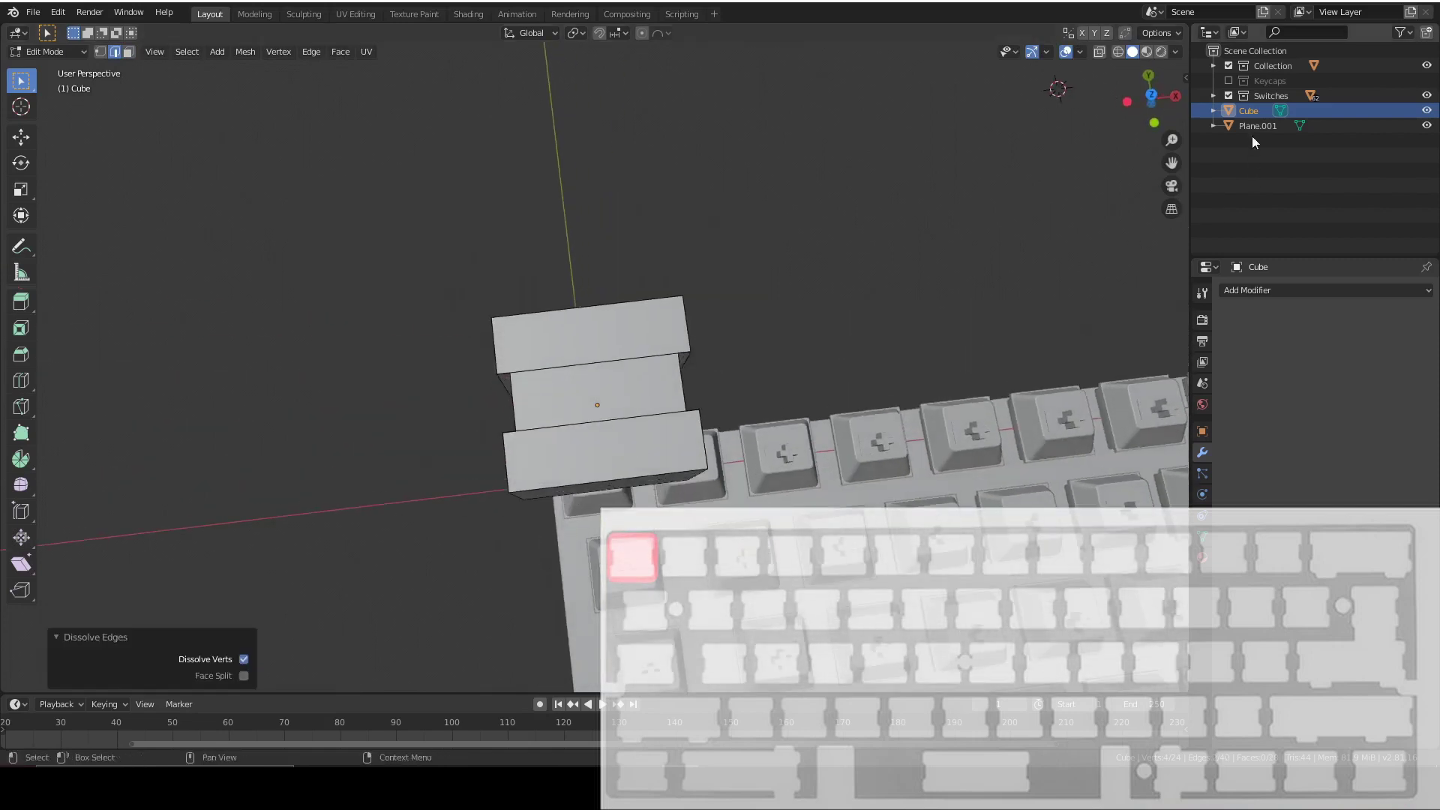
Step: Bevel the vertical edges of both side recesses with two segments and a width of about 55.8 mm
click(1151, 96)
scroll(777, 413, up, 2)
middle_drag(791, 416, 772, 342)
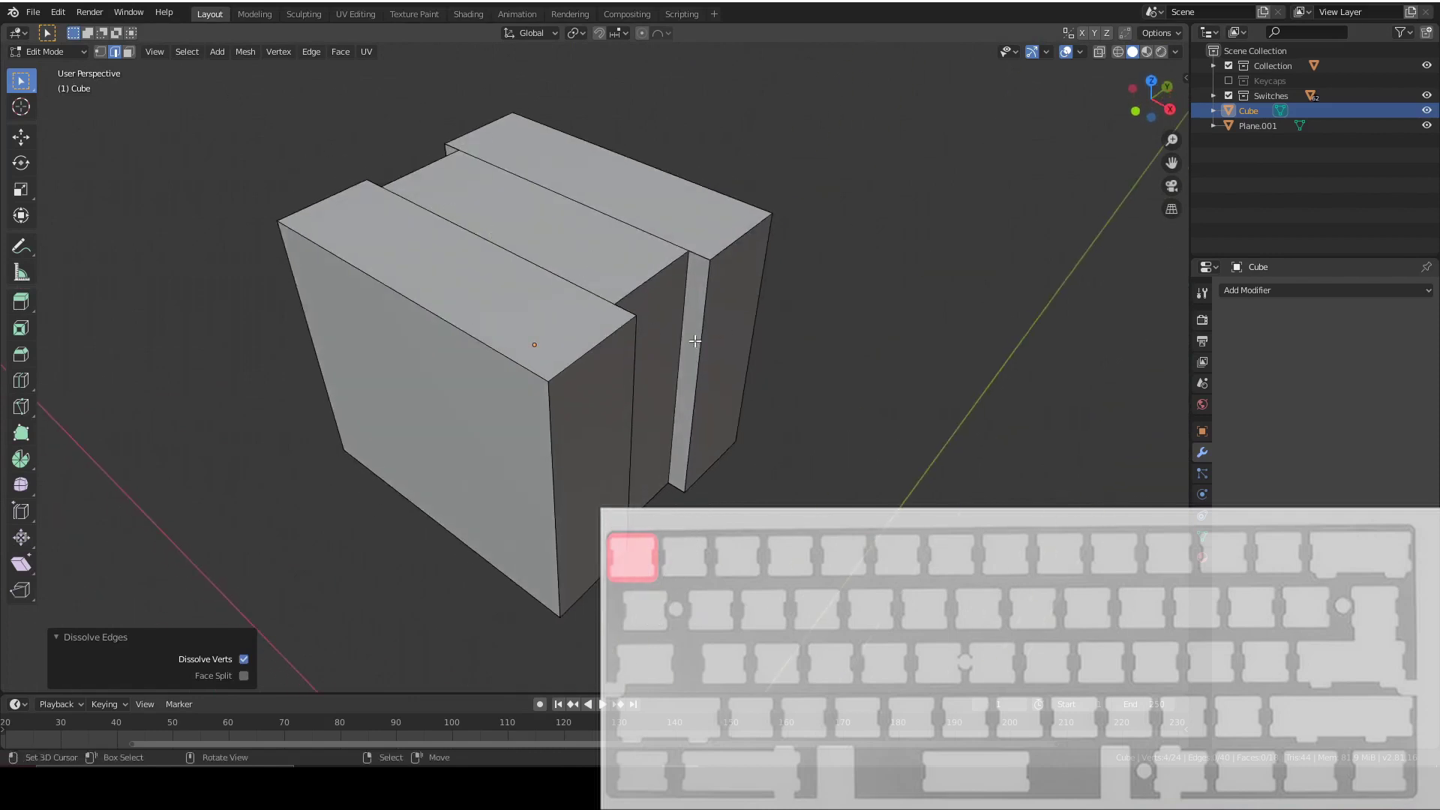
click(696, 344)
shift+click(683, 338)
middle_drag(740, 378, 596, 390)
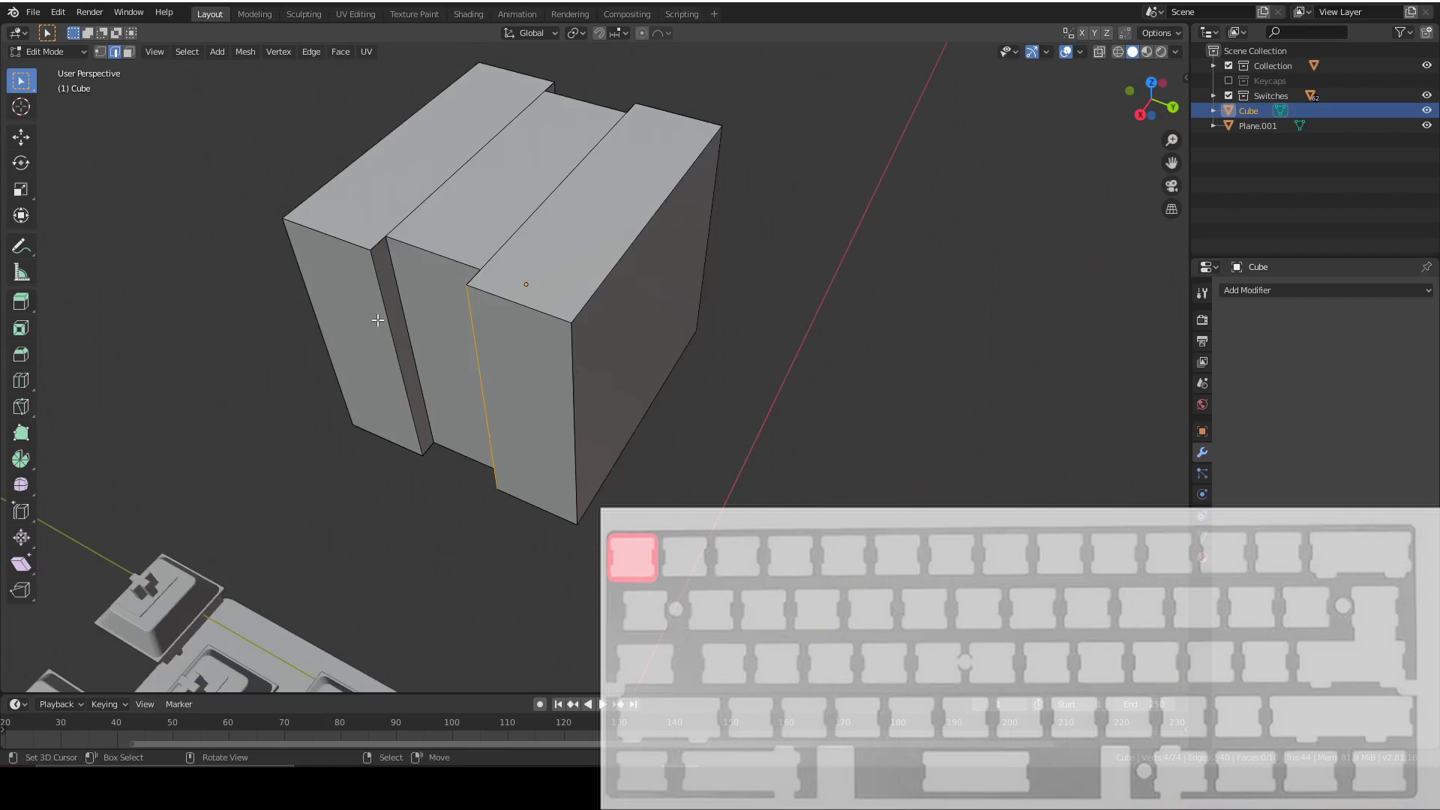
middle_drag(377, 320, 567, 288)
shift+click(557, 337)
shift+click(549, 339)
middle_drag(617, 353, 729, 347)
shift+click(774, 290)
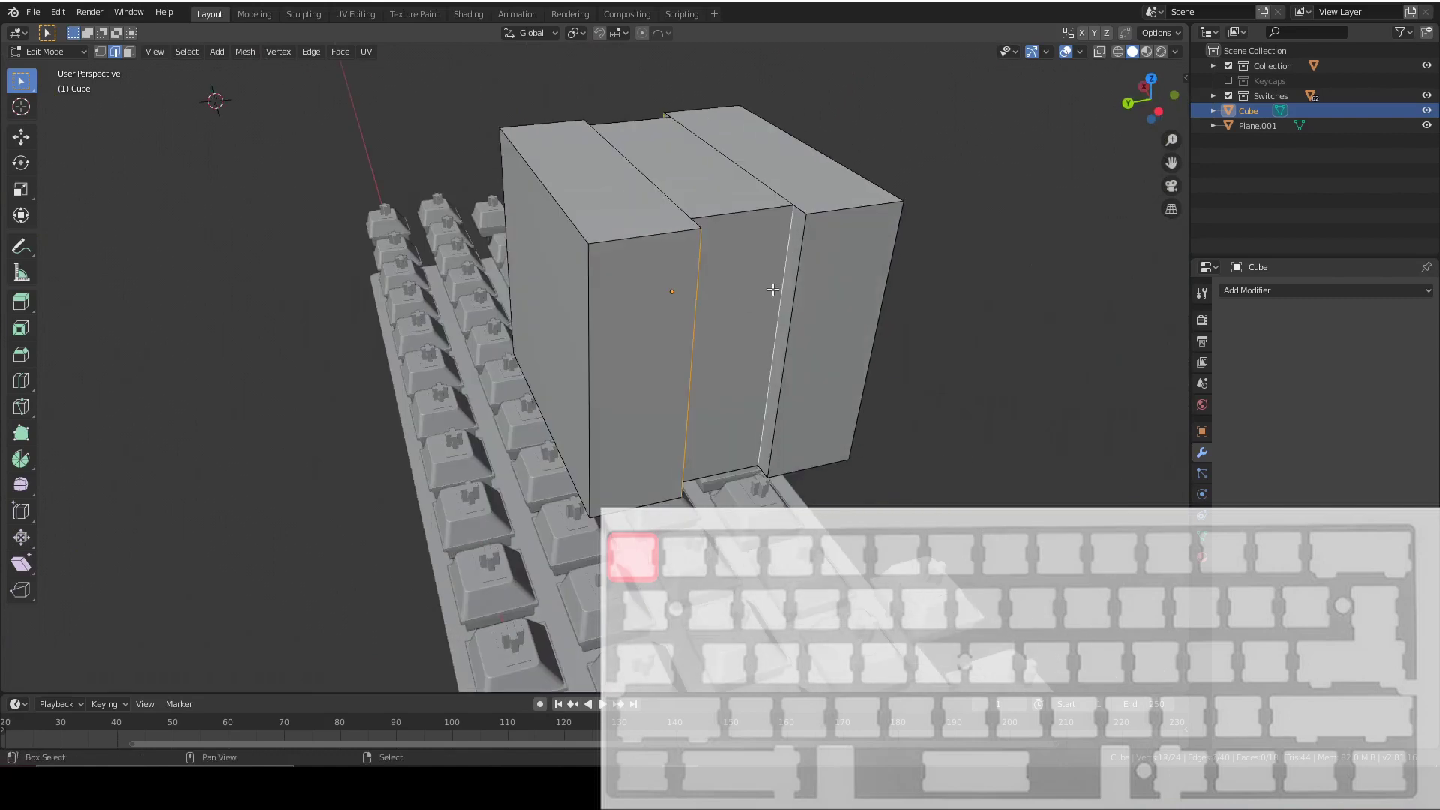
shift+click(801, 299)
middle_drag(804, 299, 775, 363)
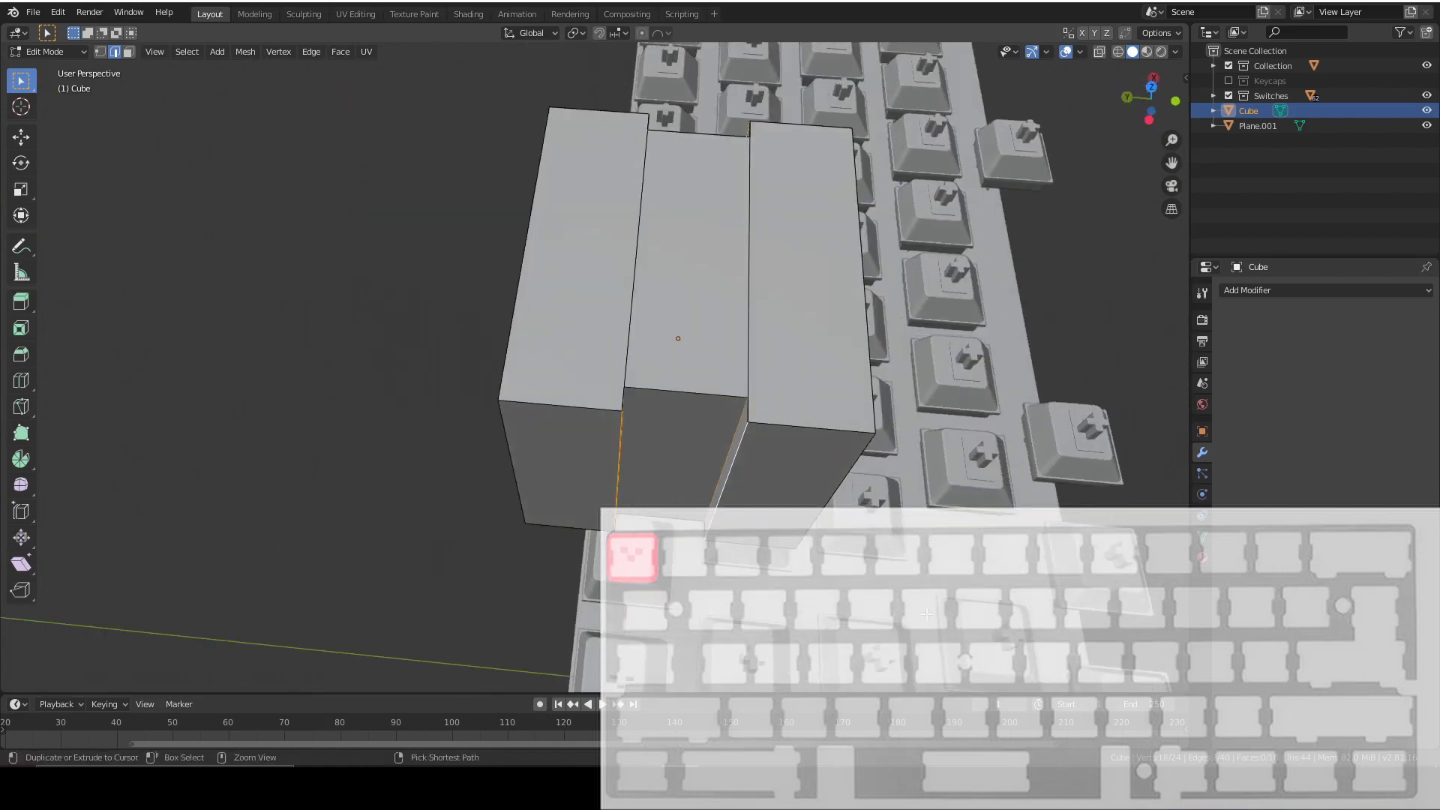
key(ctrl+b)
scroll(965, 540, up, 1)
click(965, 540)
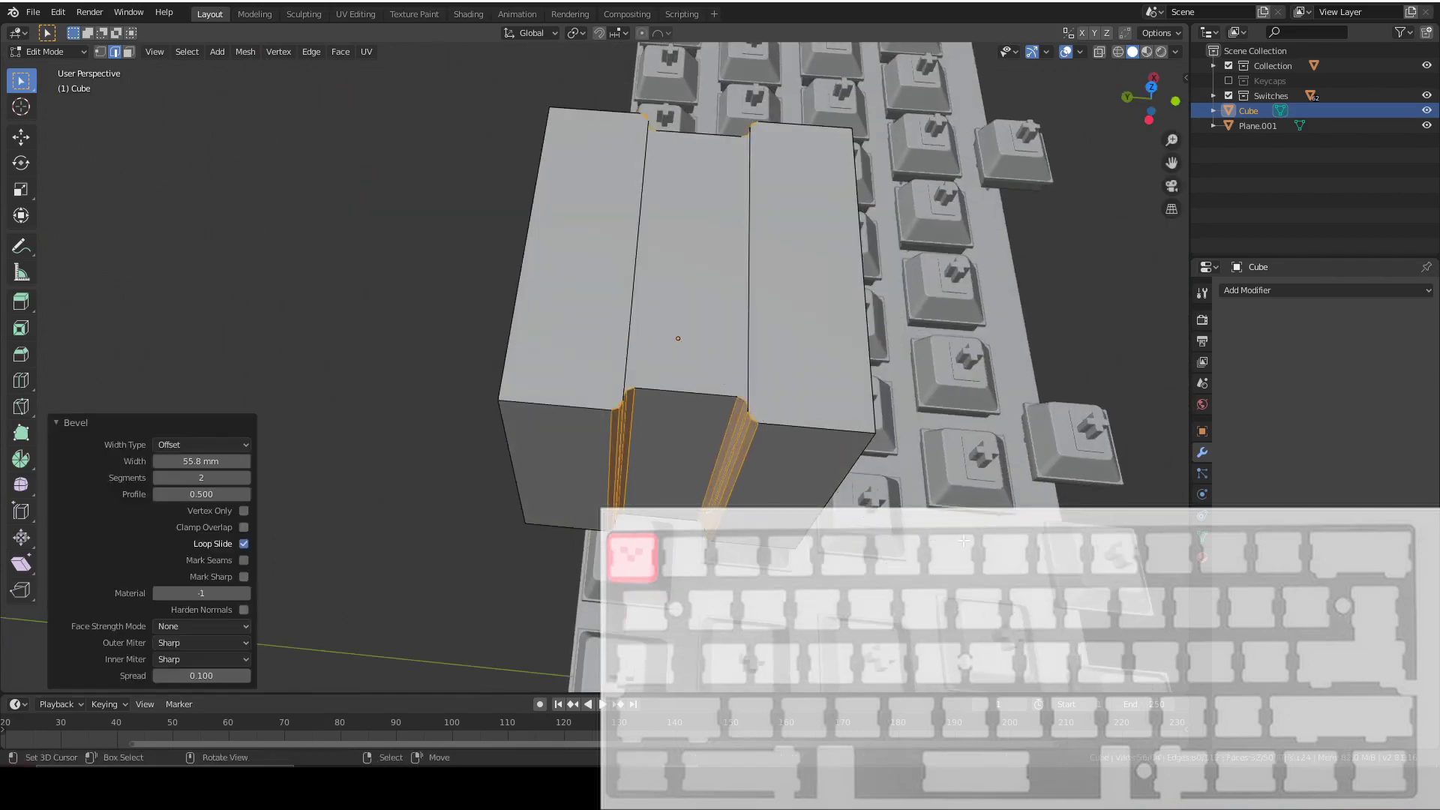
Step: Set the recess bevel's width to 50 mm and its segments to 3
middle_drag(965, 540, 257, 453)
click(230, 461)
text(50)
key(Return)
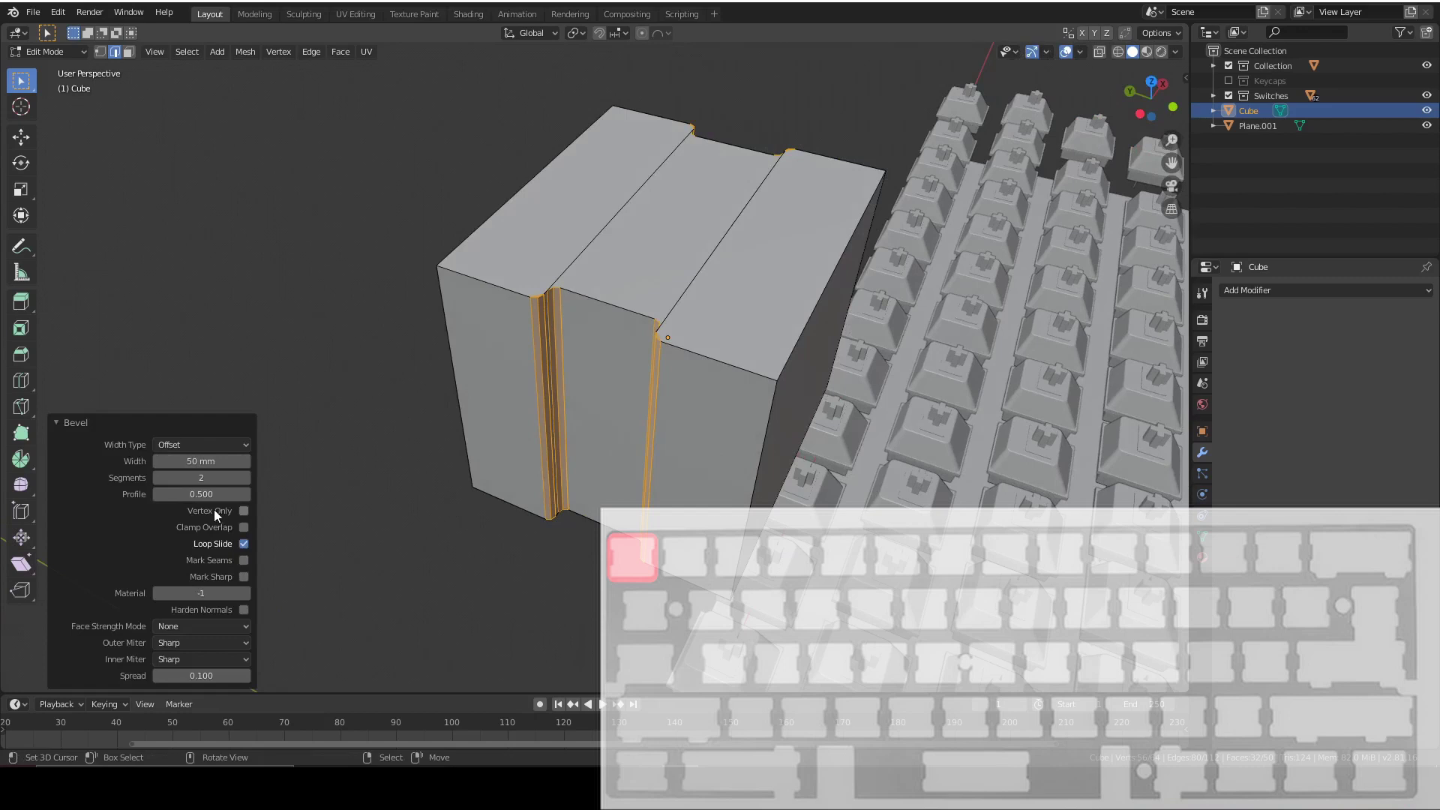
middle_drag(641, 405, 704, 391)
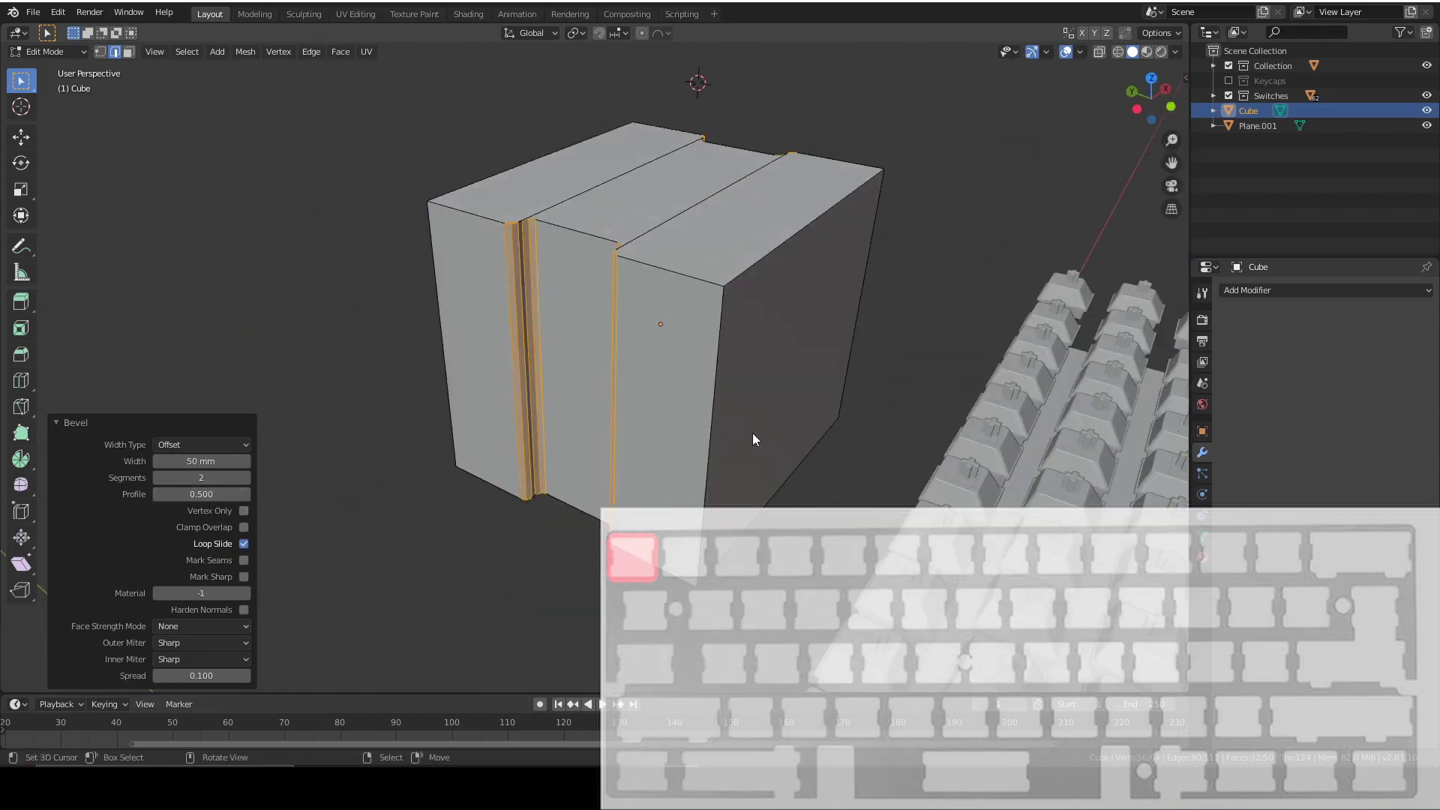
click(206, 478)
text(3)
key(Return)
Step: Bevel the cube's four outer vertical edges by about 275 mm and set the bevel to 8 segments
right_click(713, 416)
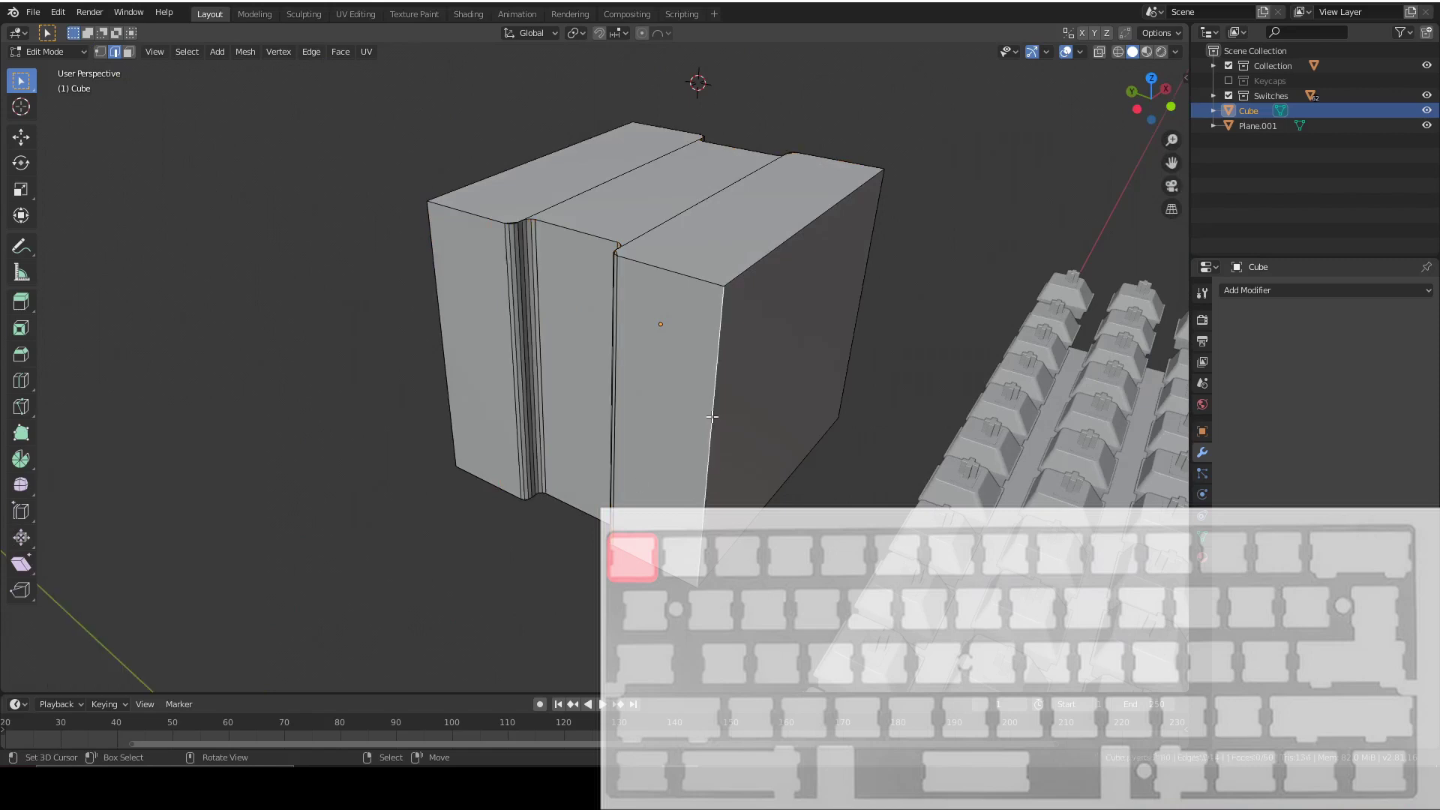
shift+right_click(854, 317)
shift+right_click(466, 310)
middle_drag(465, 309, 620, 386)
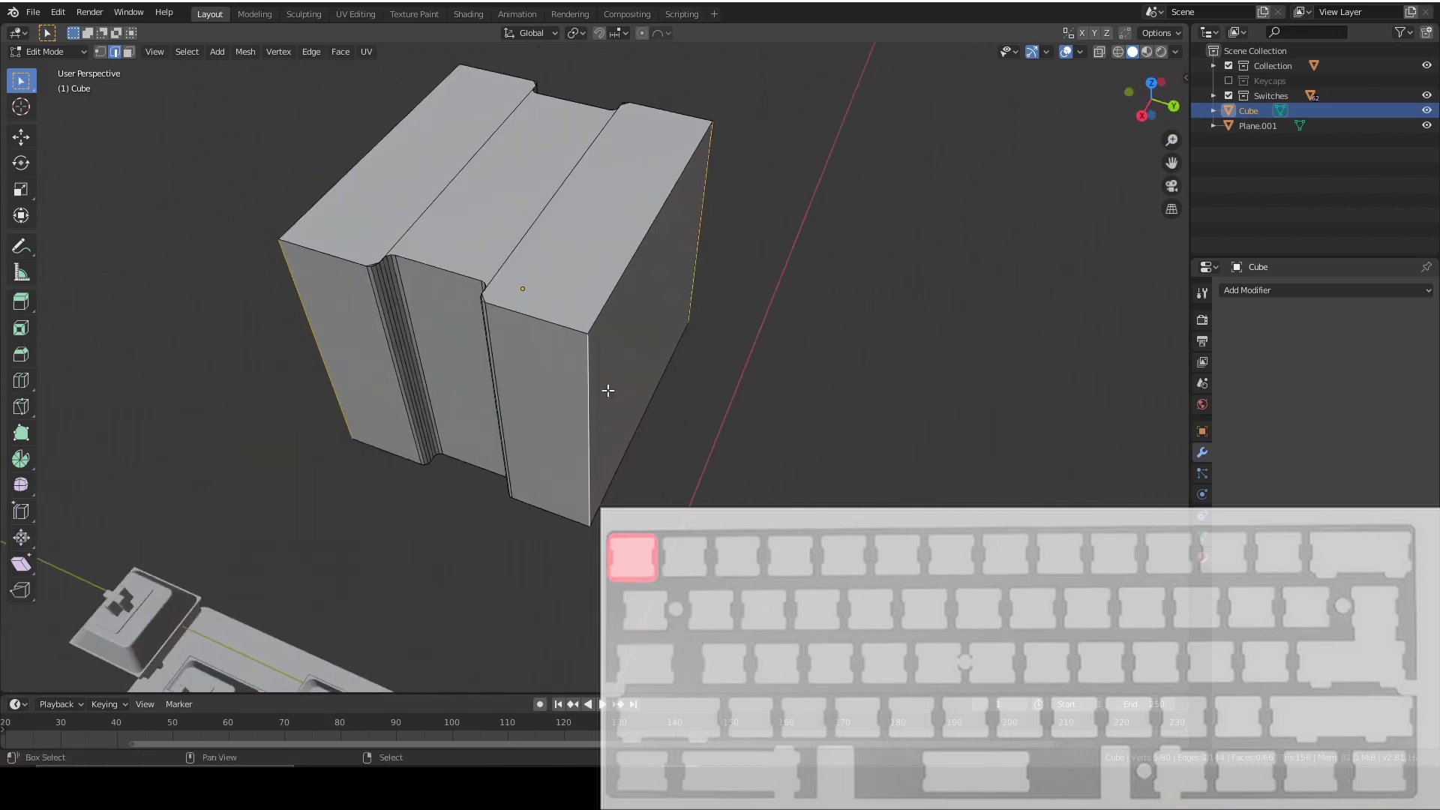
key(ctrl+b)
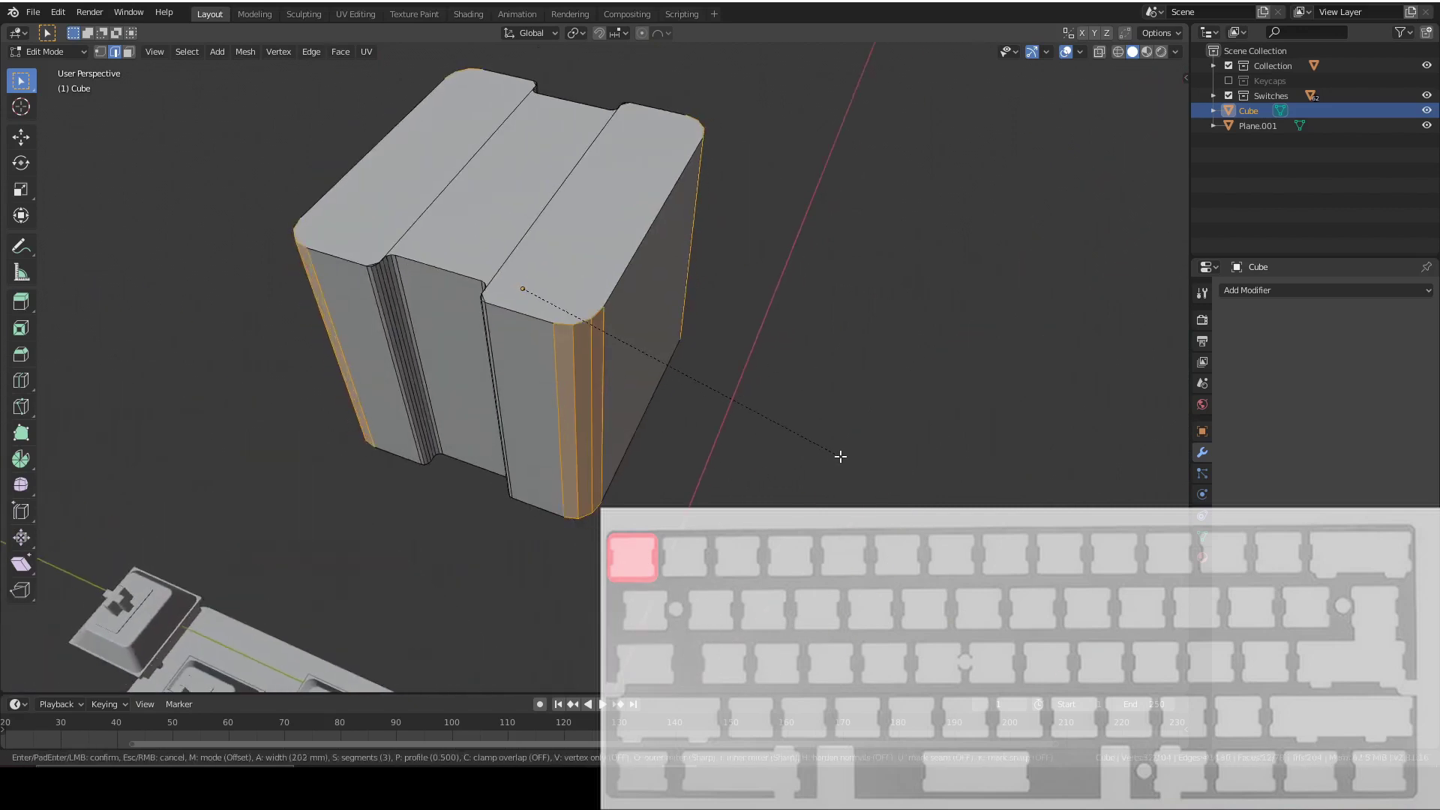
click(852, 452)
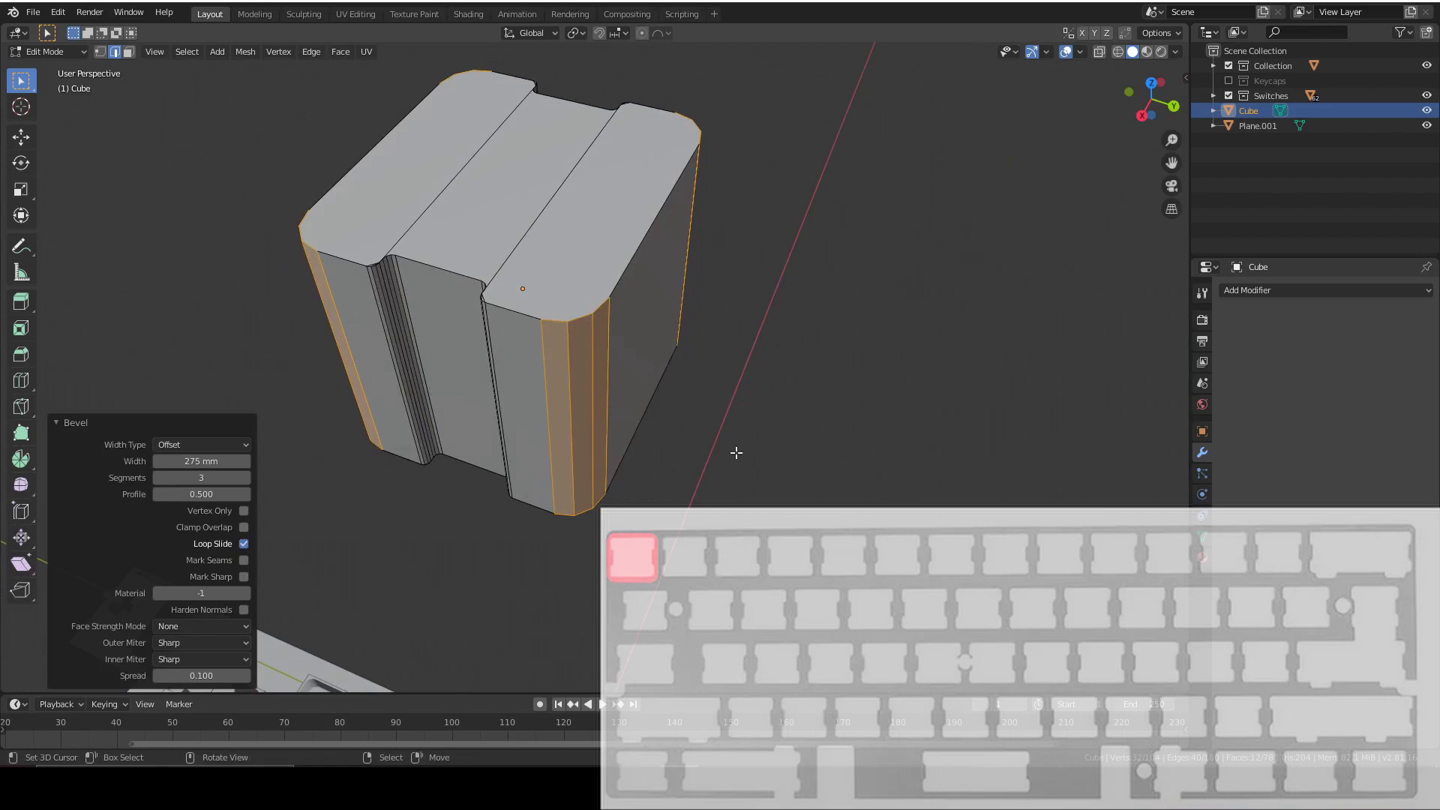
click(222, 477)
text(8)
key(Return)
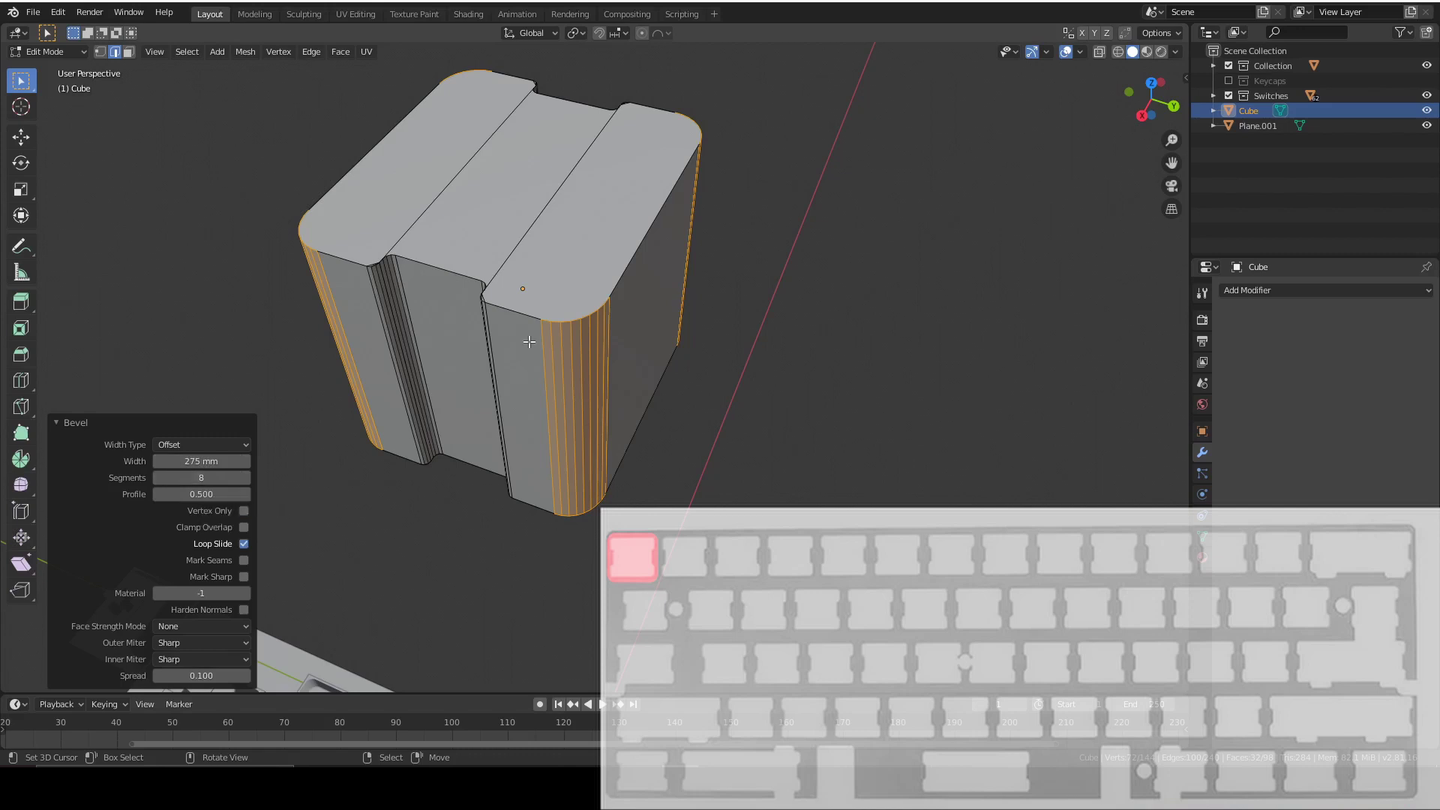
Step: Set the outer corner bevel's width to 250 mm, and fine-tune that width once more
middle_drag(591, 376, 698, 376)
scroll(572, 379, up, 5)
scroll(573, 380, down, 5)
click(213, 466)
text(250)
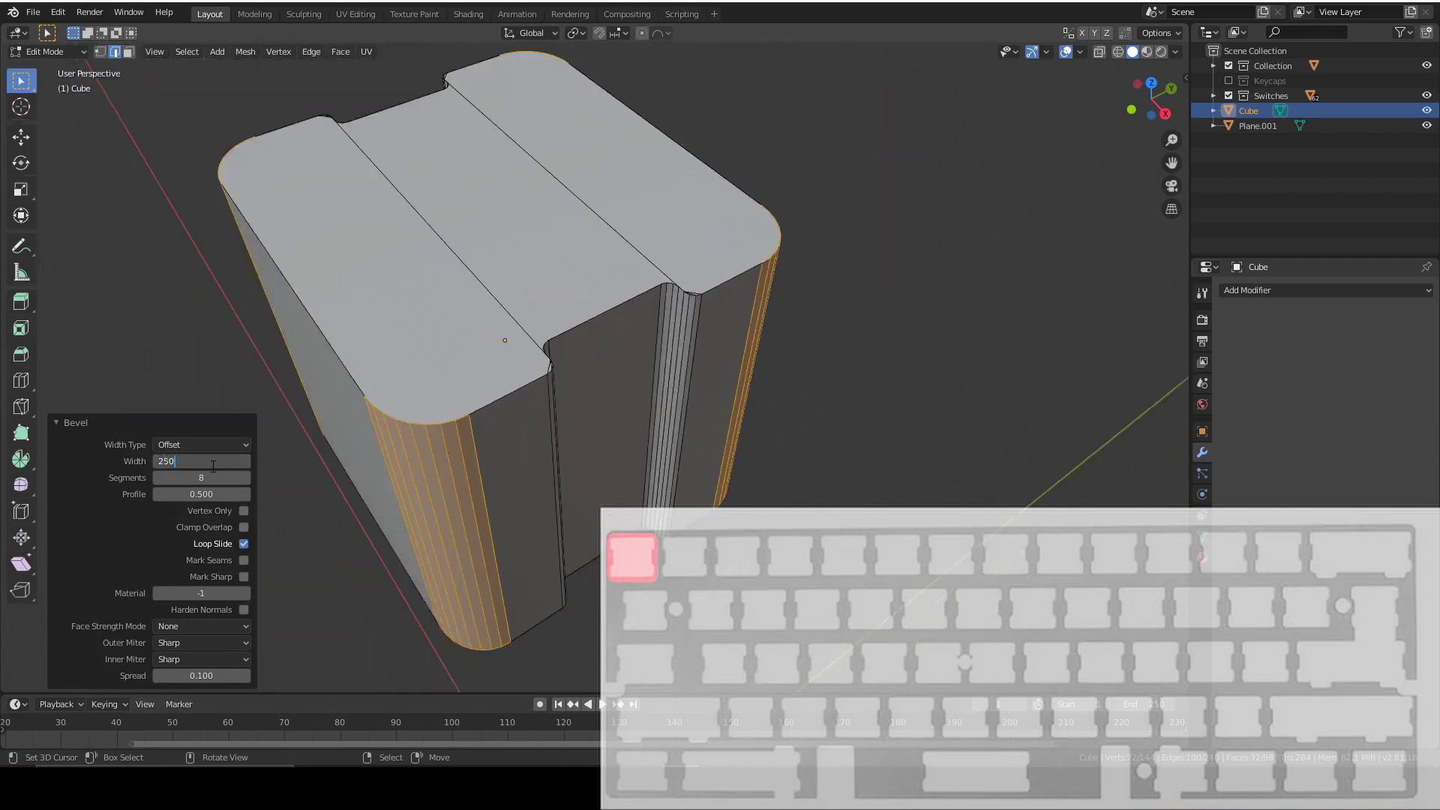
key(Return)
click(202, 461)
text(2)
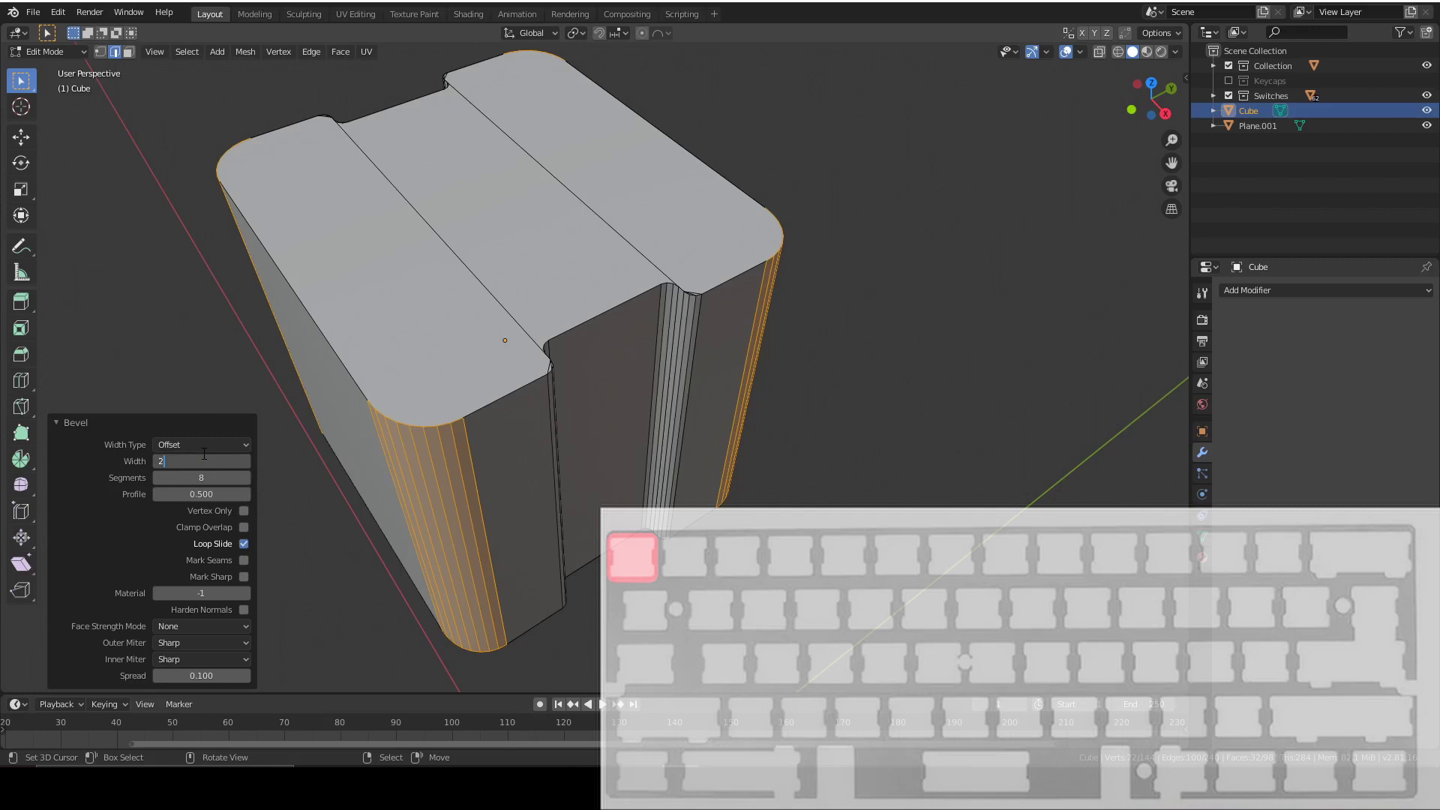
key(Return)
Step: Duplicate the whole notched cutter about 18.9 mm along X onto the second switch of the top row
scroll(897, 225, down, 6)
middle_drag(898, 225, 795, 405)
key(Tab)
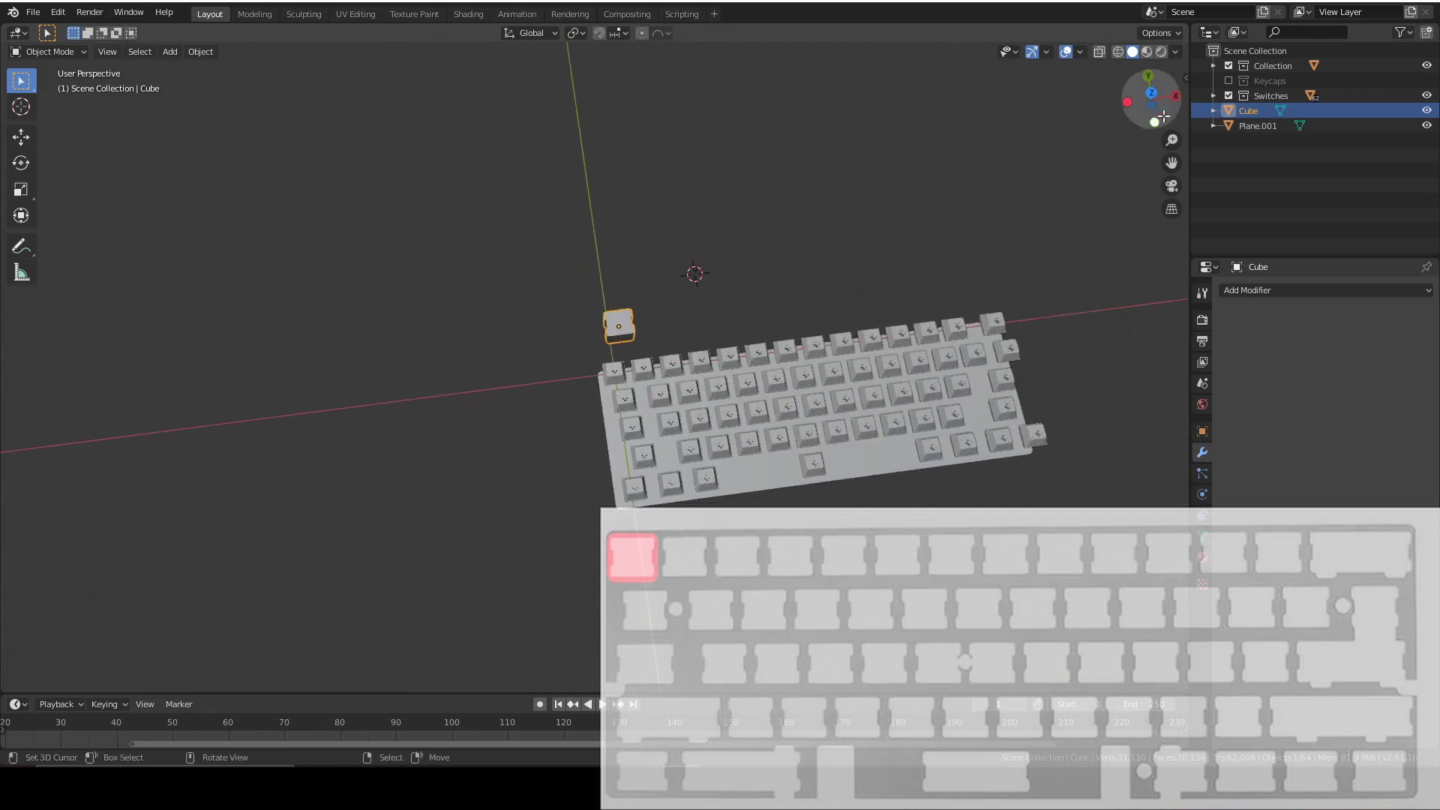
click(1159, 90)
scroll(614, 510, up, 5)
shift+middle_drag(754, 439, 768, 357)
key(Tab)
drag(621, 200, 408, 449)
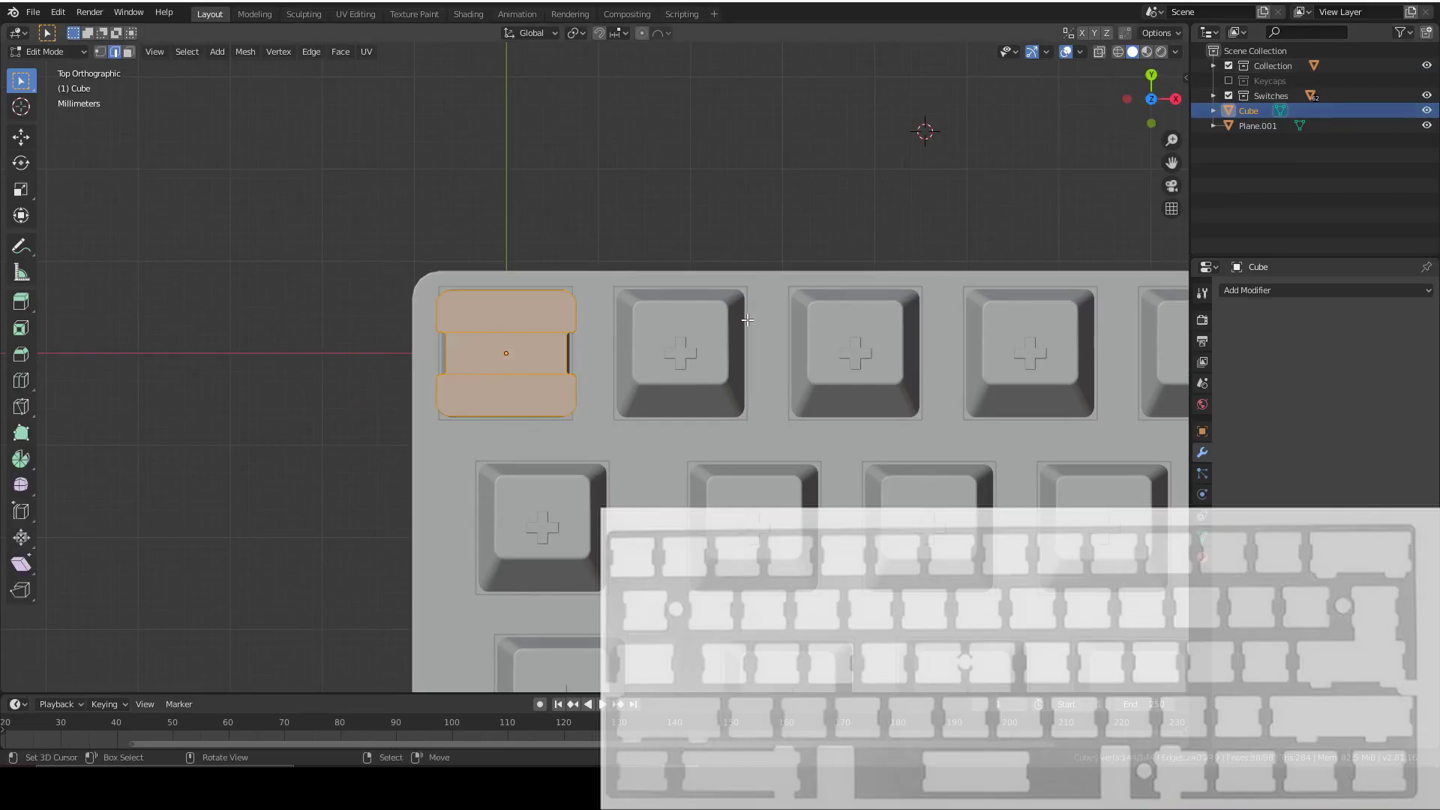
key(shift+d)
key(x)
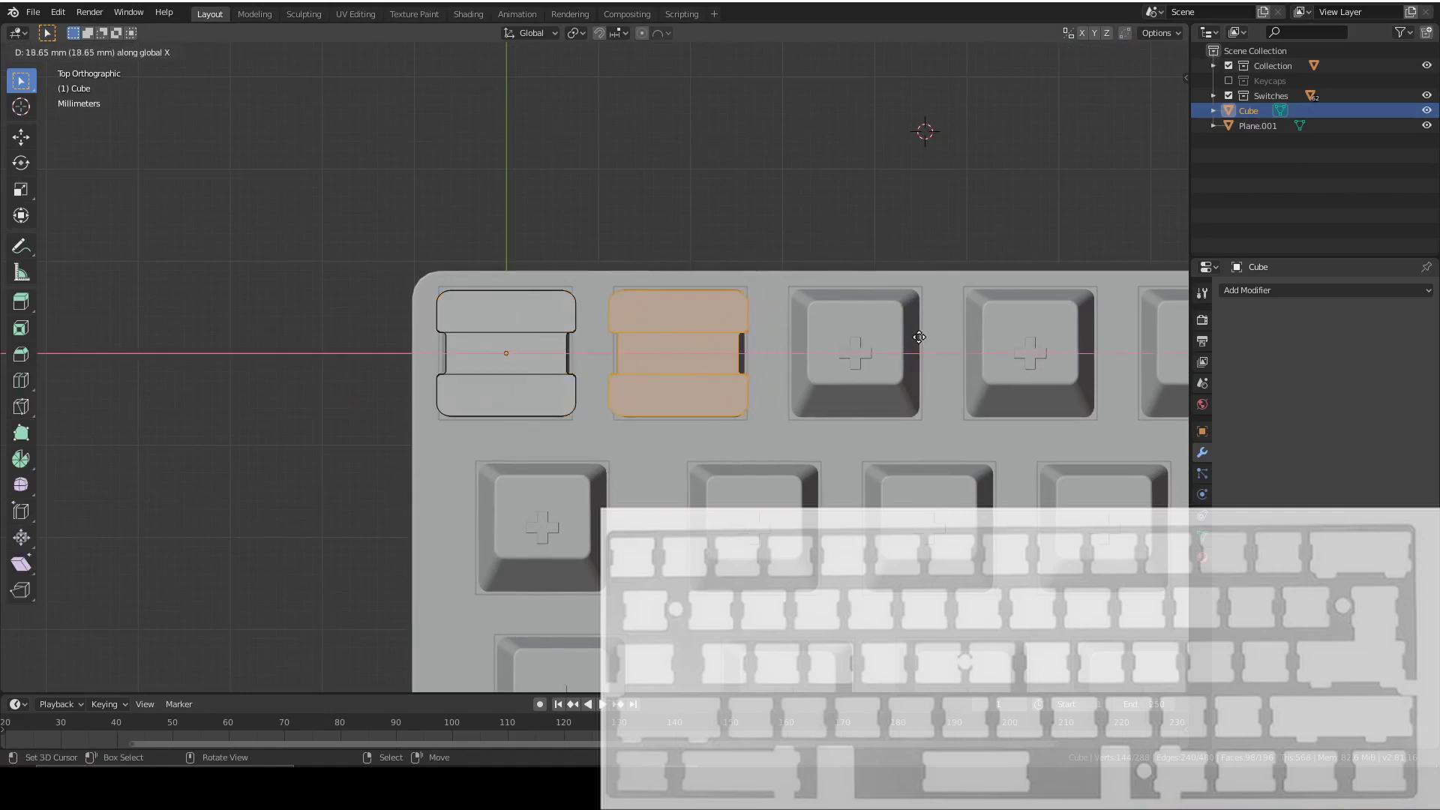
click(919, 336)
shift+middle_drag(919, 337, 828, 328)
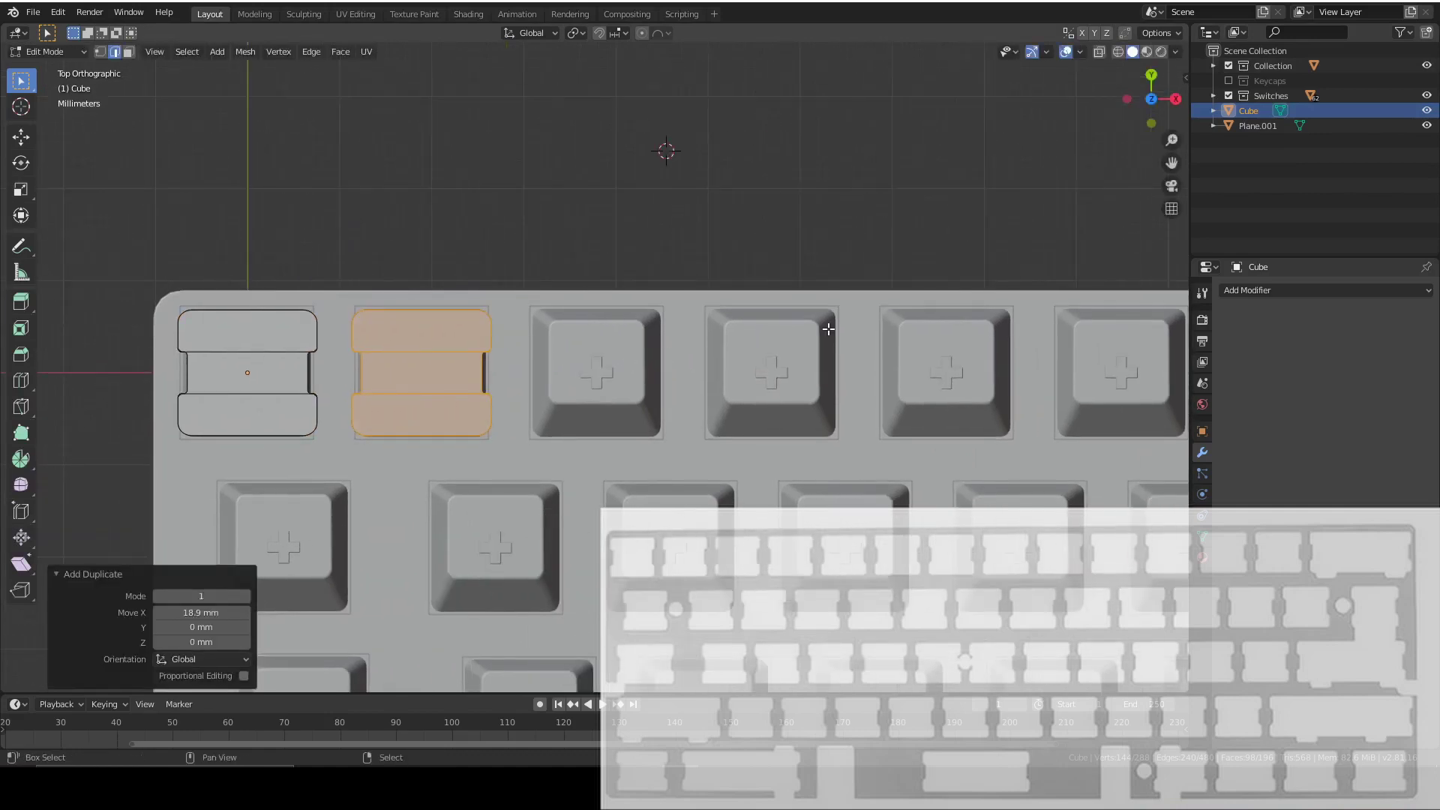
Step: Duplicate the cutter along X in steps of about 19 mm onto the third and fourth top-row switches
key(shift+d)
key(x)
click(1003, 333)
shift+middle_drag(1004, 332, 816, 338)
key(shift+d)
key(x)
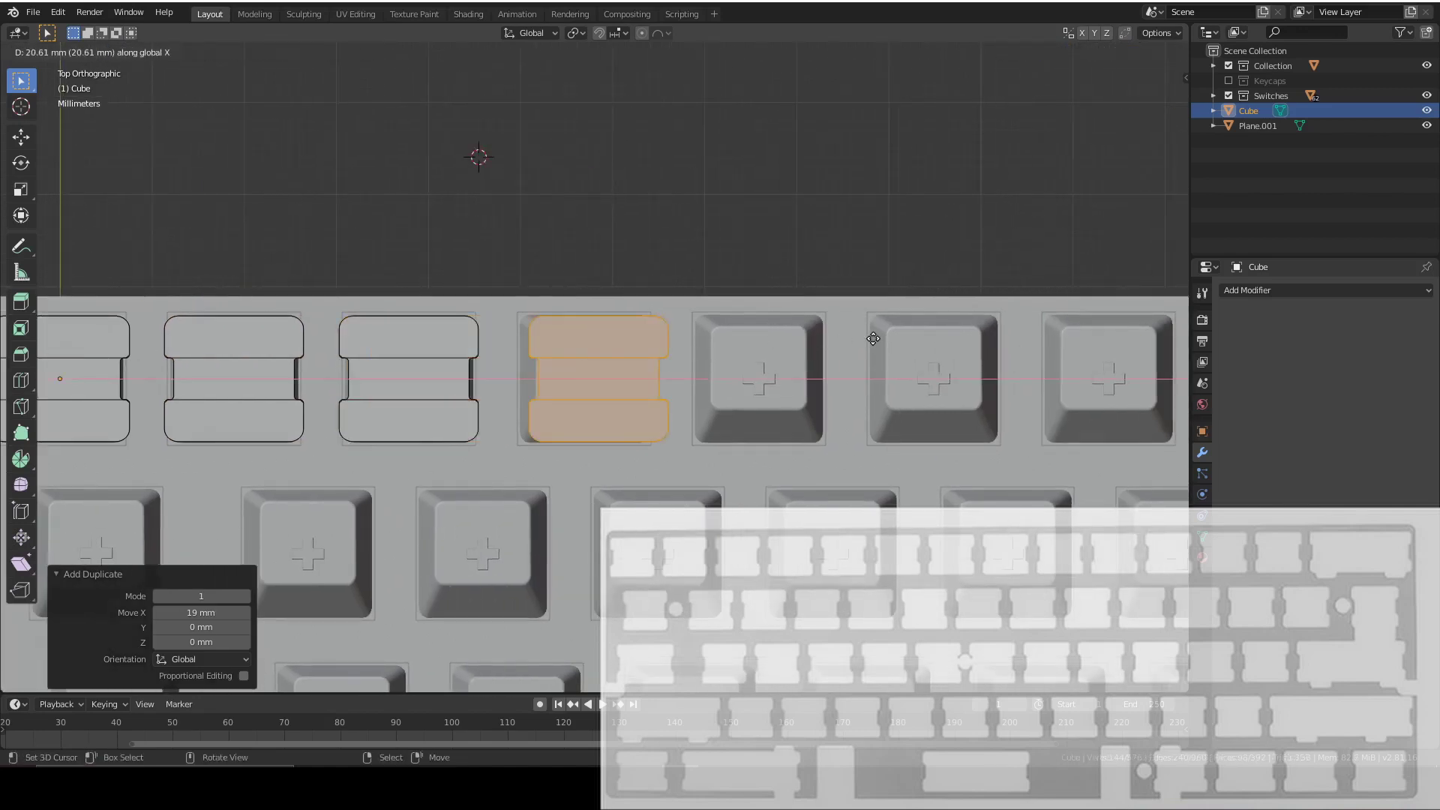
click(862, 338)
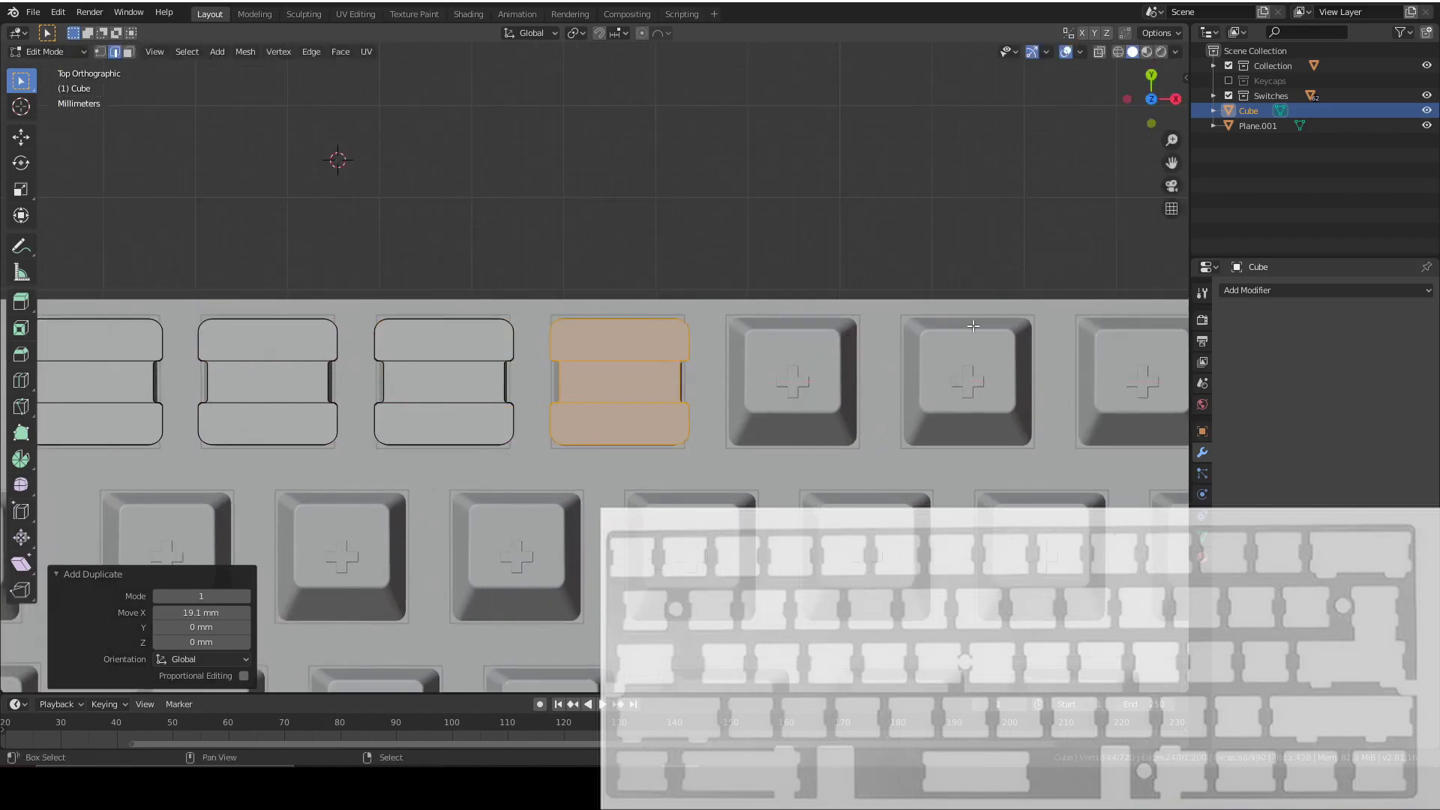
Step: Continue copying the cutter about 19 mm at a time along X over the remaining top-row switches
shift+middle_drag(970, 328, 801, 341)
key(shift+d)
key(x)
click(968, 340)
shift+middle_drag(910, 335, 779, 353)
key(shift+d)
key(x)
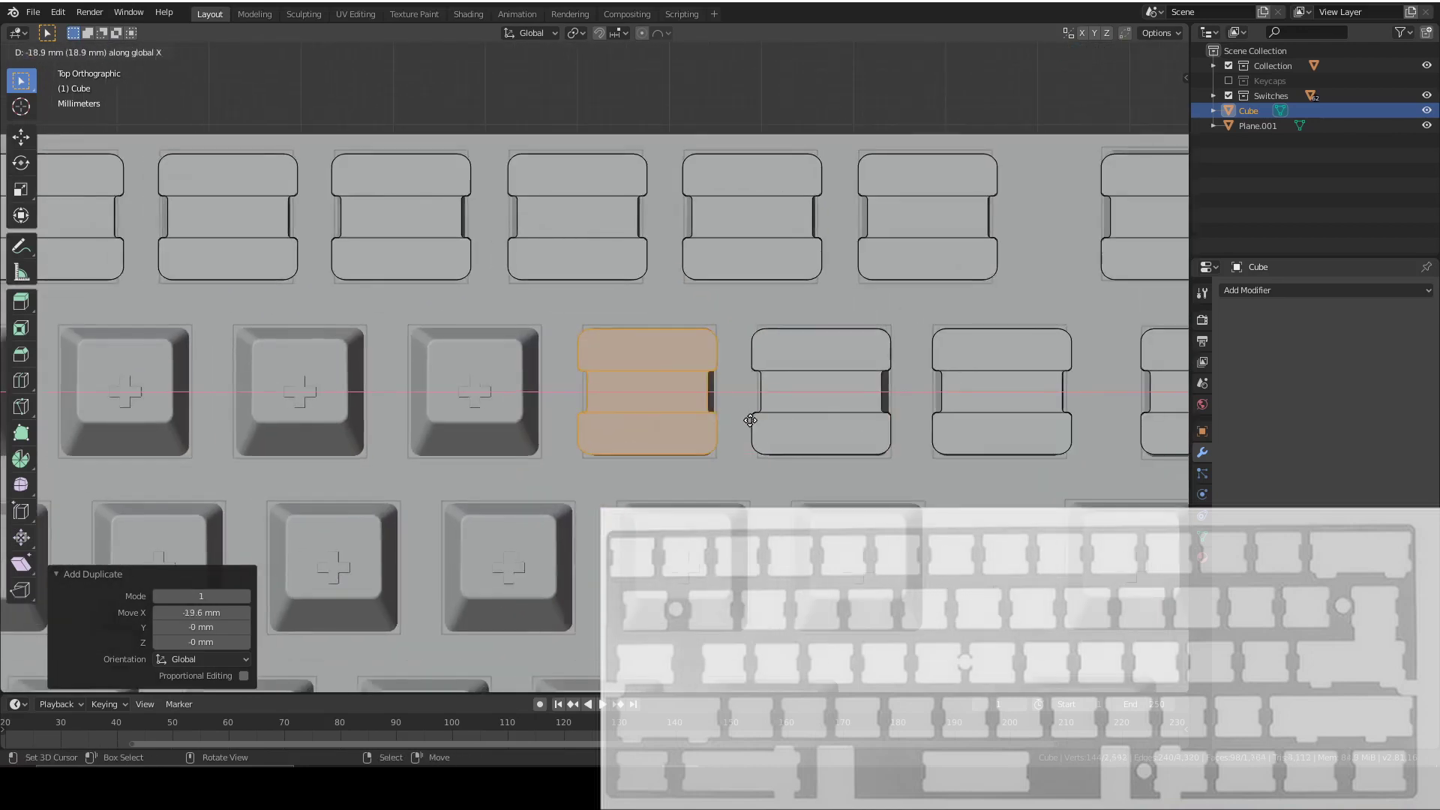
click(749, 421)
shift+middle_drag(749, 421, 823, 379)
Step: Duplicate the second-row cutter about 19 mm along negative X onto the neighbouring switch
key(shift+d)
key(x)
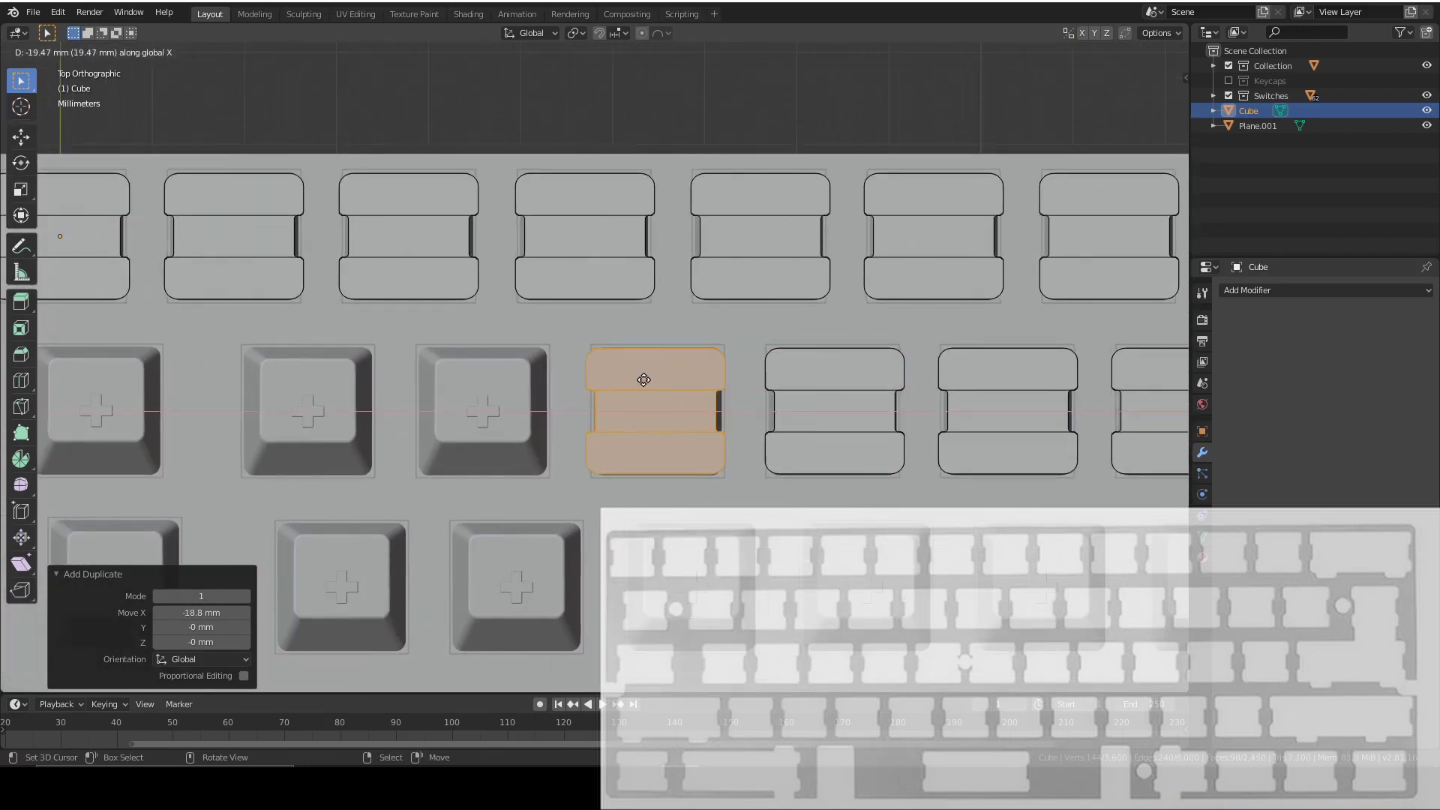
click(643, 379)
Step: Move the third row's first two cutters 0.489 mm along Y to line them up with their switches
click(720, 434)
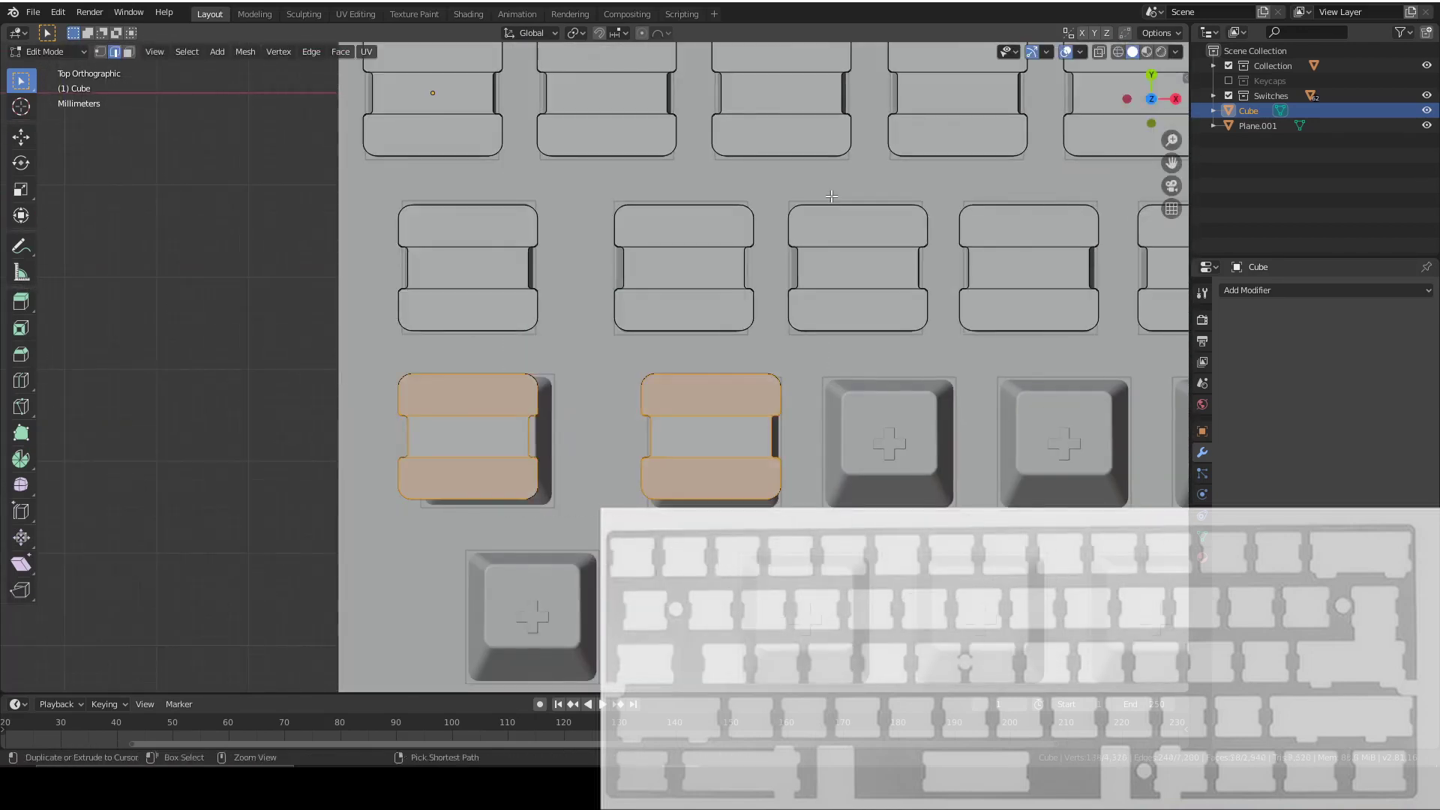
key(alt+z)
key(g)
key(y)
click(501, 275)
key(alt+z)
scroll(836, 353, down, 2)
shift+middle_drag(1046, 353, 836, 353)
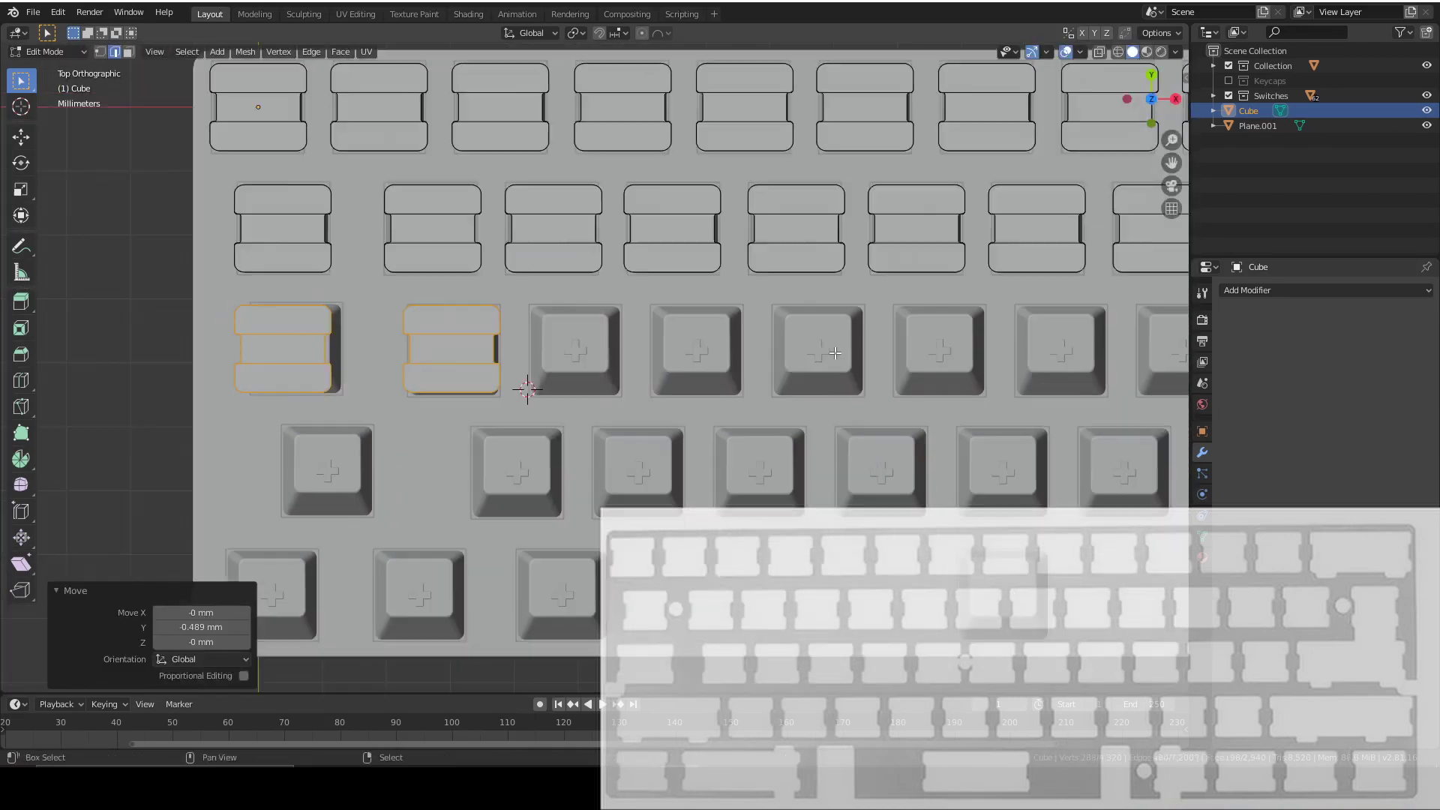
Step: Duplicate cutters along X across the third row, offsetting the copy on its last switch by 29.8 mm
key(shift+d)
key(x)
click(1107, 318)
scroll(1107, 318, up, 3)
key(shift+d)
key(x)
click(810, 360)
key(shift+d)
key(x)
click(990, 308)
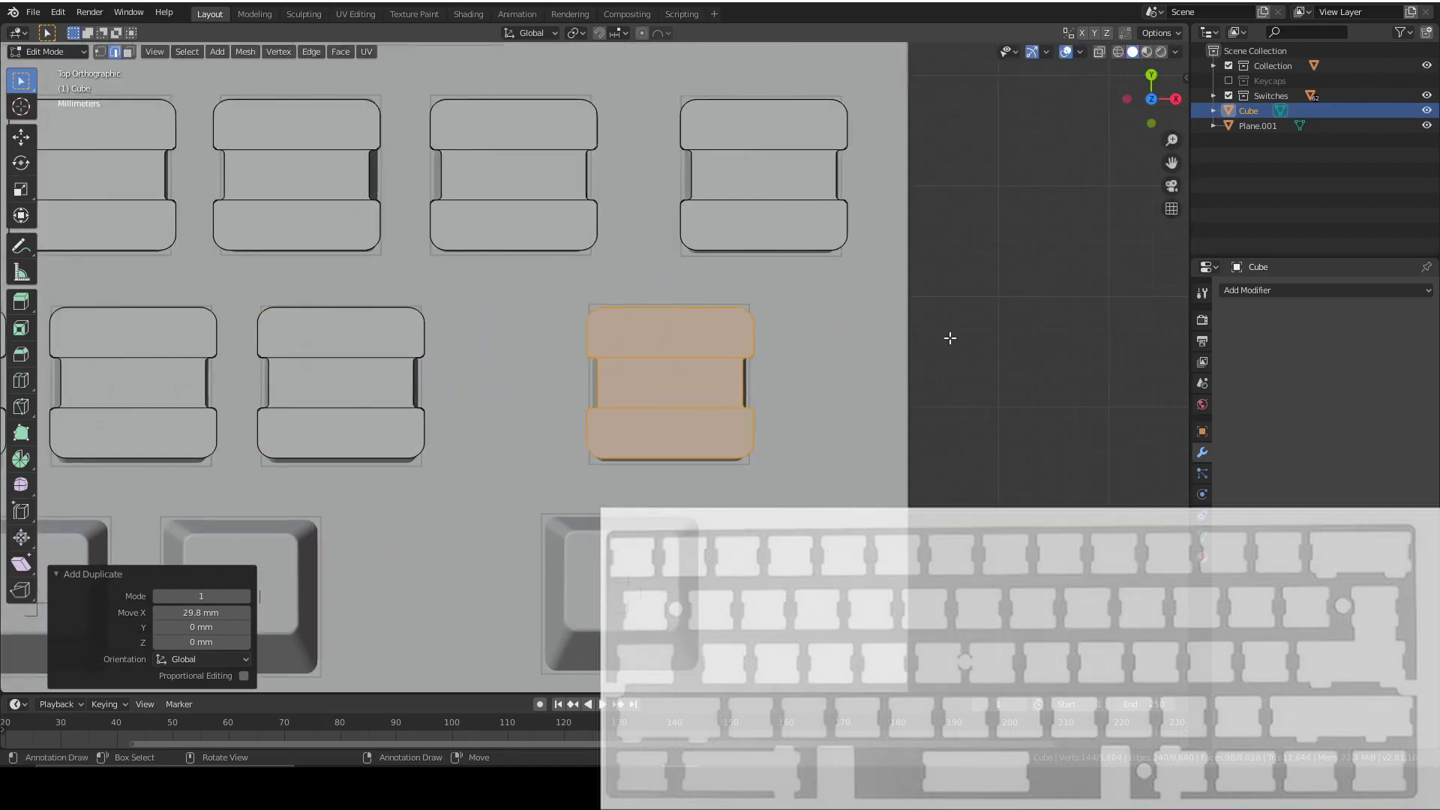
Step: Duplicate cutters along X over the fourth-row switches, offsetting the copy on its first switch by -29.7 mm
key(shift+d)
key(x)
click(653, 202)
key(shift+d)
key(x)
click(656, 312)
key(shift+d)
key(x)
click(510, 374)
key(shift+d)
key(x)
click(705, 407)
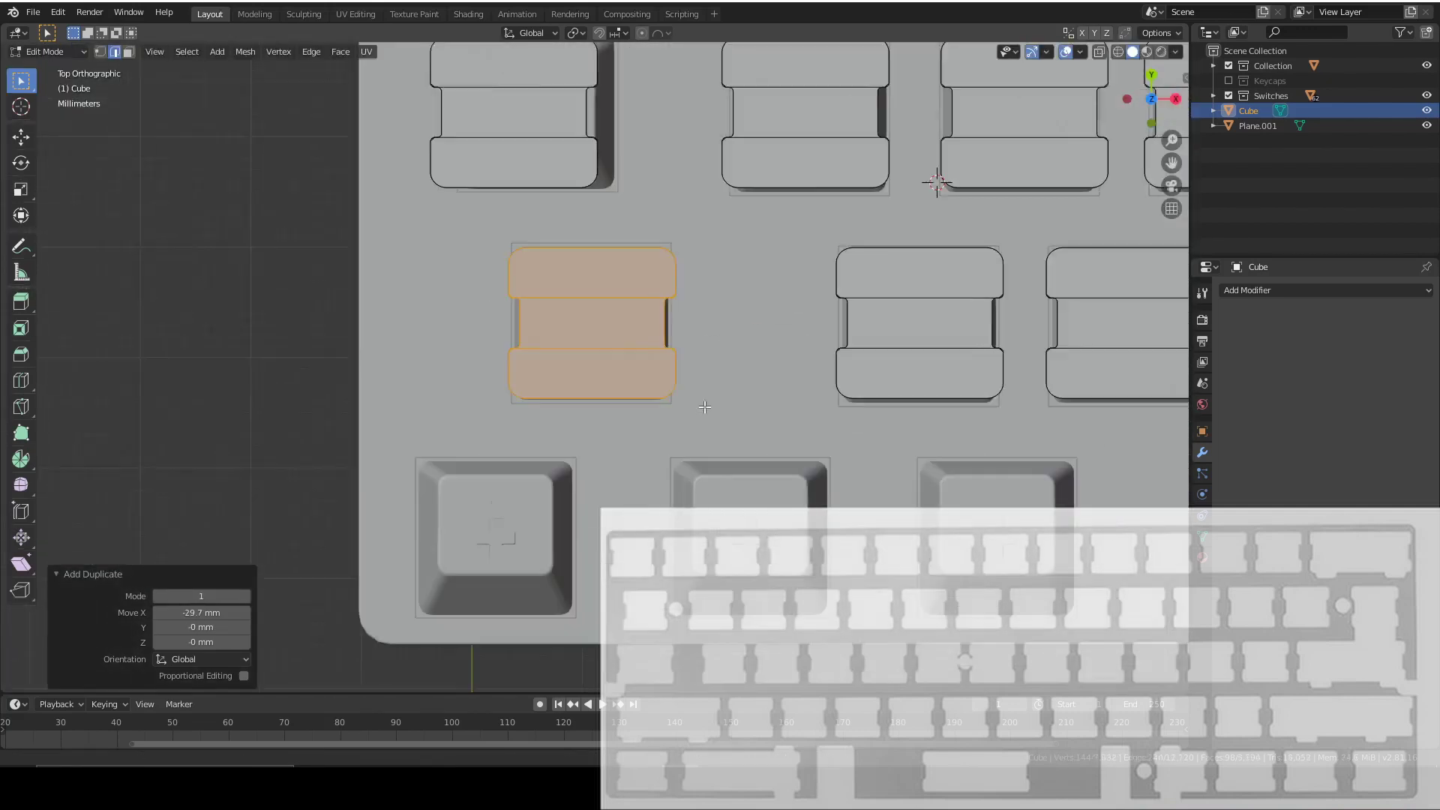
Step: Duplicate the bottom-row cutter about 22 mm along X onto the row's last switch and leave Edit Mode
key(shift+d)
key(x)
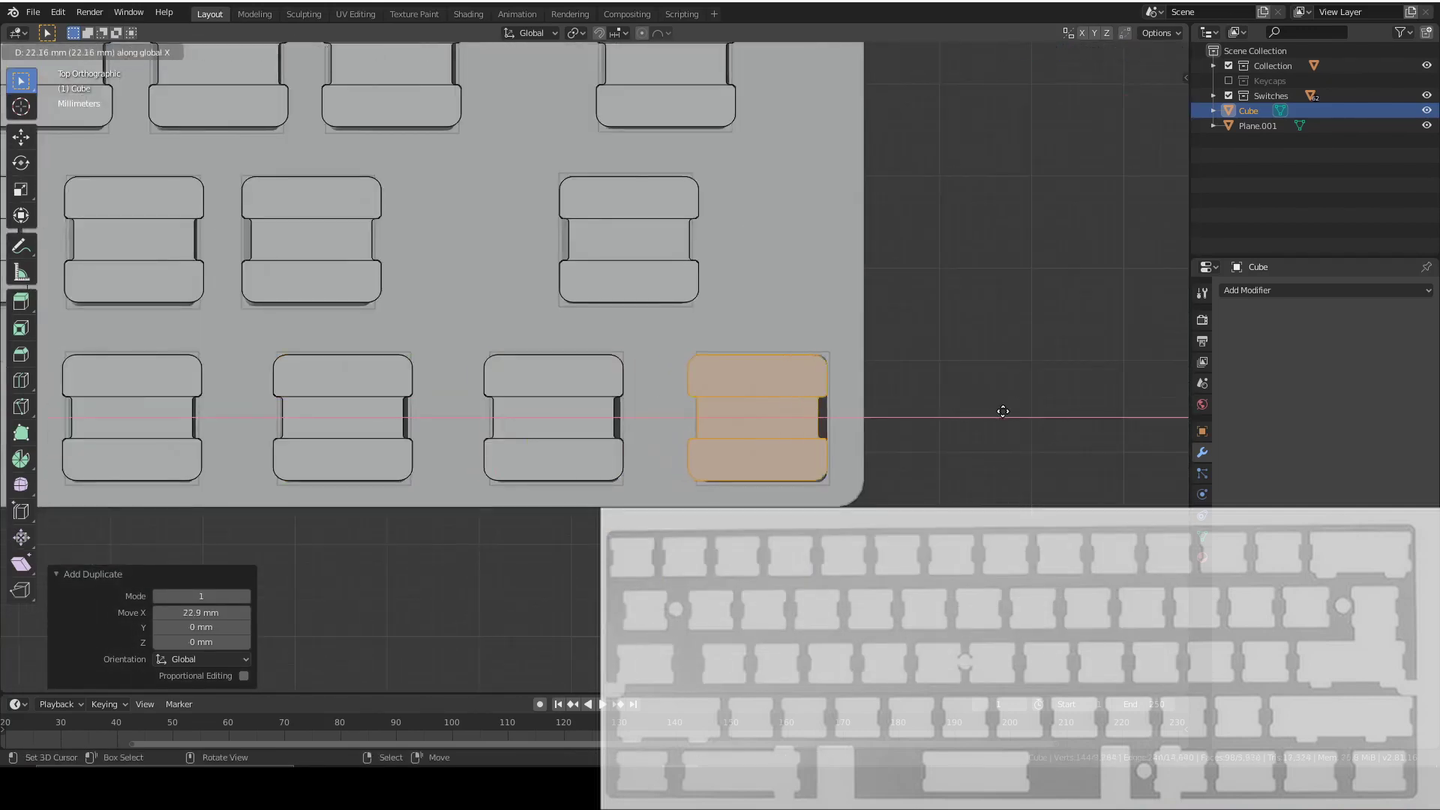
click(1003, 411)
scroll(878, 431, down, 3)
key(Tab)
Step: Examine the layout of the cutters against the switches and the plate from several angles
middle_drag(778, 366, 744, 253)
scroll(705, 347, down, 4)
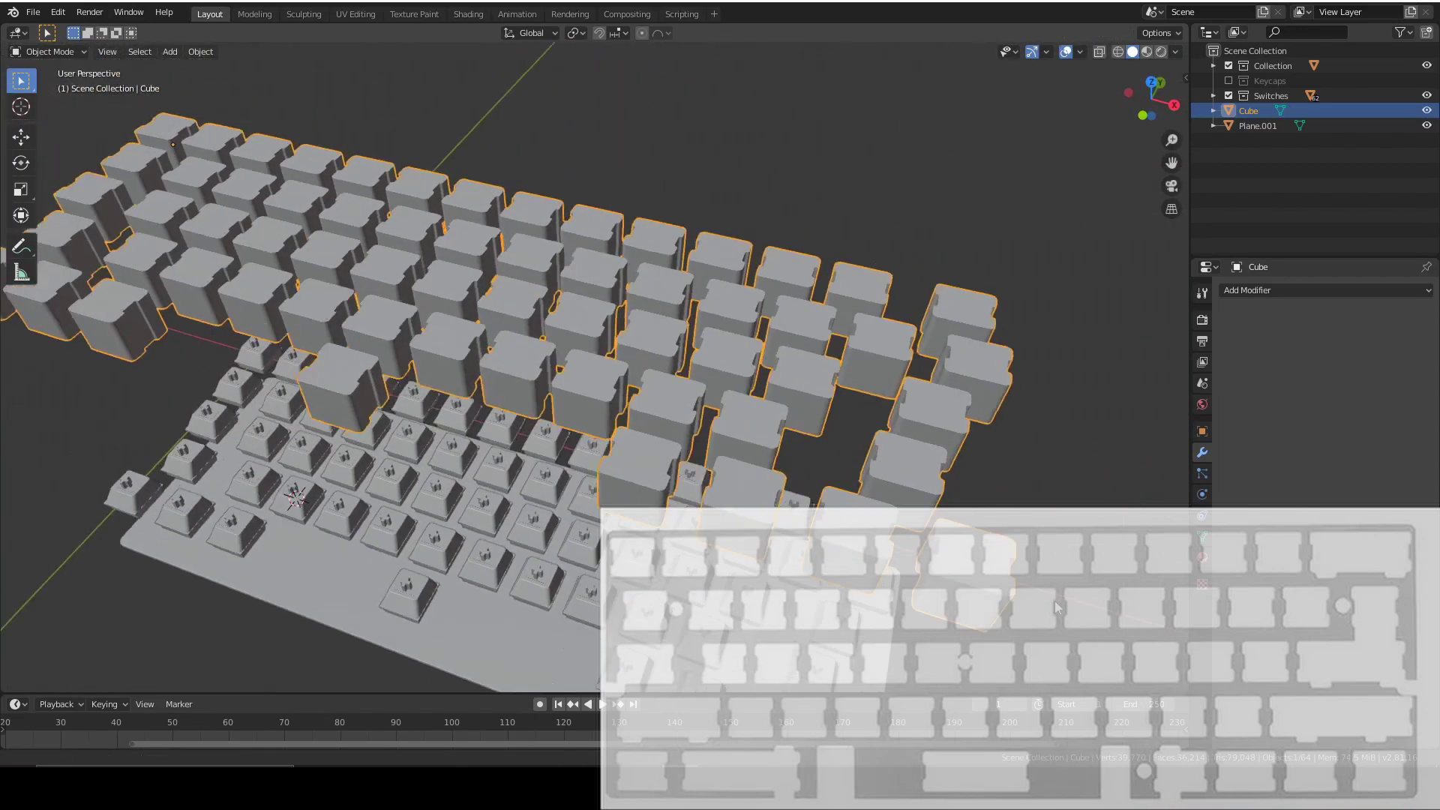
middle_drag(705, 347, 804, 330)
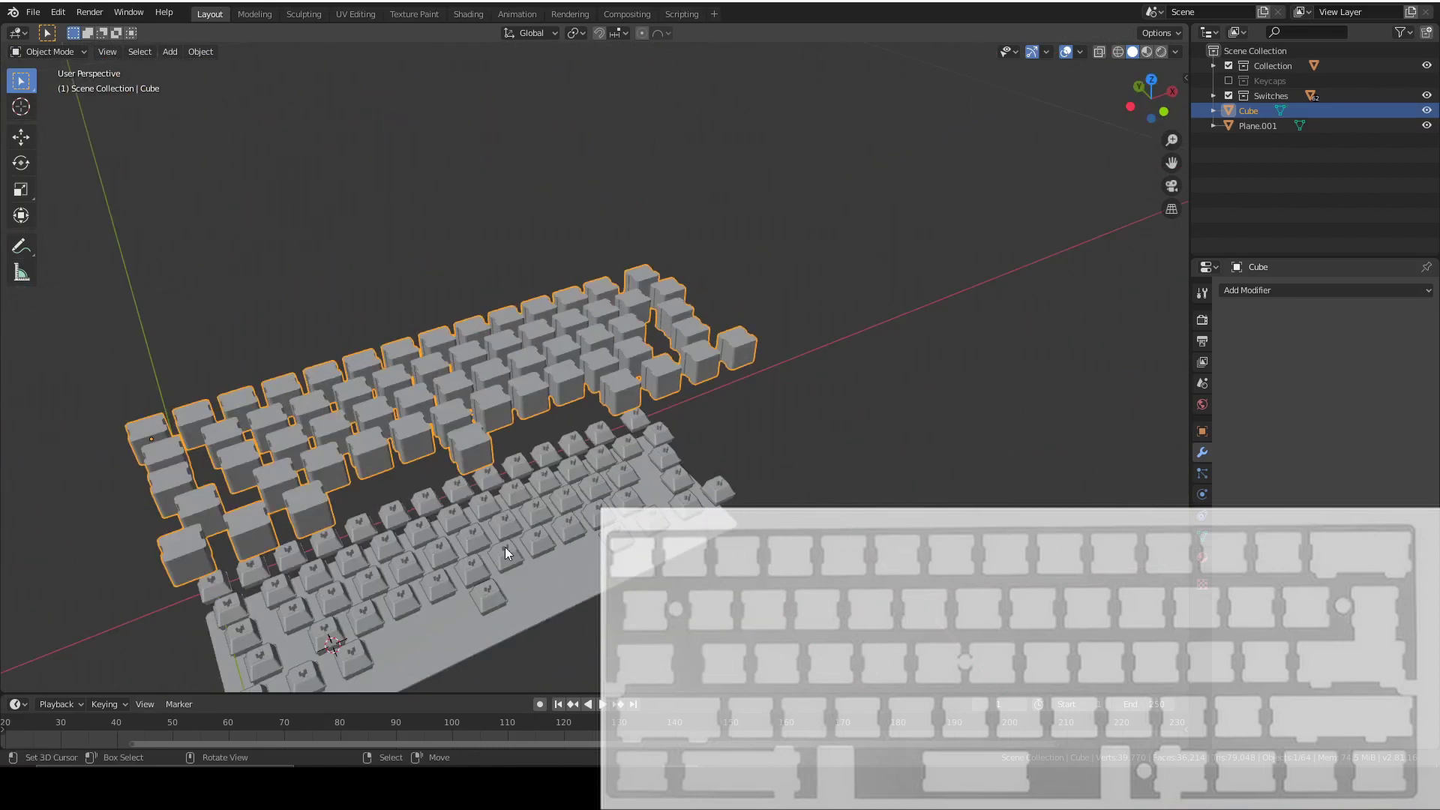
click(556, 595)
middle_drag(556, 596, 906, 498)
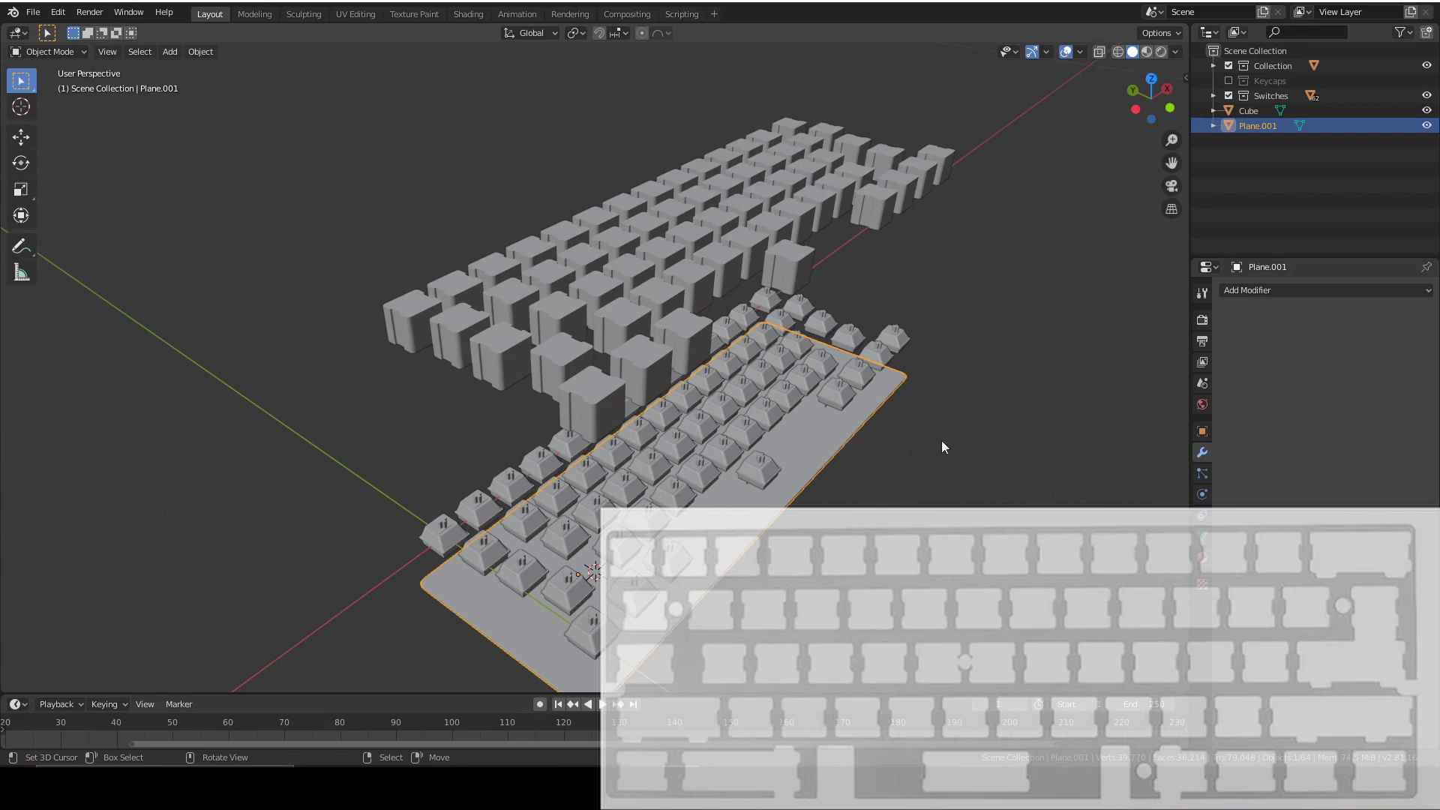
click(1152, 78)
middle_drag(636, 456, 820, 345)
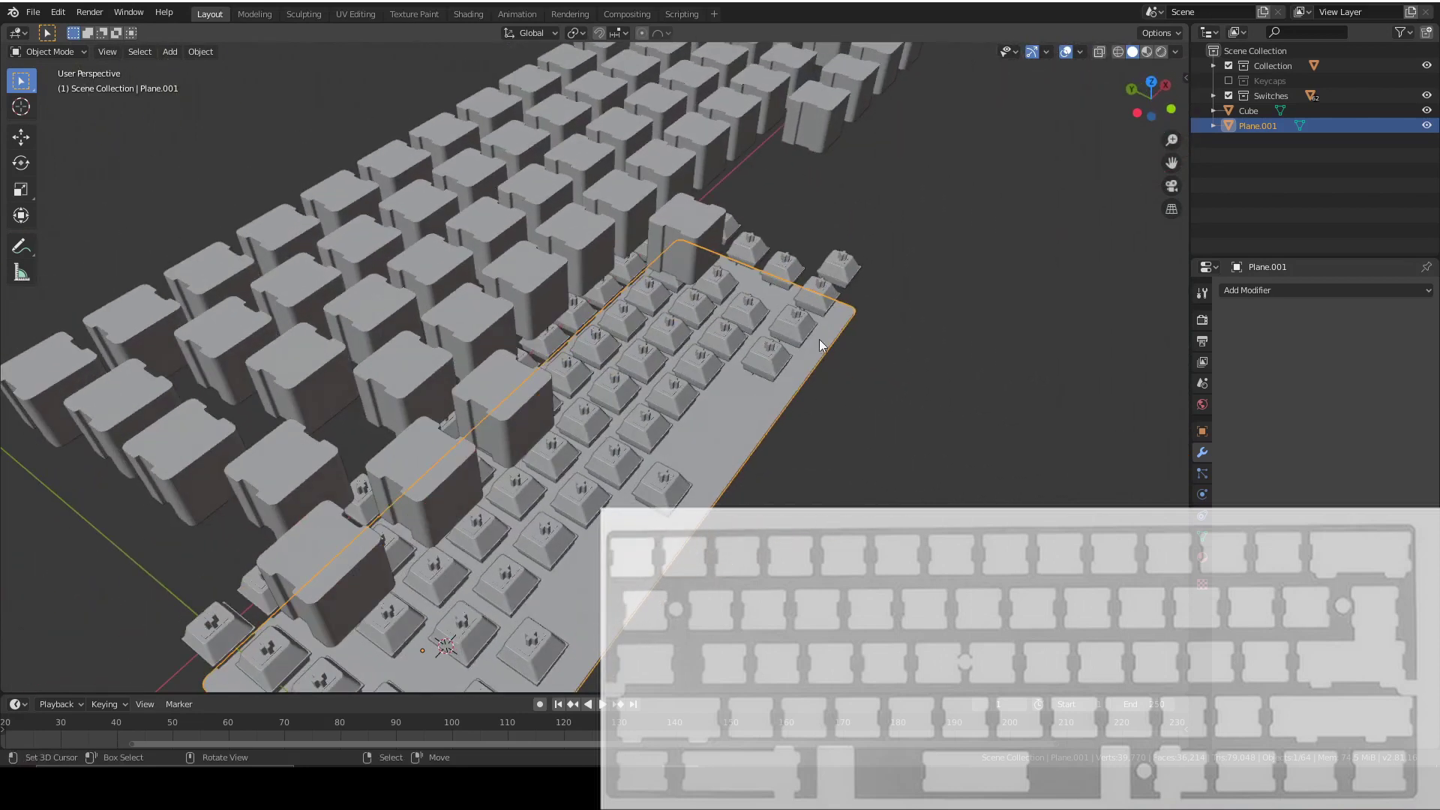
Step: In X-ray from the top view, stretch the spacebar cutter by moving its right side about 29 mm along X
click(705, 249)
key(Tab)
click(1150, 81)
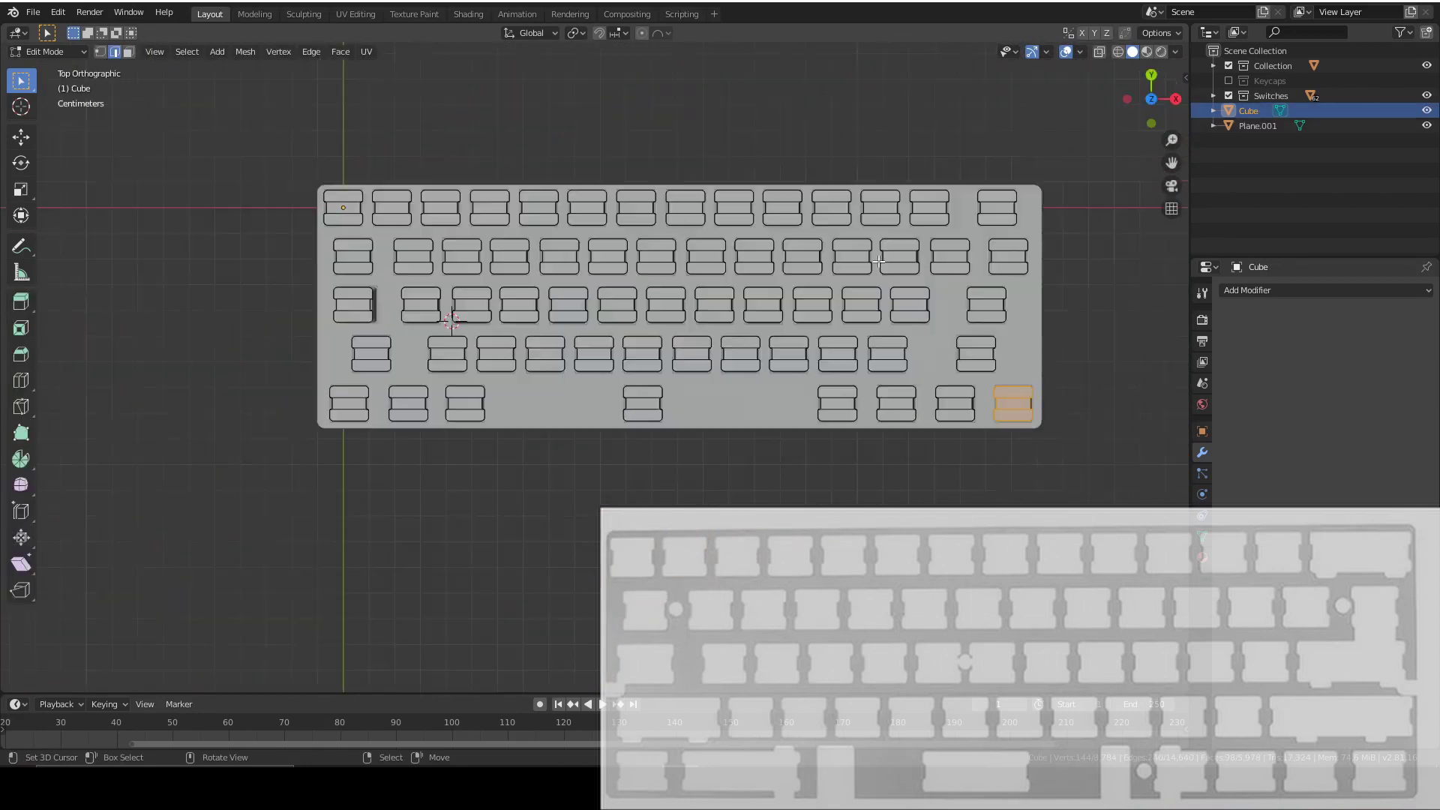
scroll(635, 262, up, 4)
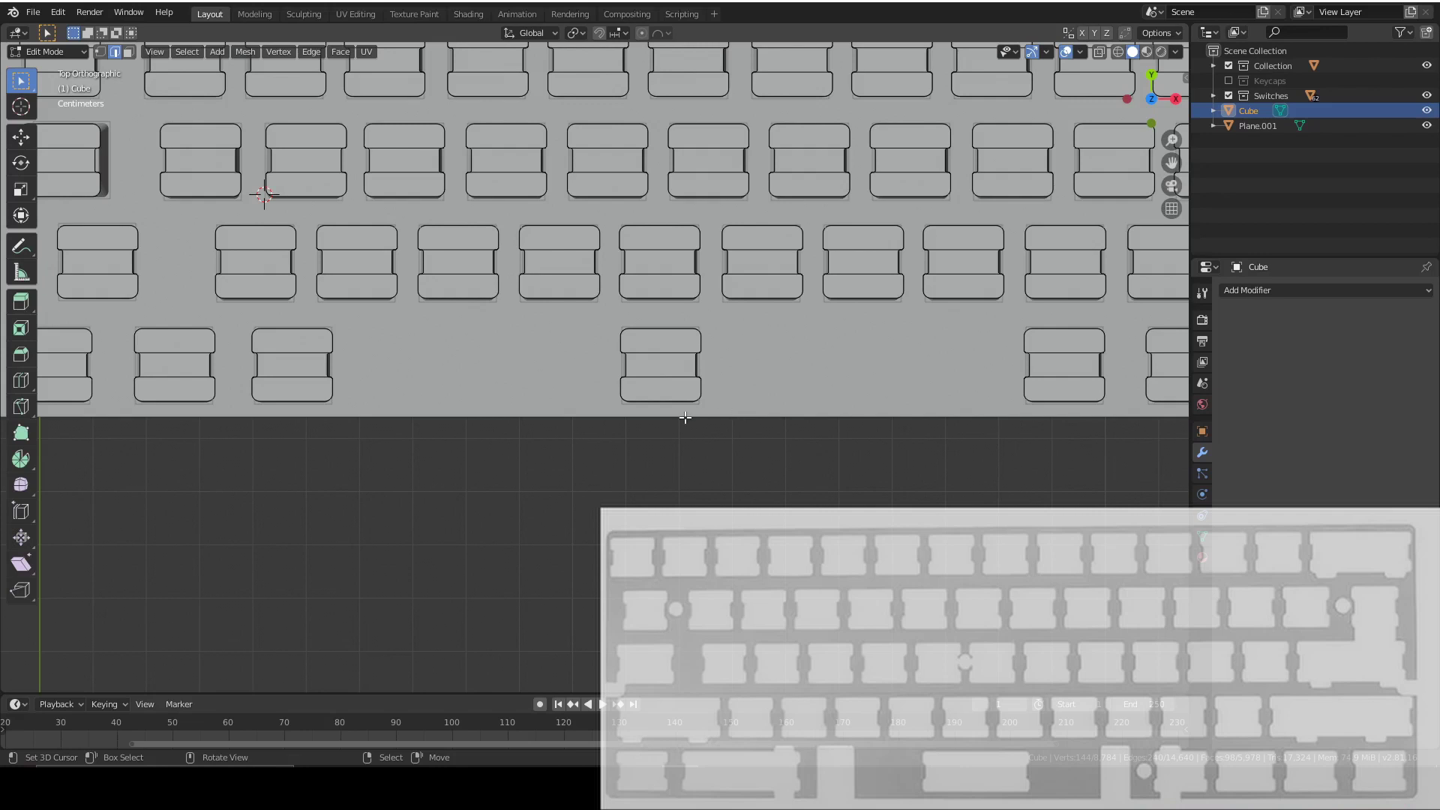
key(b)
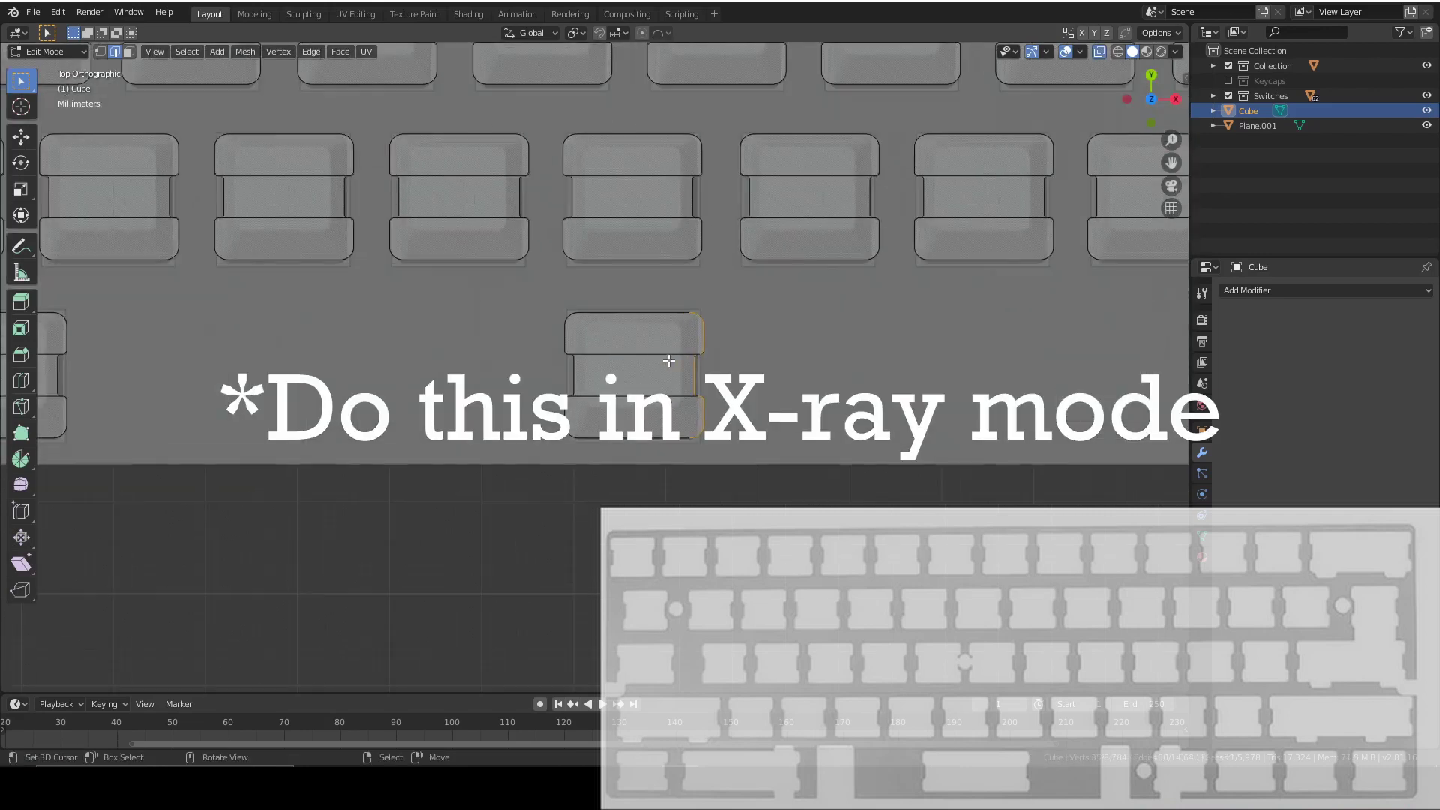
shift+middle_drag(841, 384, 787, 391)
drag(674, 456, 615, 304)
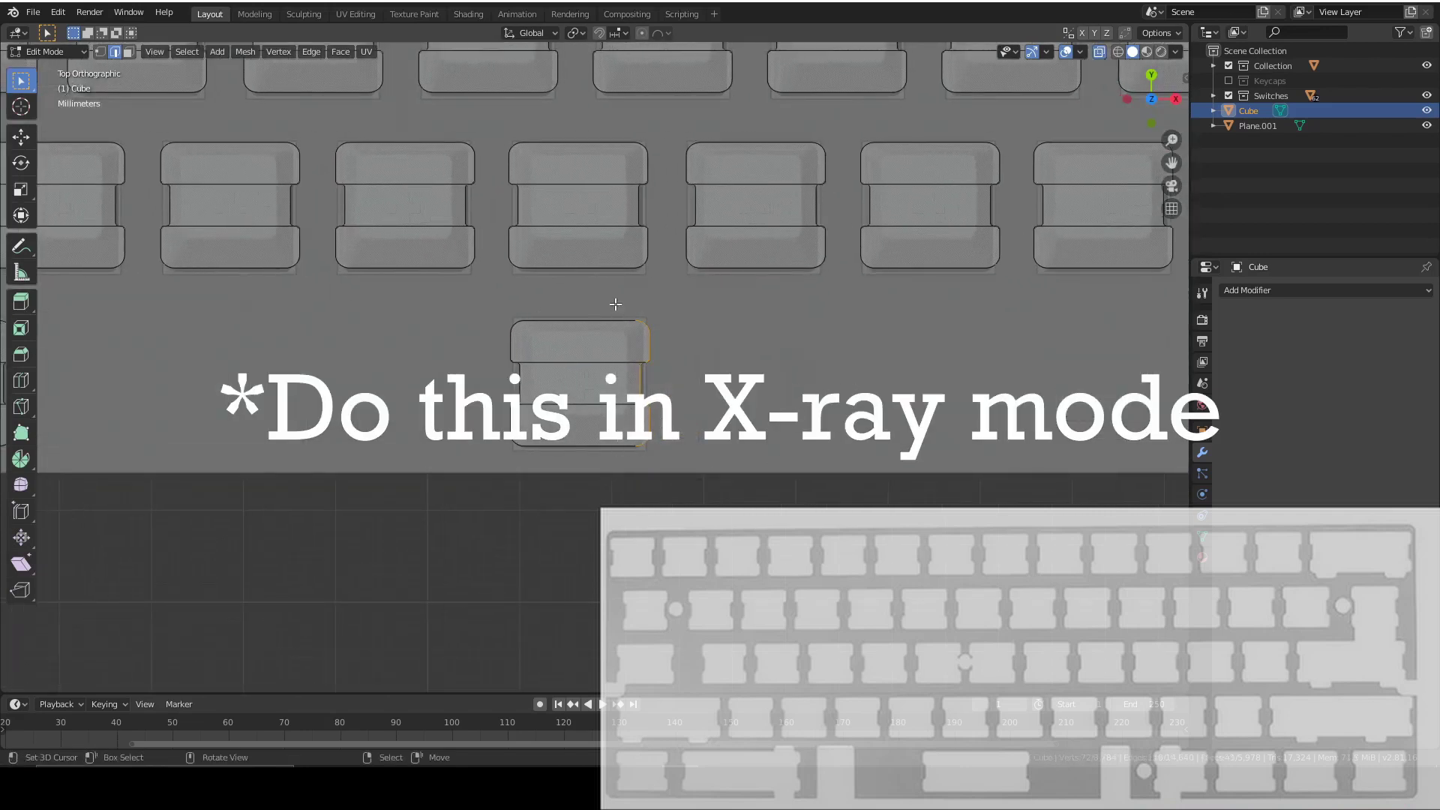
key(g)
key(x)
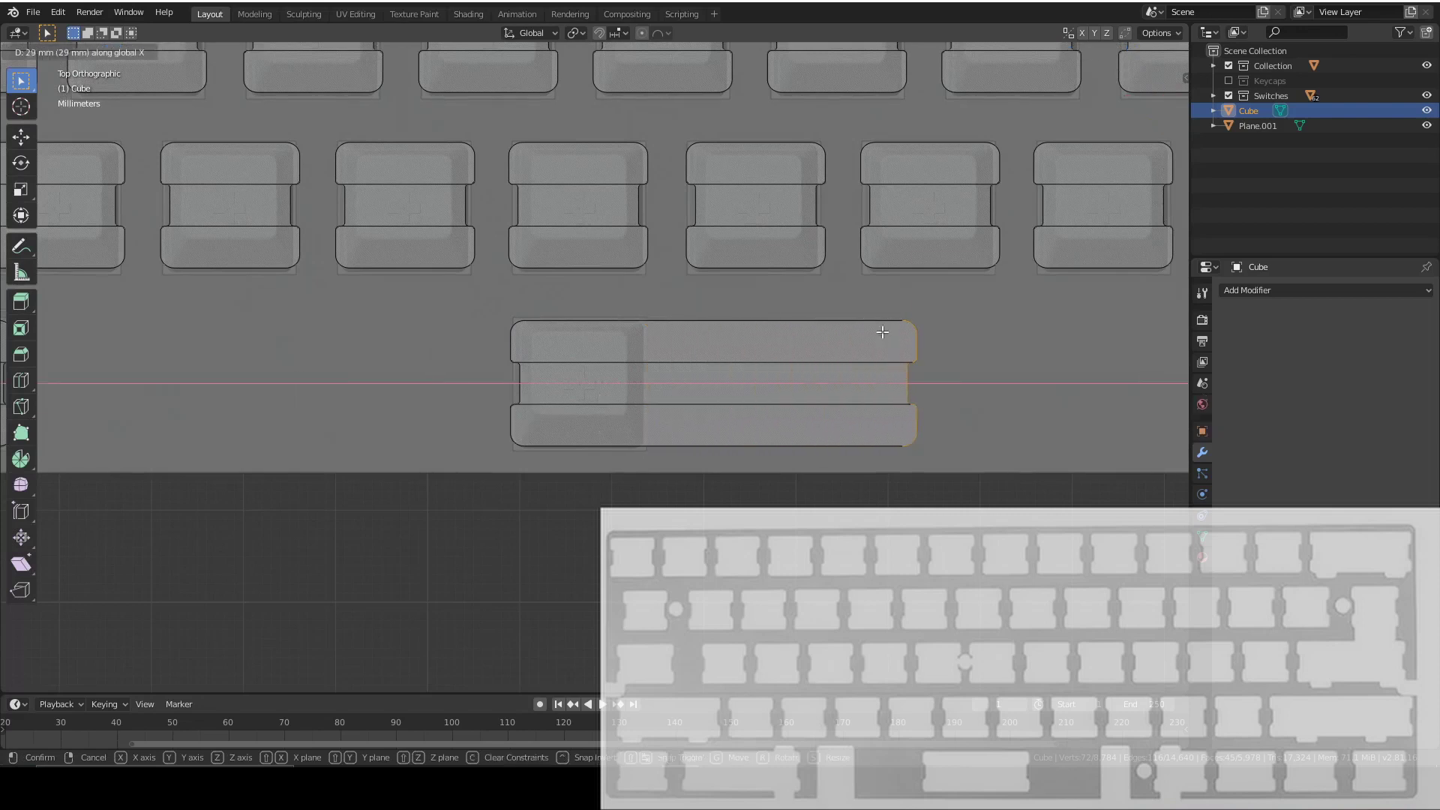
key(Return)
Step: Move the left side of the spacebar cutter 25.9 mm along negative X
drag(554, 456, 476, 314)
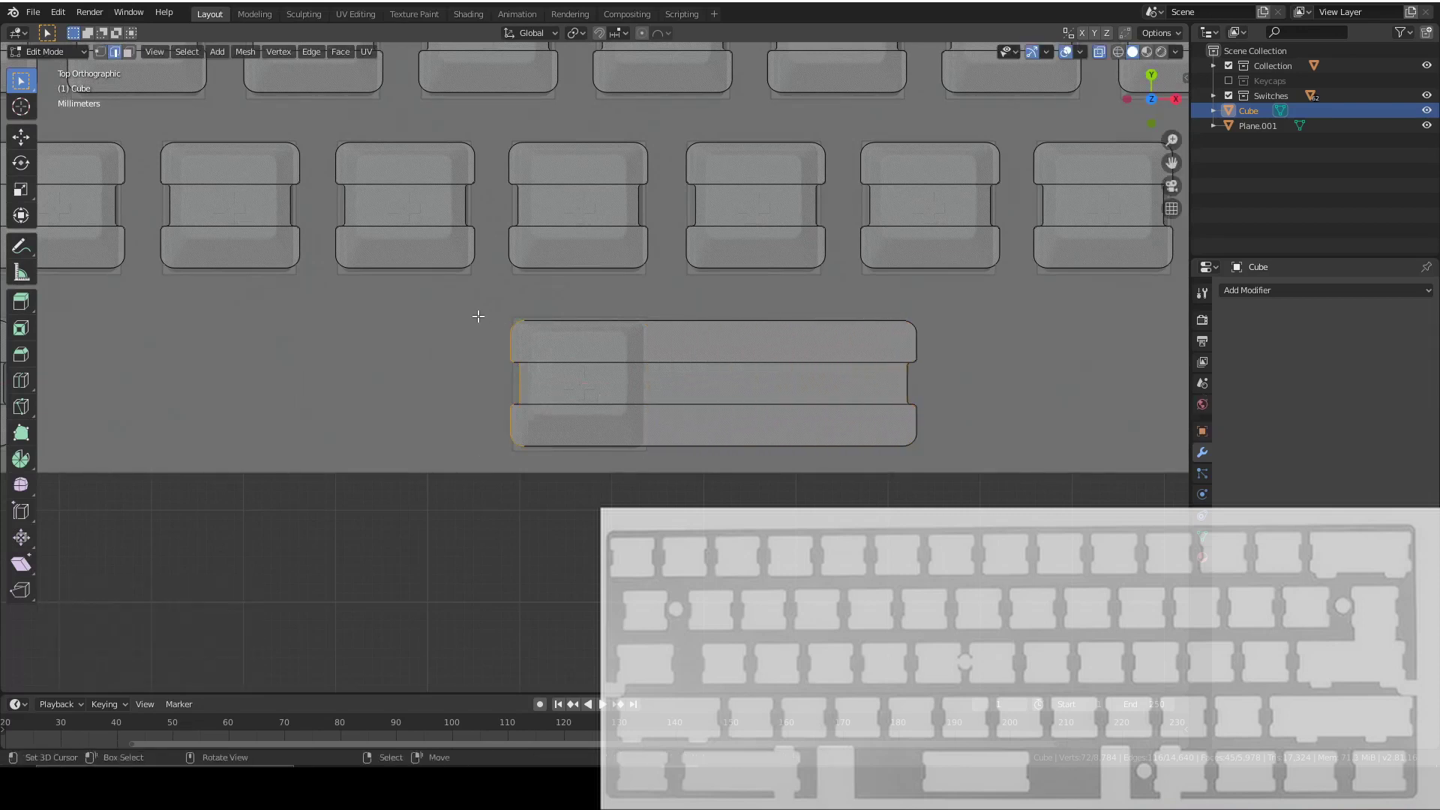
key(g)
key(x)
click(239, 372)
scroll(239, 372, down, 5)
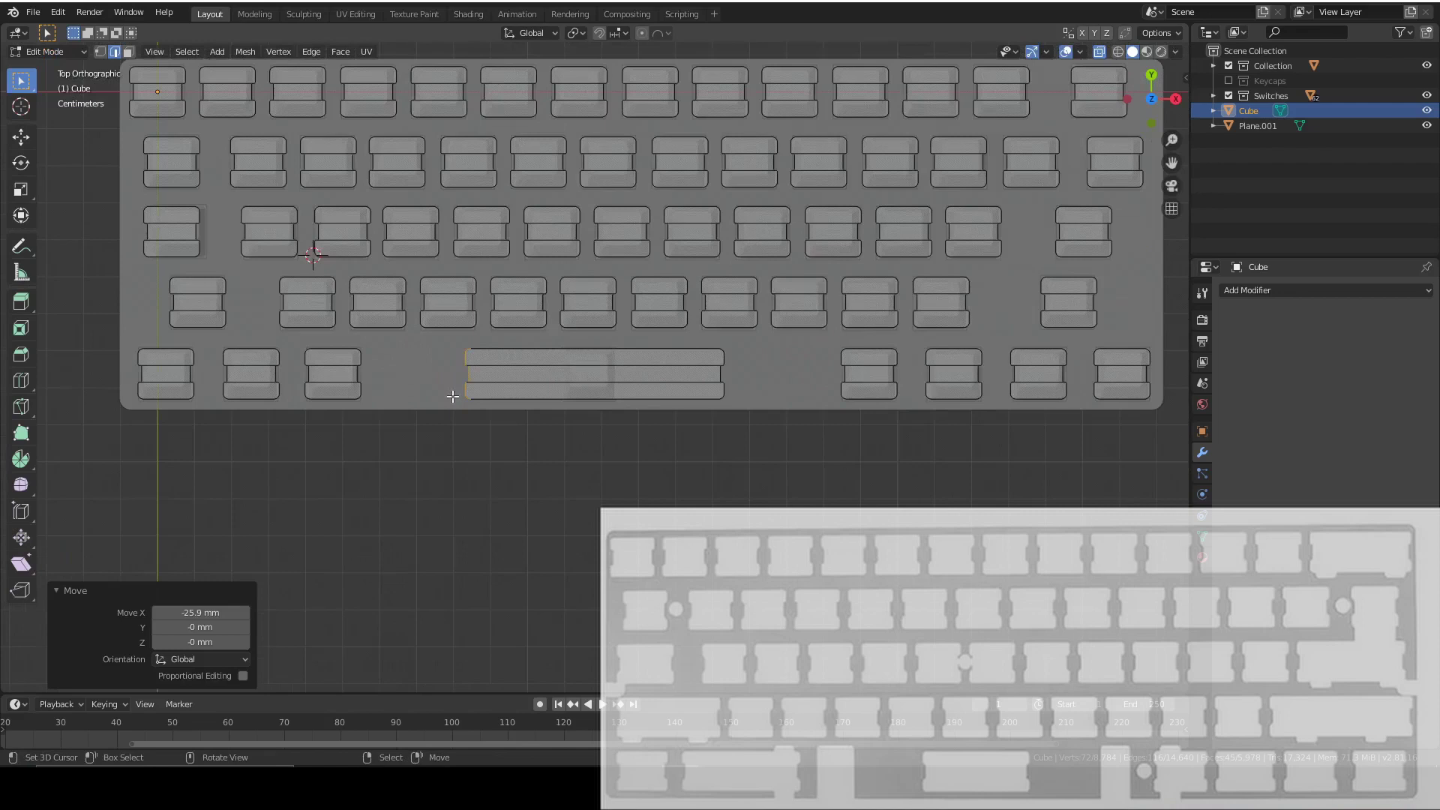
Step: Widen the cutters at the ends of the second to fourth rows along X for their larger keys
shift+middle_drag(239, 300, 644, 419)
scroll(644, 420, up, 5)
key(g)
key(x)
click(469, 250)
key(g)
key(x)
click(710, 367)
Step: Widen the top row's last cutter along X, moving its right side out by 4.4 mm
drag(880, 411, 834, 265)
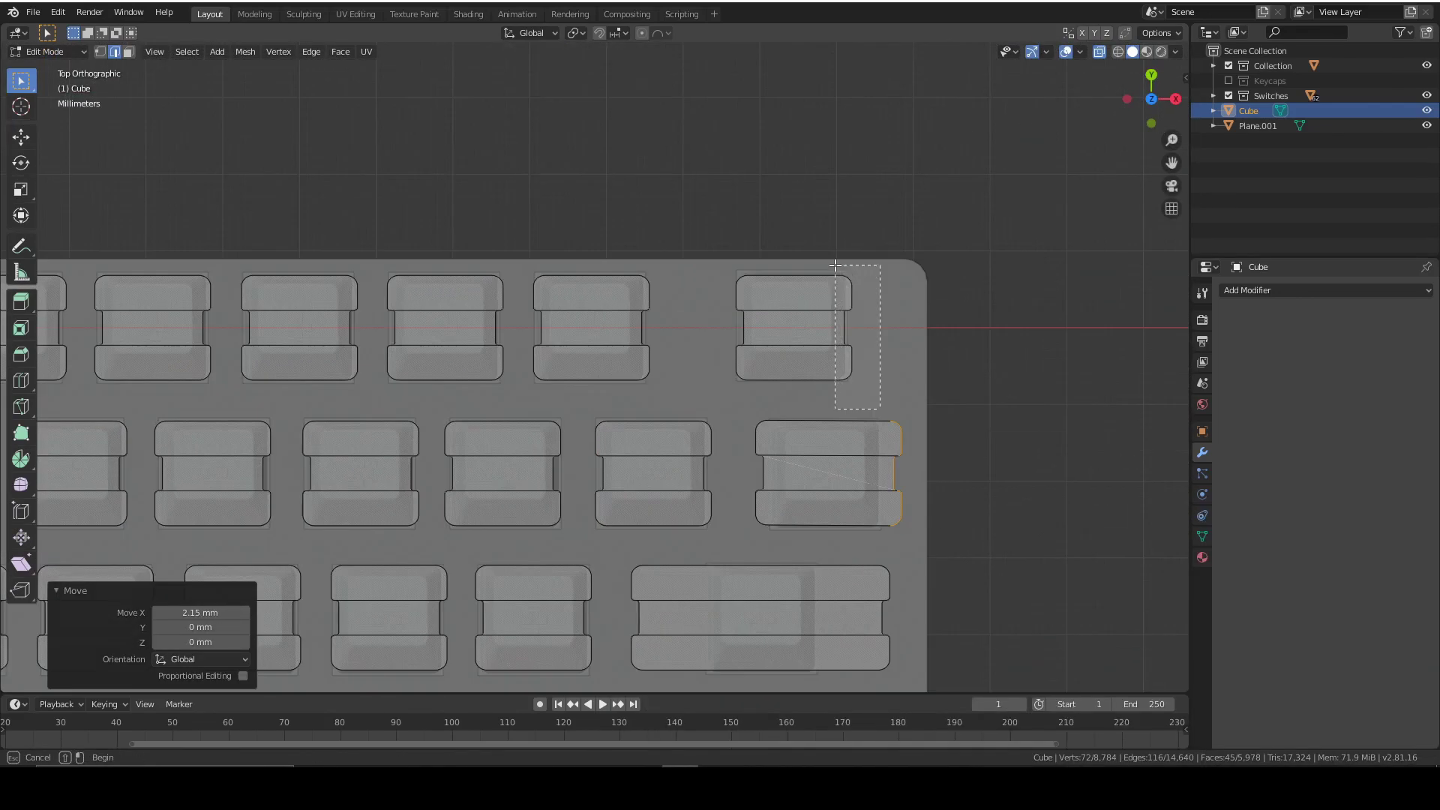
key(g)
key(x)
click(870, 265)
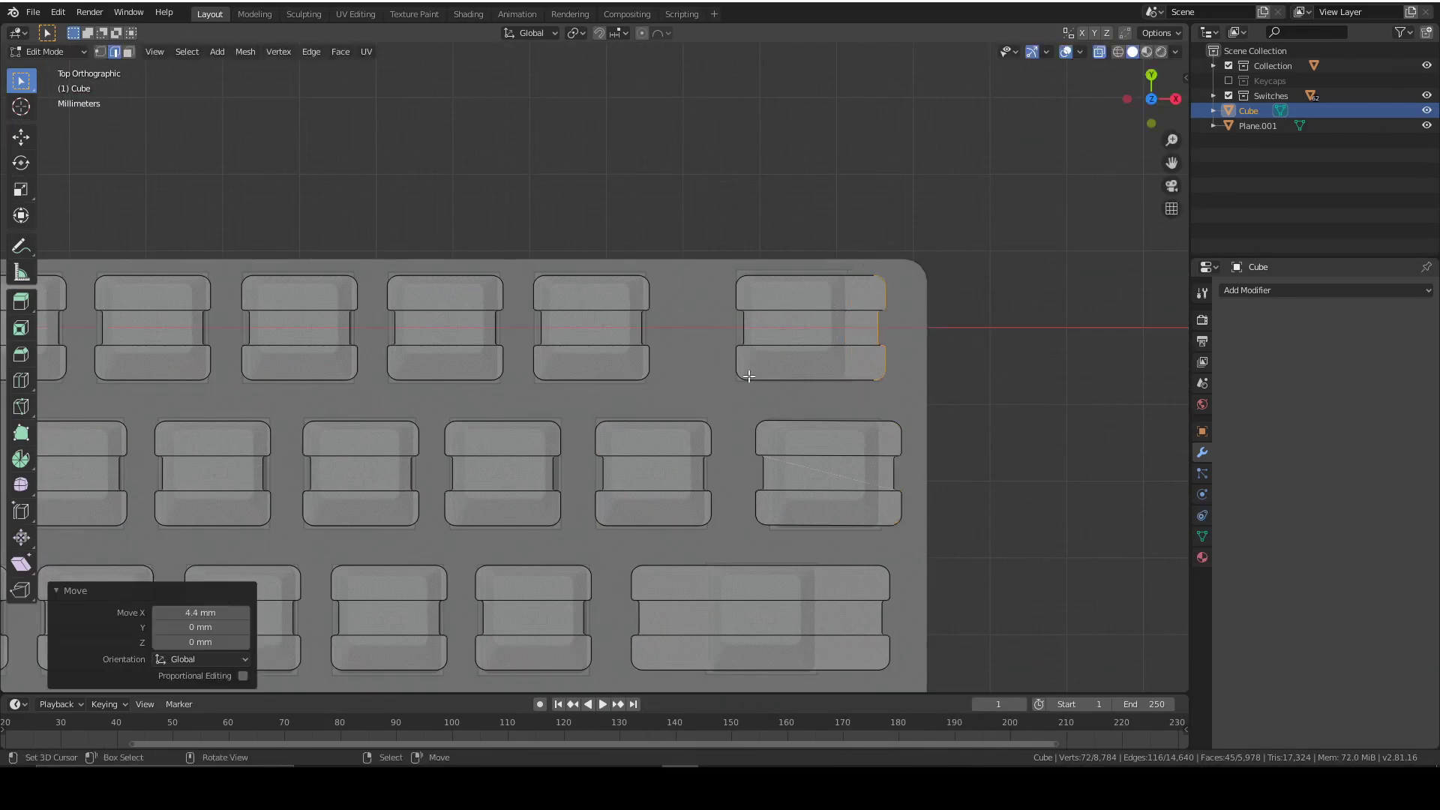
scroll(744, 391, down, 6)
click(919, 270)
scroll(843, 484, up, 3)
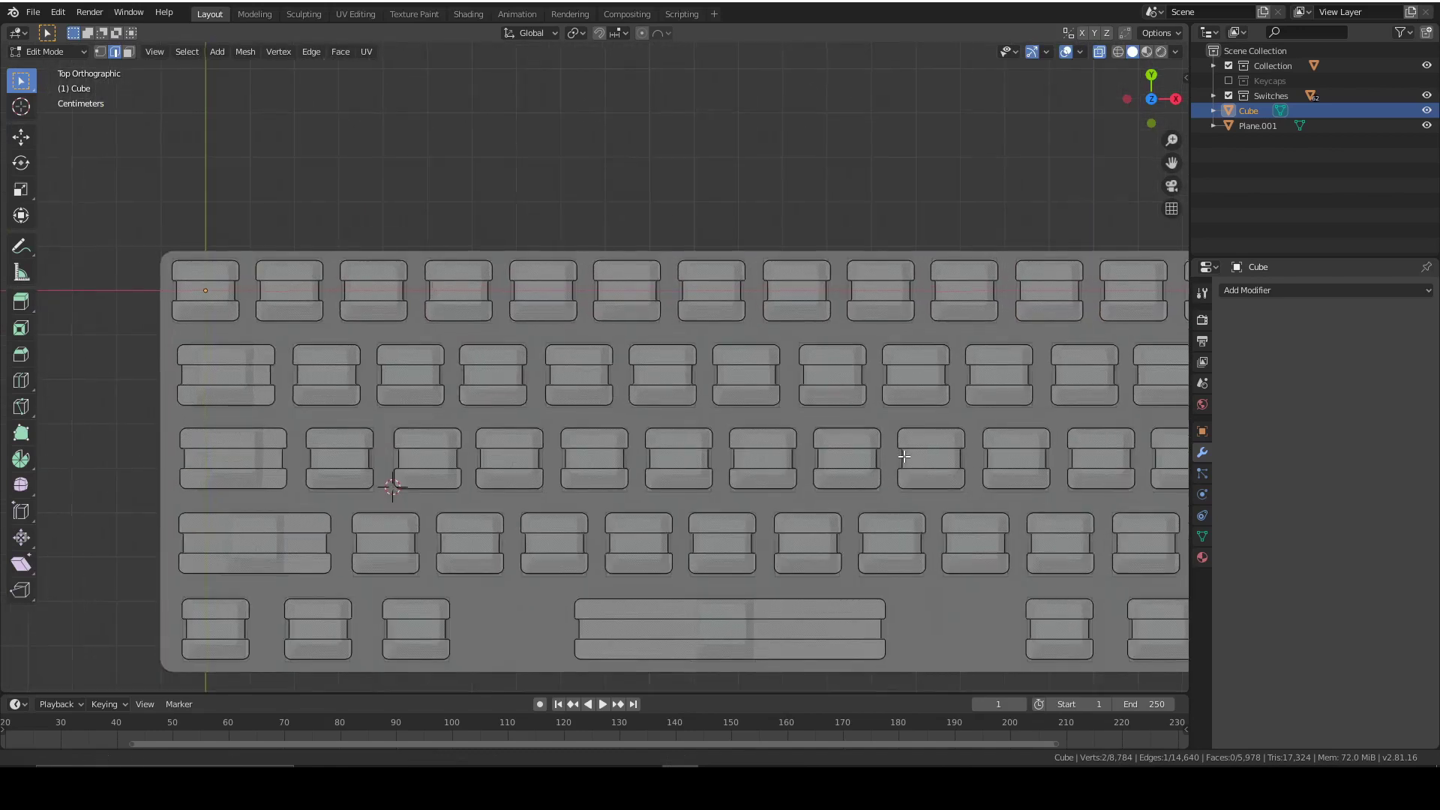
Step: Turn off X-ray and hide the Switches collection and the plate so that only the cutters show
shift+middle_drag(905, 465, 922, 375)
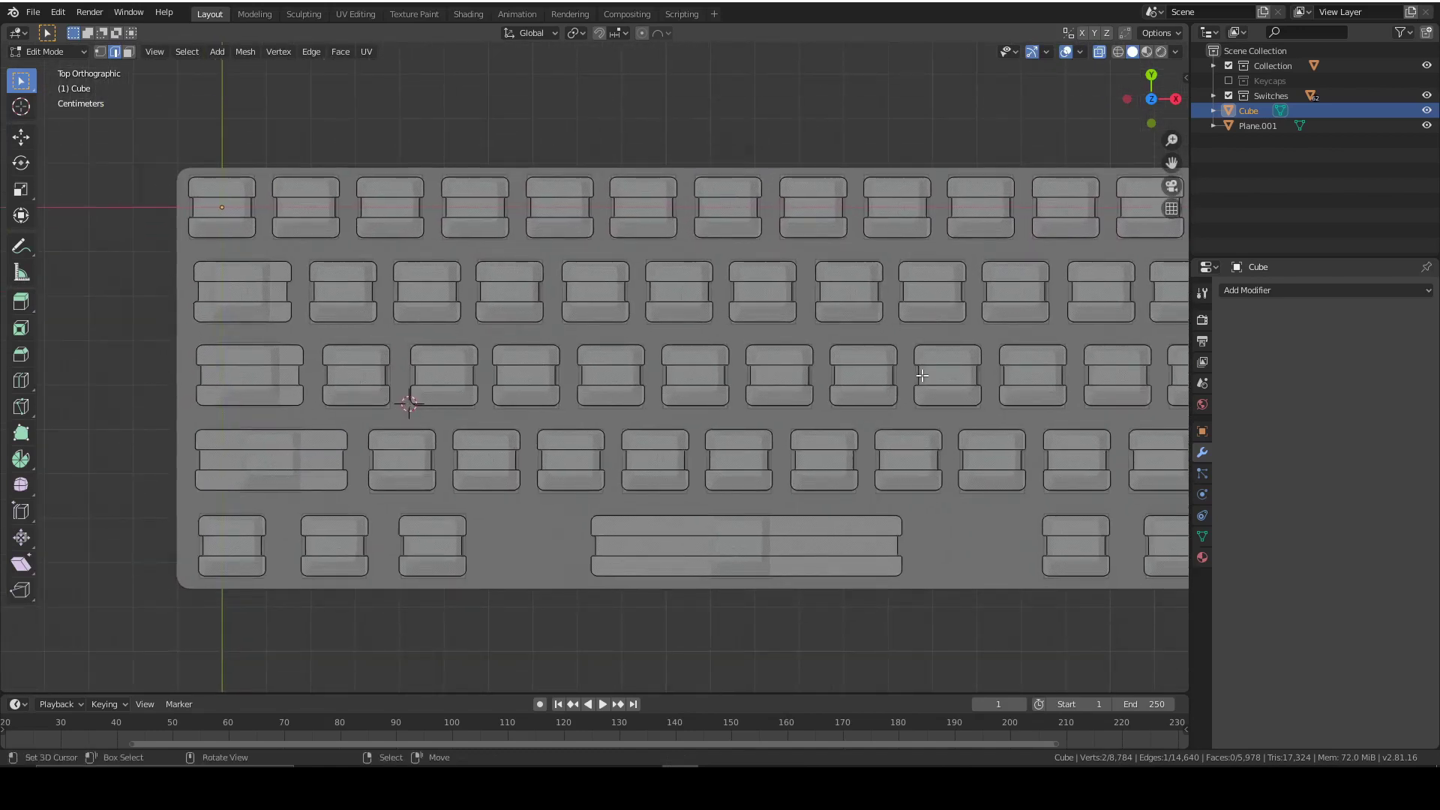
scroll(939, 421, down, 2)
scroll(891, 405, down, 2)
scroll(725, 408, up, 3)
shift+middle_drag(545, 378, 832, 312)
scroll(421, 328, down, 1)
scroll(389, 302, up, 1)
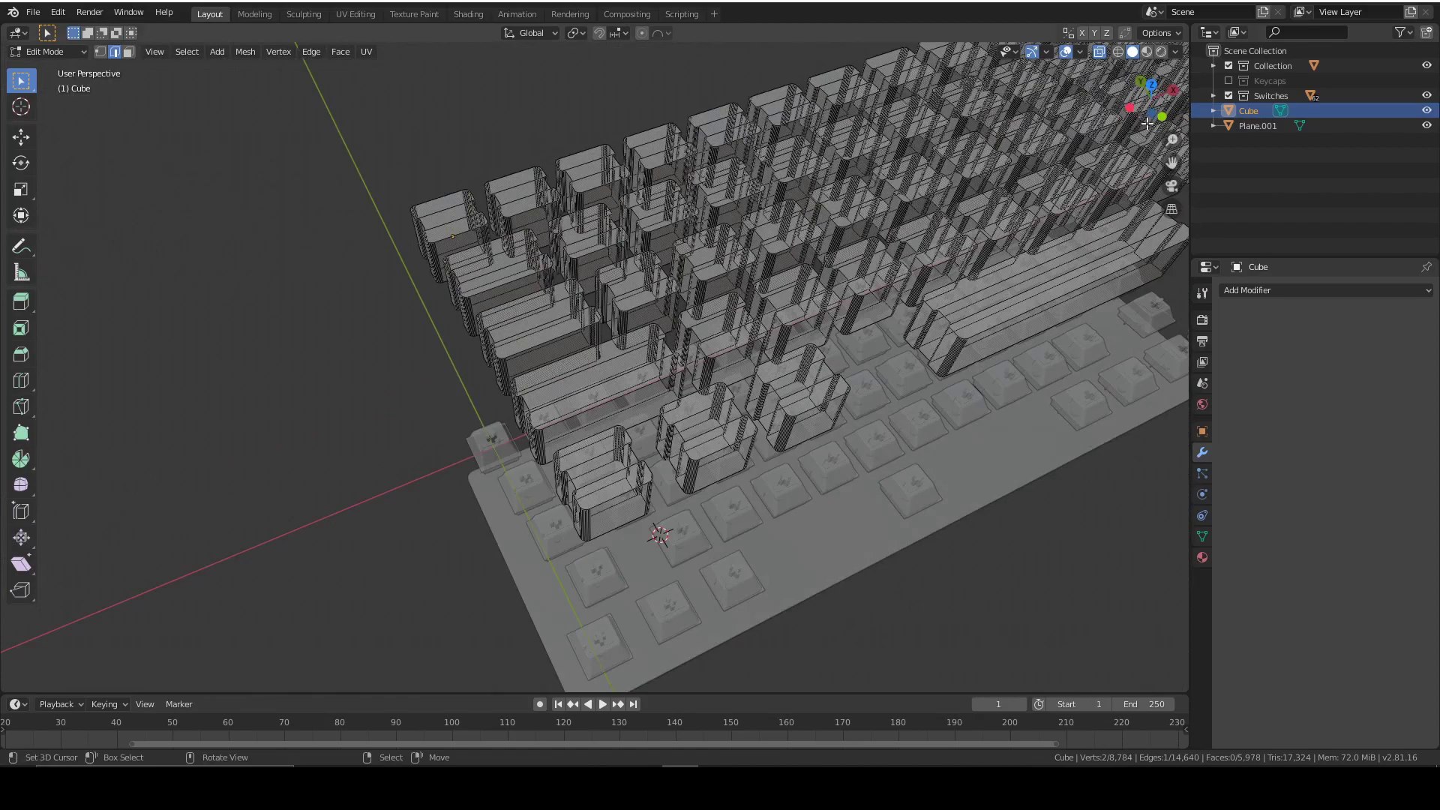
click(1101, 52)
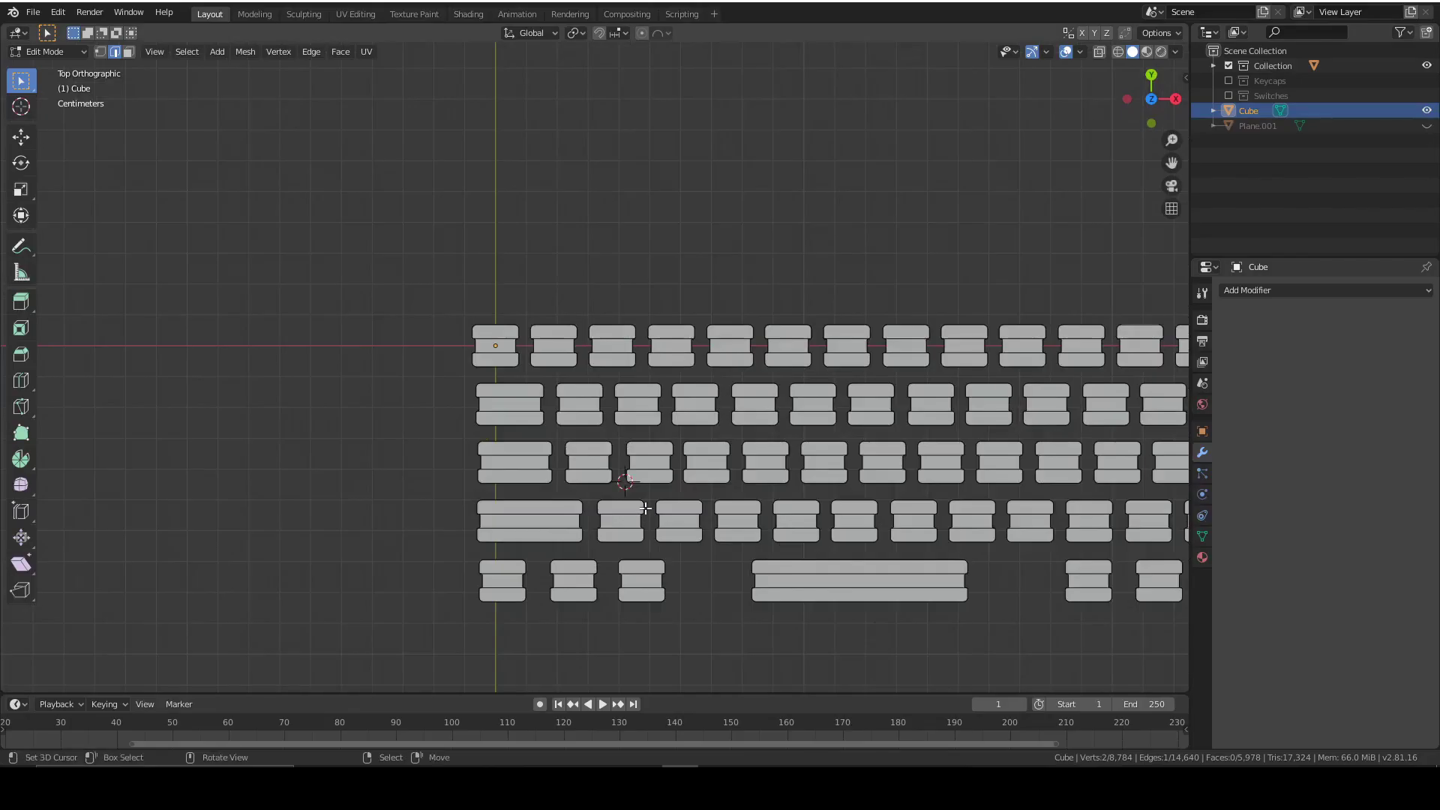
Step: Add a cylinder with 16 vertices and a 3 mm radius to the cutter mesh
key(shift+a)
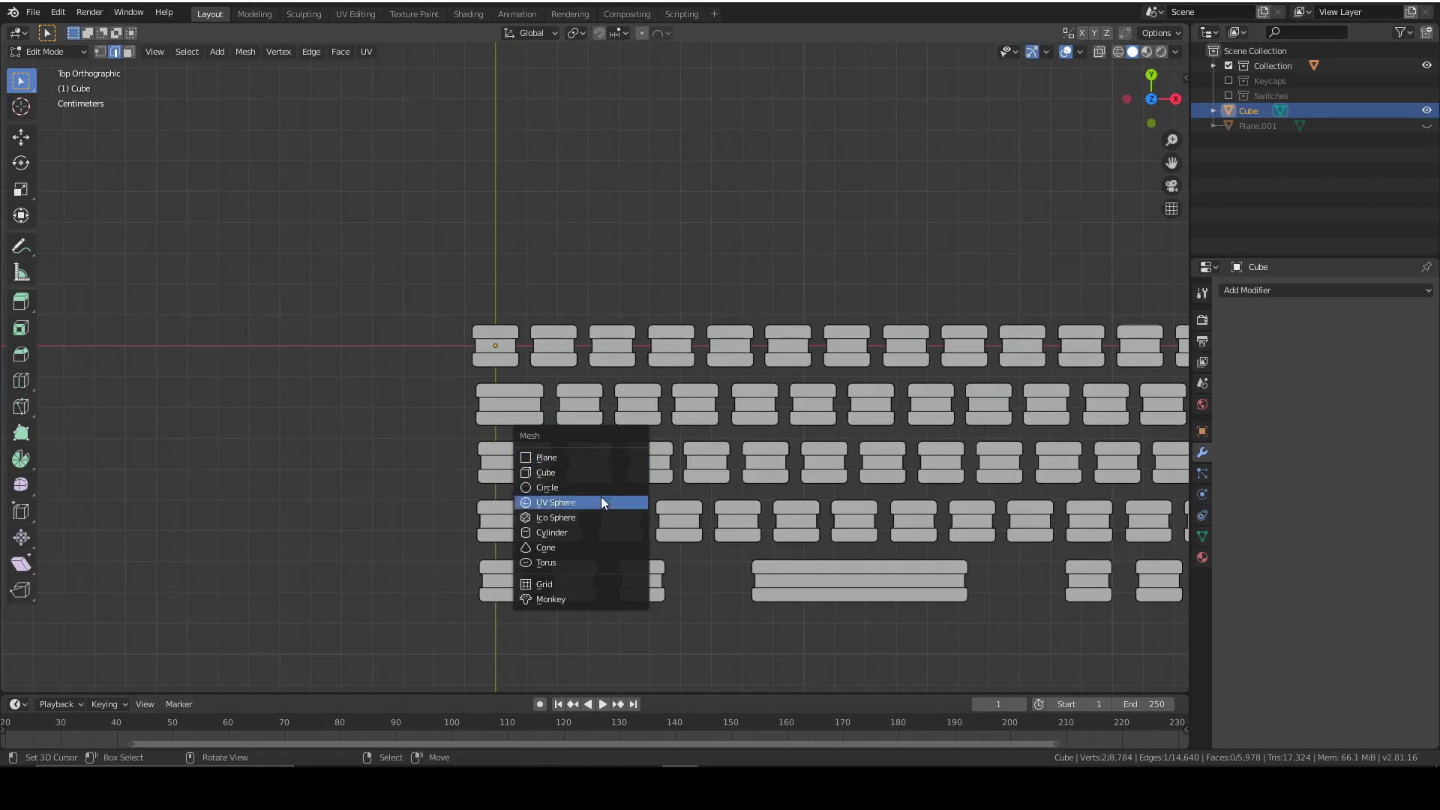
click(592, 532)
scroll(484, 532, down, 8)
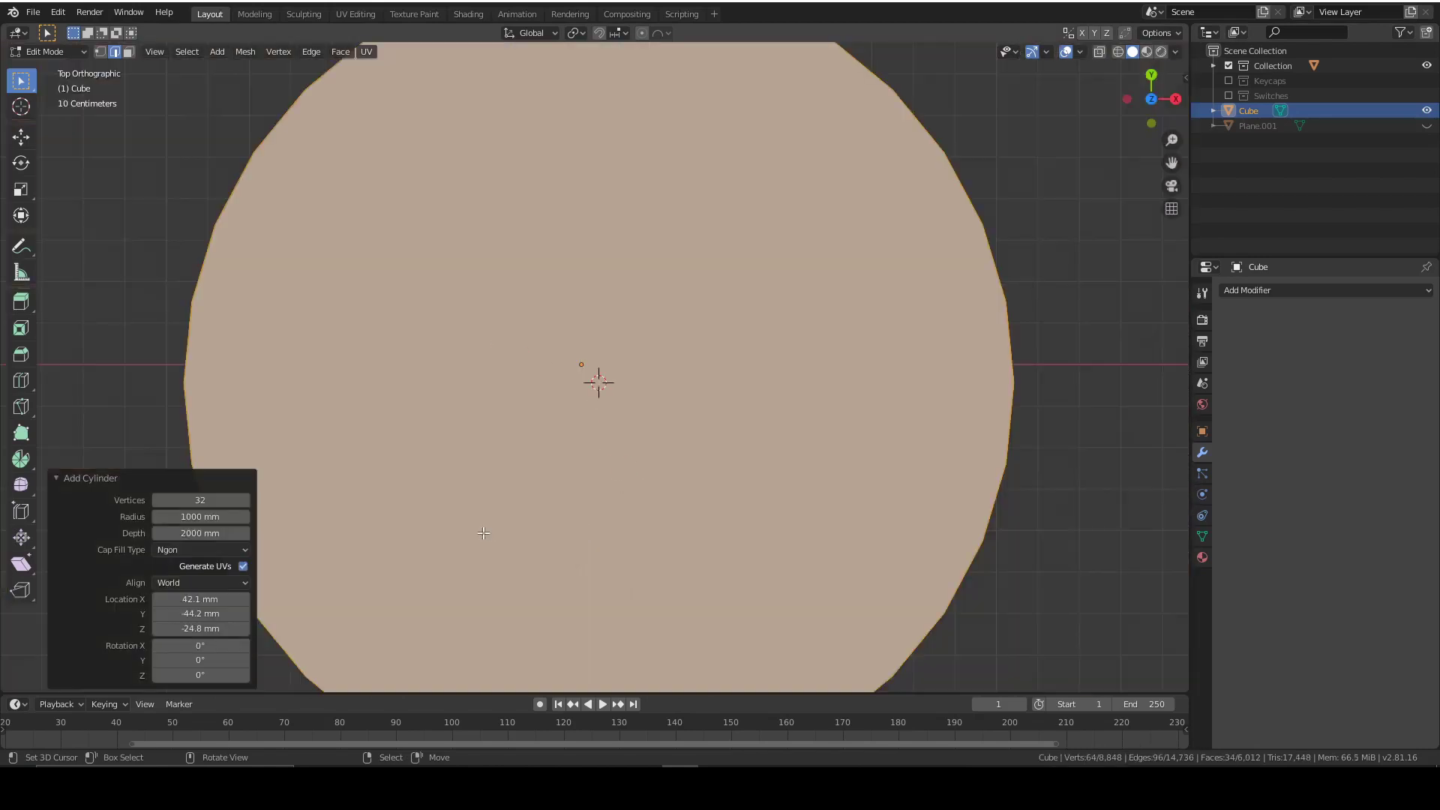
click(185, 500)
text(16)
click(188, 517)
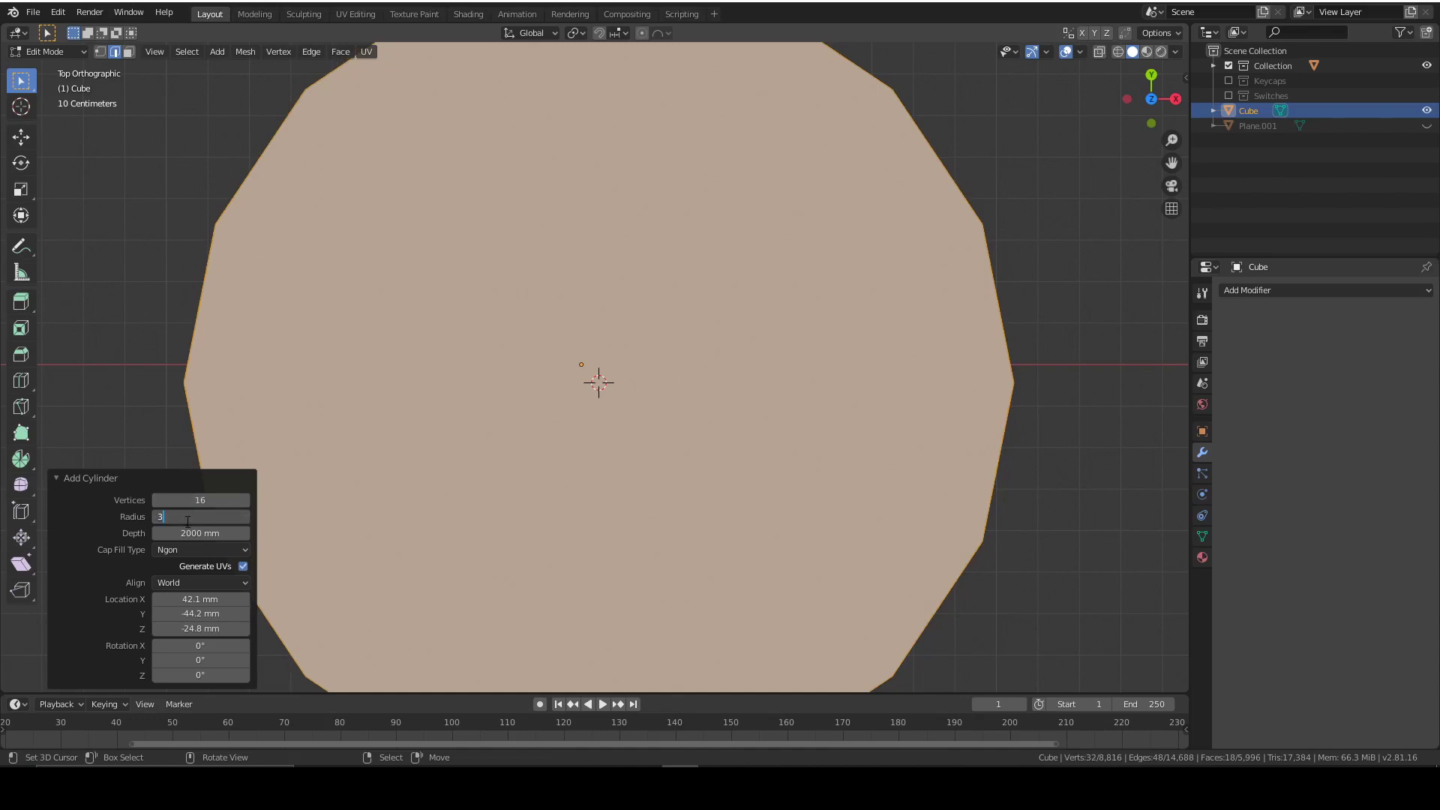
key(Return)
scroll(618, 412, up, 10)
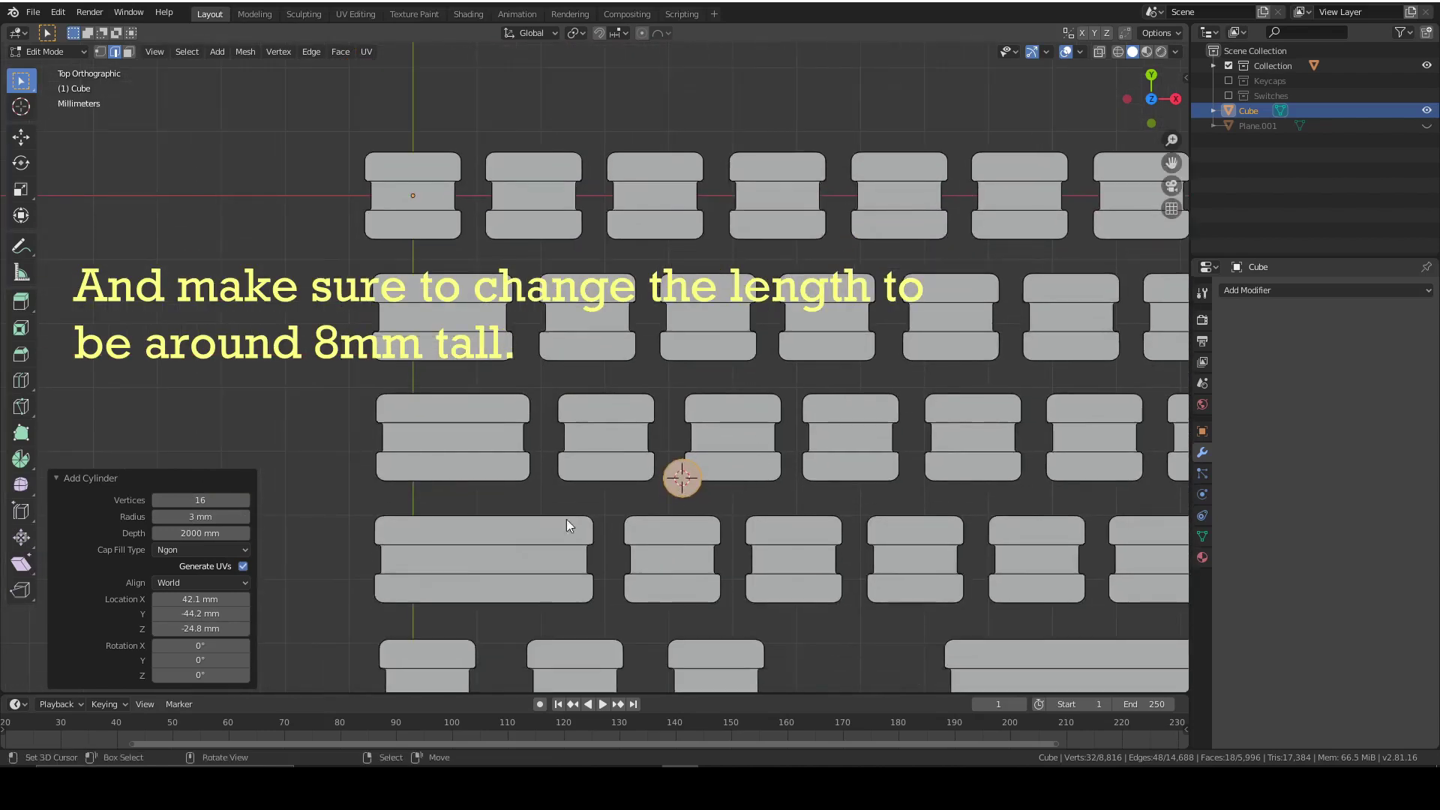
Step: Set the cylinder's radius to 2.5 mm and move it -24.6 mm in X and 25.2 mm in Y, between the second row's first two cutters
click(212, 519)
text(2.5)
key(Return)
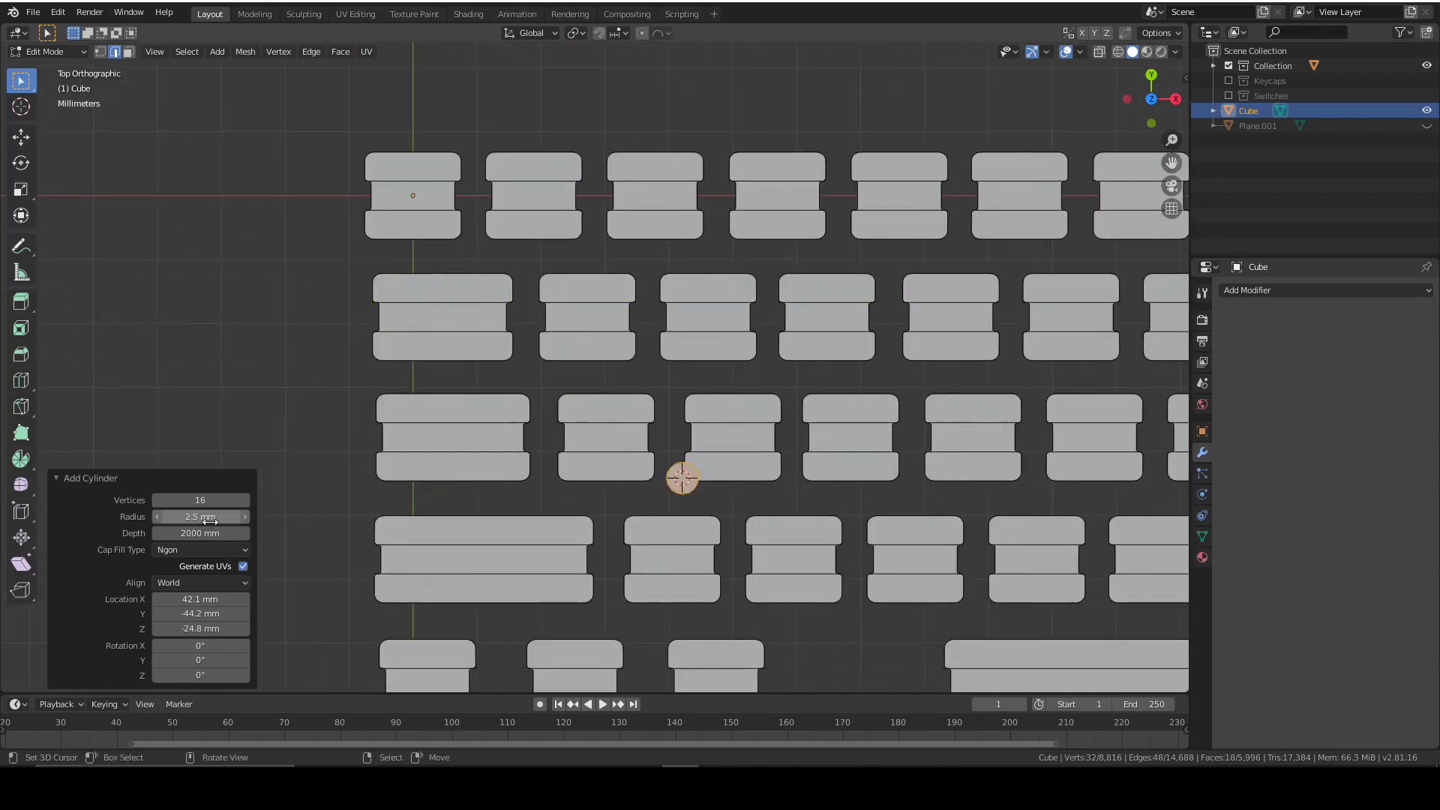
key(g)
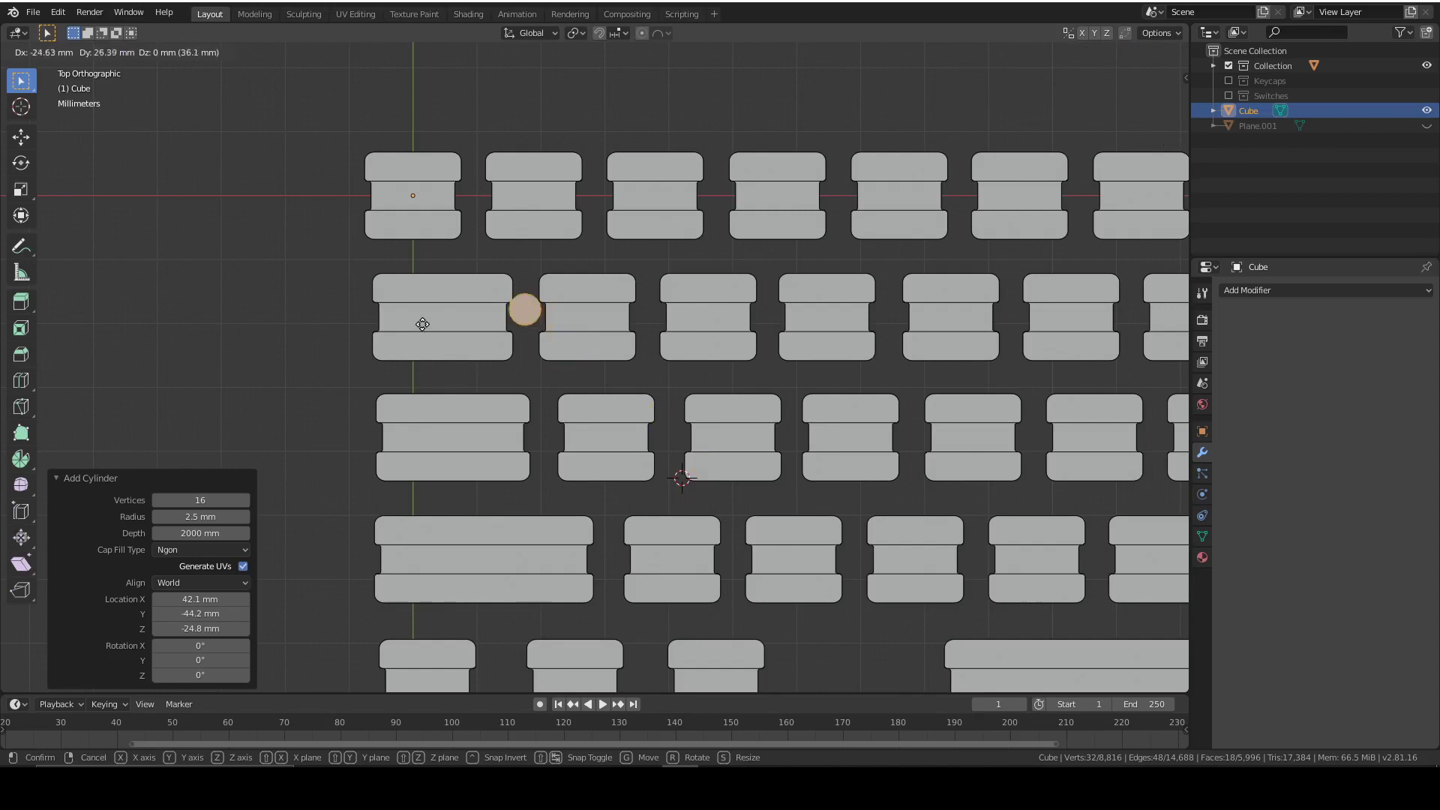
click(423, 331)
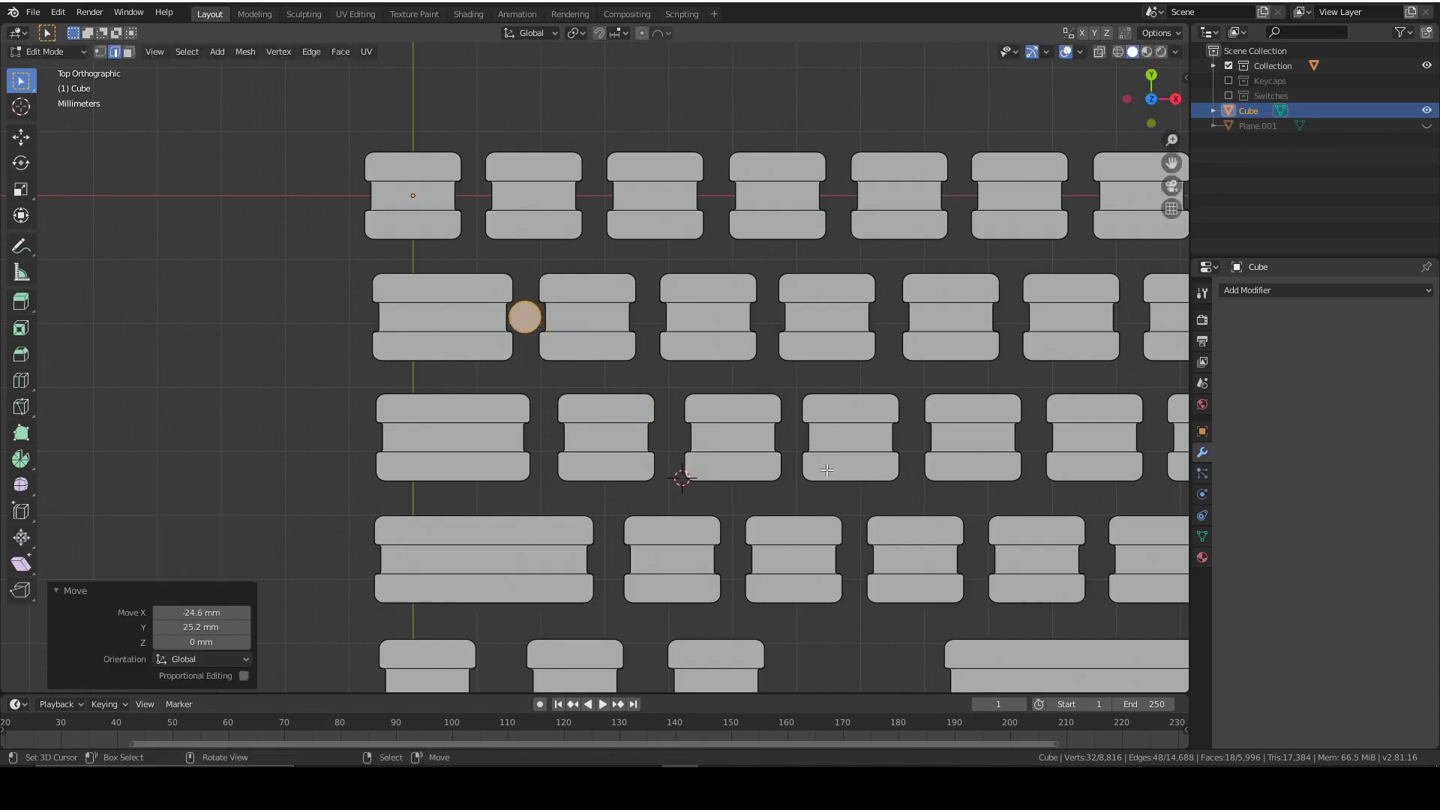
Step: Duplicate the cylinder cutter 98.3 mm along X, and move the copy 0.243 mm in X and -19.5 mm in Y into the third row
scroll(902, 453, down, 4)
shift+middle_drag(902, 453, 630, 429)
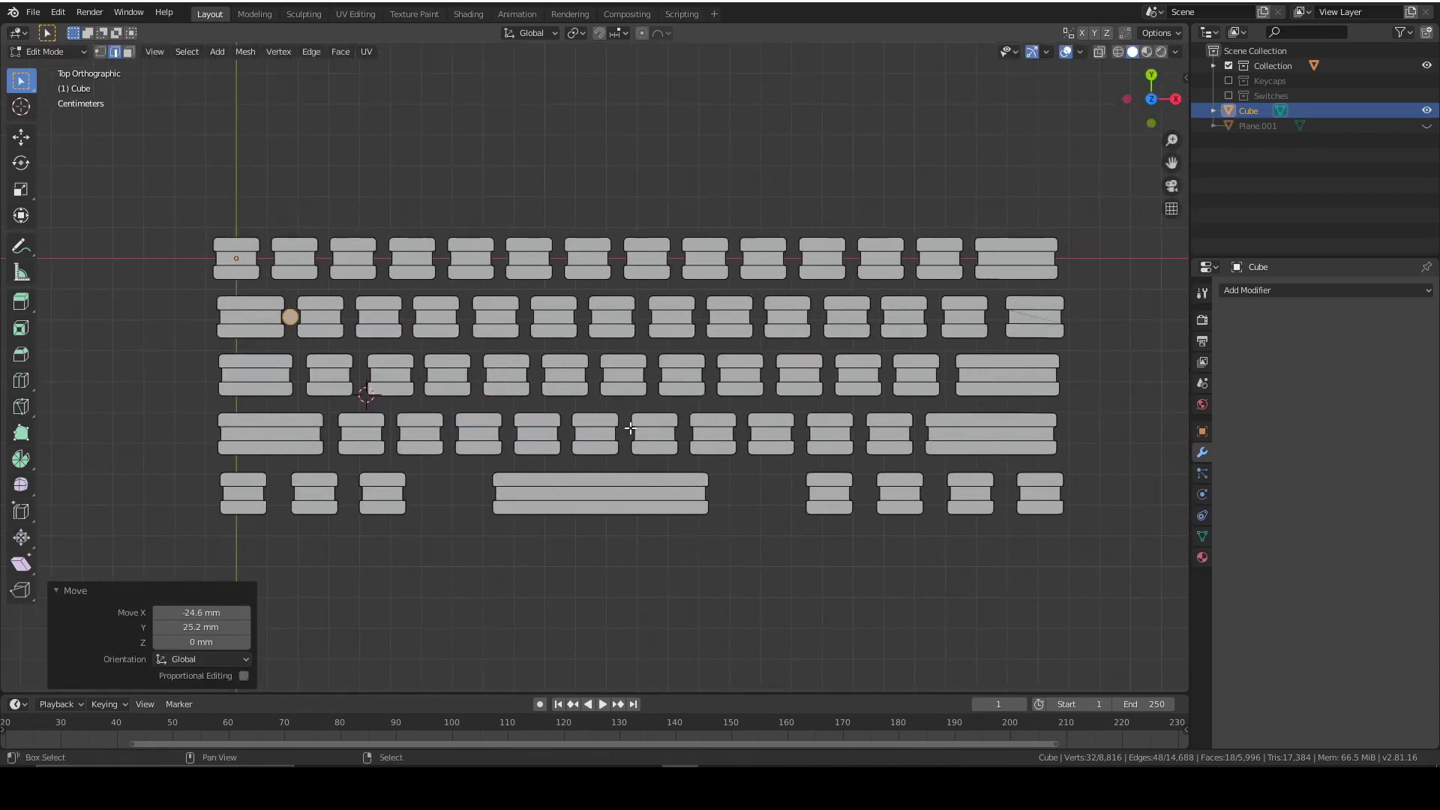
key(shift+d)
key(x)
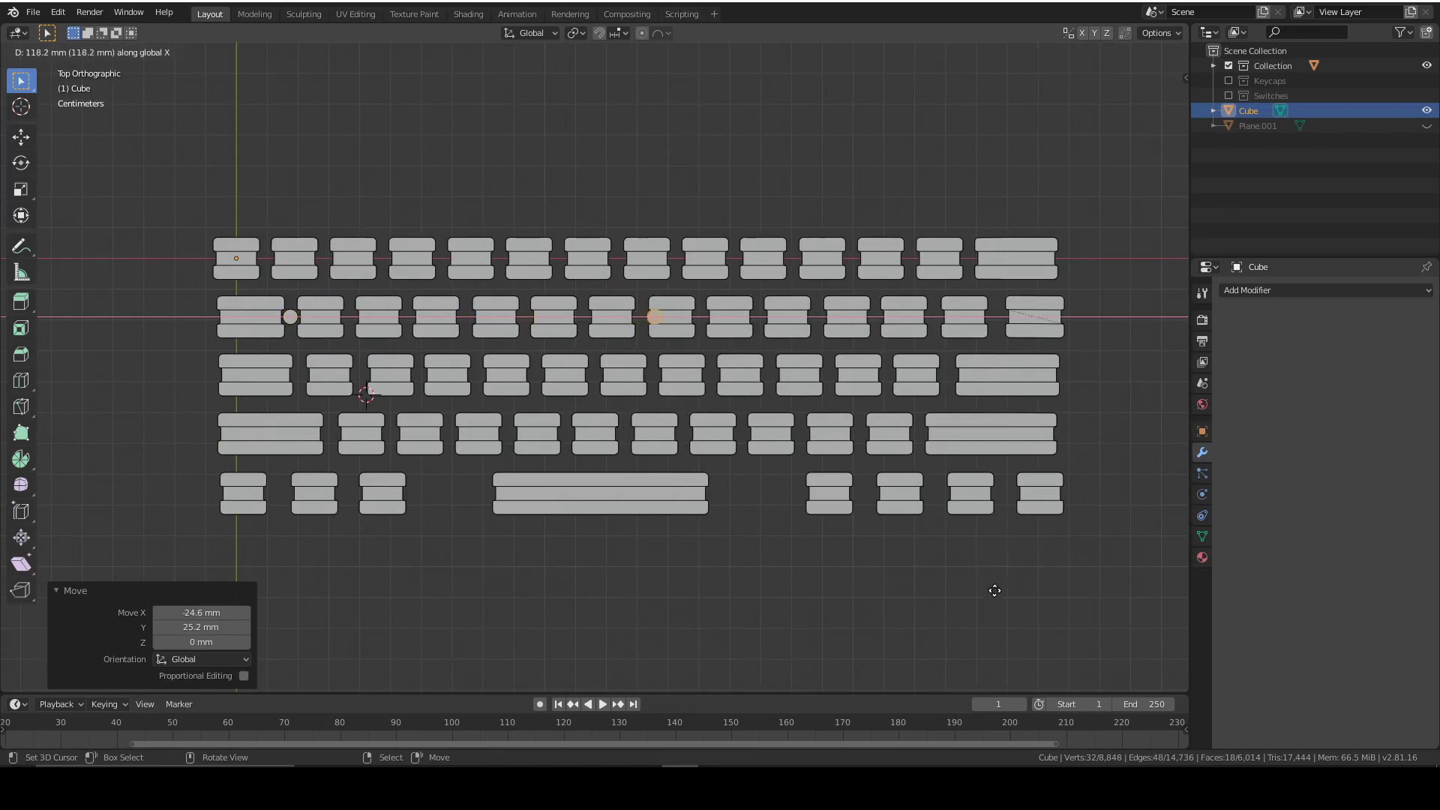
click(933, 627)
key(g)
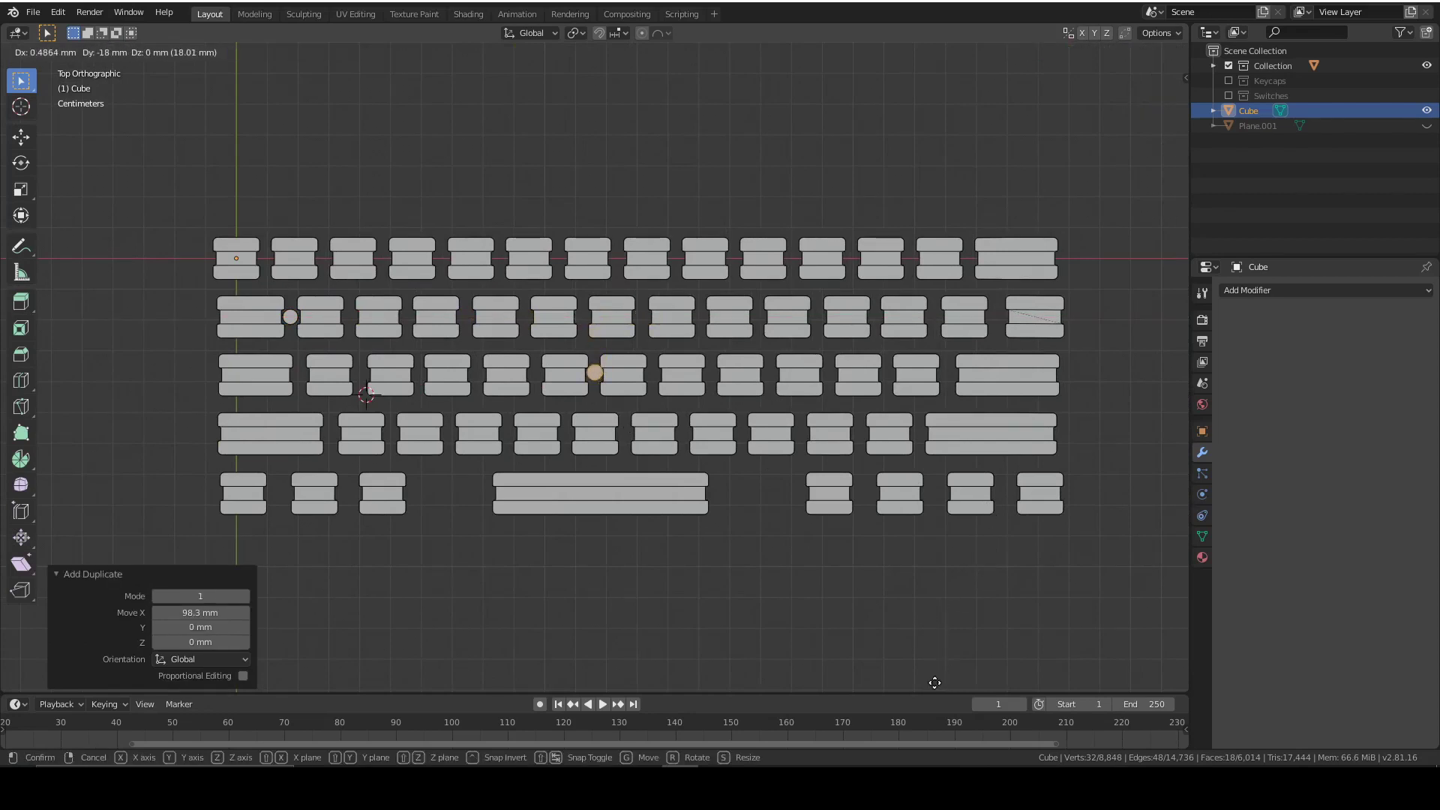
click(934, 684)
Step: Shift the third row's cylinder 0.491 mm along Y to centre it between the notches of its neighbouring cutters
key(KP_Decimal)
scroll(831, 528, up, 4)
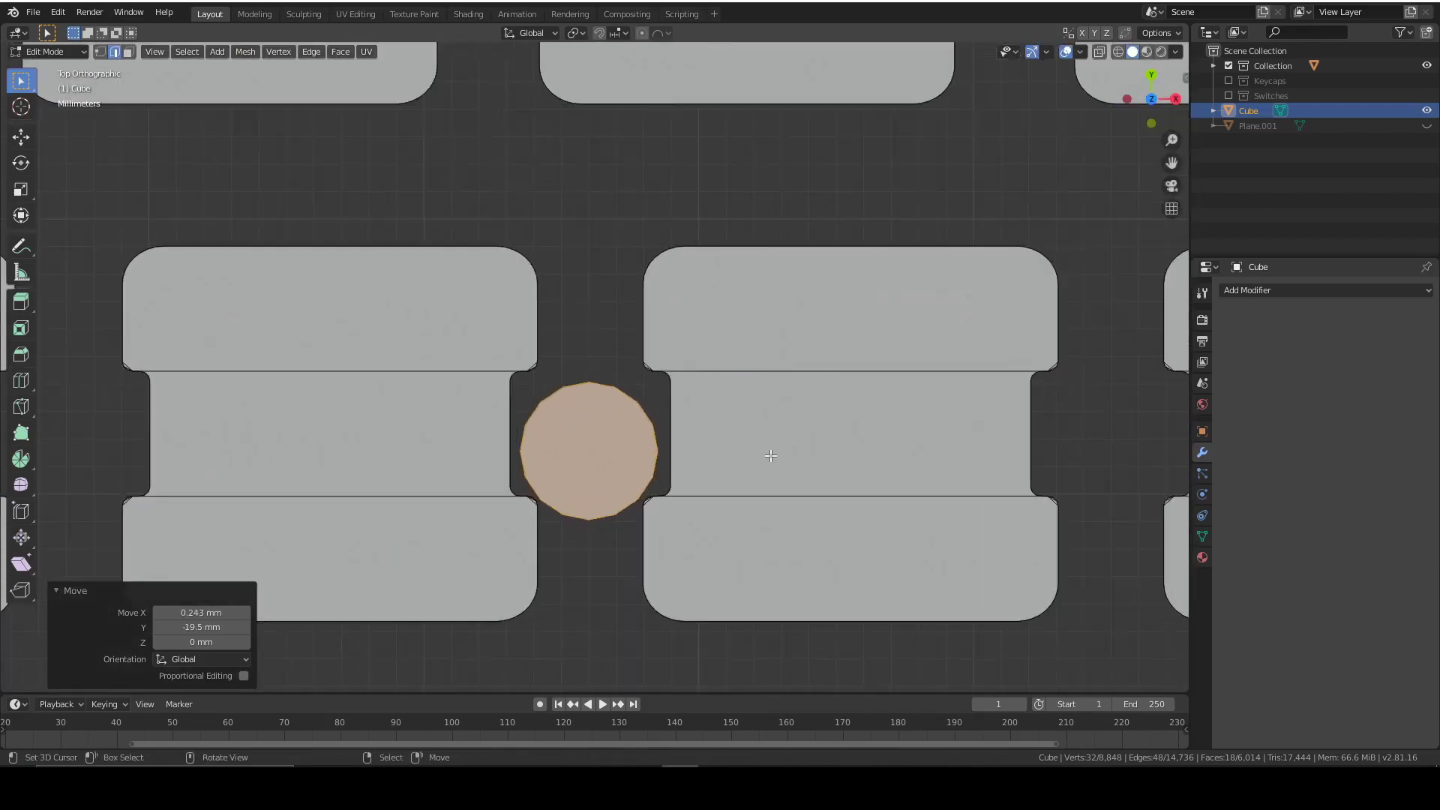
key(g)
key(y)
click(785, 443)
Step: Duplicate the third row's cylinder 65.7 mm in X and -38.3 mm in Y, beside the first small cutter right of the spacebar
scroll(785, 442, down, 8)
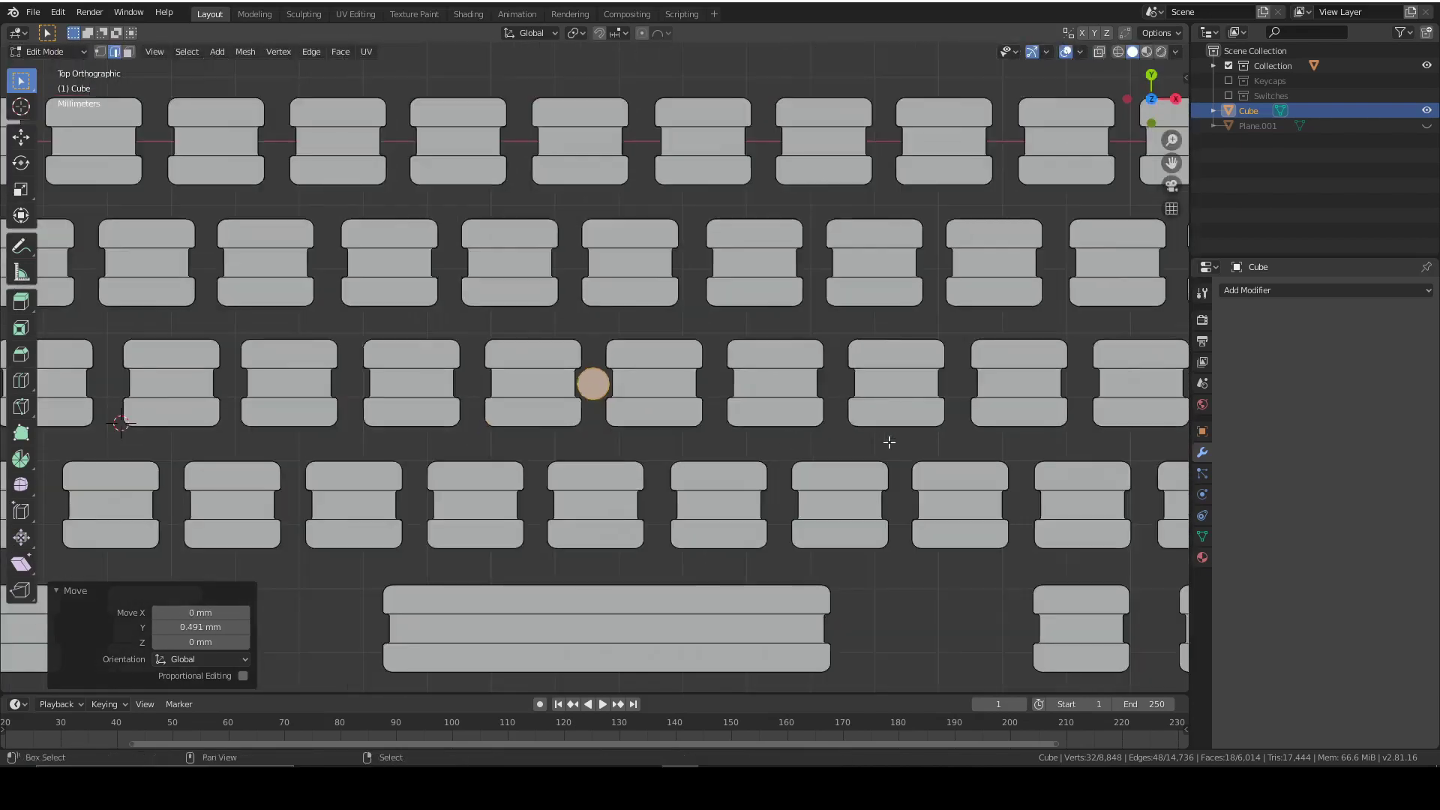
shift+middle_drag(891, 440, 659, 385)
scroll(680, 406, down, 2)
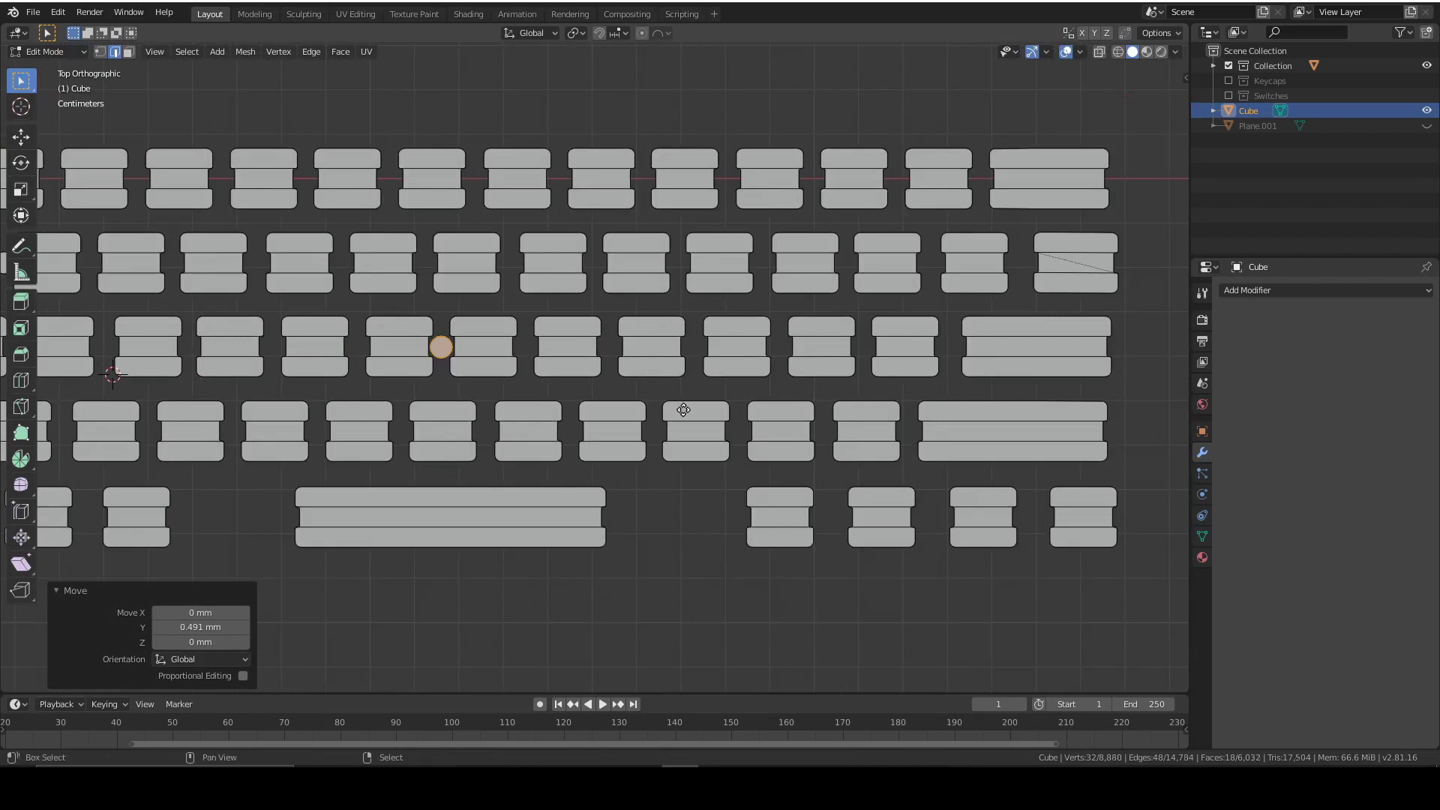
key(shift+d)
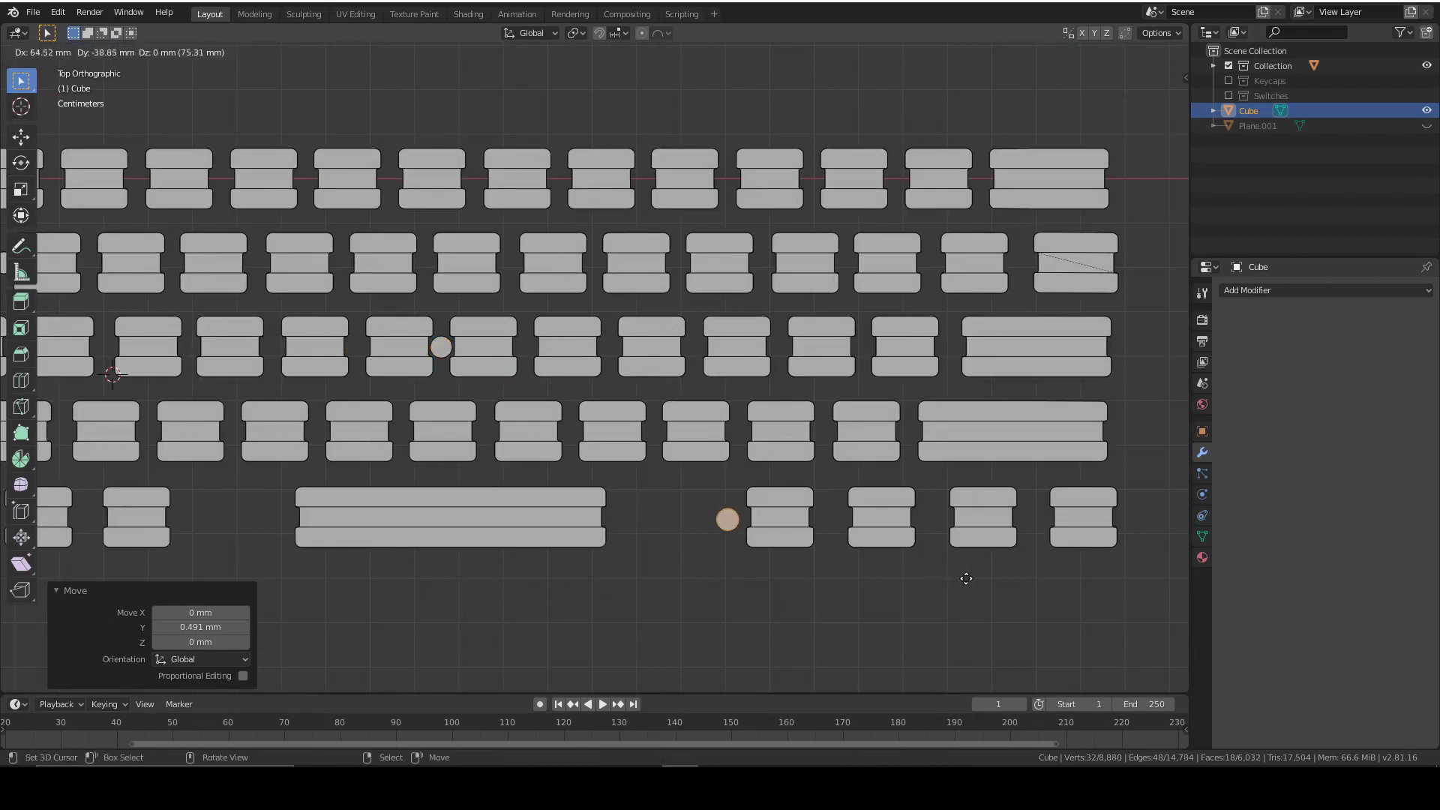
click(967, 578)
Step: Duplicate the bottom row's cylinder 64.9 mm in X and 48.8 mm in Y, between the second and third rows near their right end
shift+middle_drag(983, 426, 696, 466)
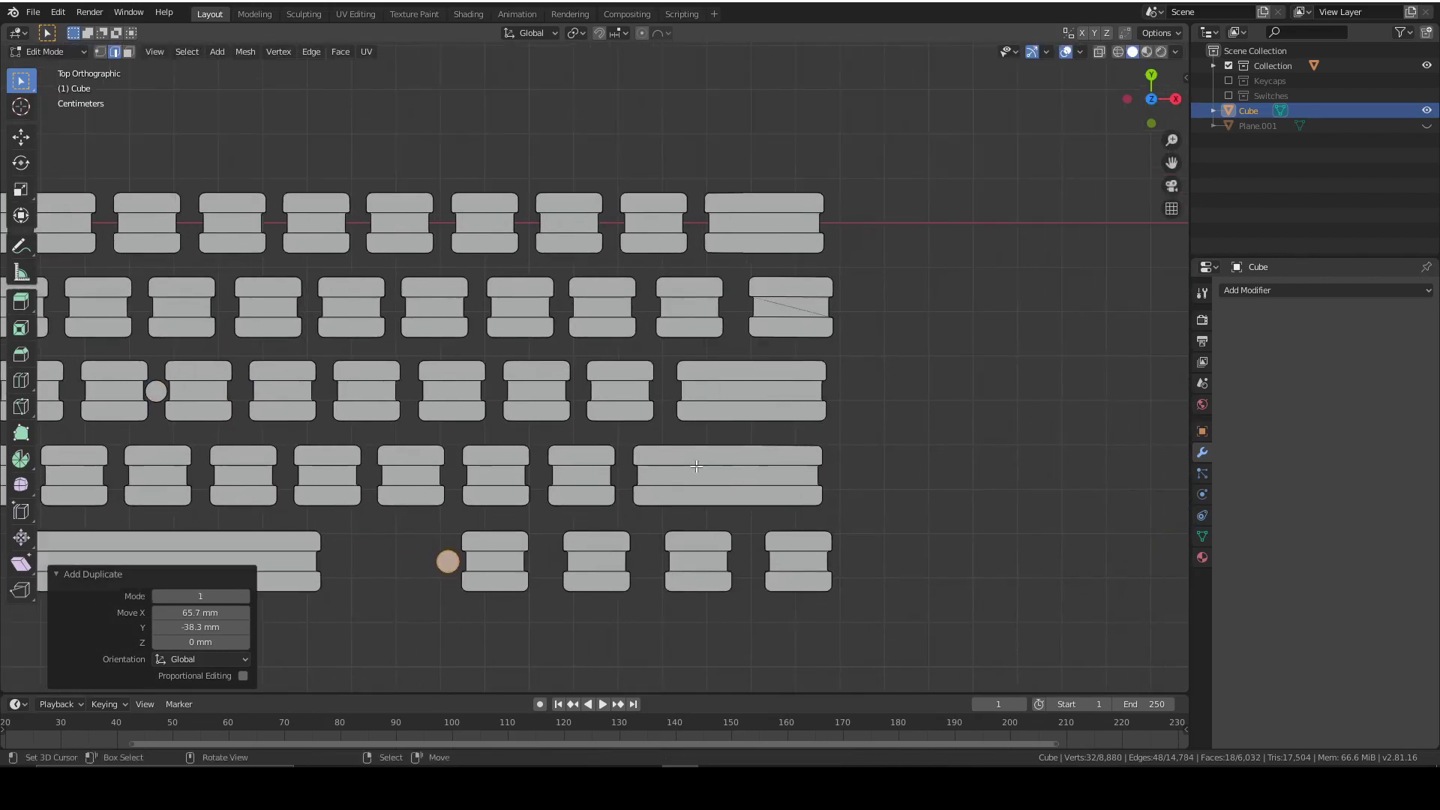
key(shift+d)
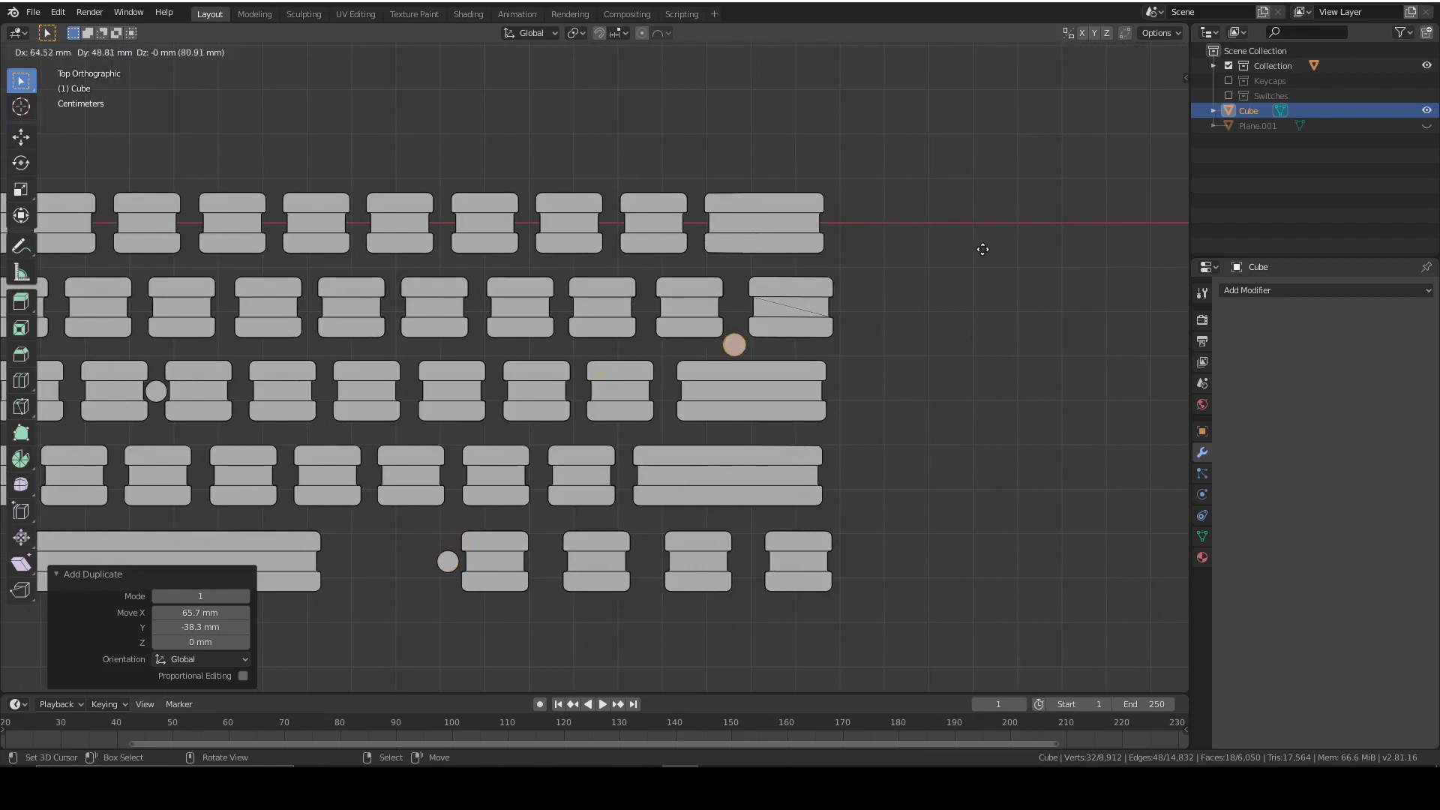
click(984, 249)
Step: Duplicate that cylinder -233 mm in X and -40.3 mm in Y, to just above the gap between the bottom row's first two cutters
scroll(462, 420, down, 4)
shift+middle_drag(462, 420, 638, 402)
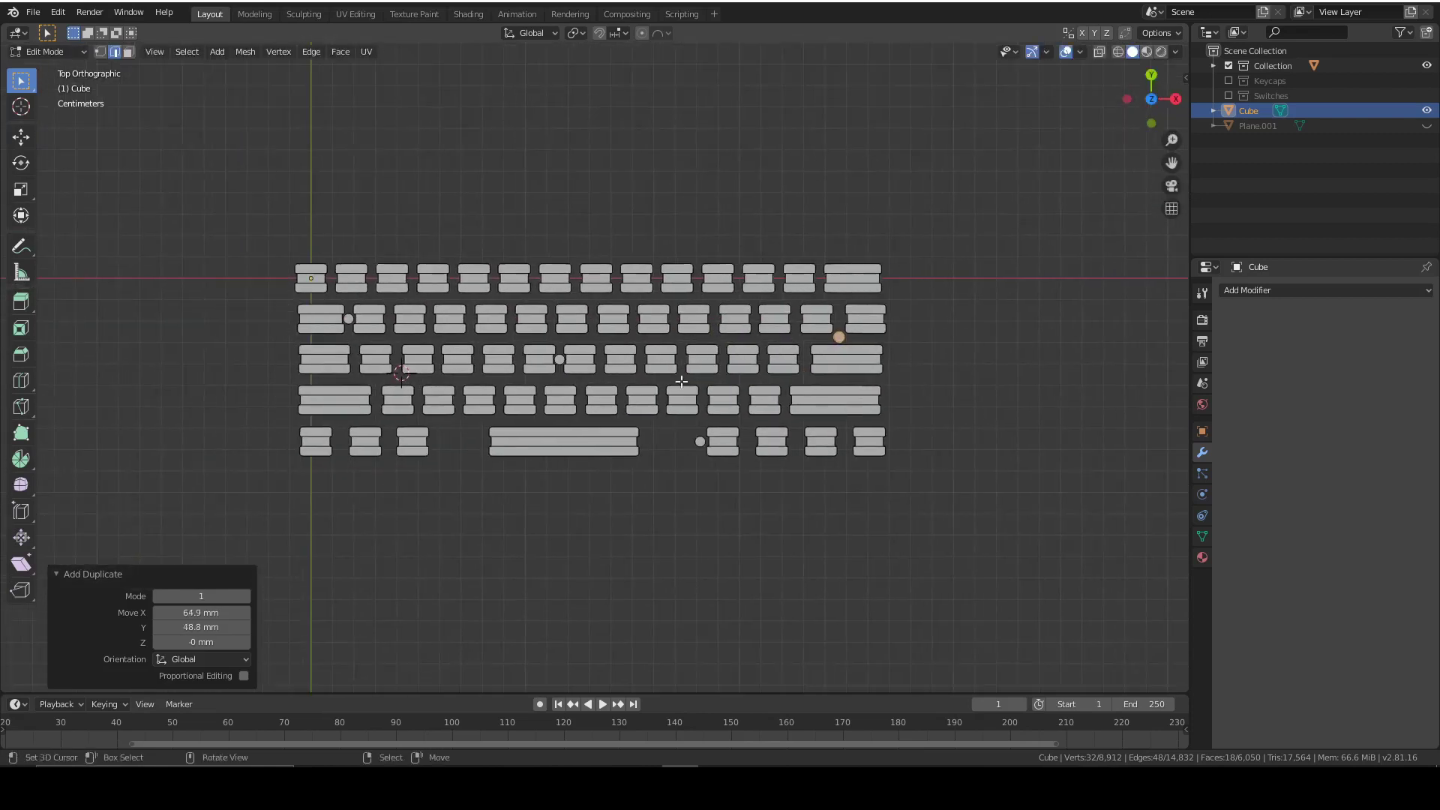
shift+middle_drag(548, 441, 745, 378)
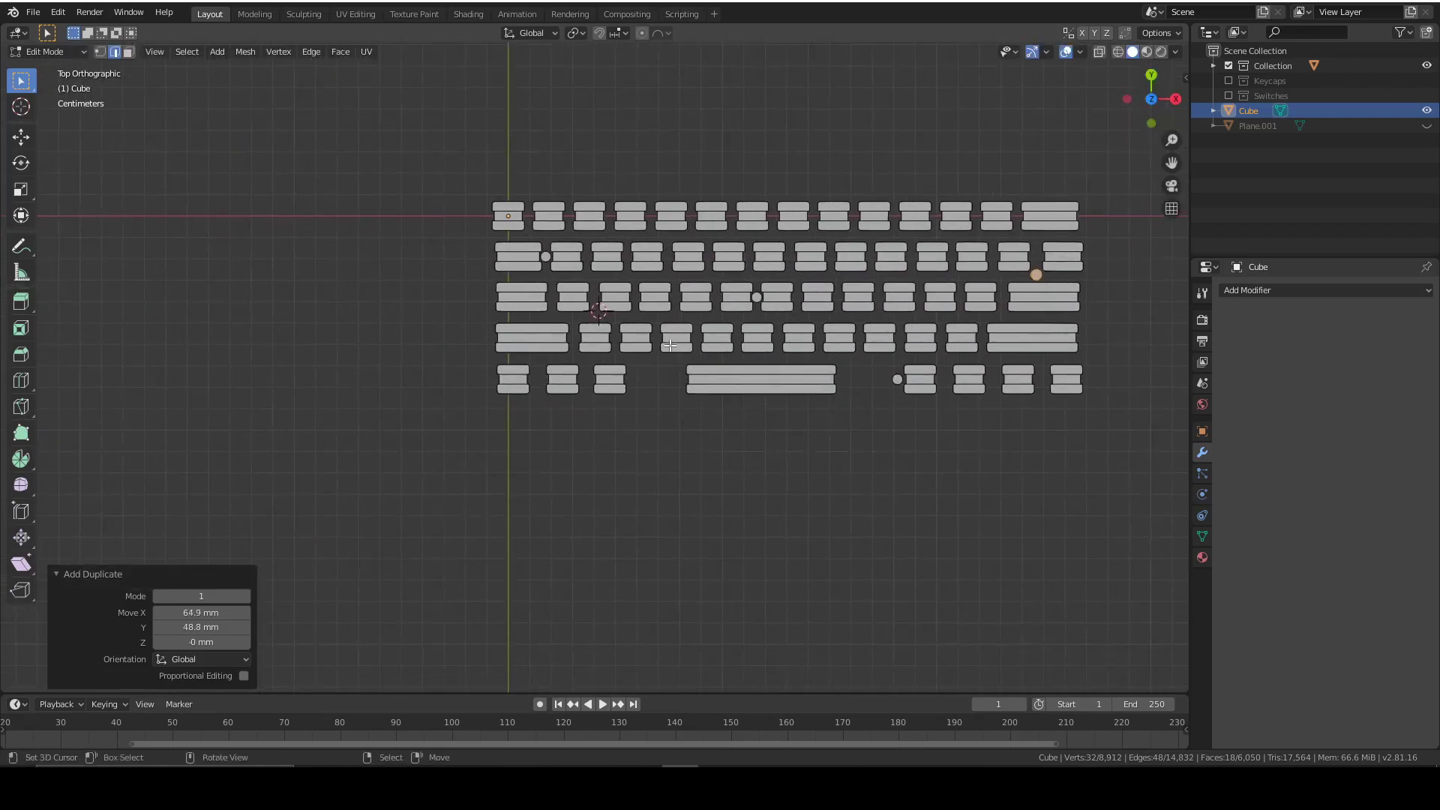
key(shift+d)
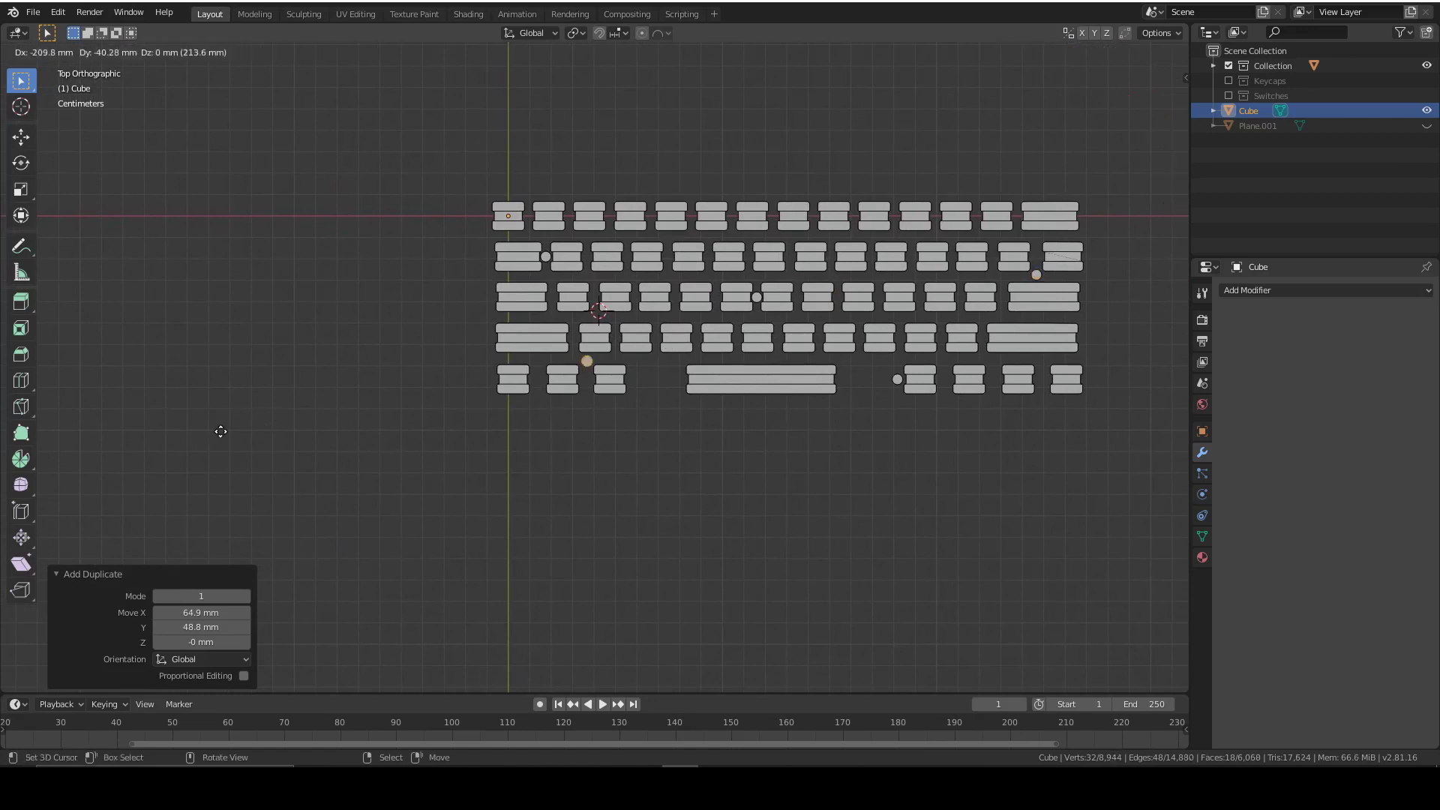
click(171, 428)
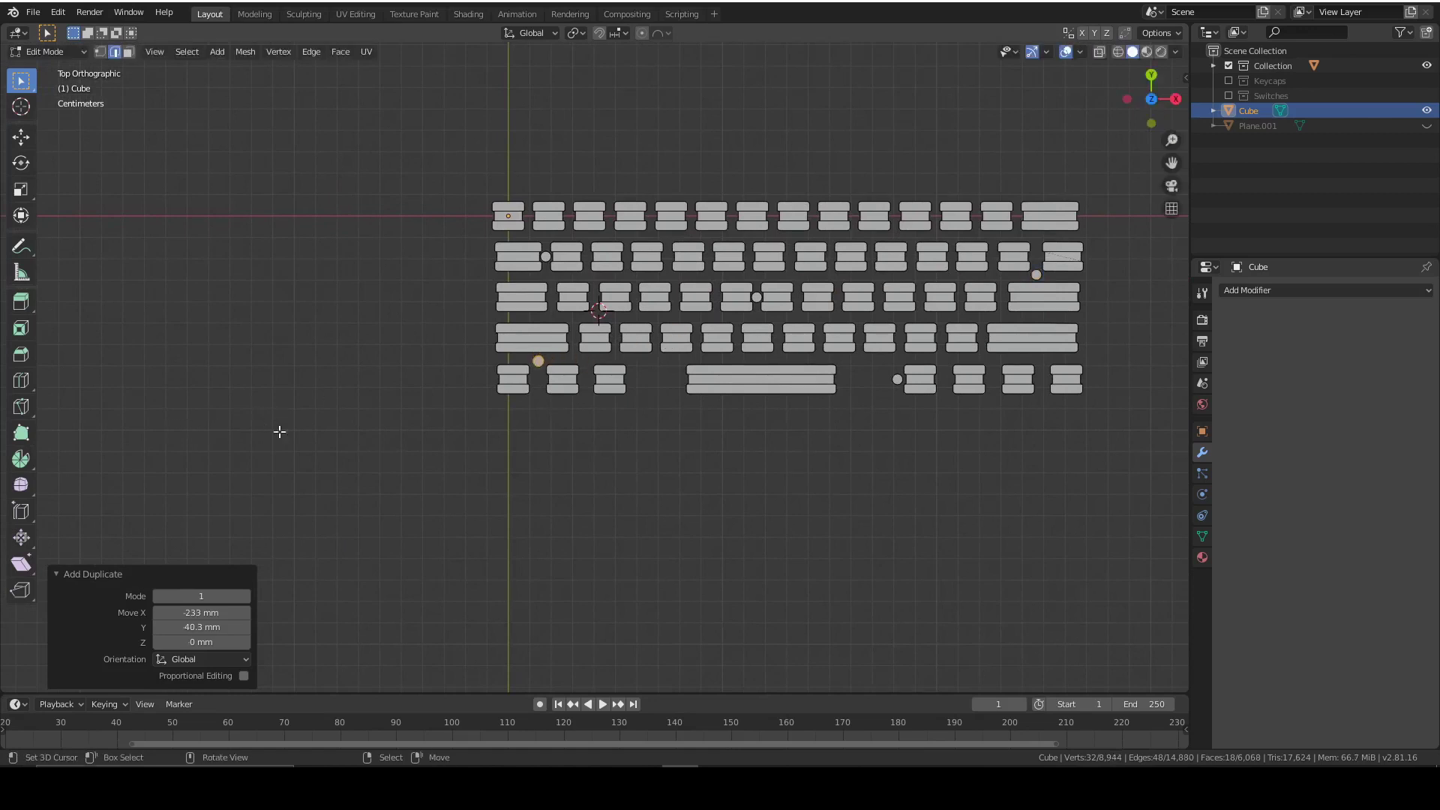
Step: Add a cube to the cutter mesh and scale it down until it is slightly narrower than a single switch cutter
scroll(592, 387, down, 1)
shift+middle_drag(730, 310, 585, 366)
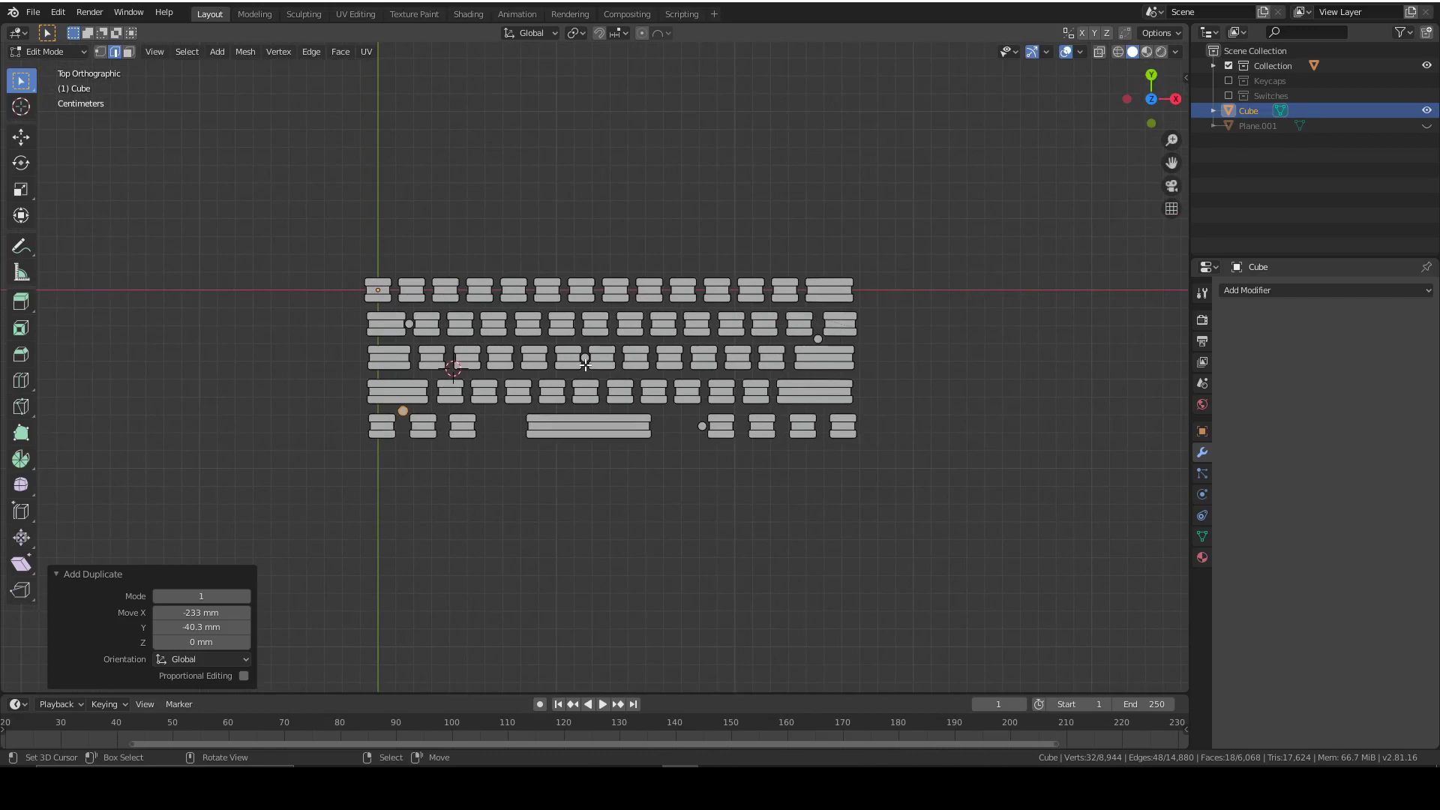
scroll(585, 365, up, 3)
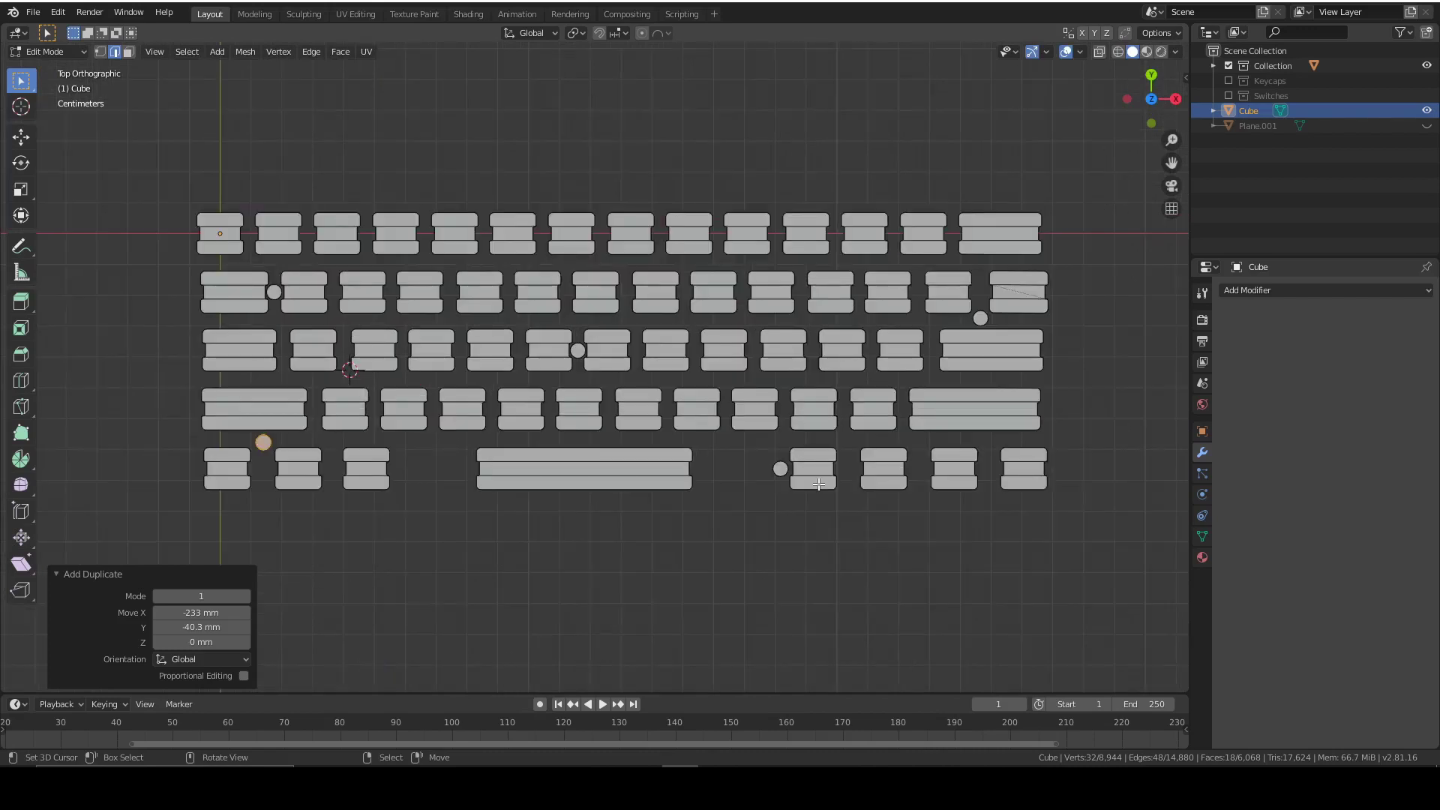
scroll(819, 485, down, 2)
scroll(846, 469, down, 1)
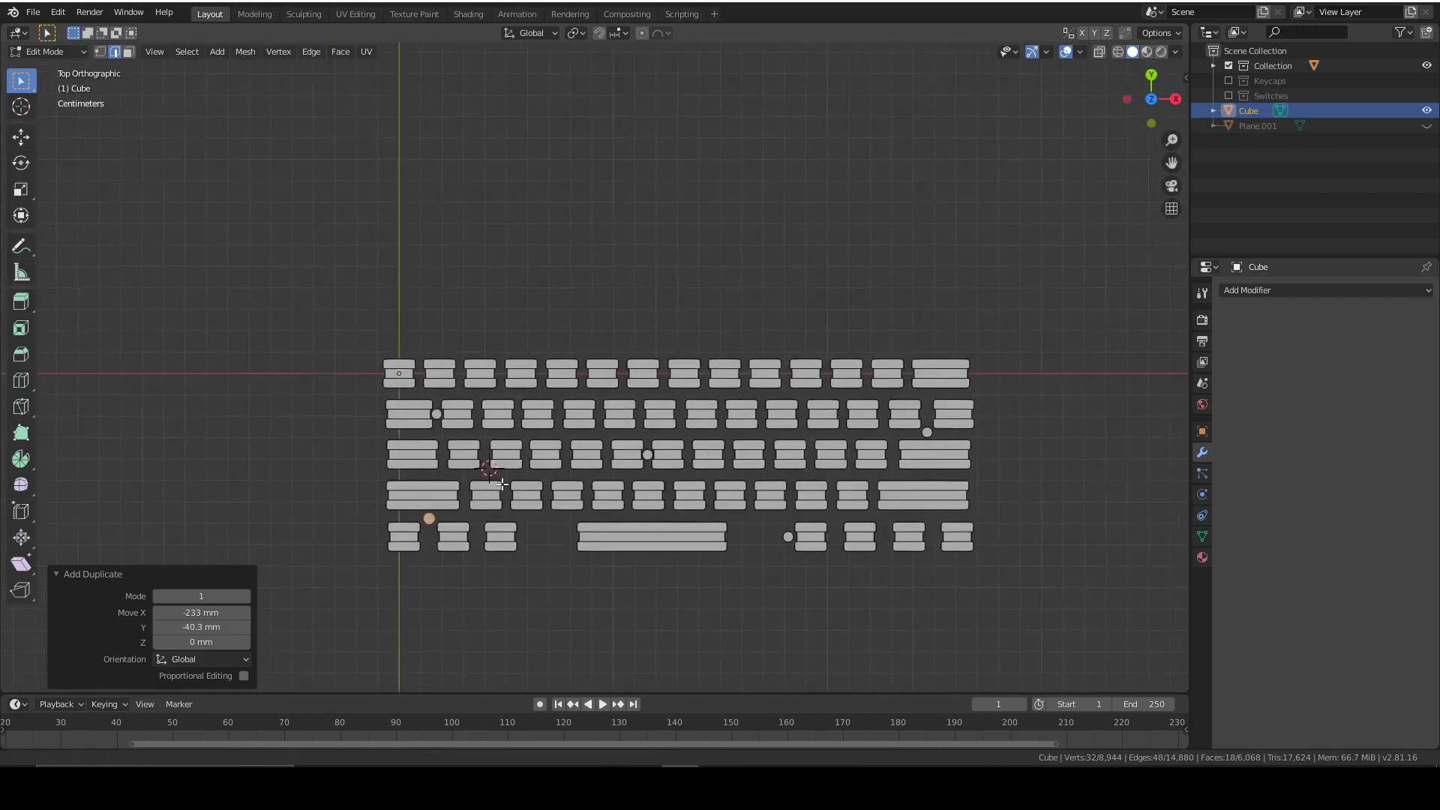
shift+middle_drag(752, 547, 756, 488)
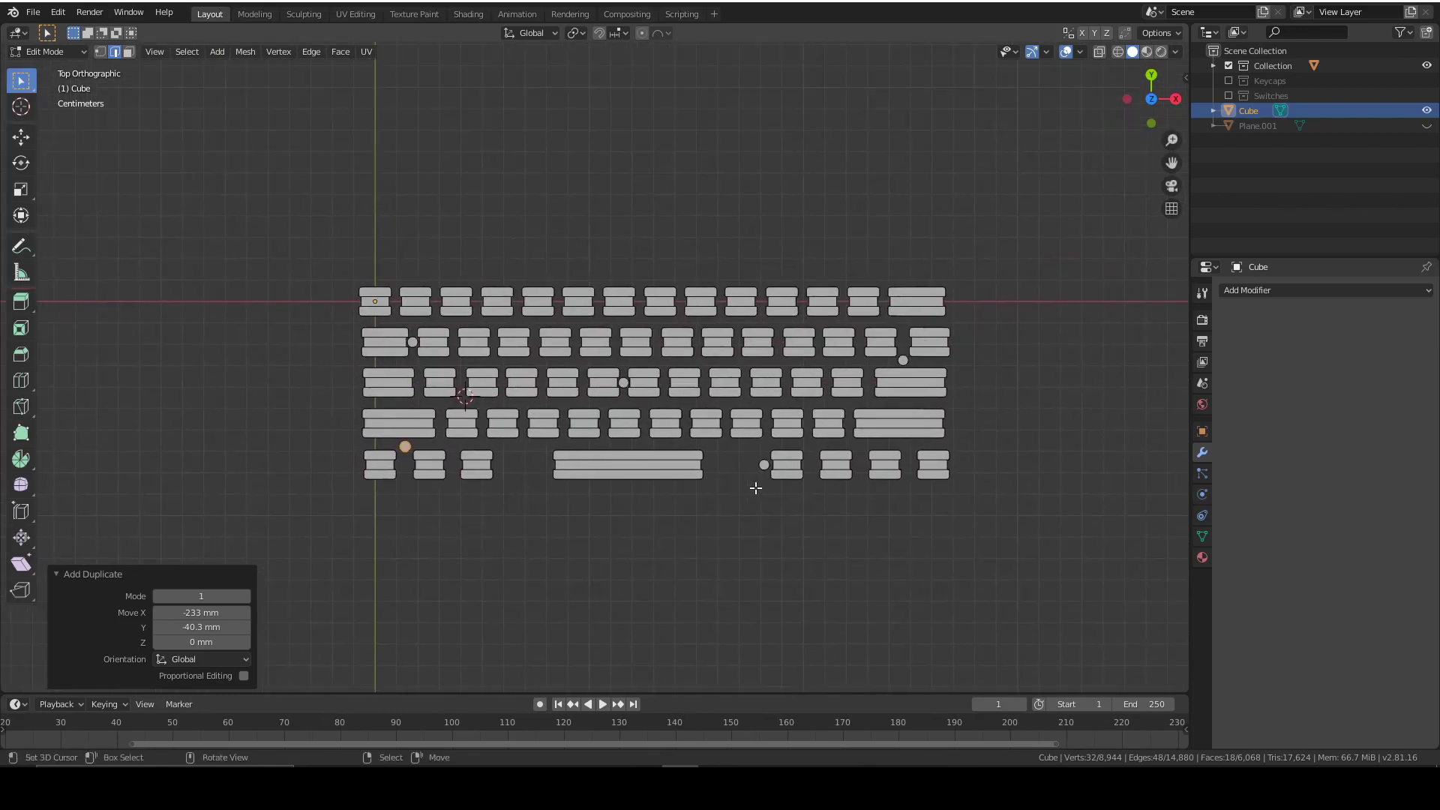
scroll(755, 488, up, 3)
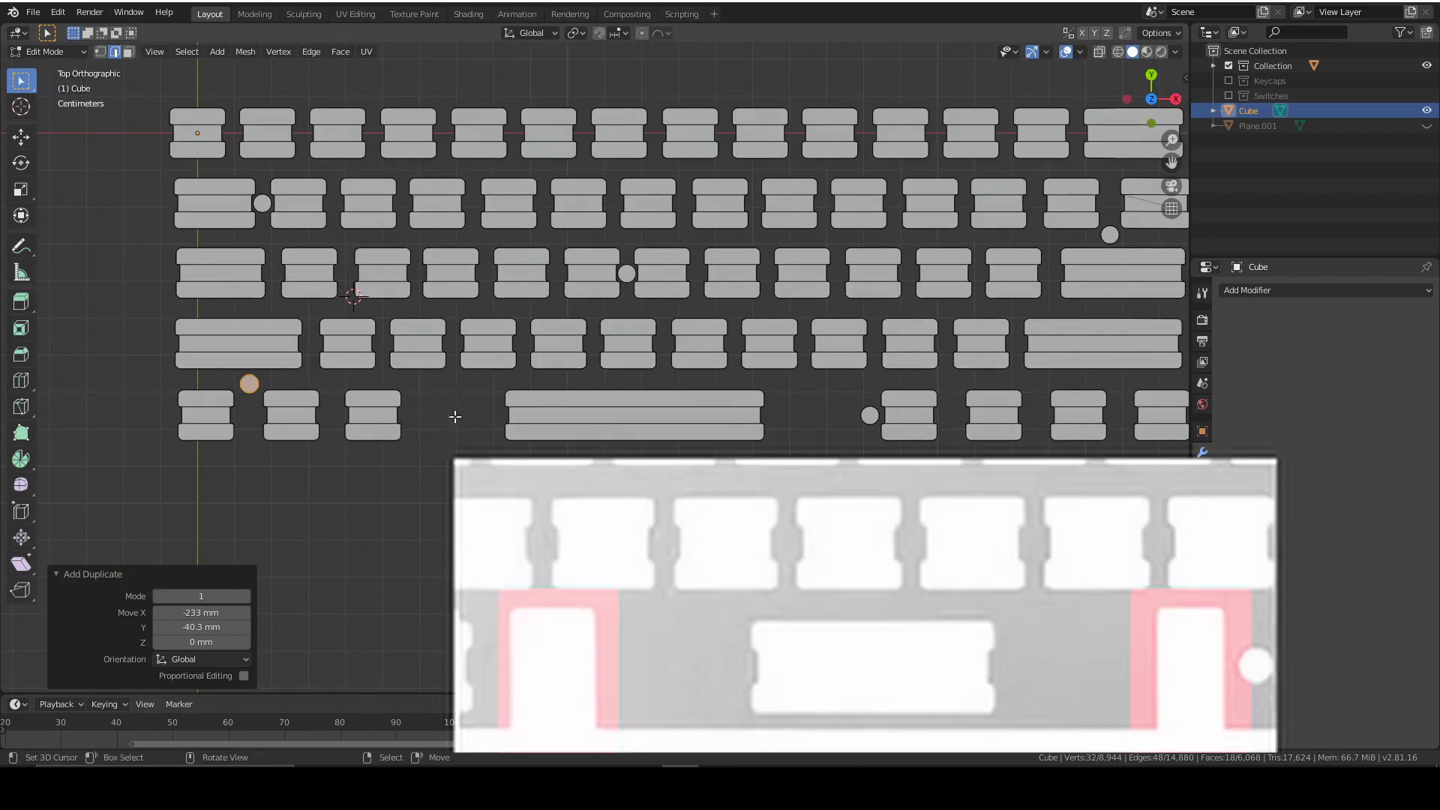
key(shift+a)
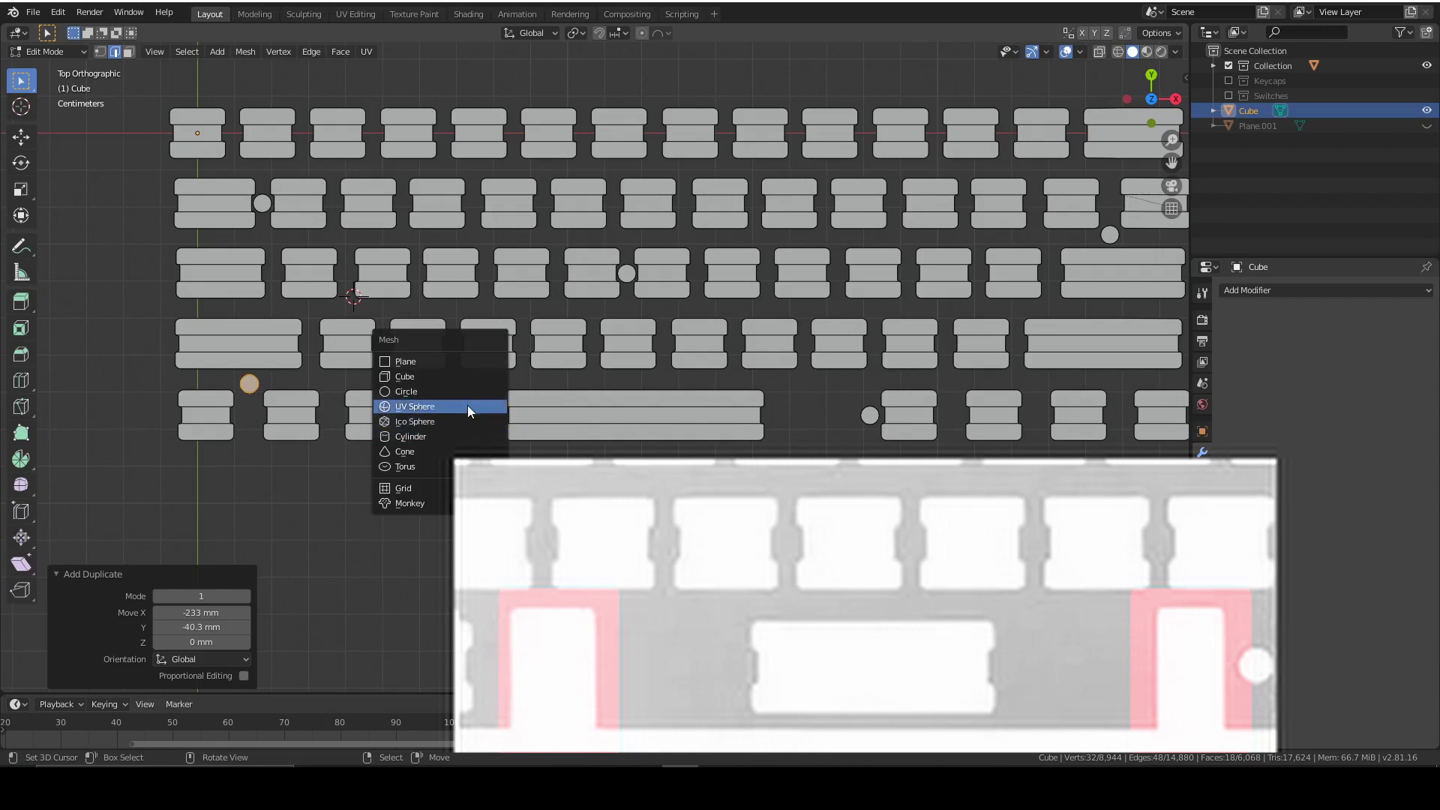
click(417, 377)
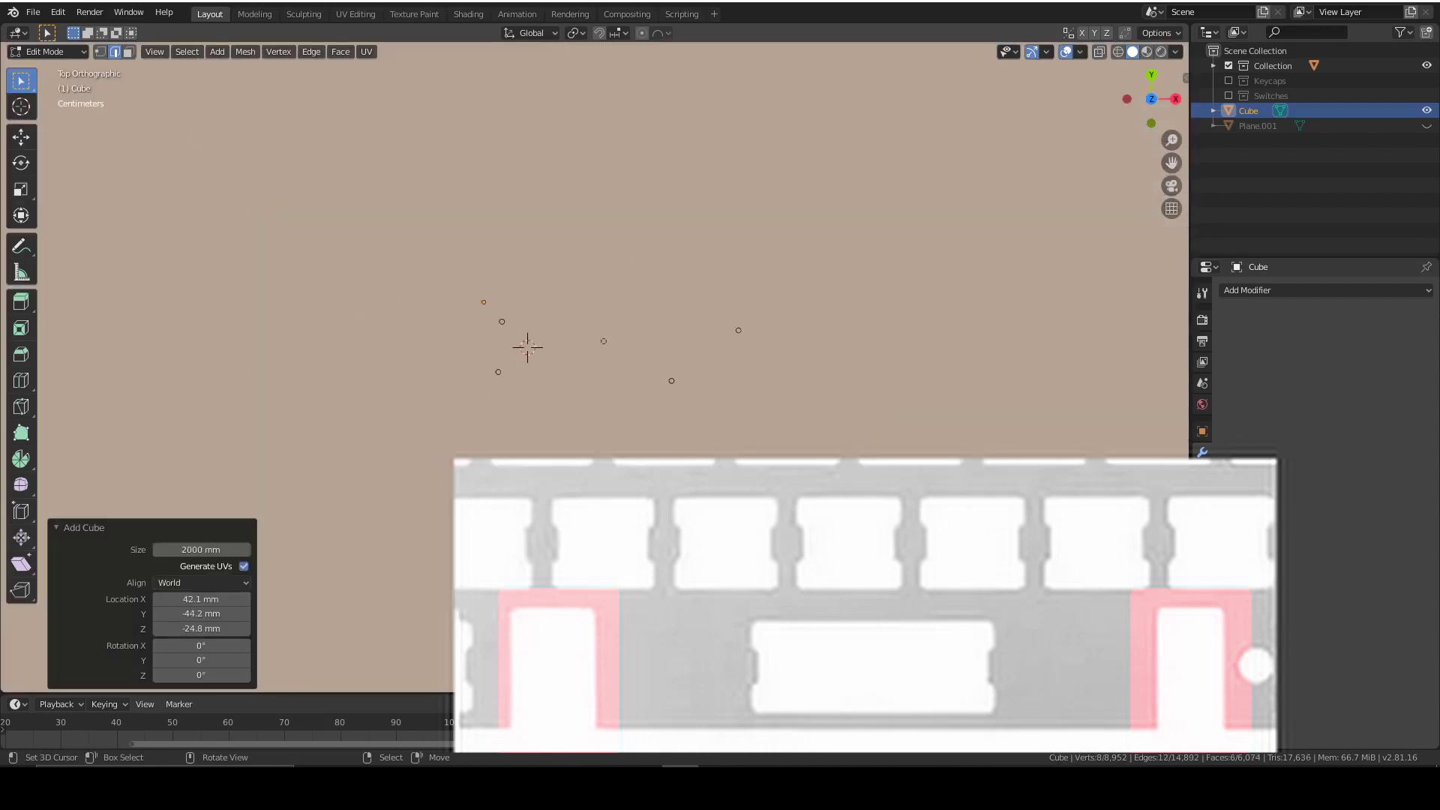
scroll(555, 348, down, 6)
key(s)
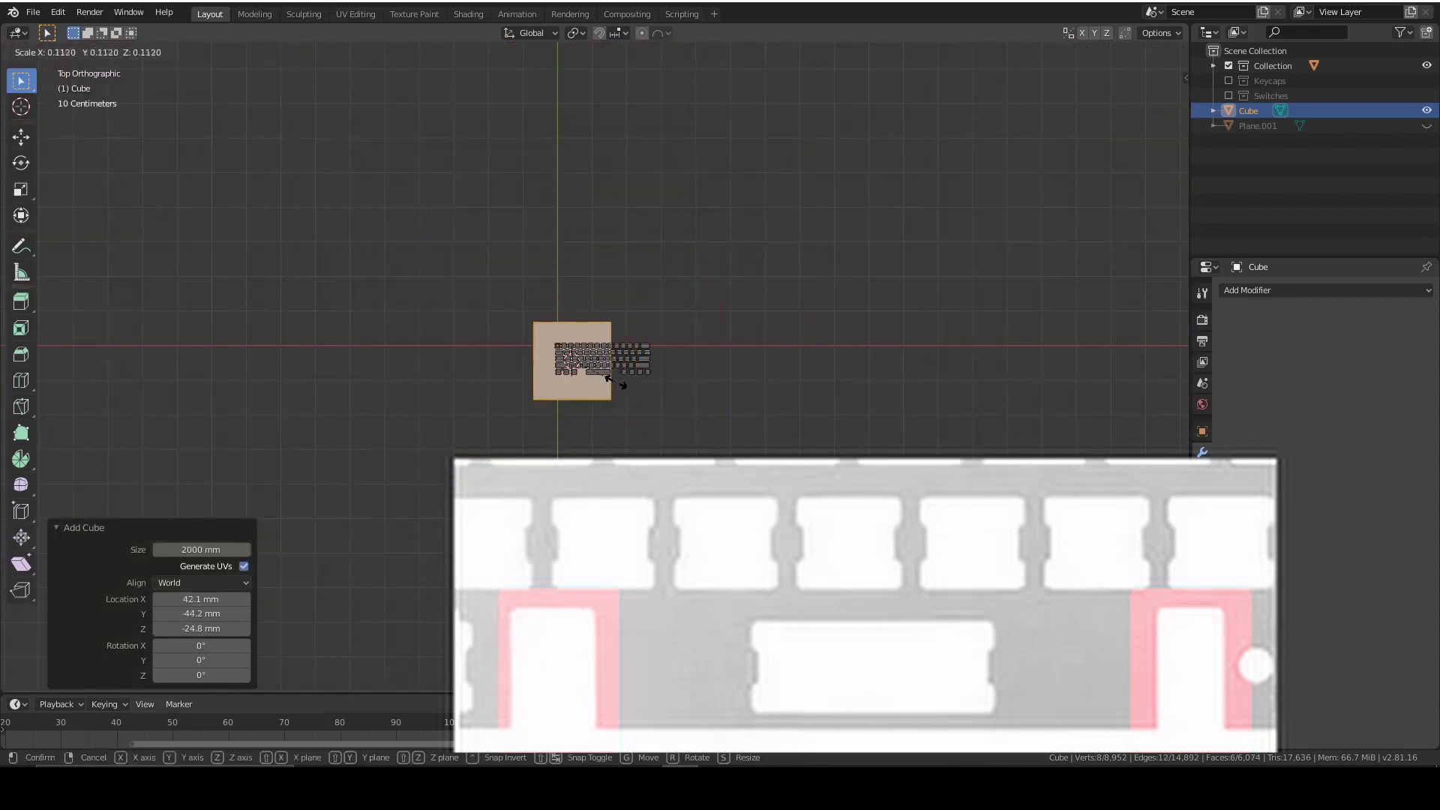
click(597, 369)
Step: Move the small cube 30.2 mm in X and -30.9 mm in Y, into the gap left of the spacebar cutter
scroll(597, 369, up, 5)
key(g)
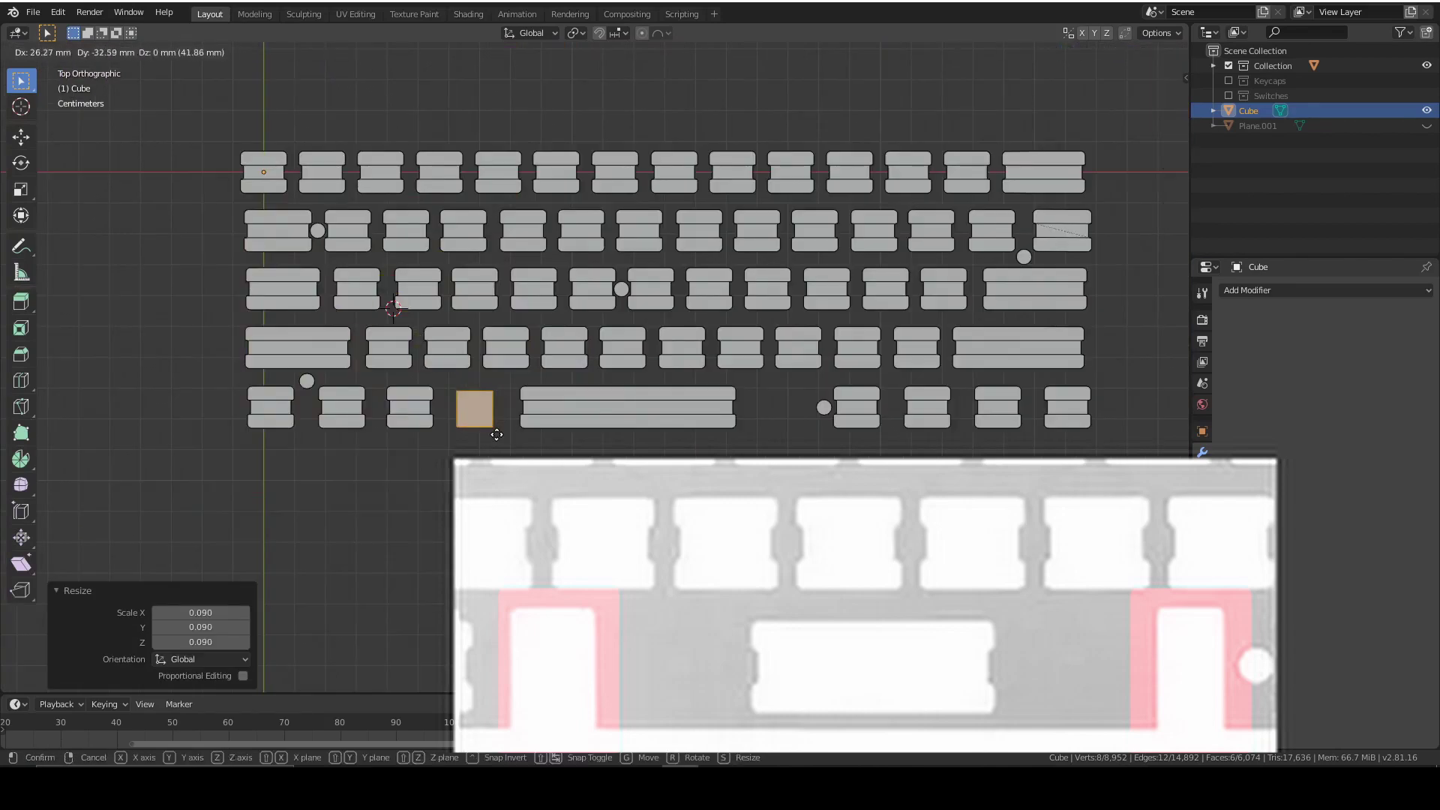
click(509, 429)
Step: Stretch the cube along Y into an upright rectangle and move it -0.486 mm in X and -2.92 mm in Y
key(s)
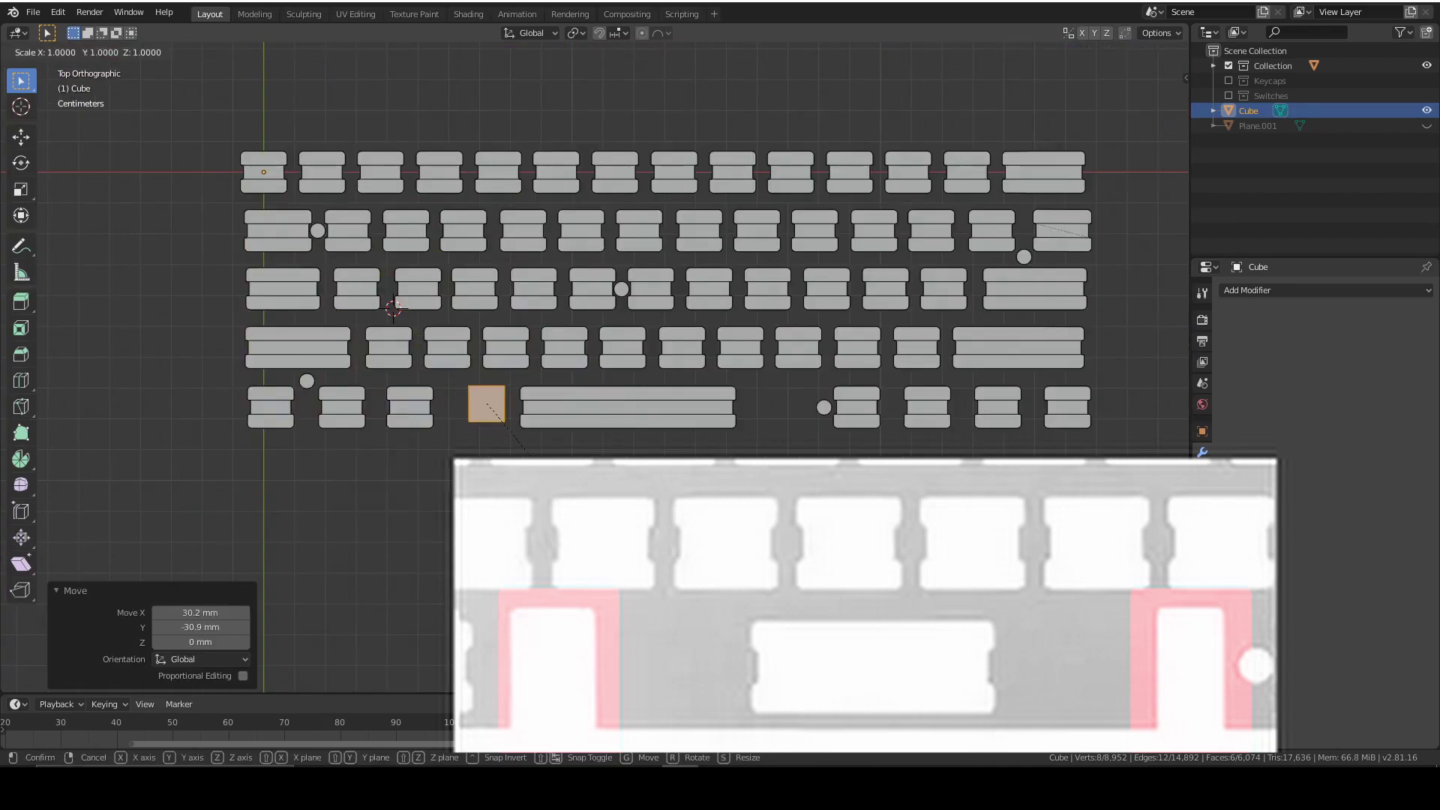
key(y)
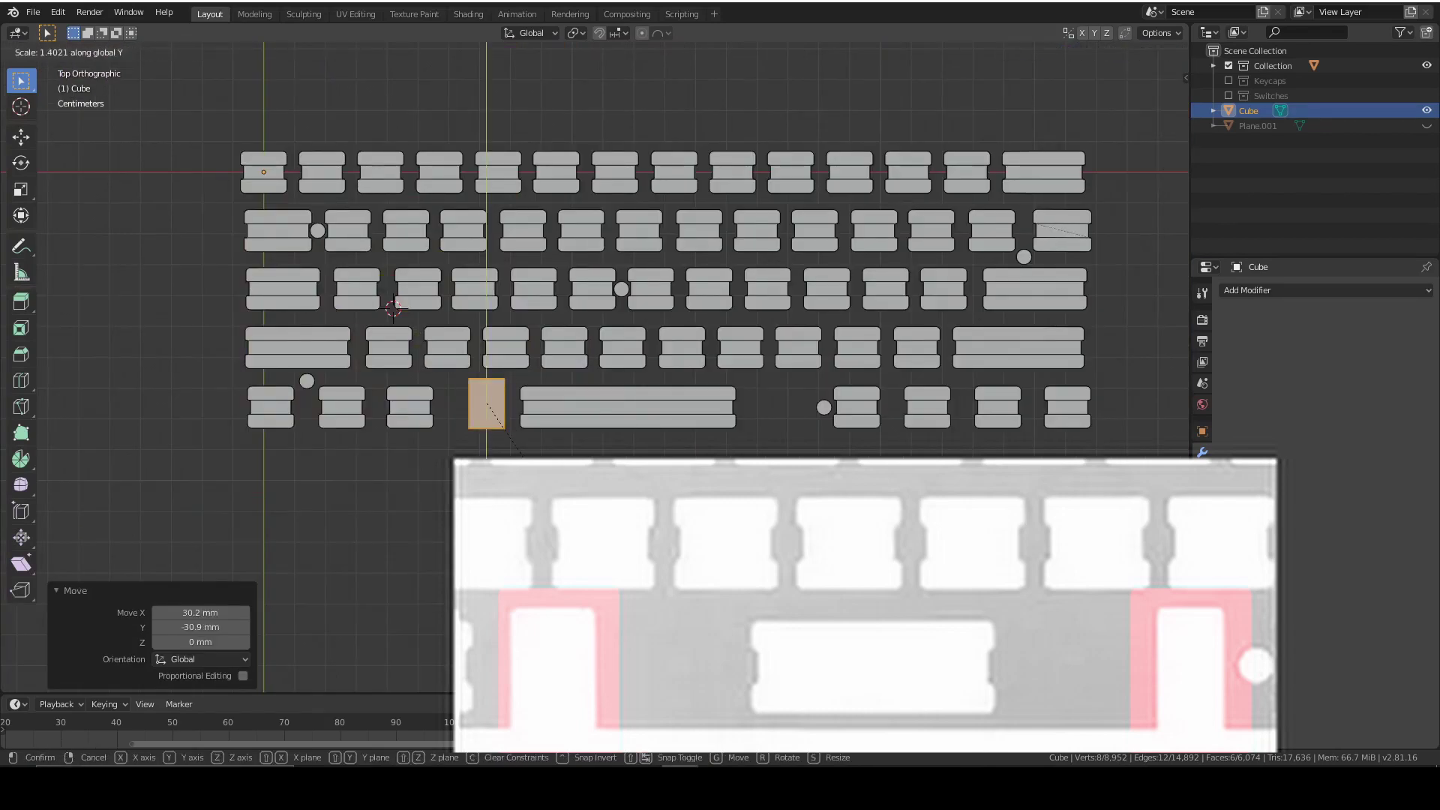
click(523, 462)
key(g)
click(521, 471)
Step: Duplicate the rectangular cutter 94.6 mm along X into the gap right of the spacebar cutter
key(g)
key(x)
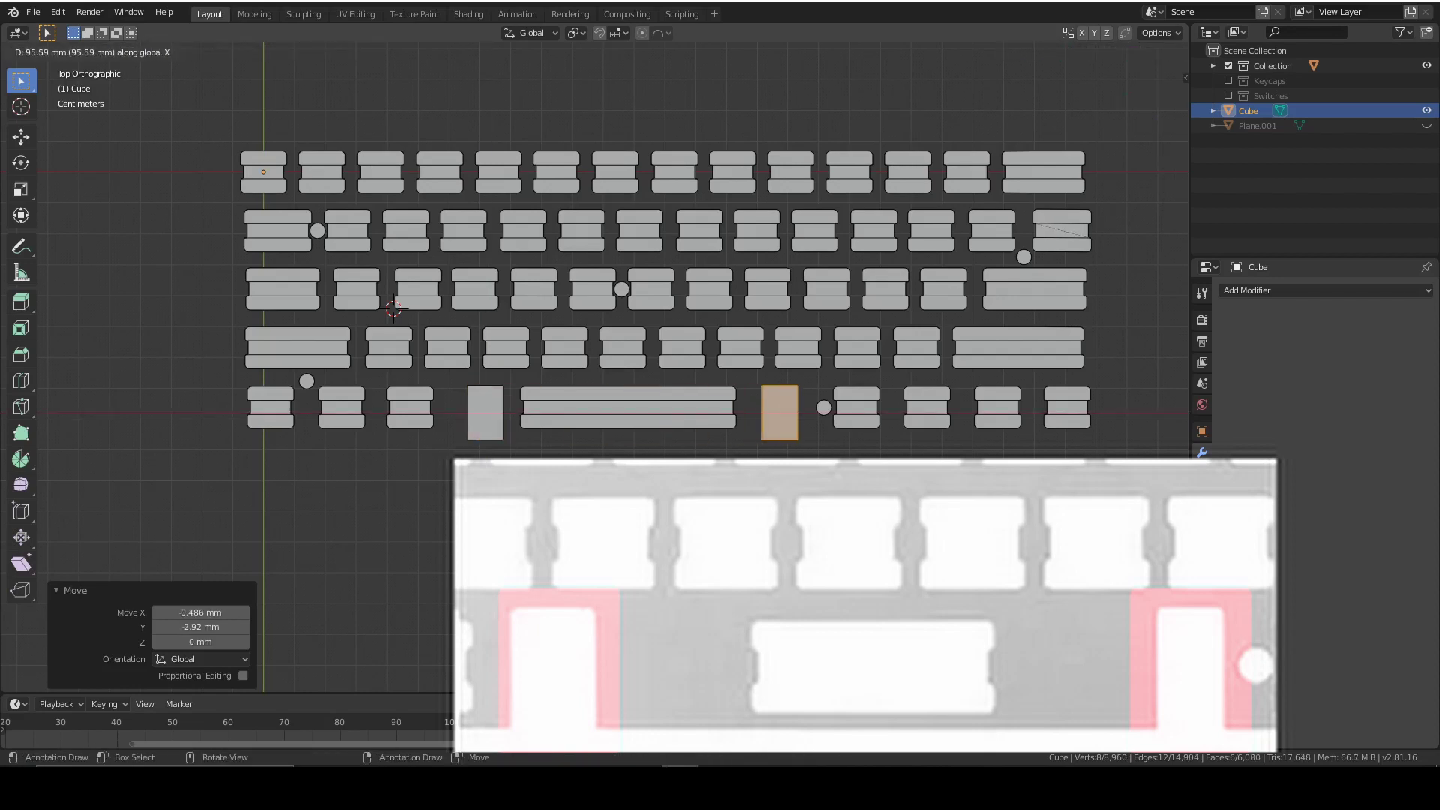
key(Return)
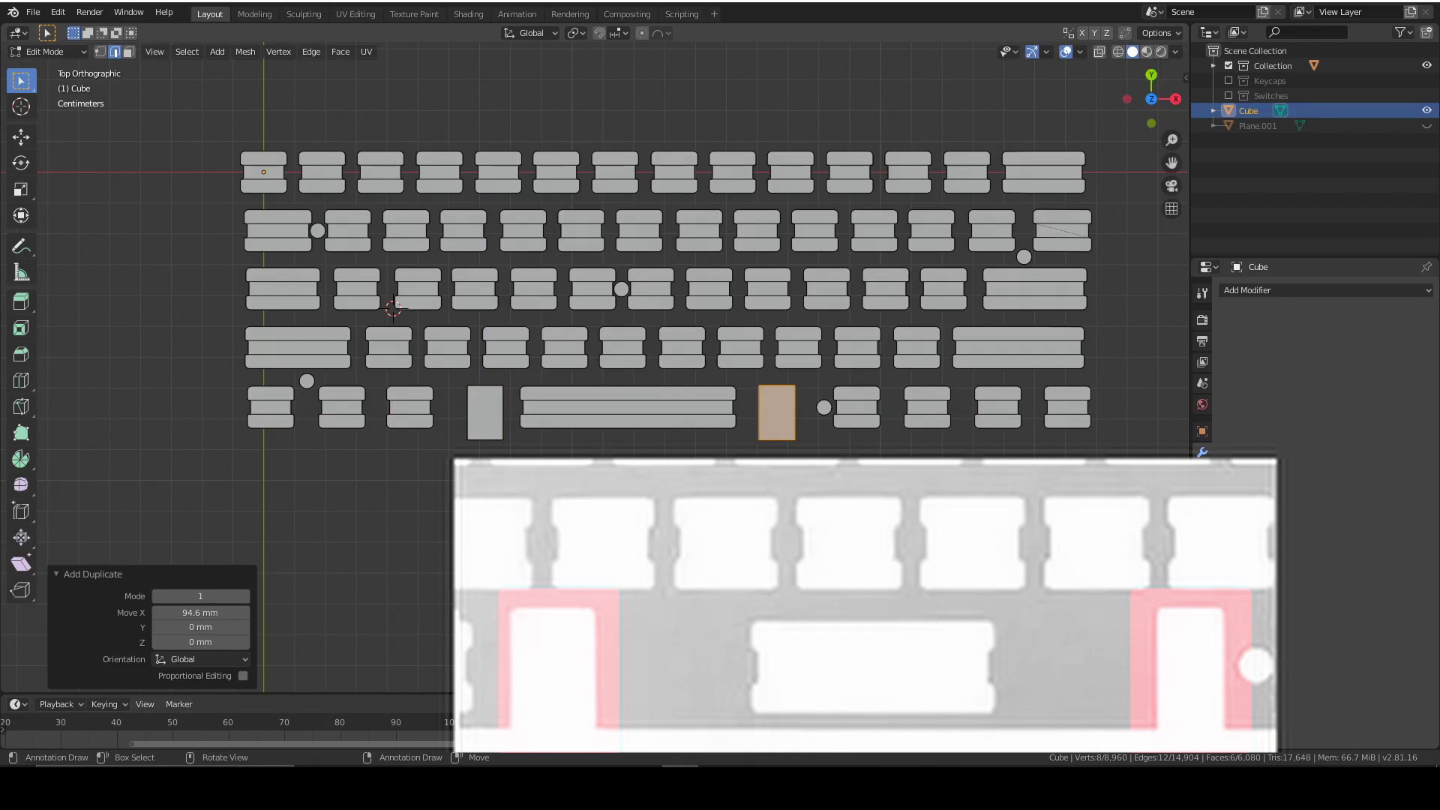
Step: Move the end faces of the five cylinders along Z to just beyond the switch cutters, turn off X-ray and leave Edit Mode
scroll(447, 549, up, 3)
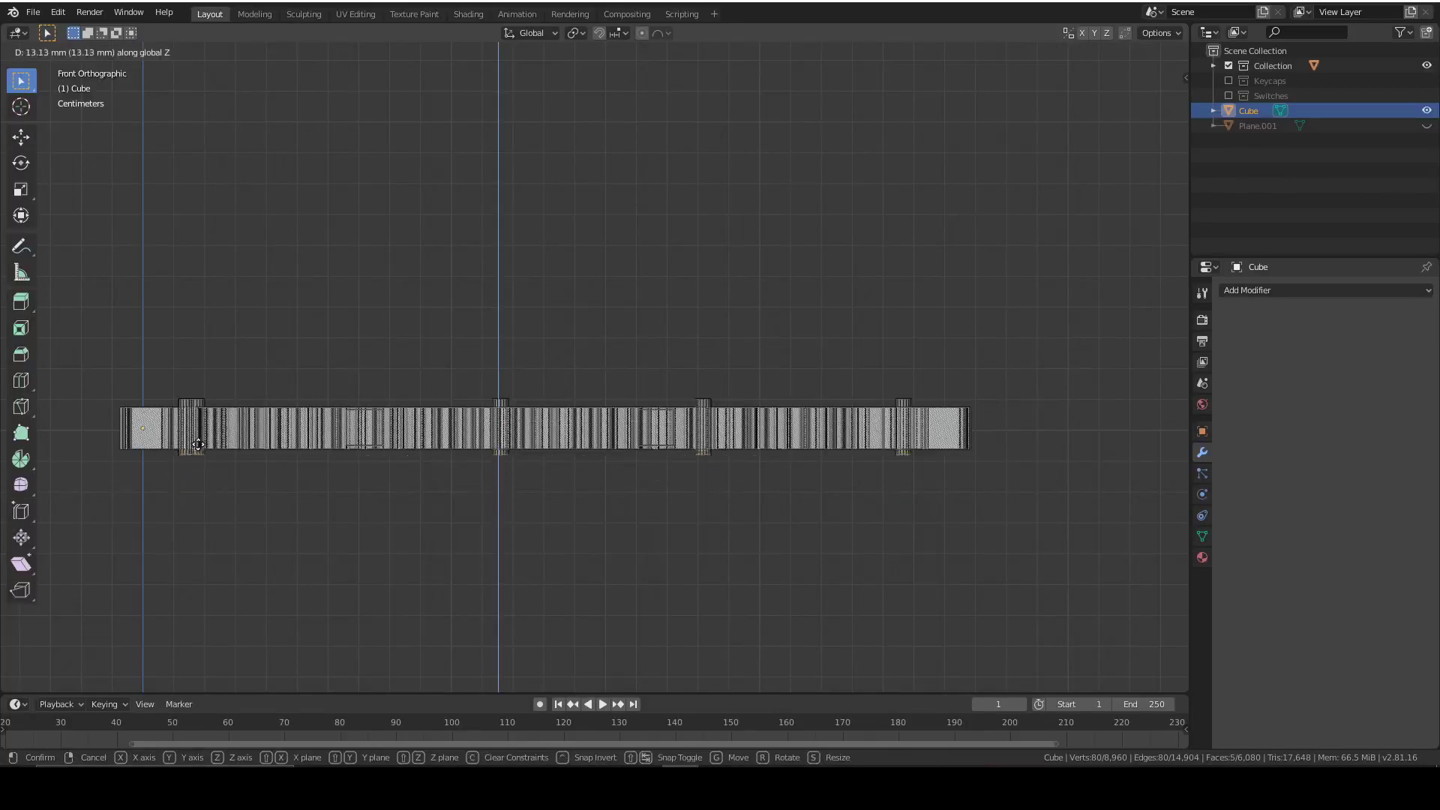
click(198, 448)
click(1099, 52)
middle_drag(1050, 116, 914, 487)
key(Tab)
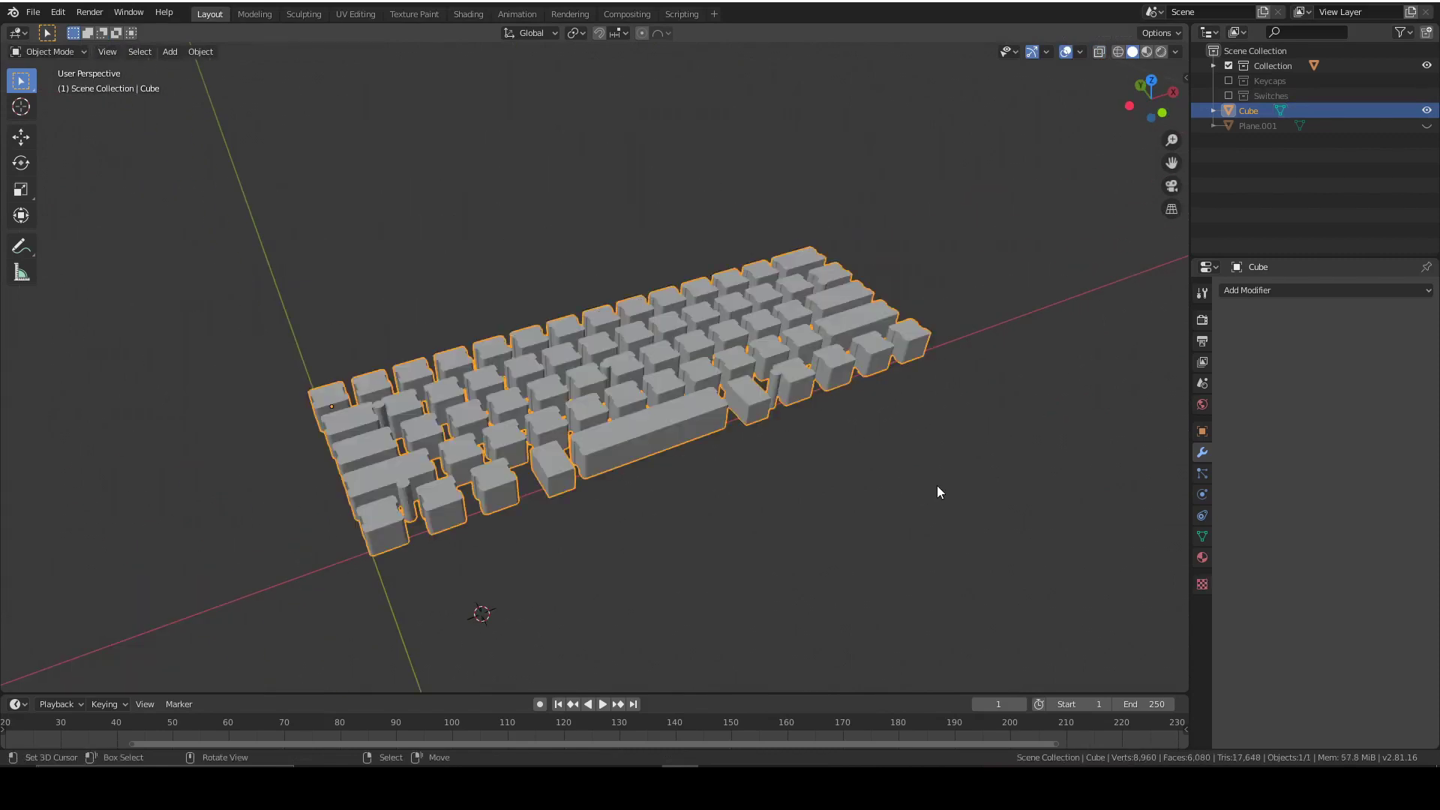
Step: Unhide Plane.001 and rename it as plate
scroll(942, 486, down, 5)
click(1426, 126)
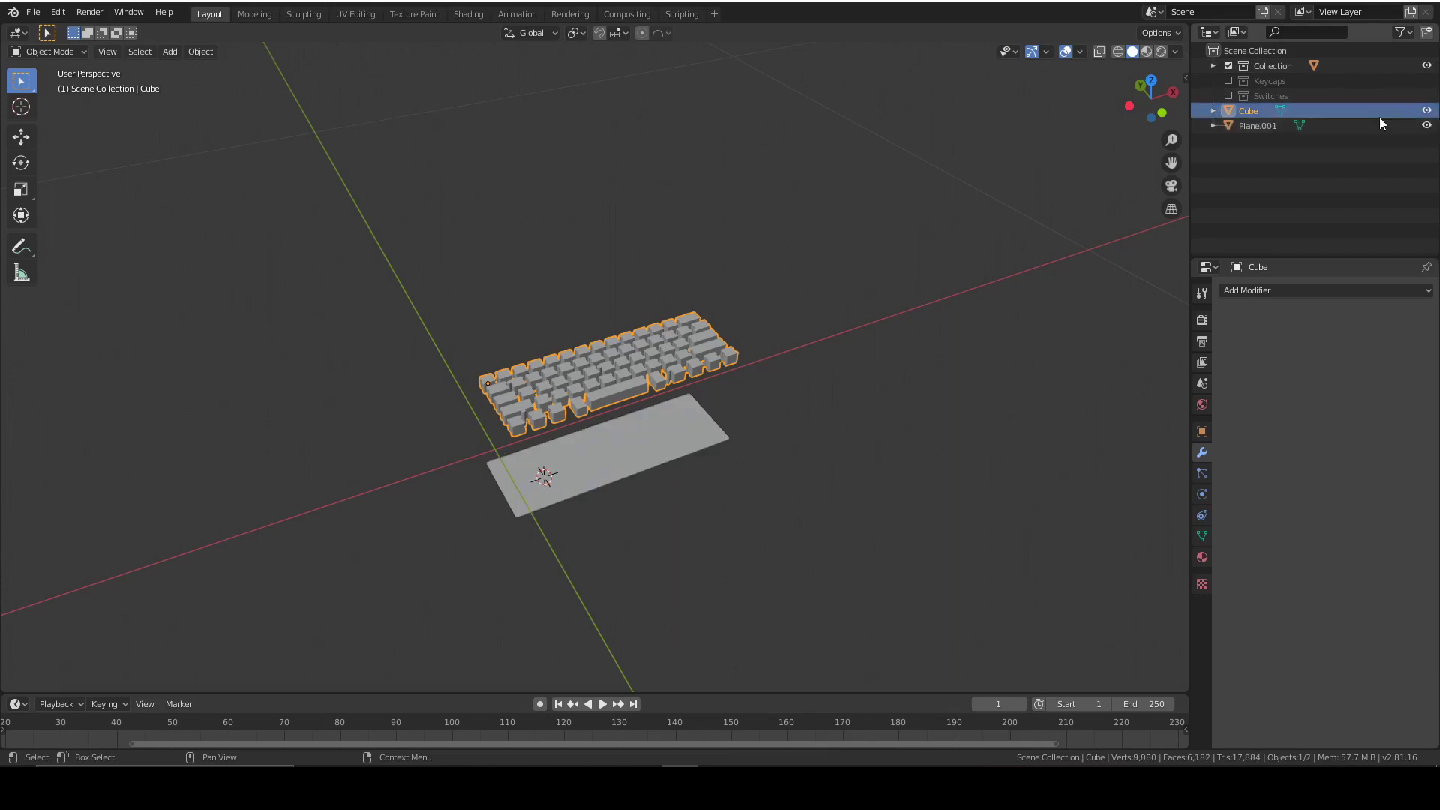
double_click(1268, 125)
text(plate)
key(Return)
Step: Raise the plate 127 mm along Z so that all cutters pass through it
scroll(744, 411, up, 5)
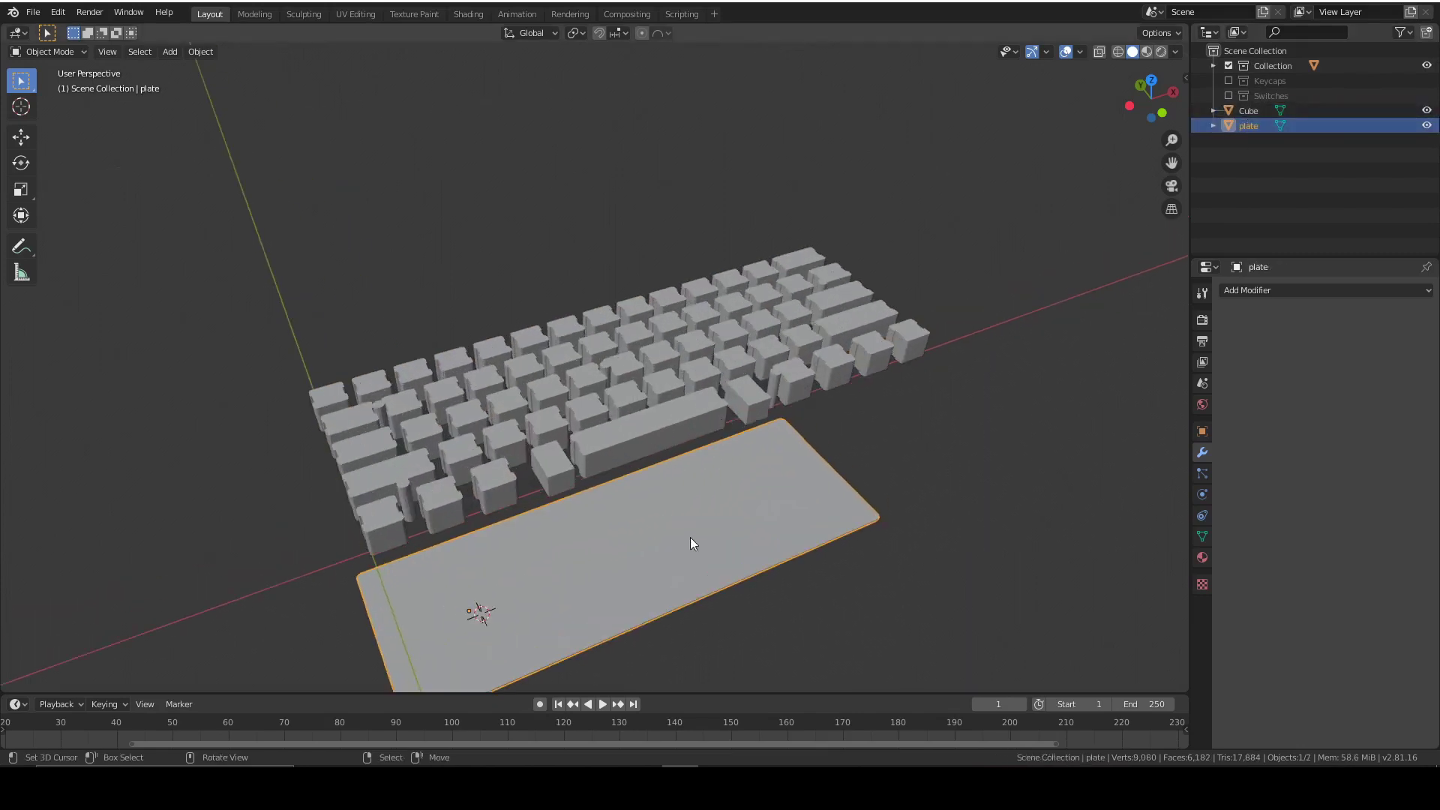
key(g)
key(z)
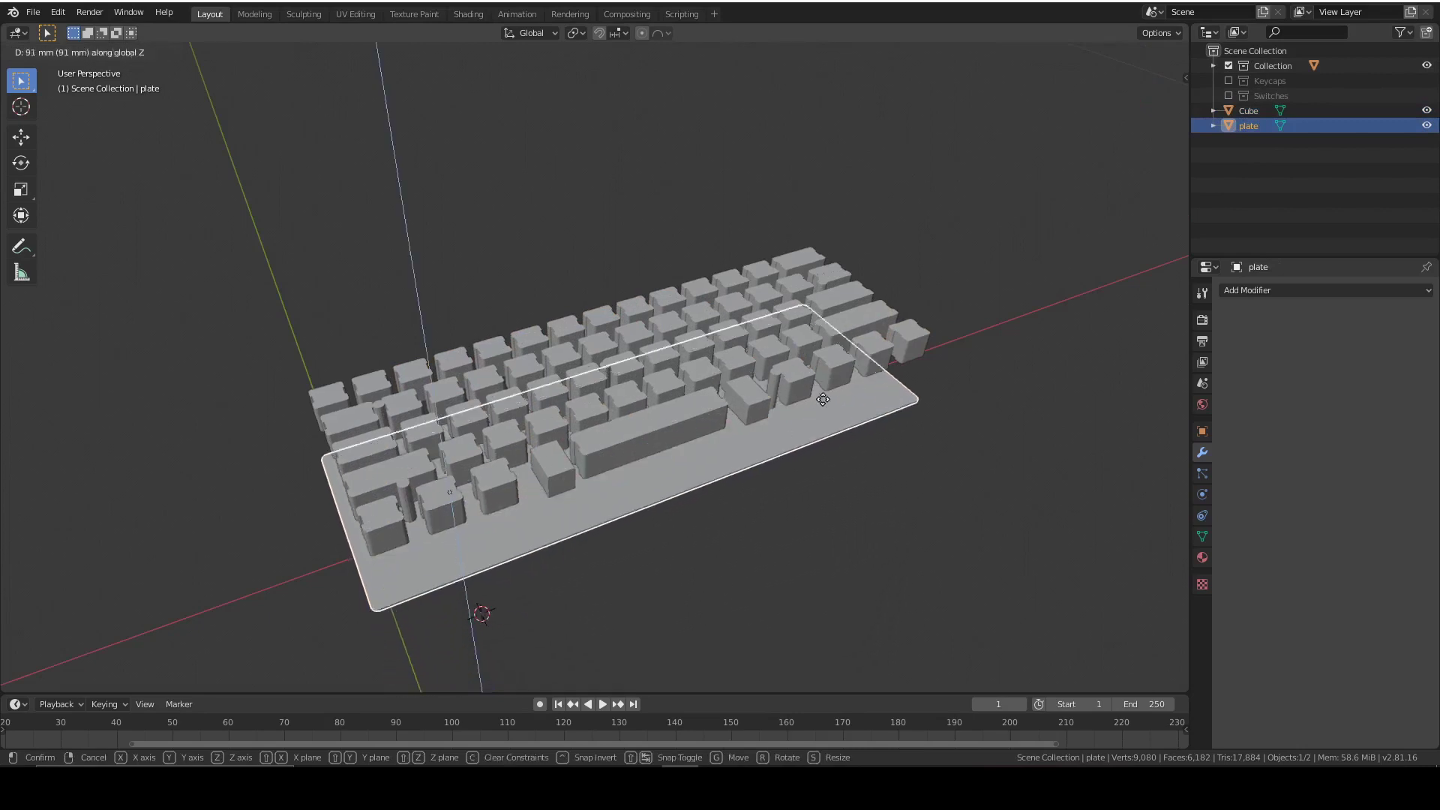
click(897, 342)
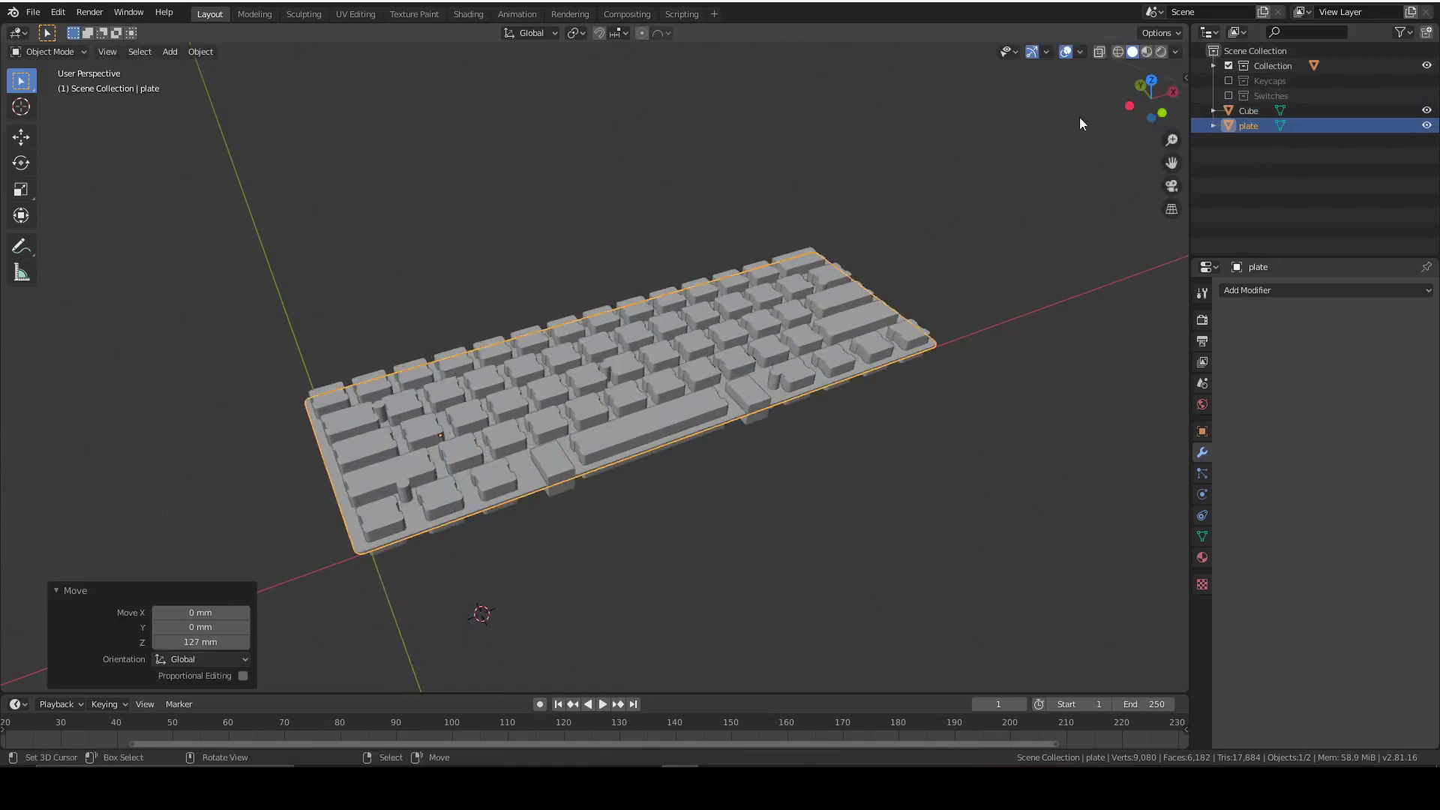
click(1152, 81)
shift+middle_drag(823, 158, 685, 378)
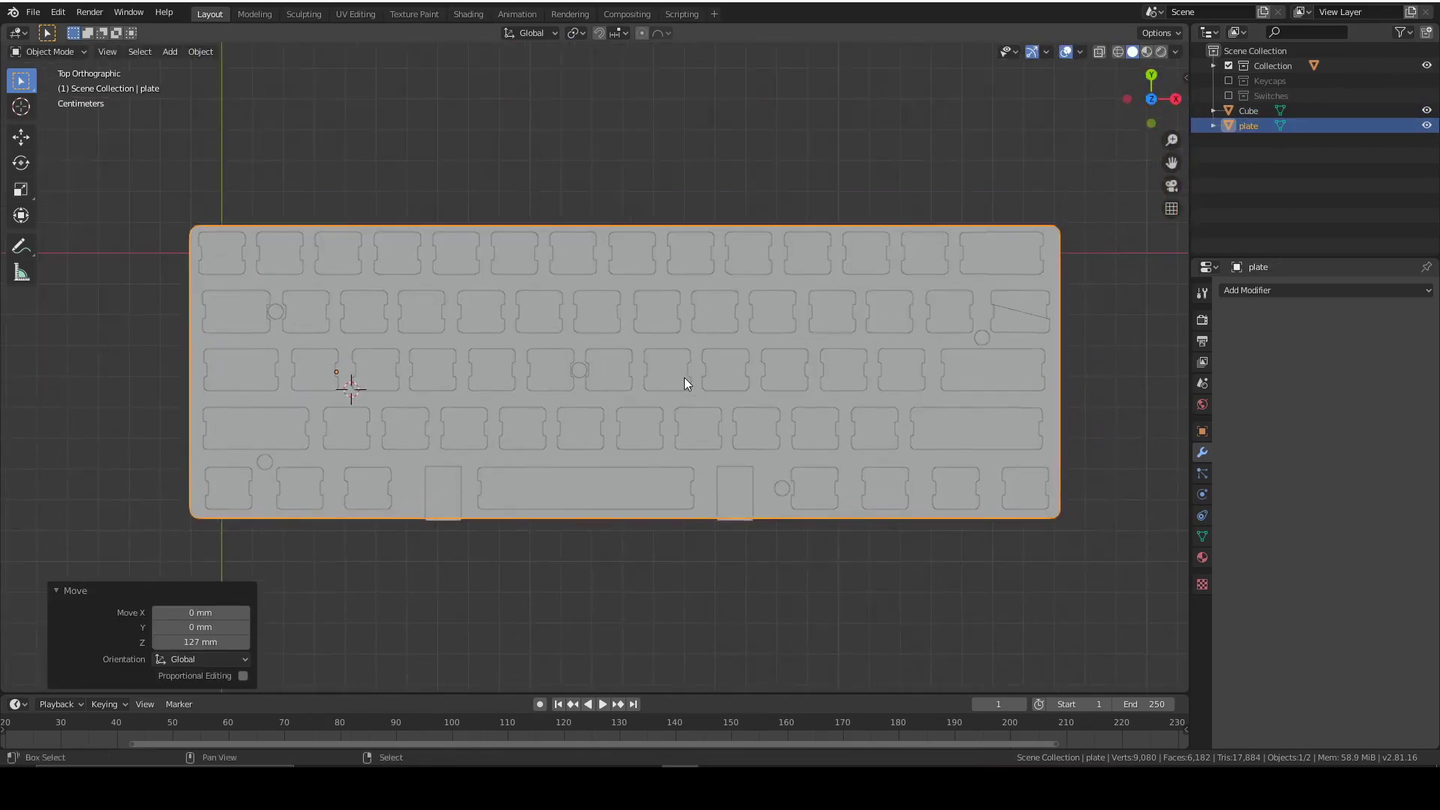
shift+middle_drag(987, 369, 1041, 323)
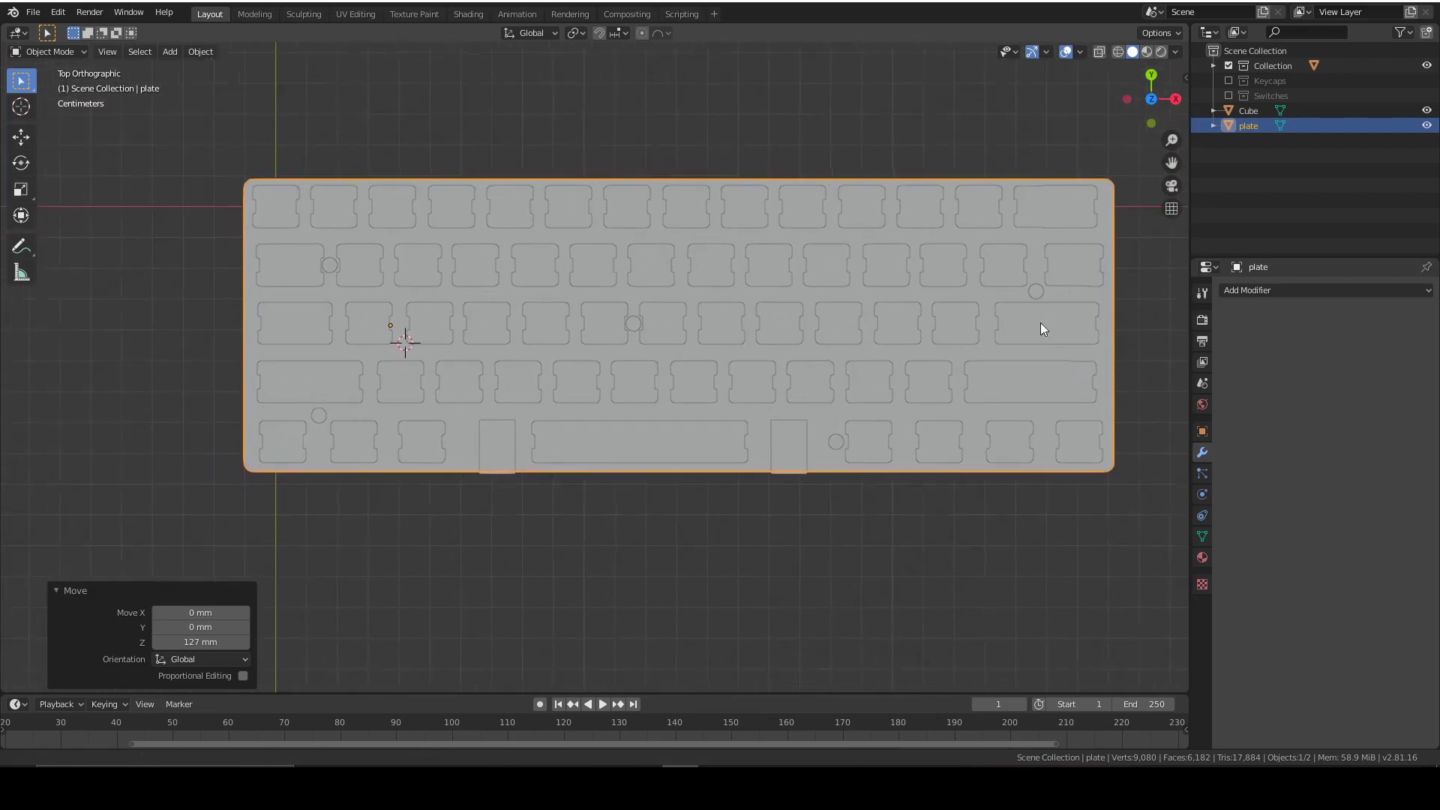
middle_drag(819, 489, 1095, 225)
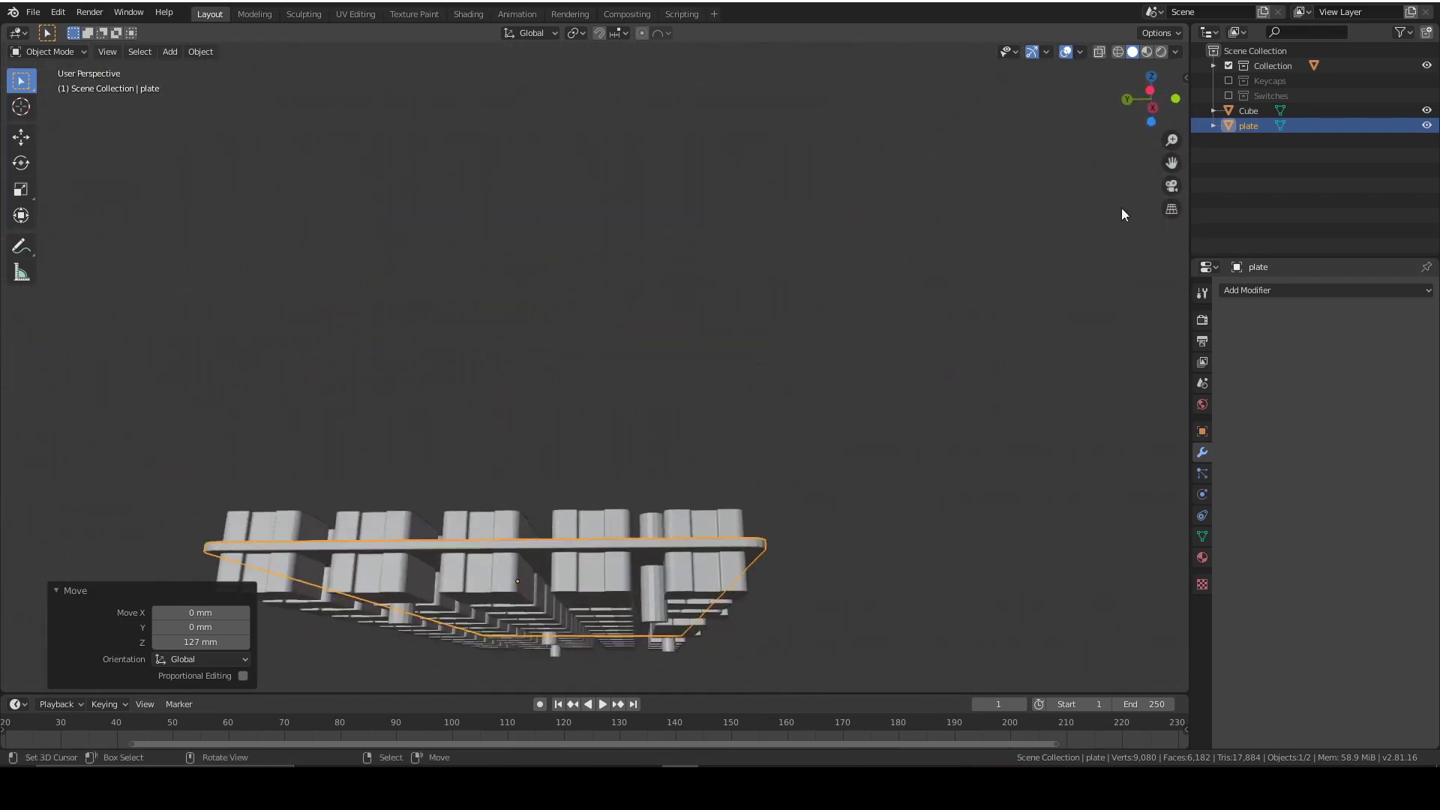
Step: Add a Boolean Difference modifier to the plate with Cube as its cutting object and hide Cube
click(1157, 103)
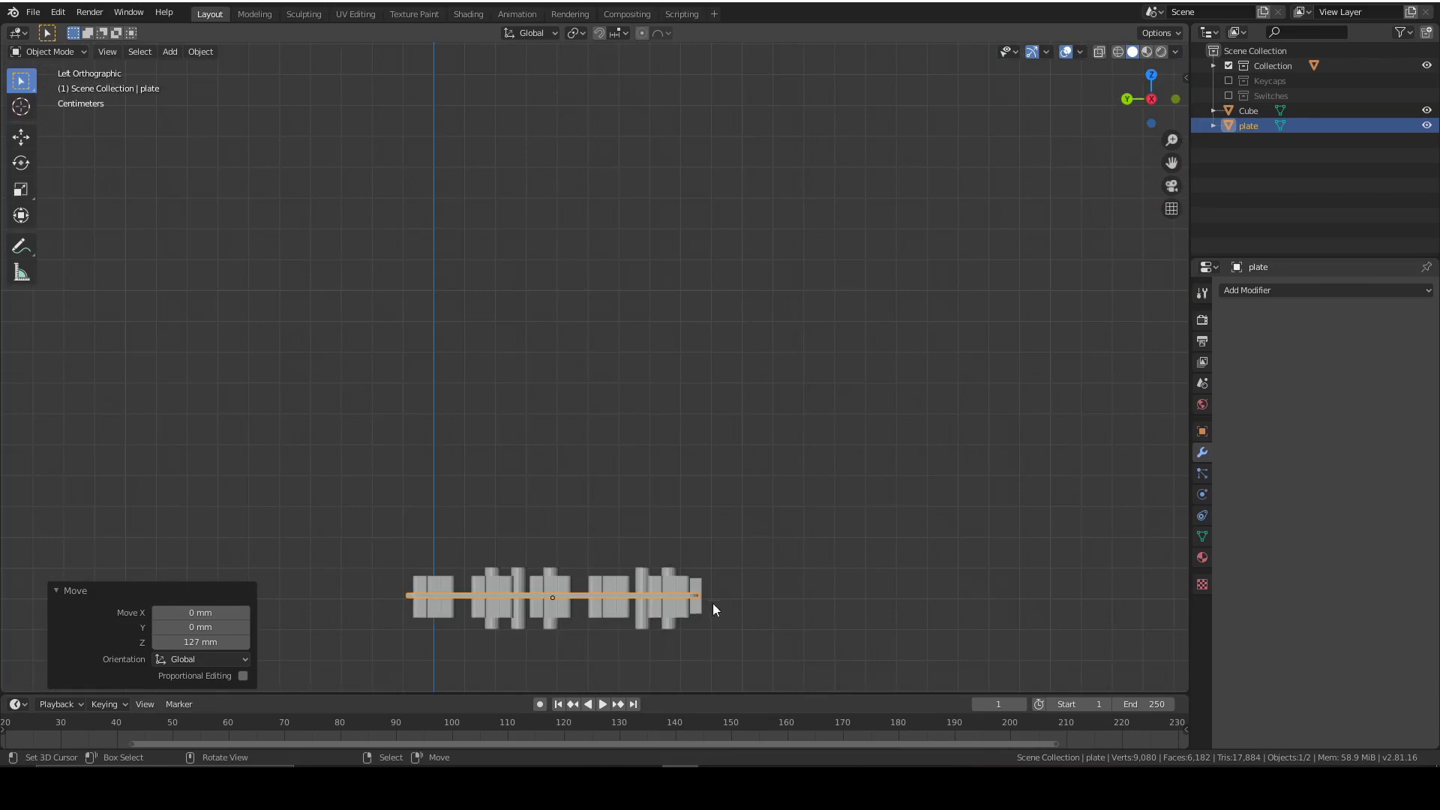
scroll(715, 602, up, 5)
shift+middle_drag(782, 537, 794, 128)
click(679, 453)
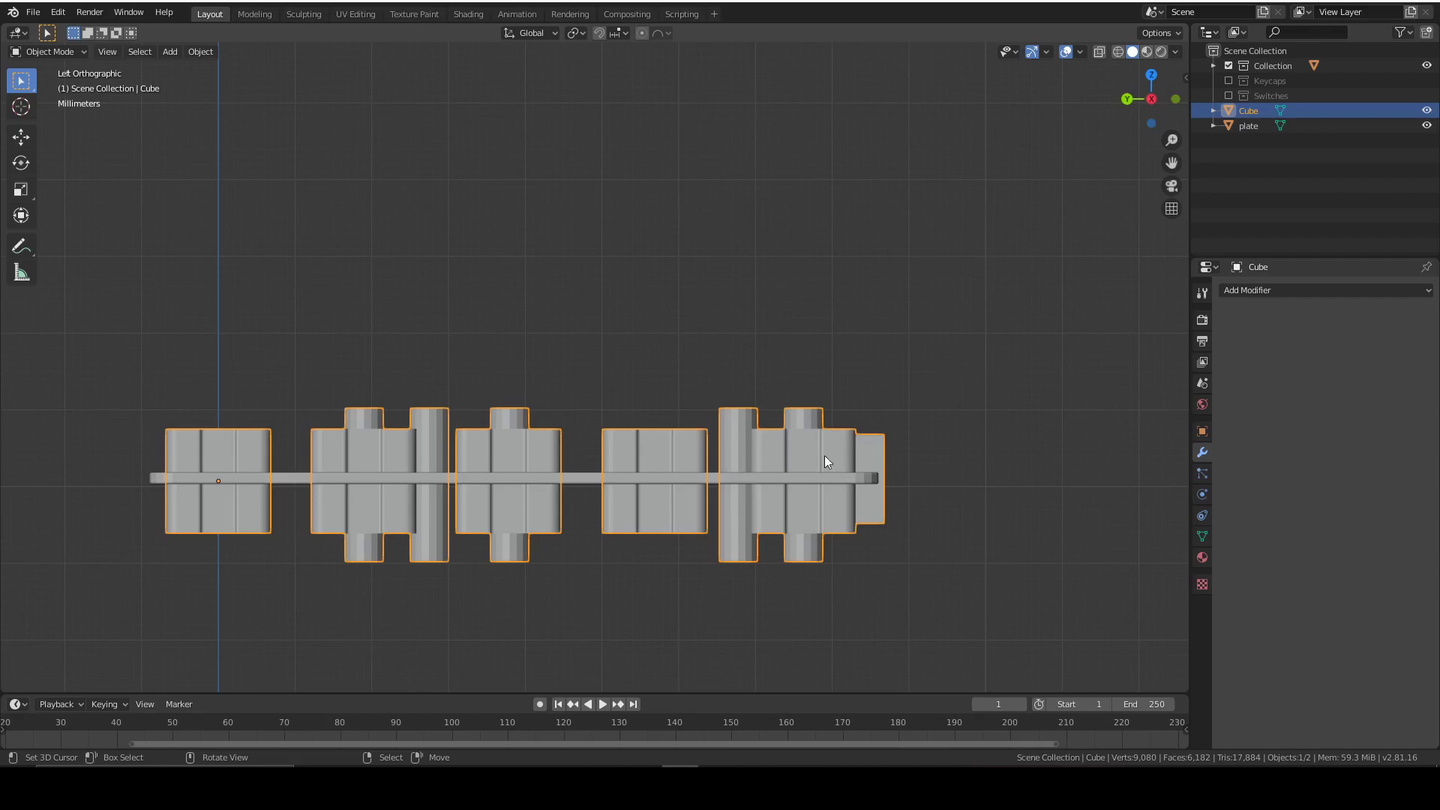
middle_drag(892, 438, 817, 425)
middle_drag(761, 508, 781, 439)
click(1258, 126)
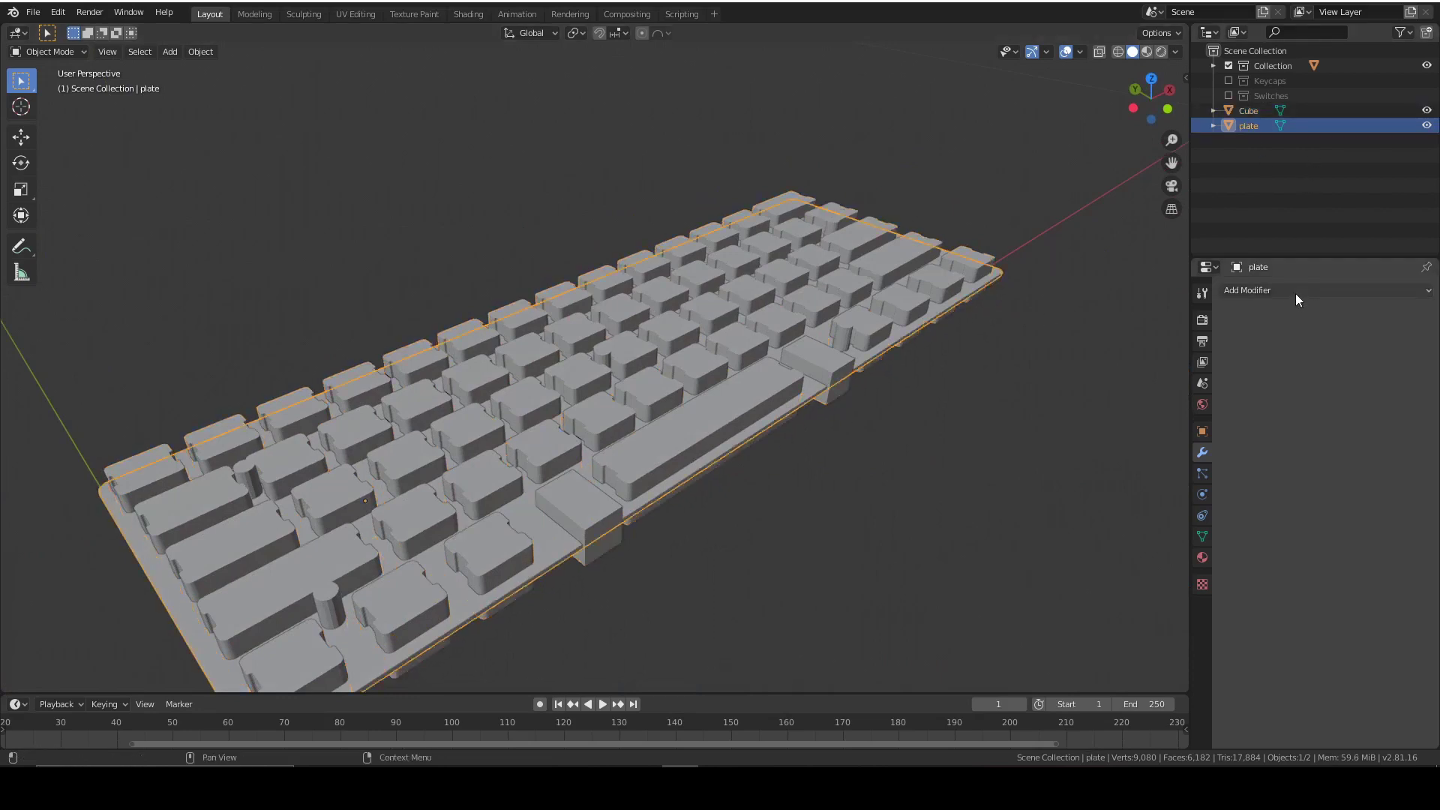
click(1296, 293)
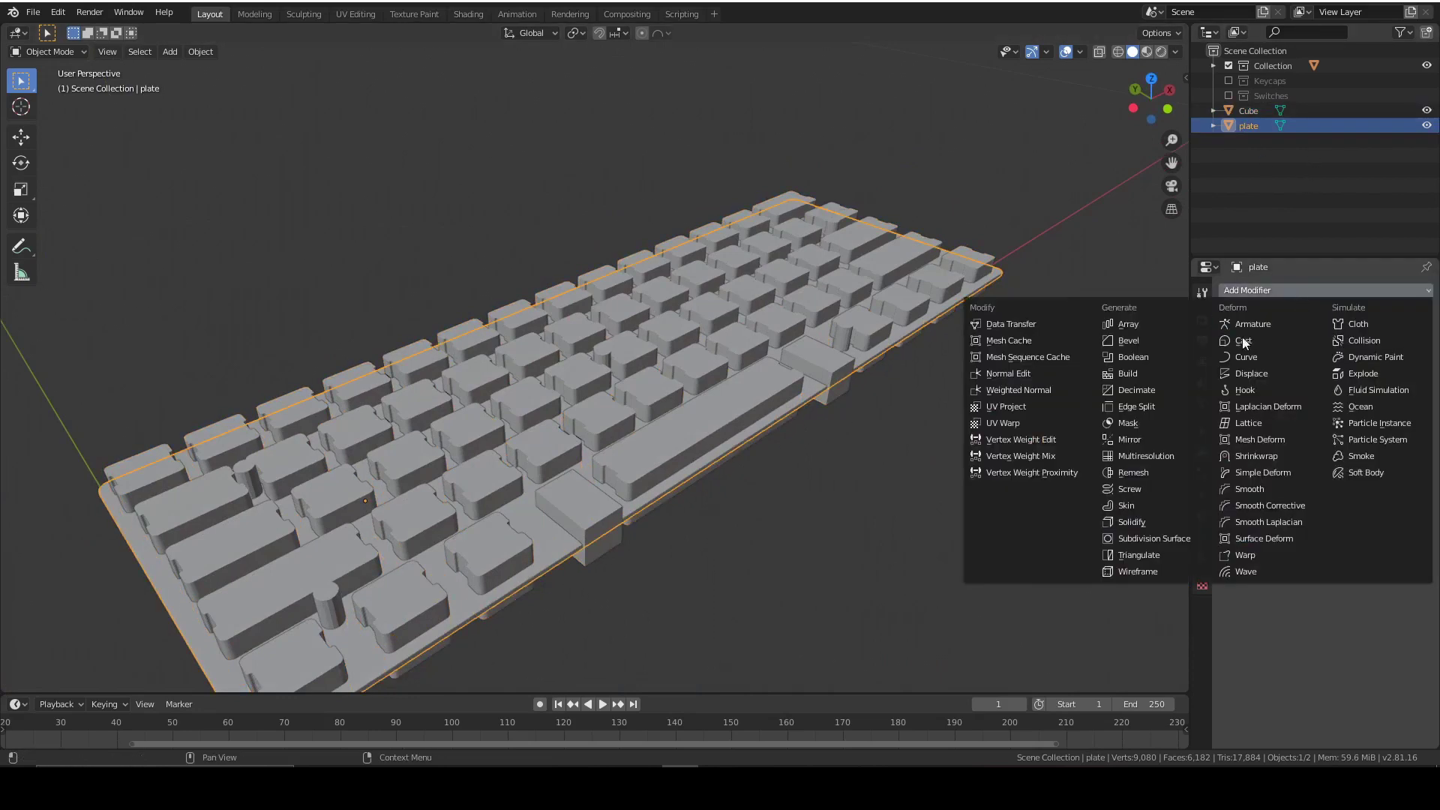
click(1183, 365)
click(1422, 373)
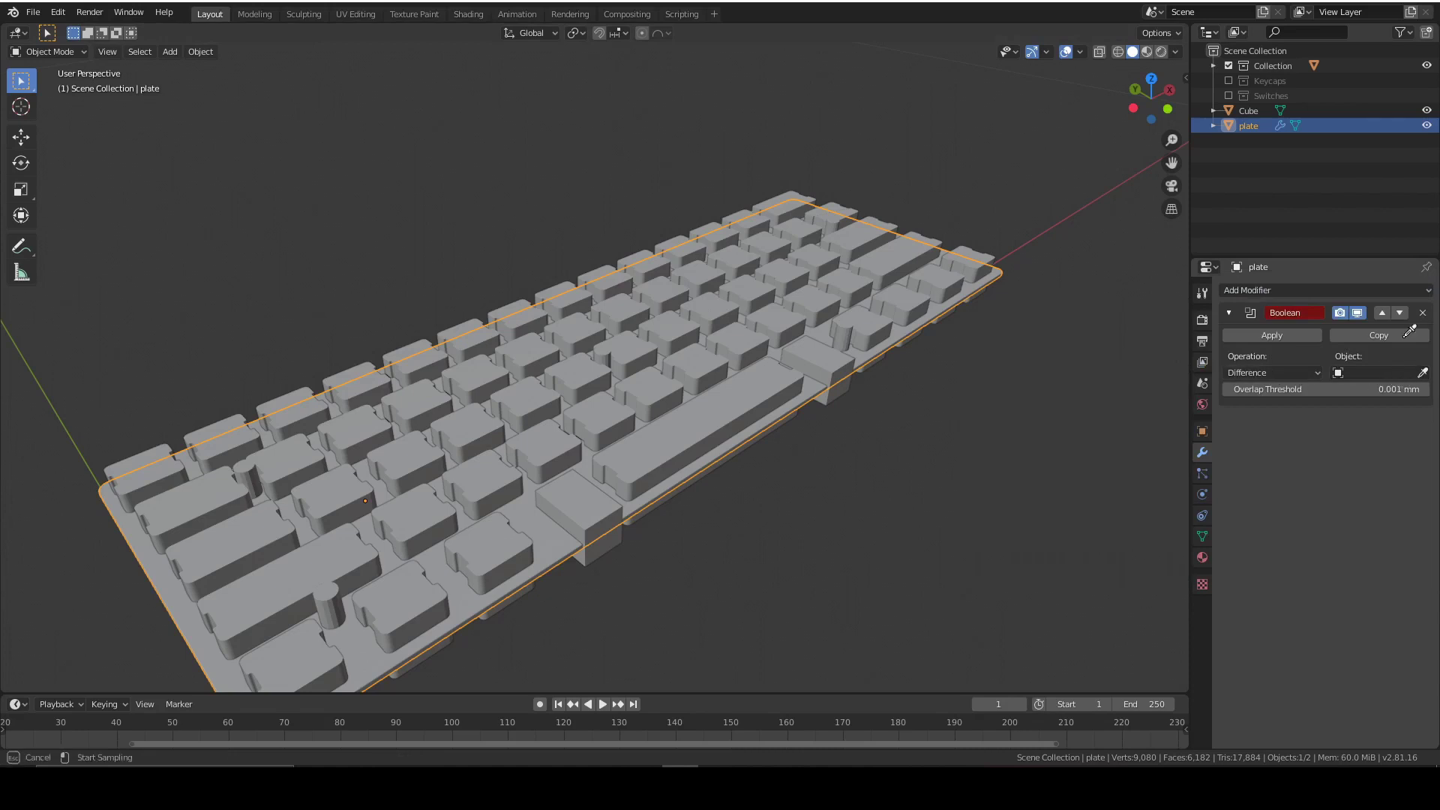
click(1253, 109)
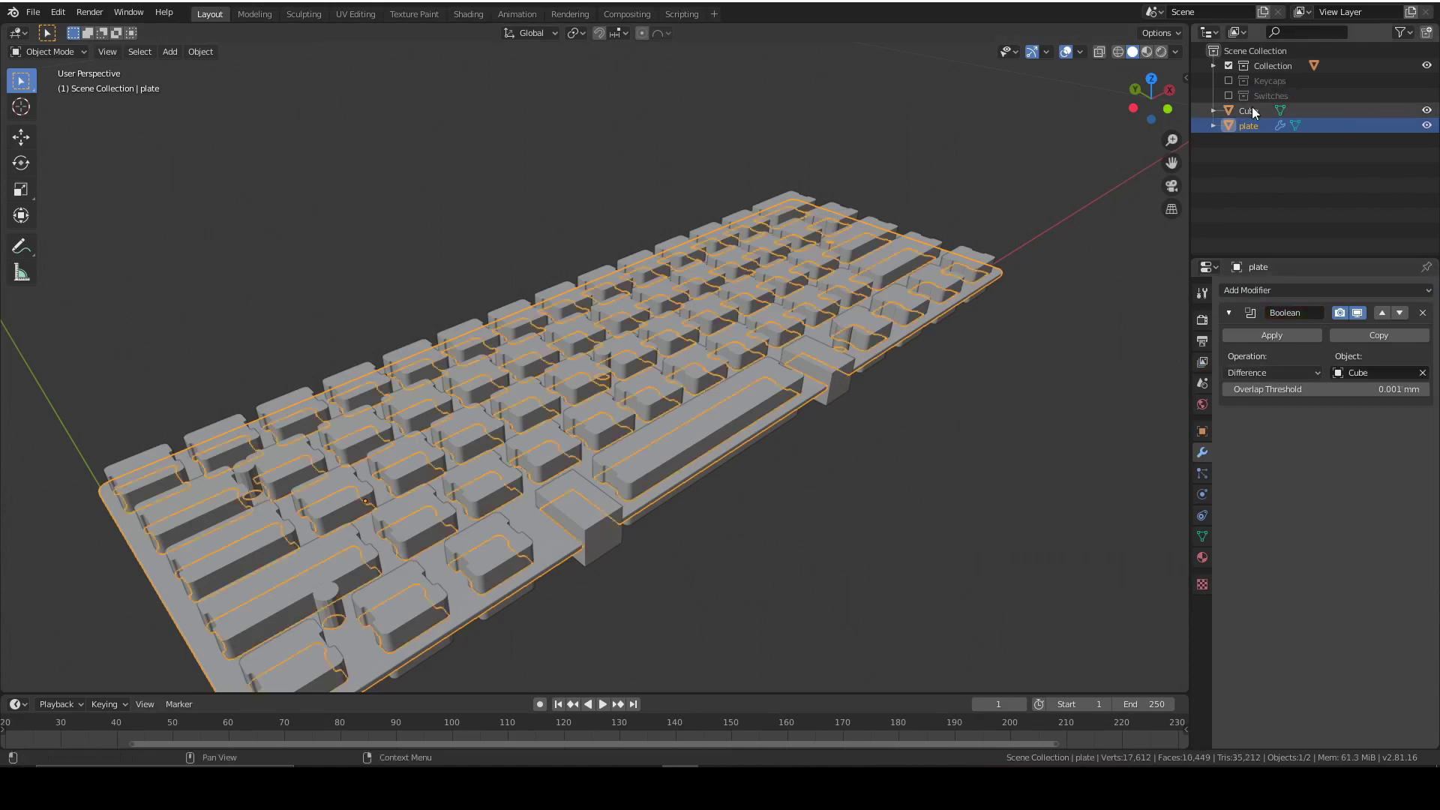
click(1426, 110)
middle_drag(829, 296, 947, 212)
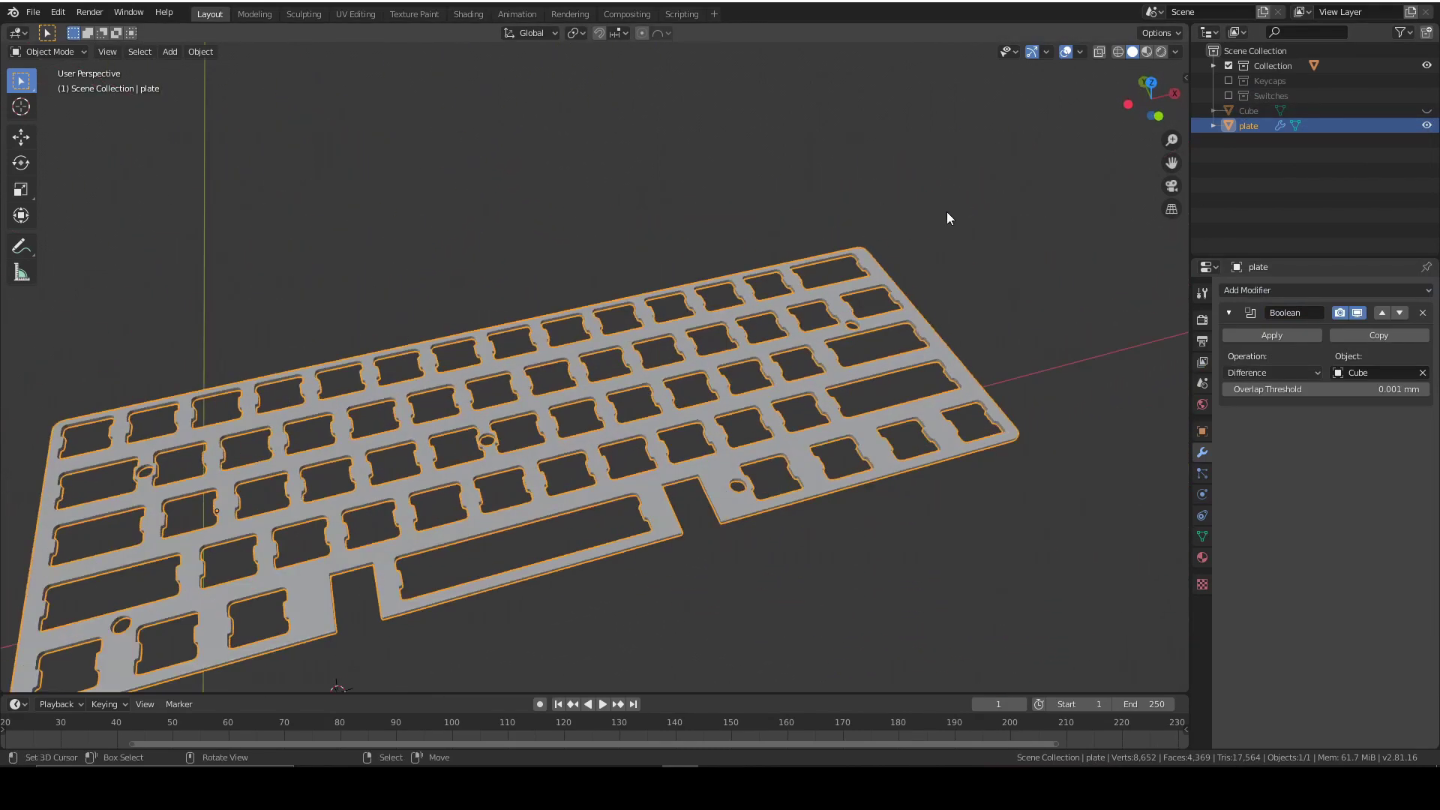
Step: Apply the plate's Boolean modifier and delete the hidden Cube cutter object
click(1282, 336)
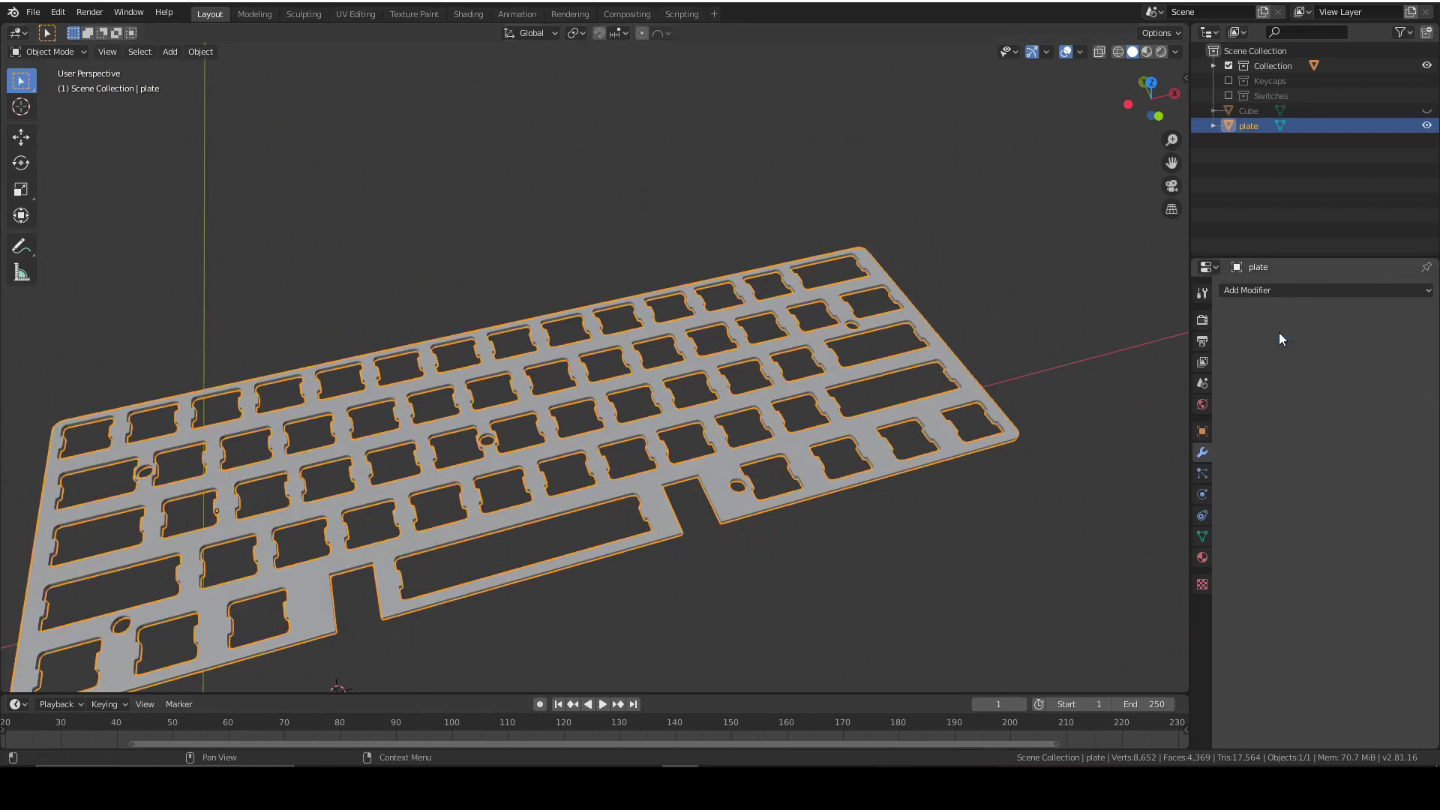
right_click(1262, 113)
click(1190, 151)
middle_drag(938, 315, 611, 339)
scroll(611, 339, down, 3)
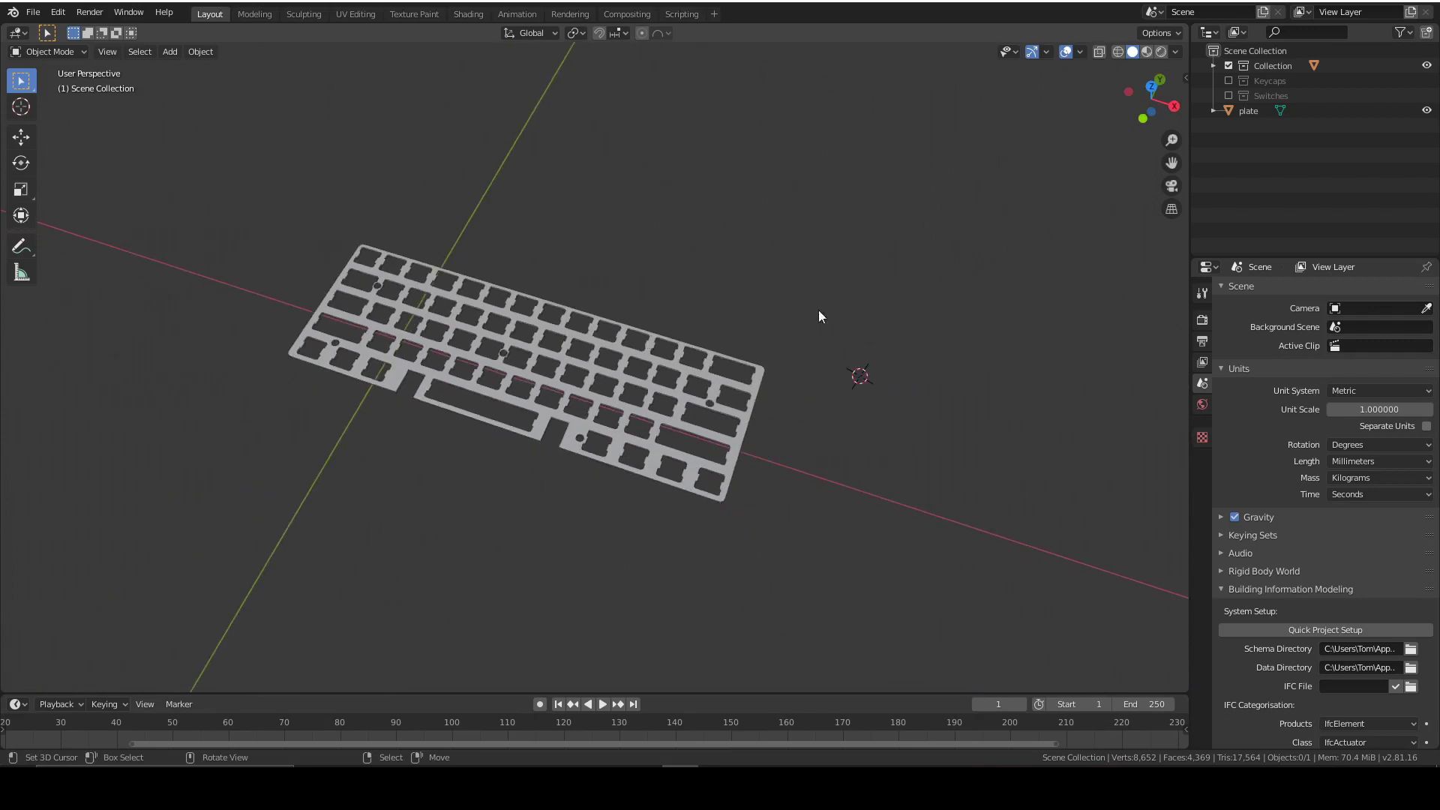
Step: Check the plate's overall dimensions in top view
click(1151, 87)
click(528, 366)
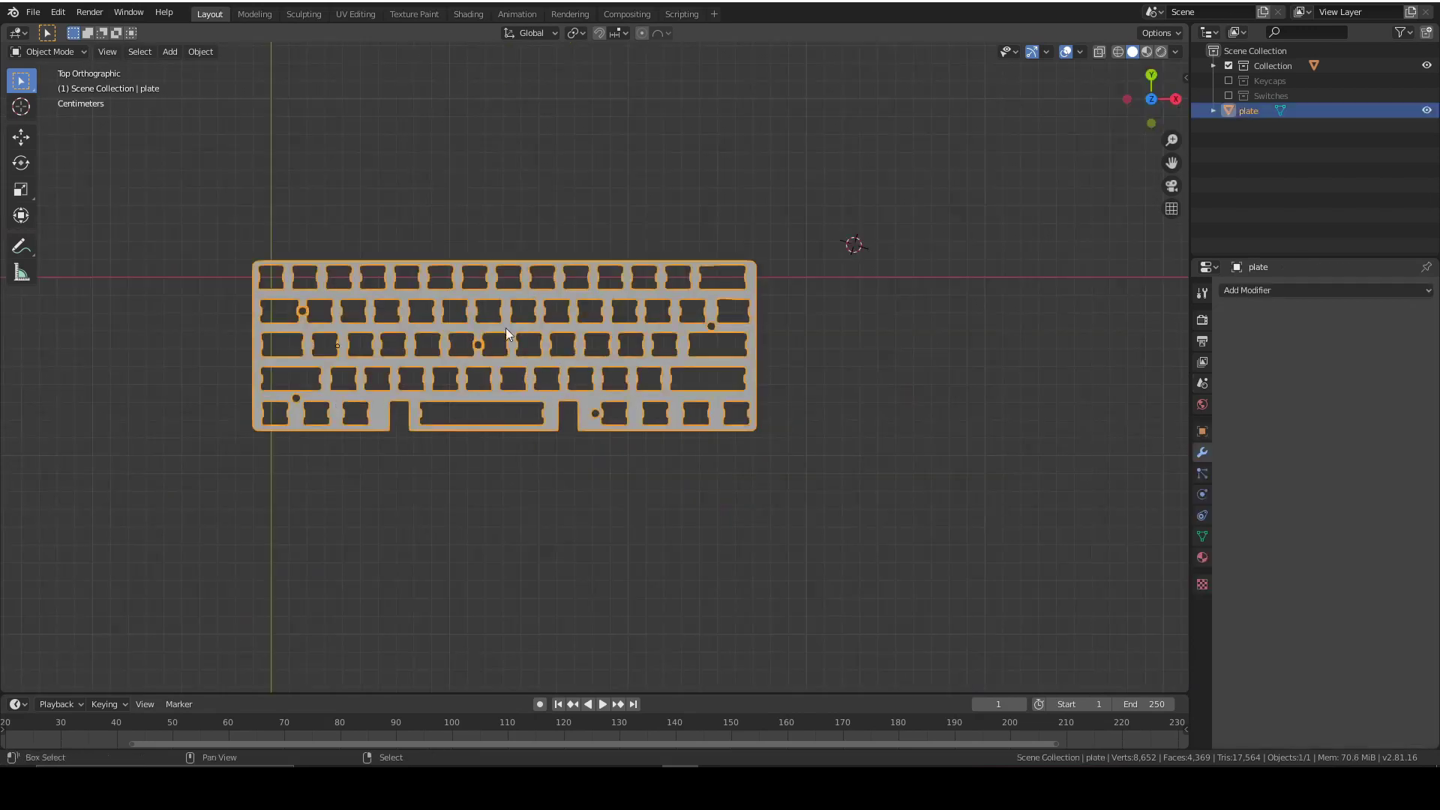
shift+middle_drag(506, 327, 650, 405)
click(1057, 379)
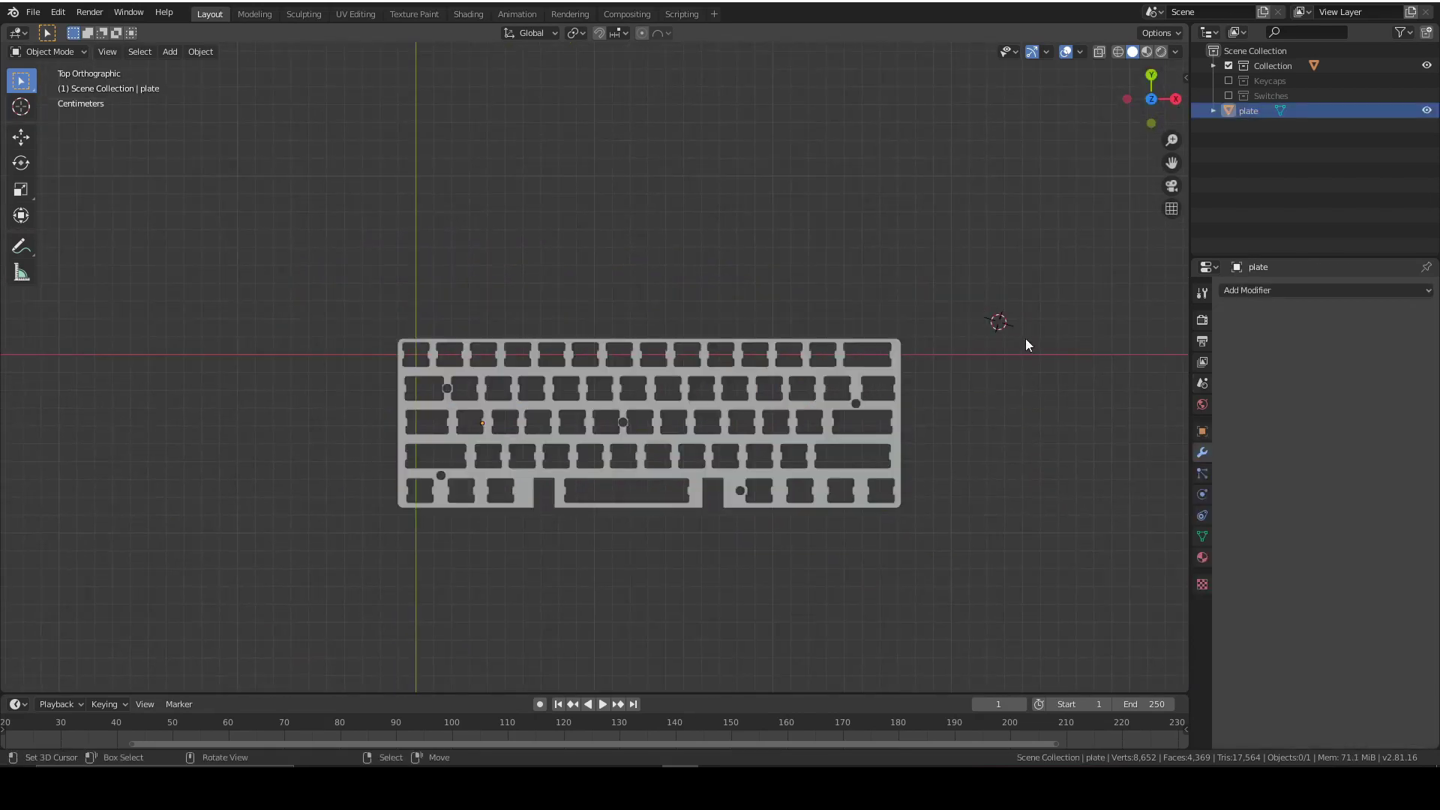
key(n)
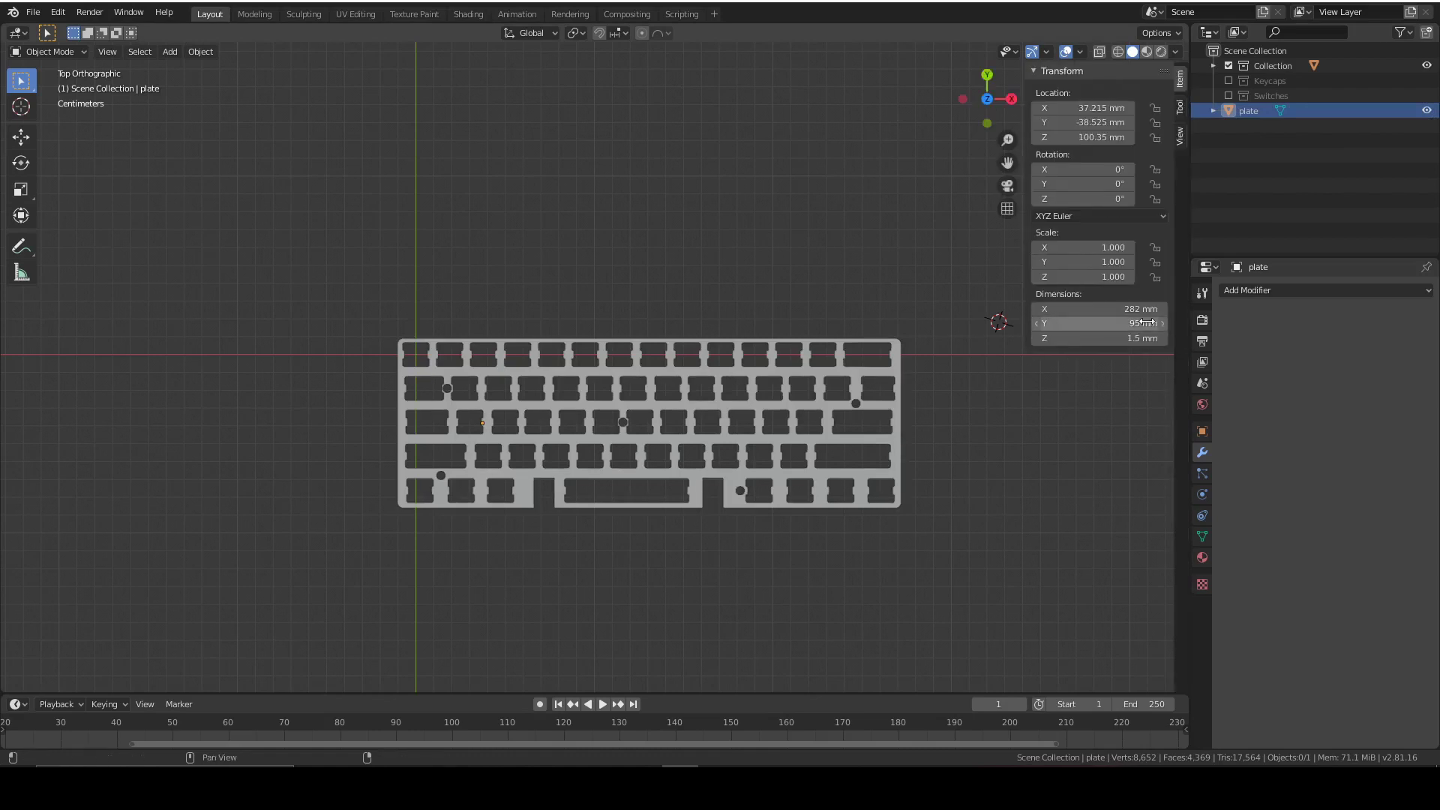
key(n)
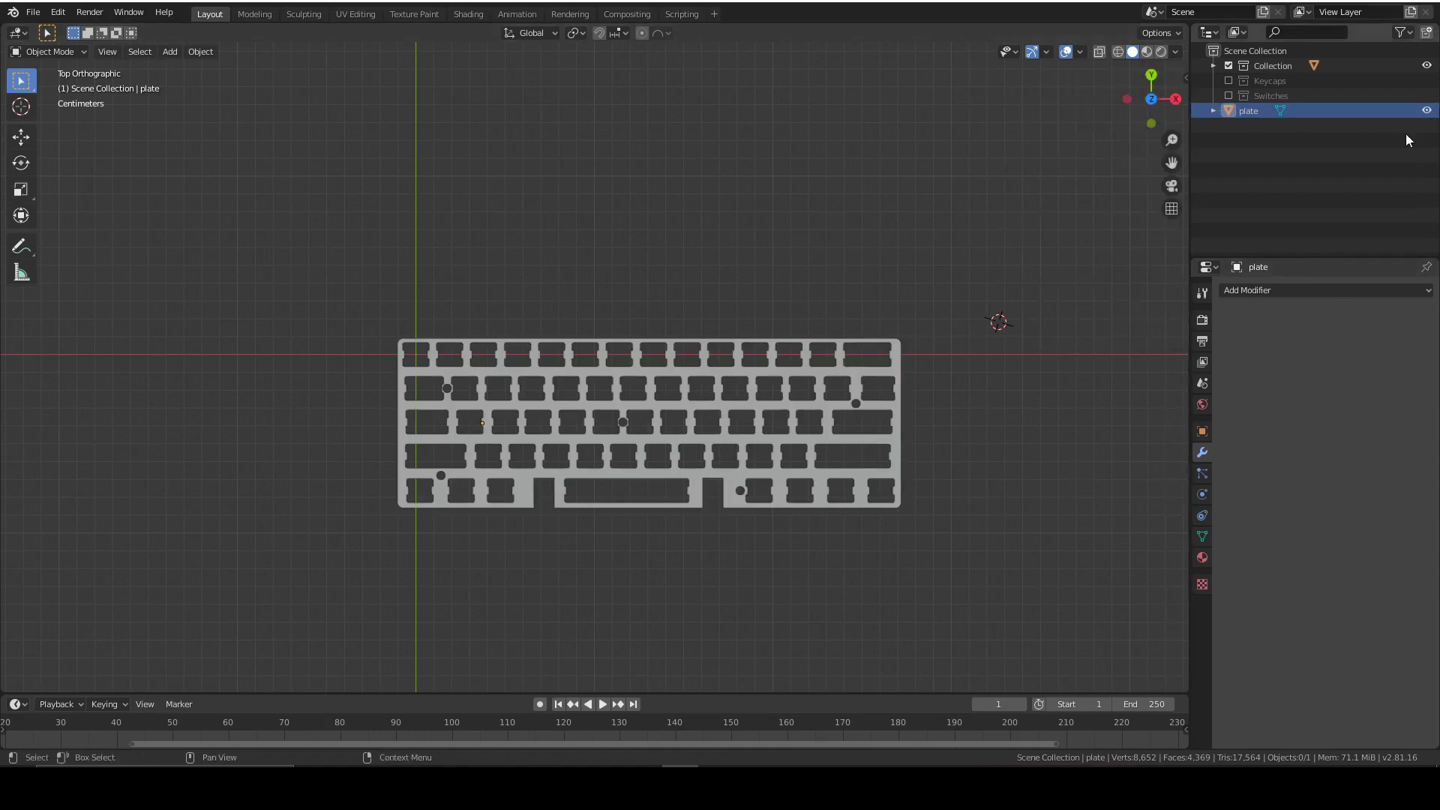
Step: Hide the plate and add a 95 mm plane at location 0, 0, 0
click(1427, 110)
key(shift+a)
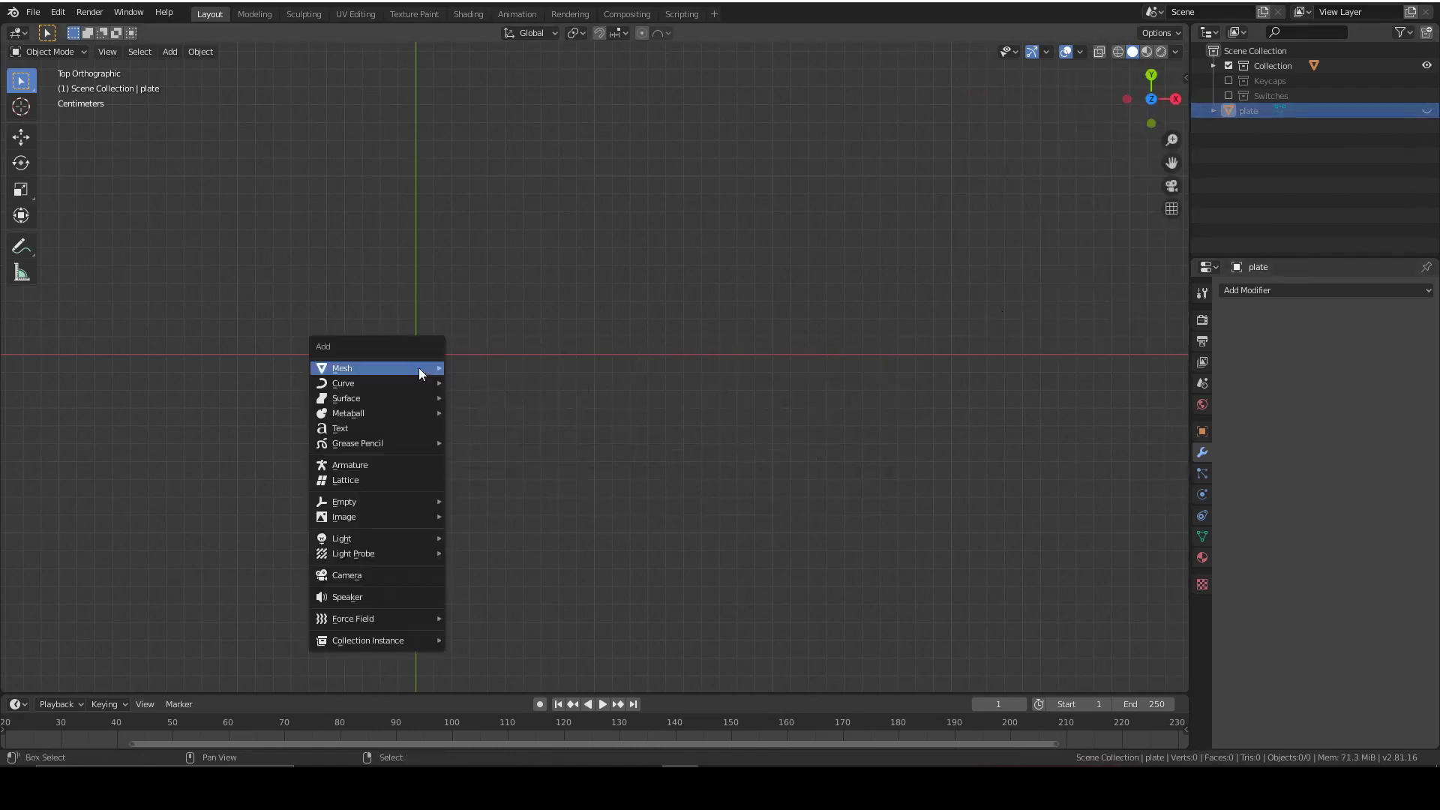
mouse_move(418, 367)
click(474, 369)
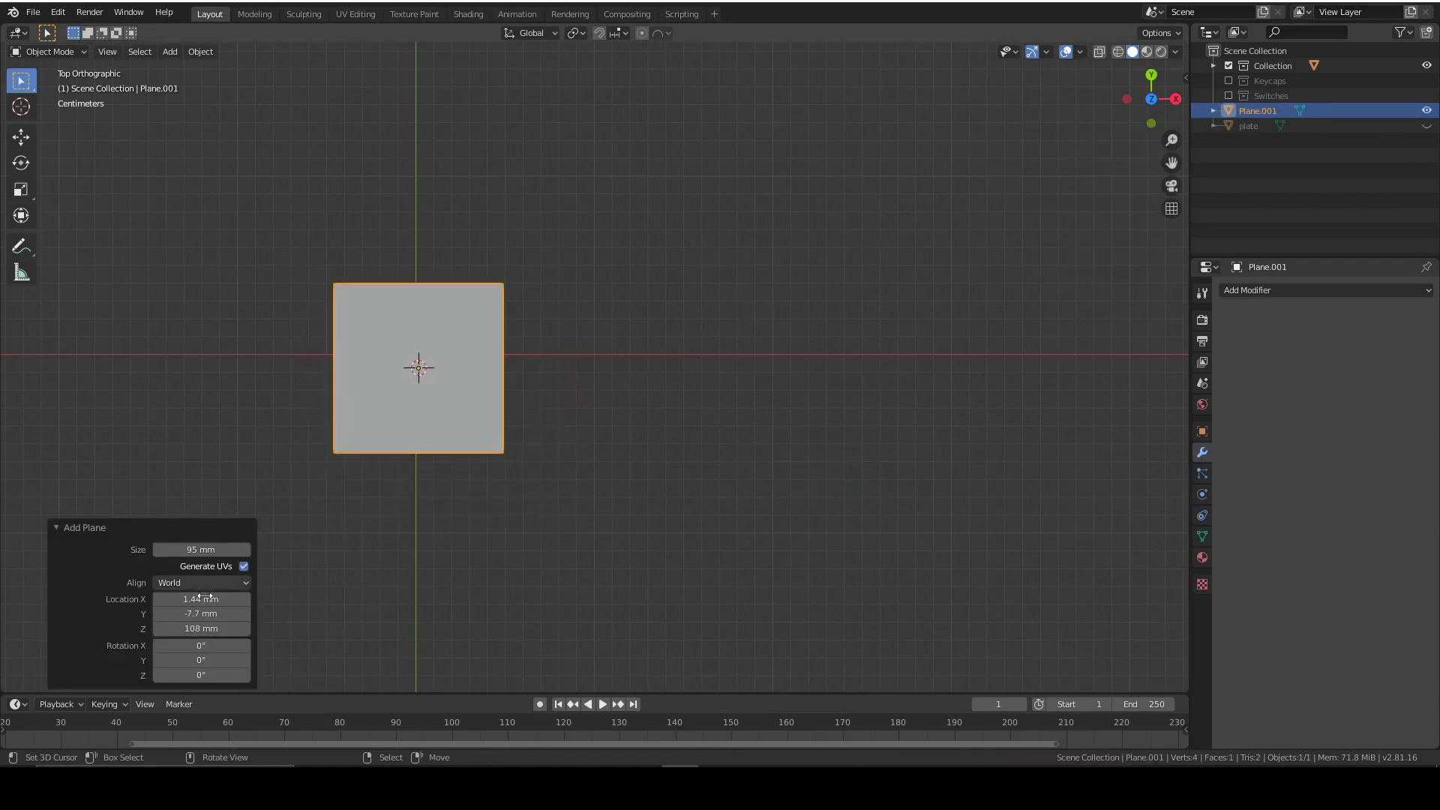
click(210, 599)
click(211, 599)
key(Escape)
drag(211, 599, 211, 628)
text(0)
key(Return)
Step: Extrude the plane 1.5 mm upward in Edit Mode to form a thin slab
scroll(436, 374, up, 6)
shift+middle_drag(519, 400, 1130, 427)
middle_drag(785, 501, 893, 45)
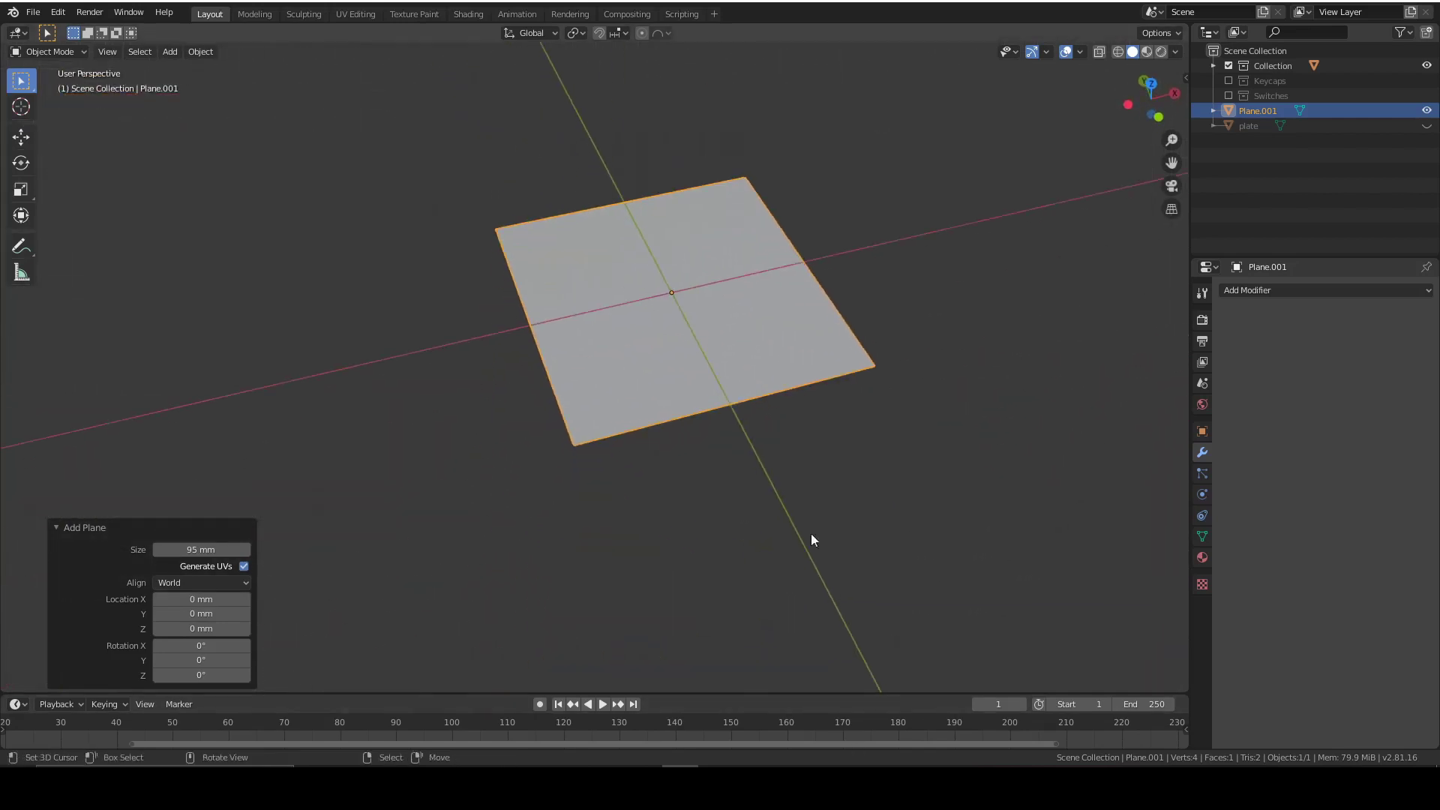
scroll(804, 522, up, 3)
shift+middle_drag(805, 528, 598, 669)
key(Tab)
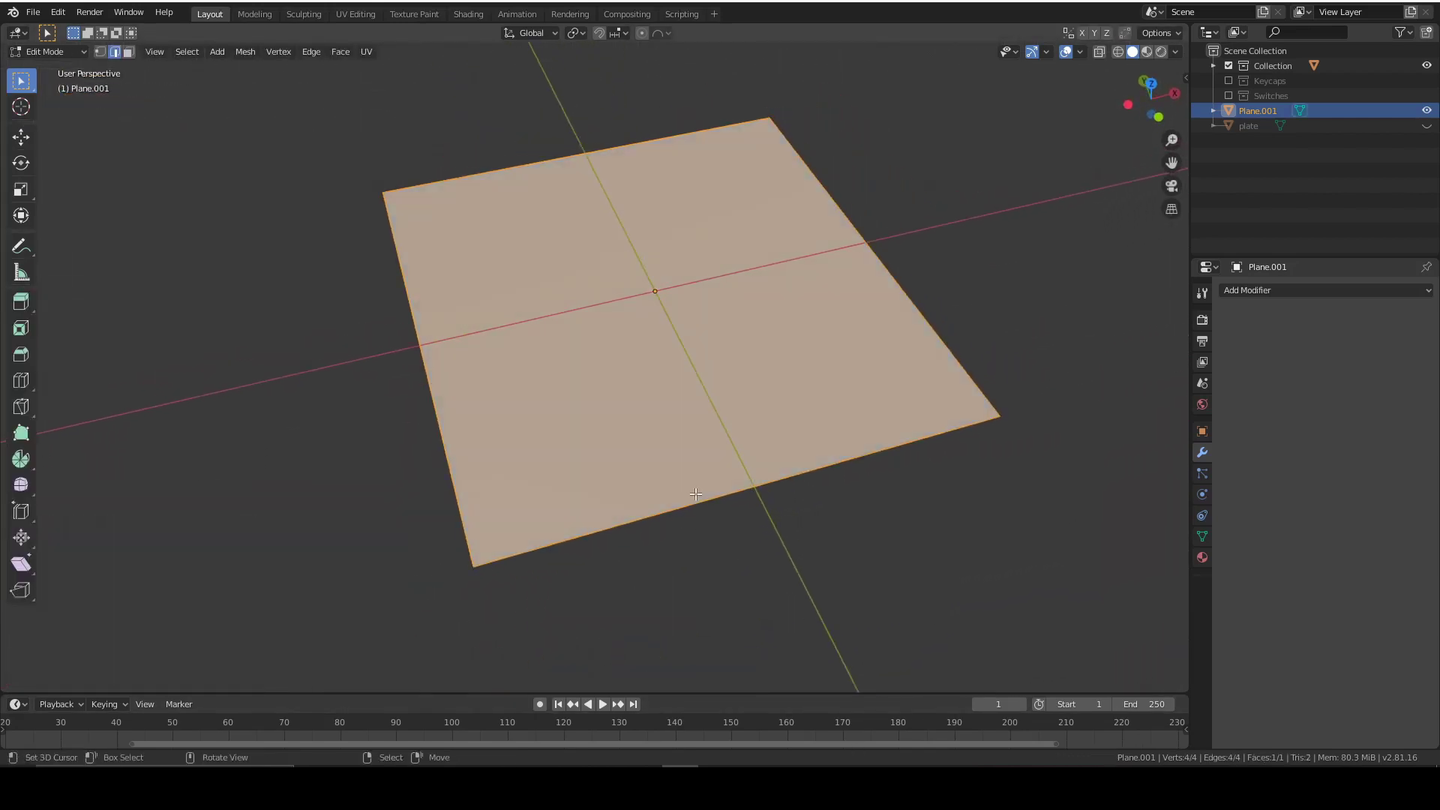
text(e1.5)
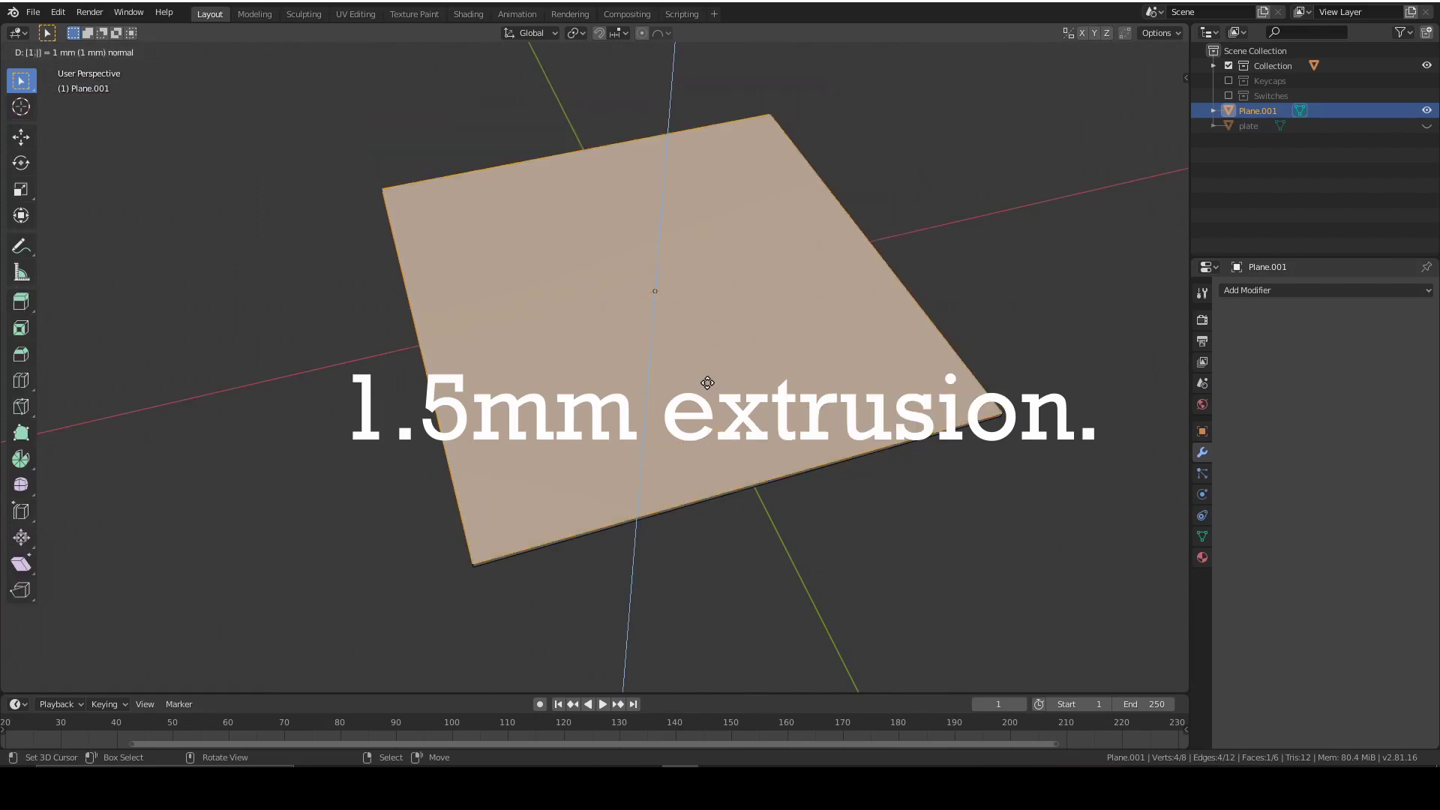
key(Return)
Step: Bevel the slab's four vertical corner edges with a 3 mm width and 4 segments
middle_drag(552, 448, 553, 586)
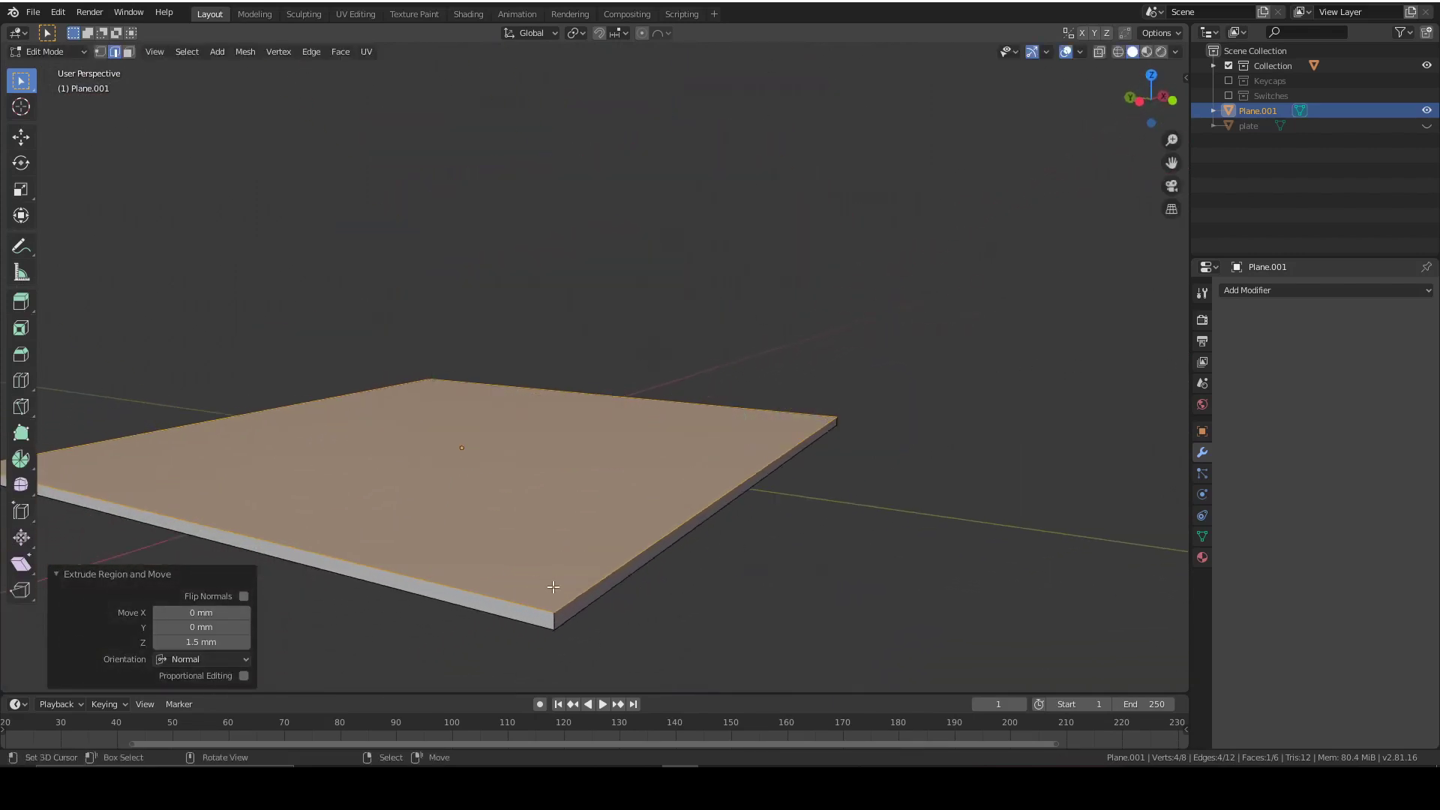
click(557, 621)
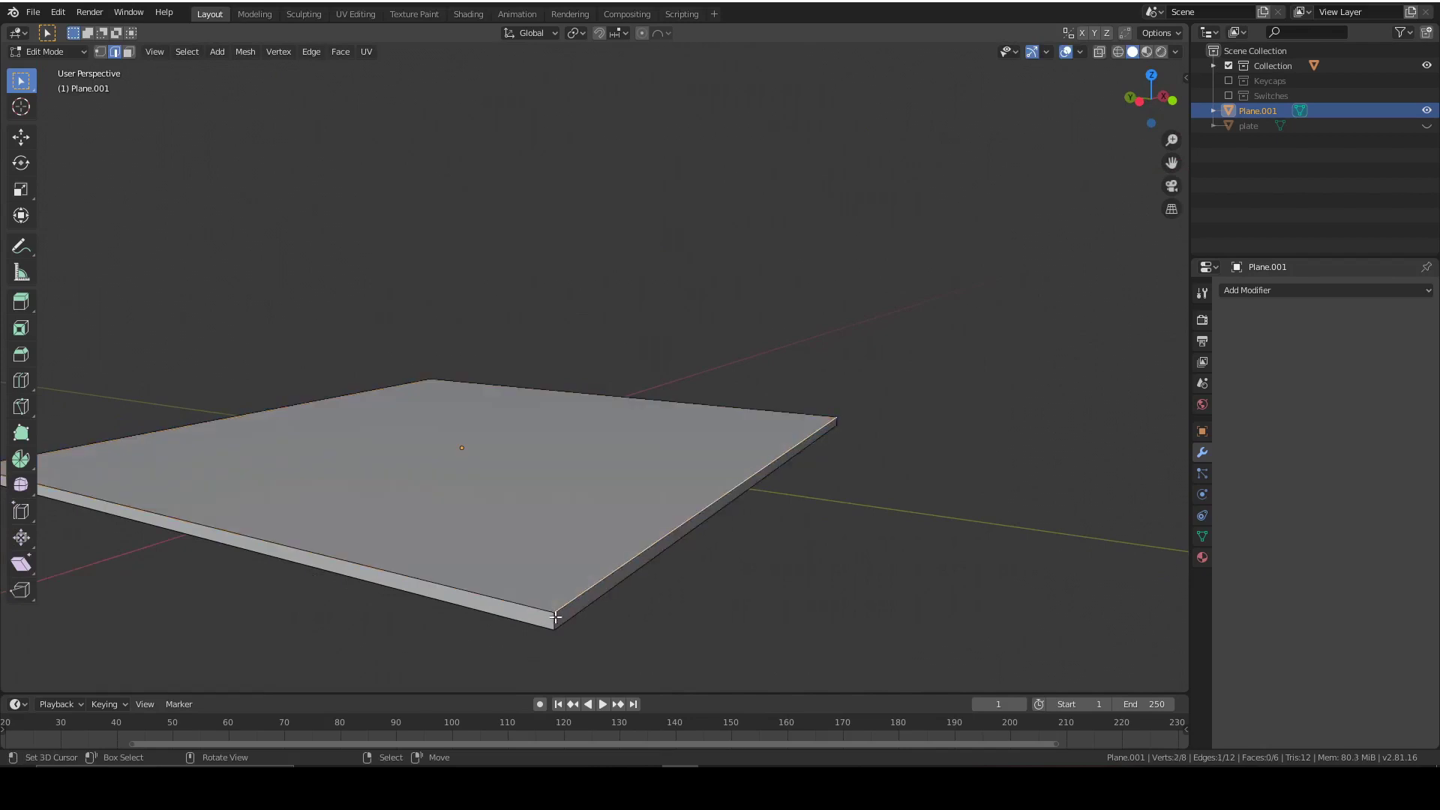
shift+middle_drag(566, 610, 1185, 610)
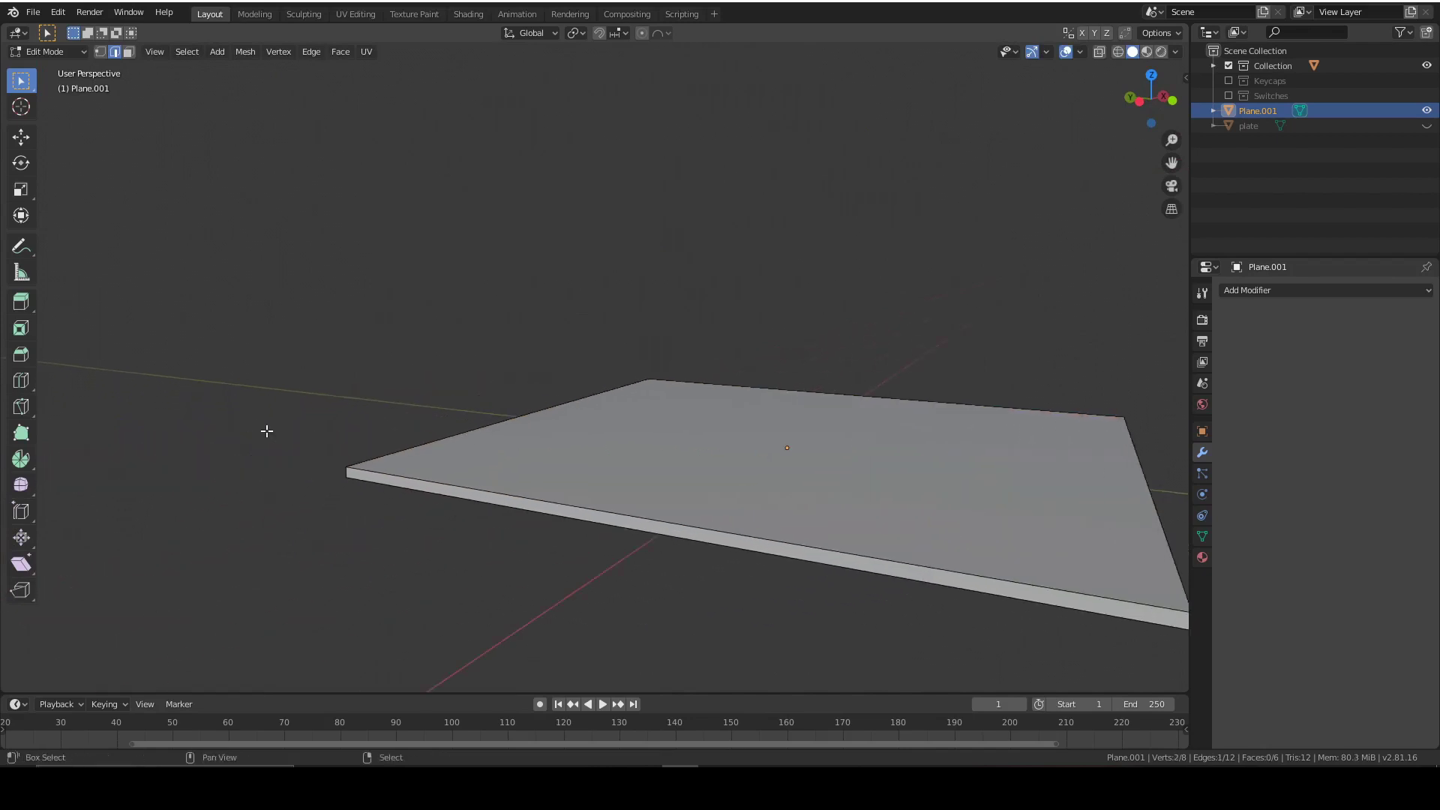
middle_drag(345, 473, 677, 445)
ctrl+middle_drag(676, 445, 450, 442)
shift+right_click(504, 421)
shift+right_click(880, 543)
key(ctrl+b)
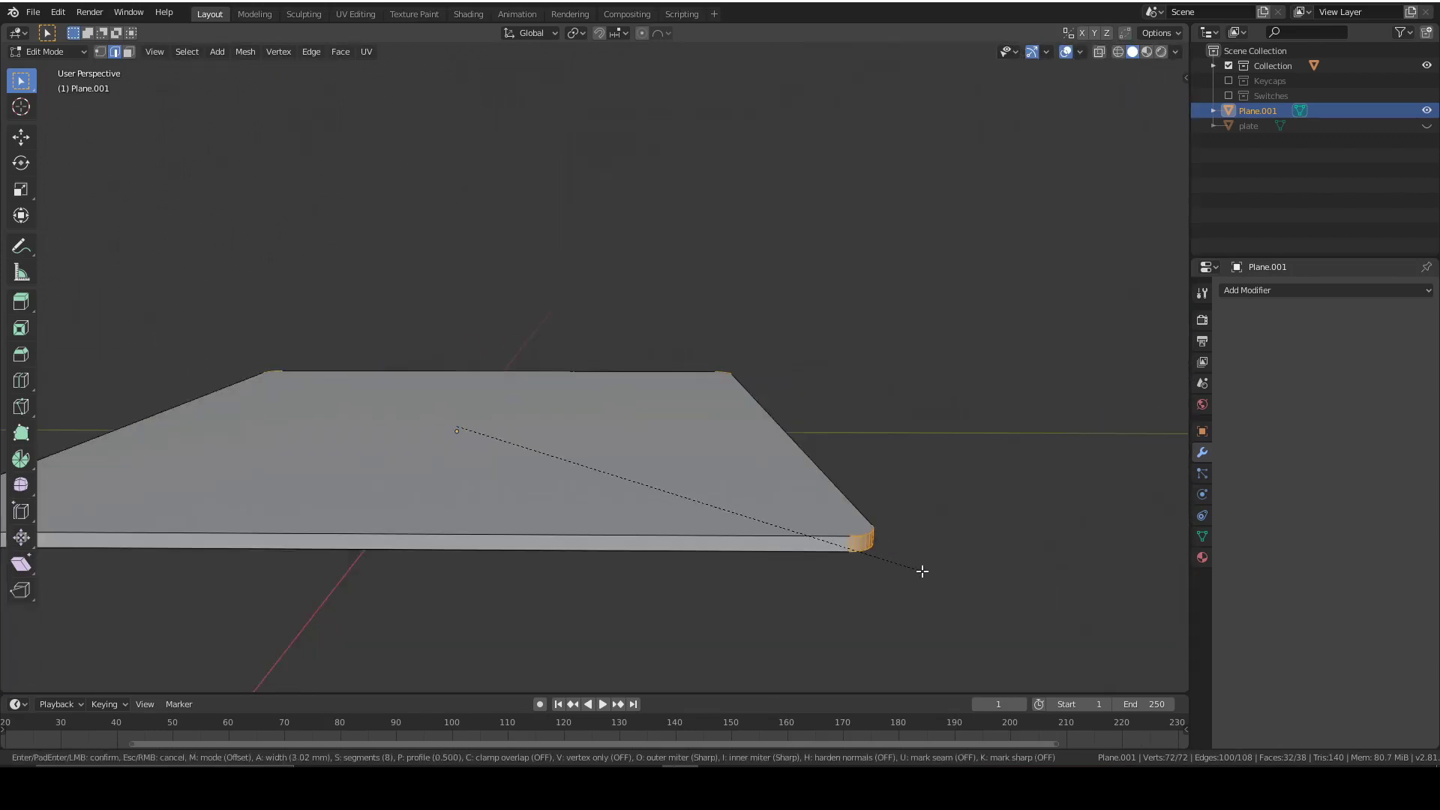
click(923, 571)
click(201, 462)
text(3)
key(Return)
click(217, 482)
text(4)
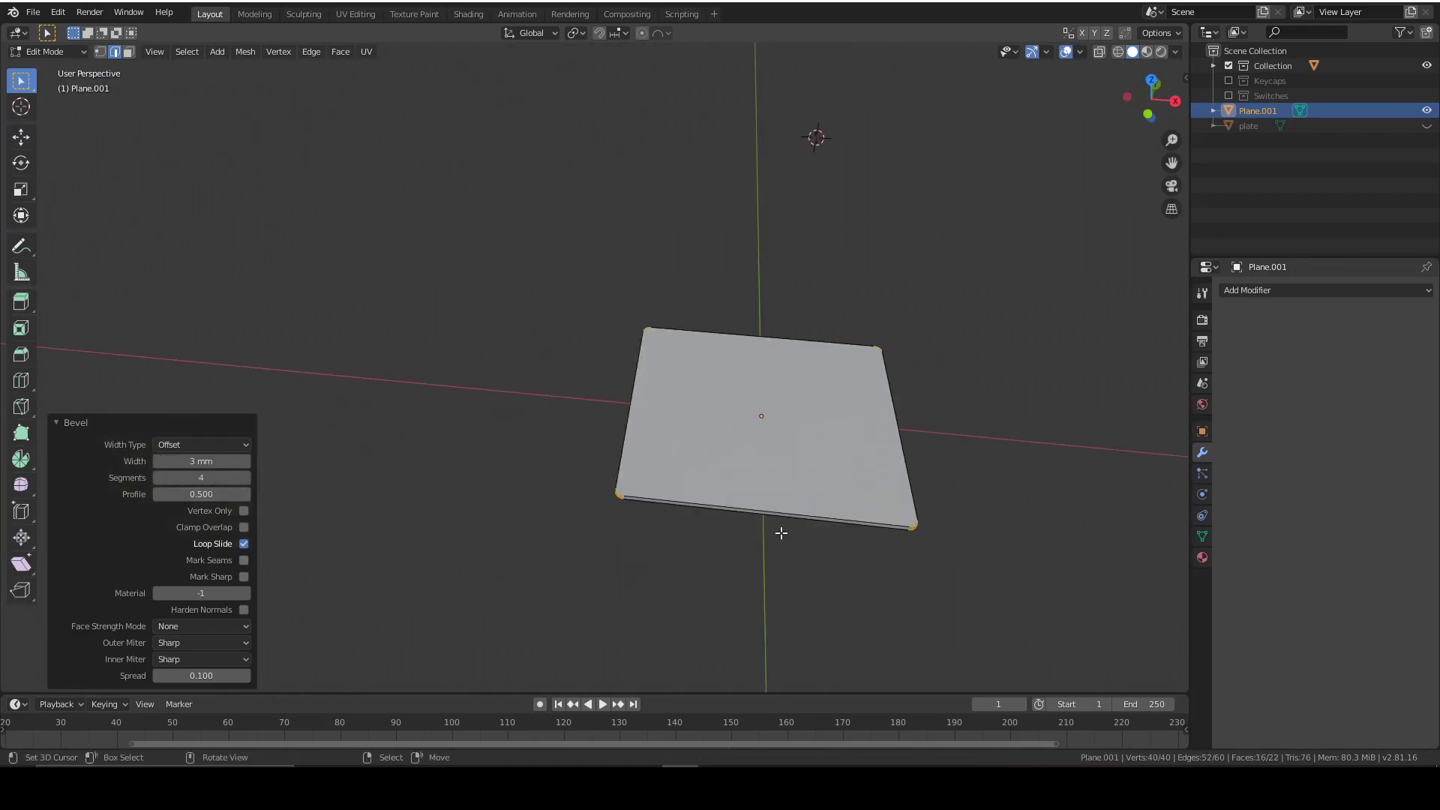
Step: Bevel the outlines of the slab's top and bottom faces with a 0.2 mm width and 2 segments
key(a)
middle_drag(768, 553, 750, 555)
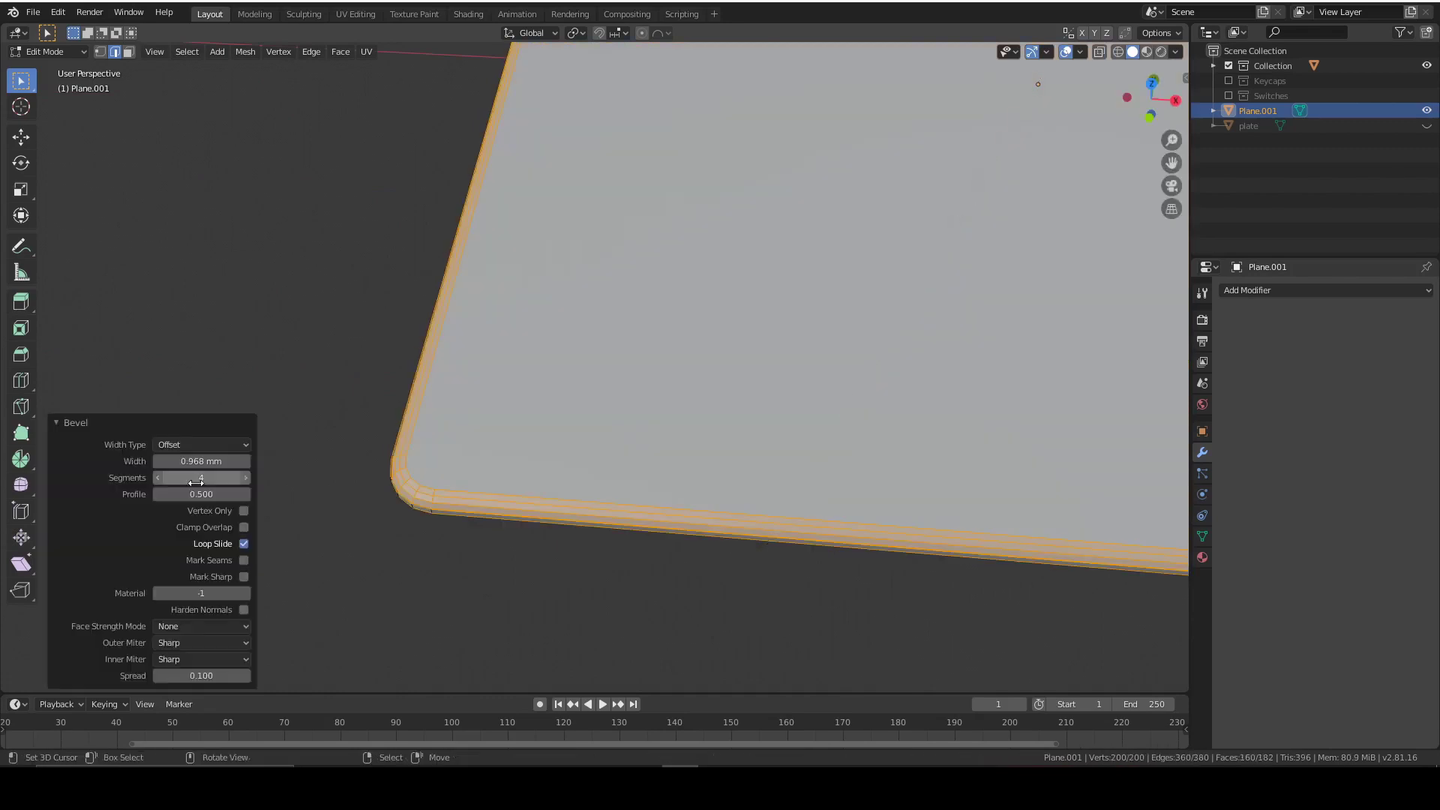
click(200, 461)
text(0.2)
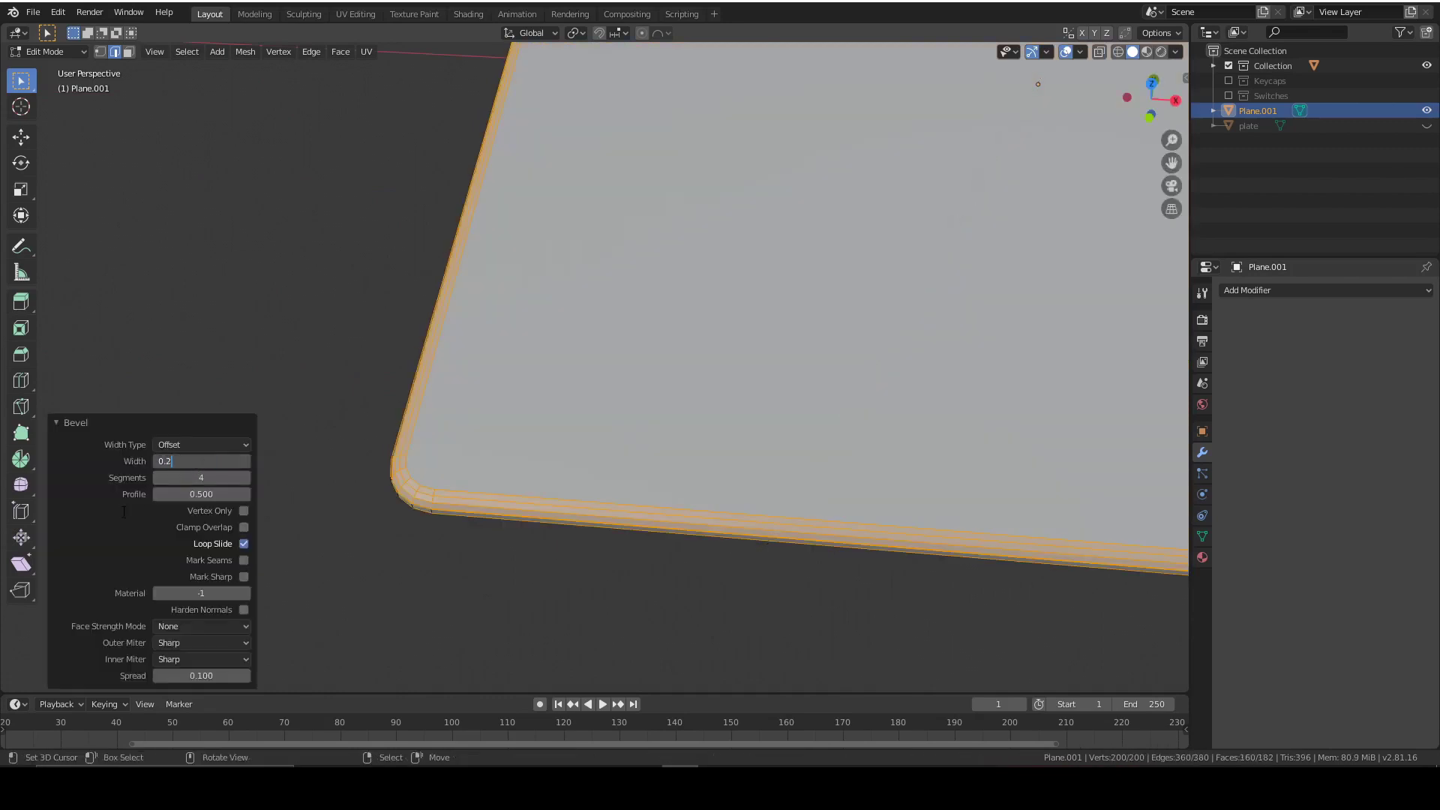
key(Return)
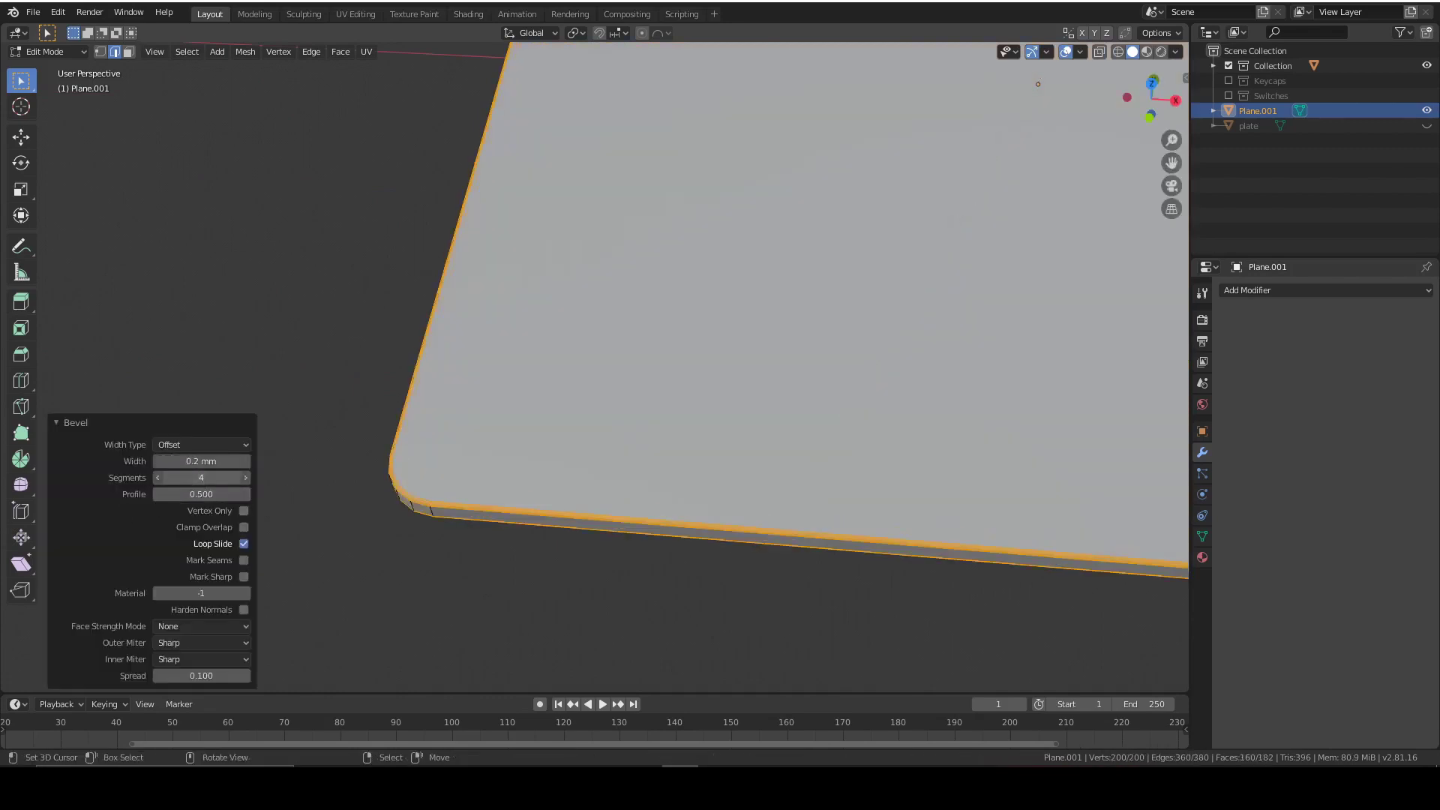
click(203, 478)
text(2)
key(Return)
middle_drag(529, 453, 772, 404)
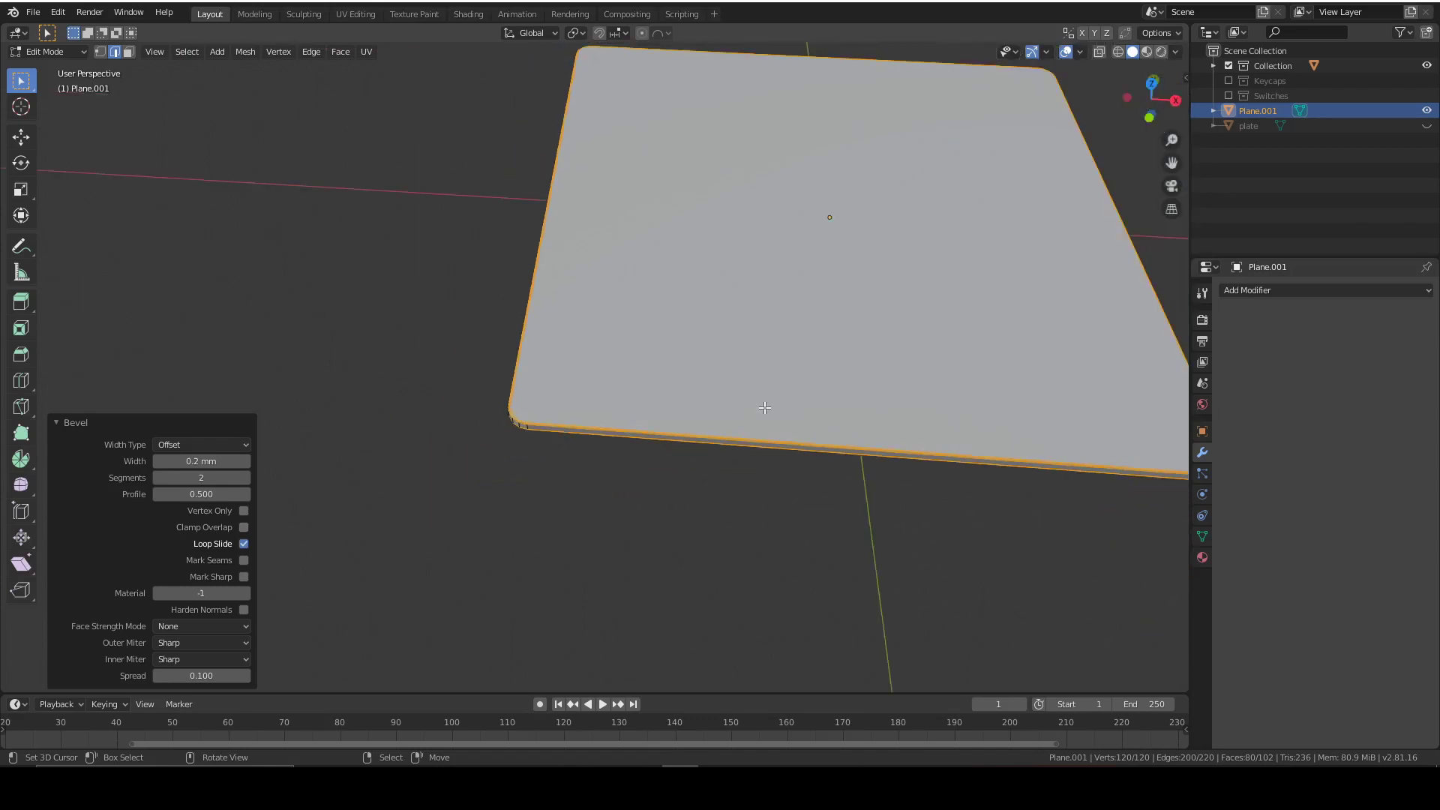
Step: Show the Keycaps collection and move the slab about 38 mm along X and -38 mm along Y to line up with the left keycaps
click(1151, 83)
shift+middle_drag(864, 257, 667, 315)
scroll(667, 314, down, 4)
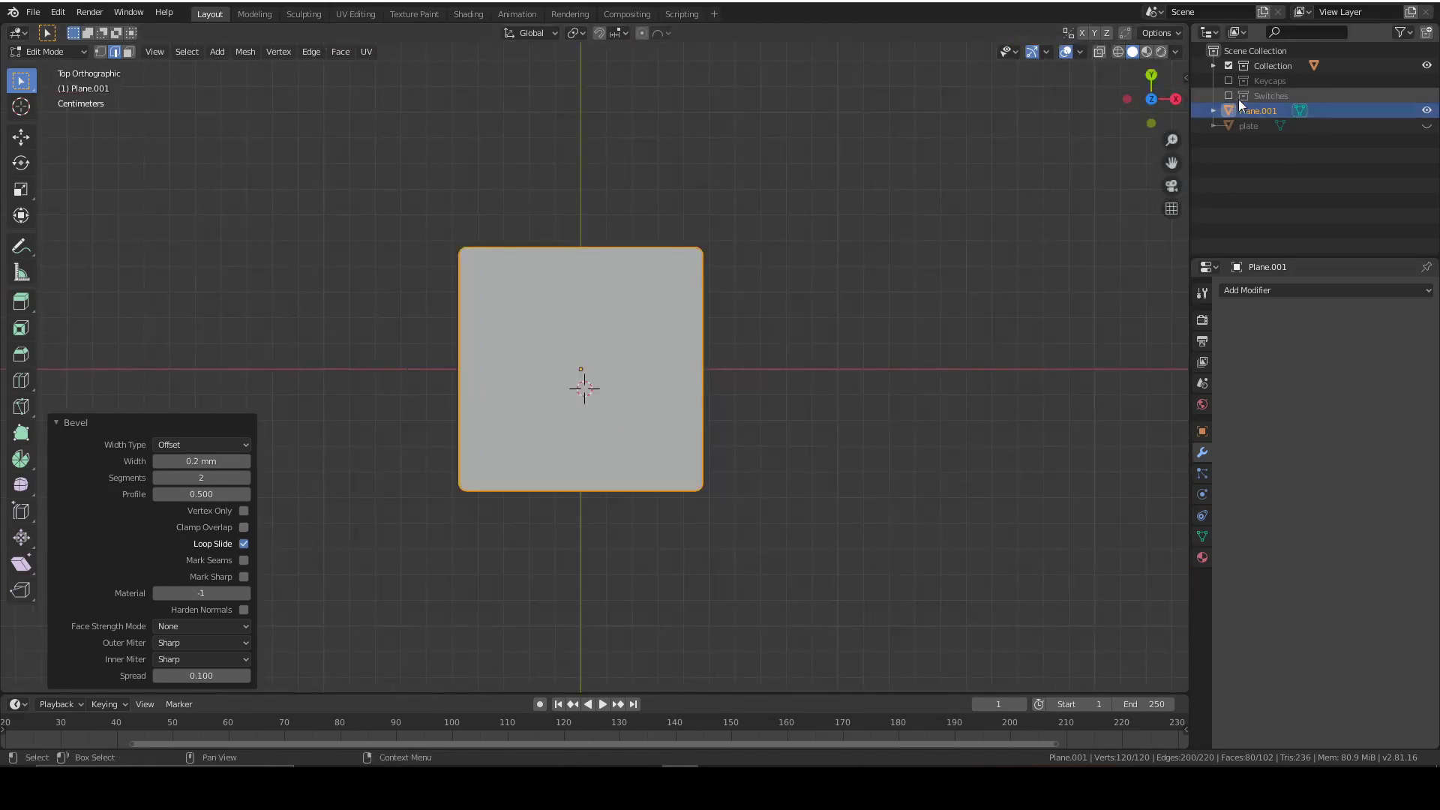
click(1230, 82)
scroll(765, 273, down, 2)
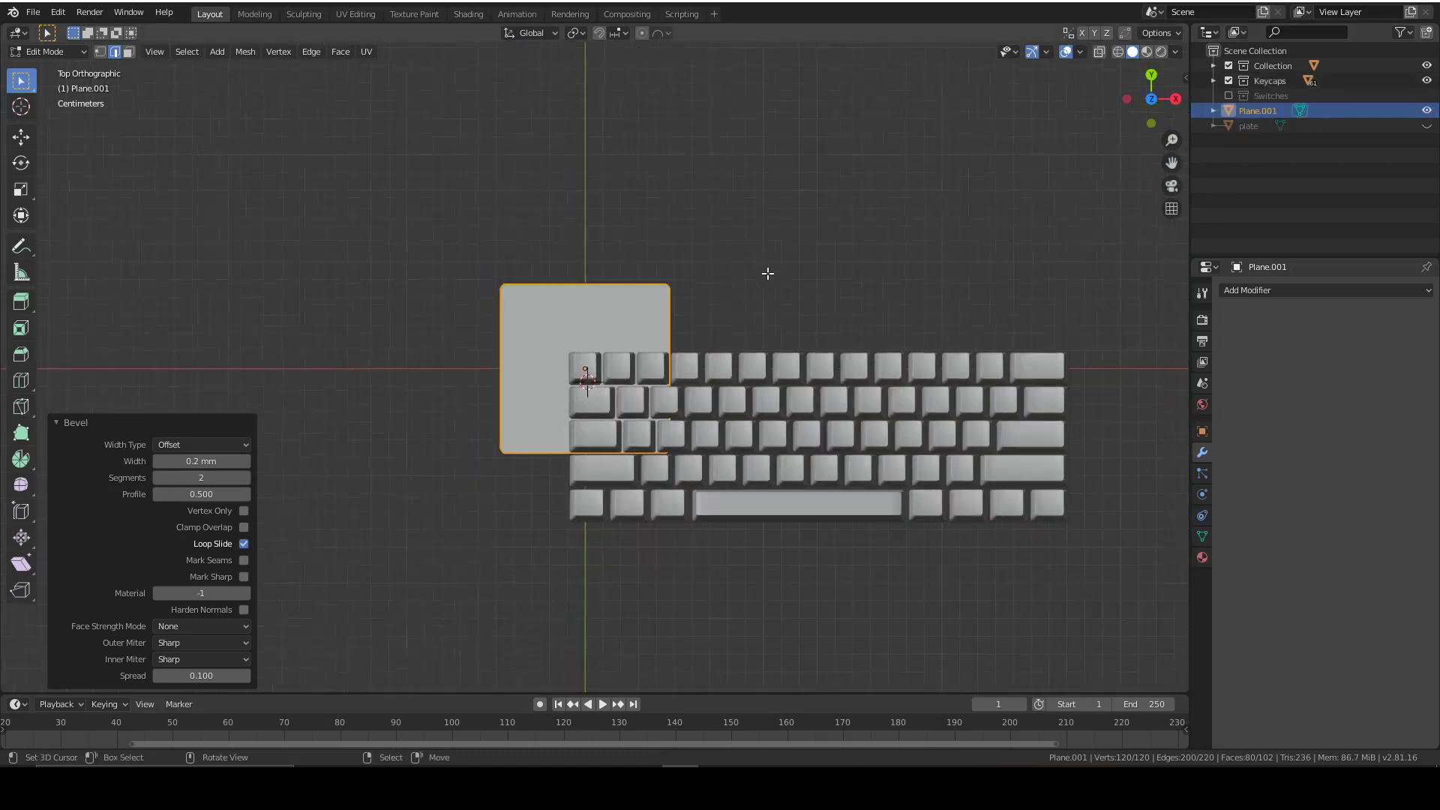
shift+middle_drag(748, 225, 601, 130)
key(g)
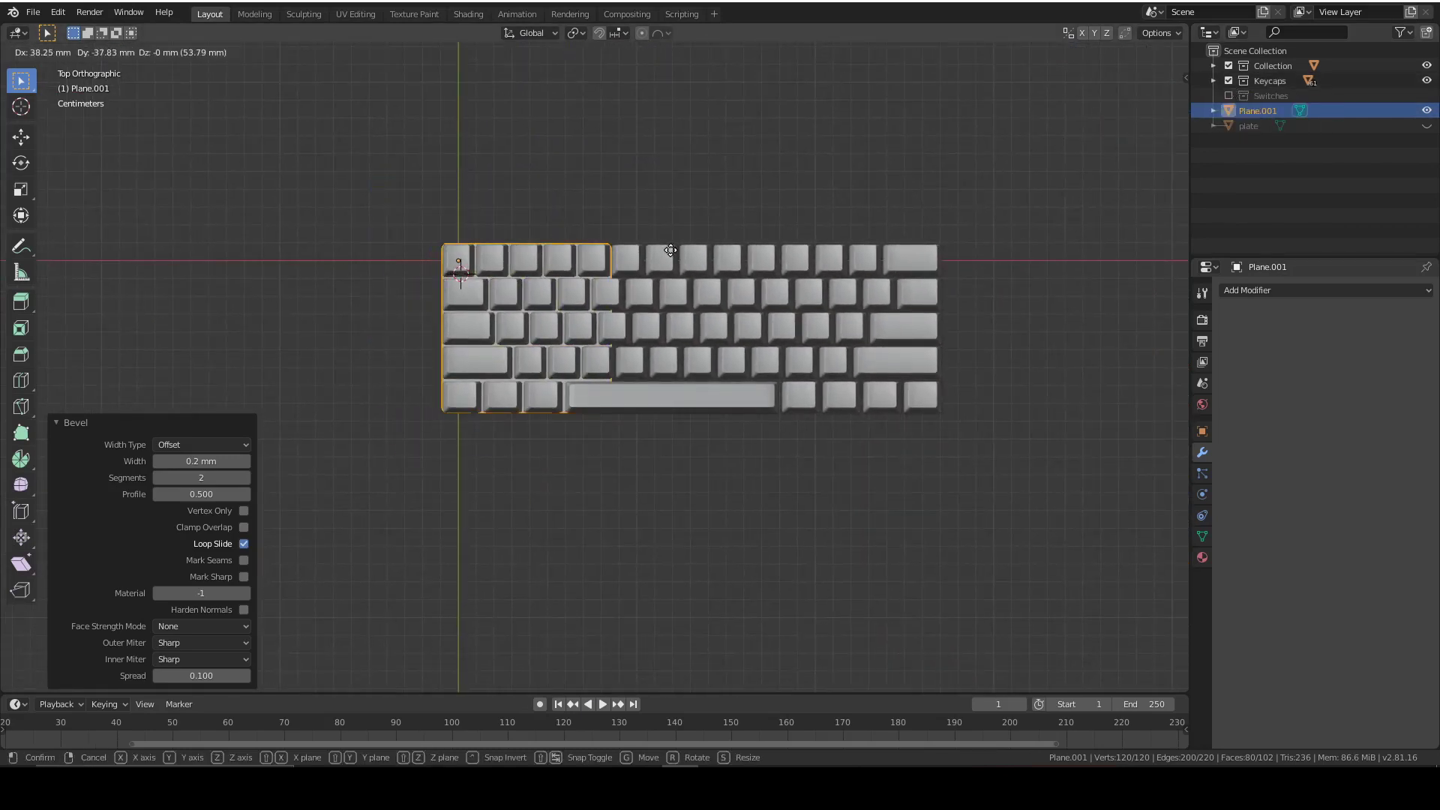
click(670, 250)
scroll(750, 379, up, 1)
key(Tab)
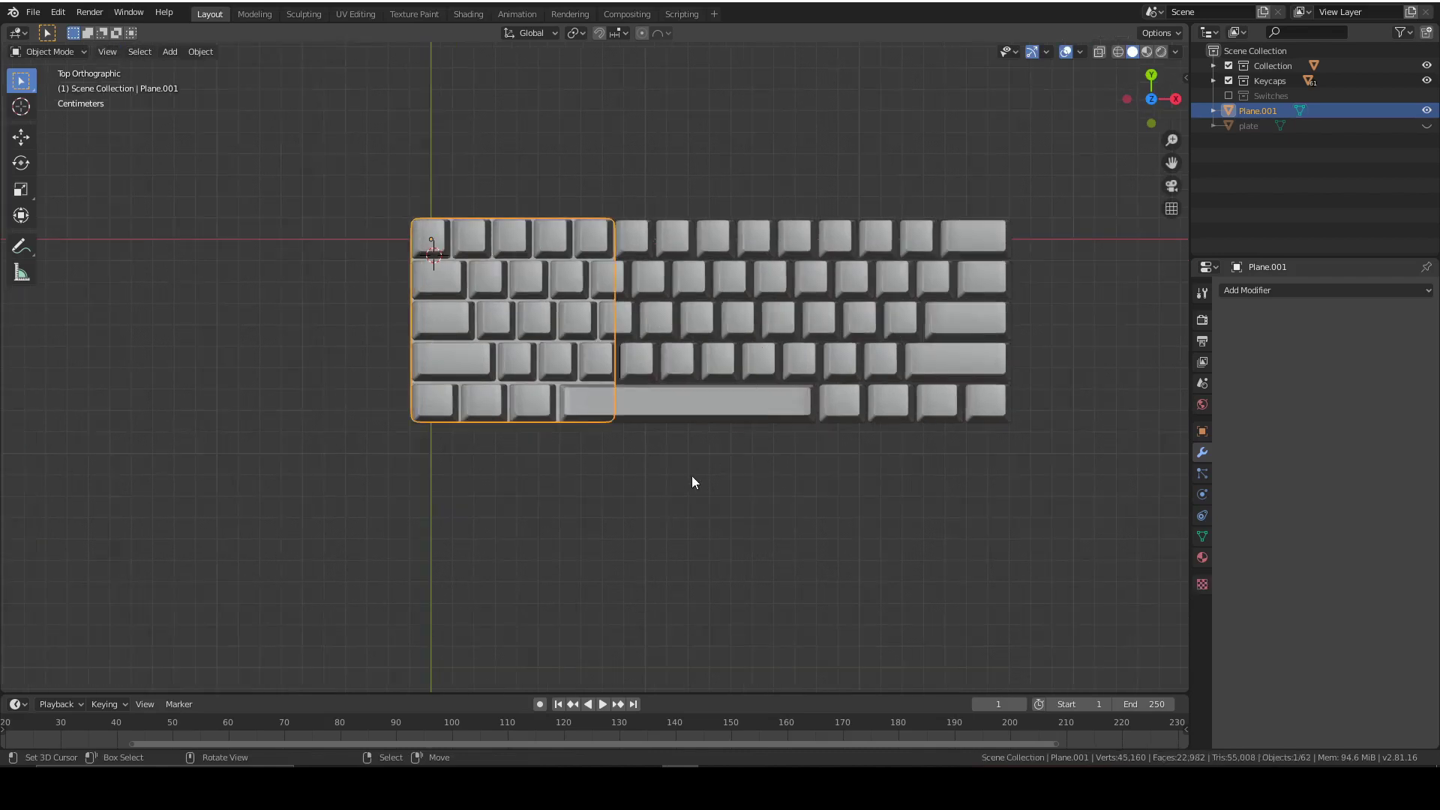
Step: Turn on X-ray in Edit Mode and move the slab's right end 185 mm along X to the keycaps' right edge
key(Tab)
drag(692, 475, 575, 173)
shift+middle_drag(733, 270, 597, 316)
click(1099, 52)
drag(504, 536, 443, 205)
key(g)
key(x)
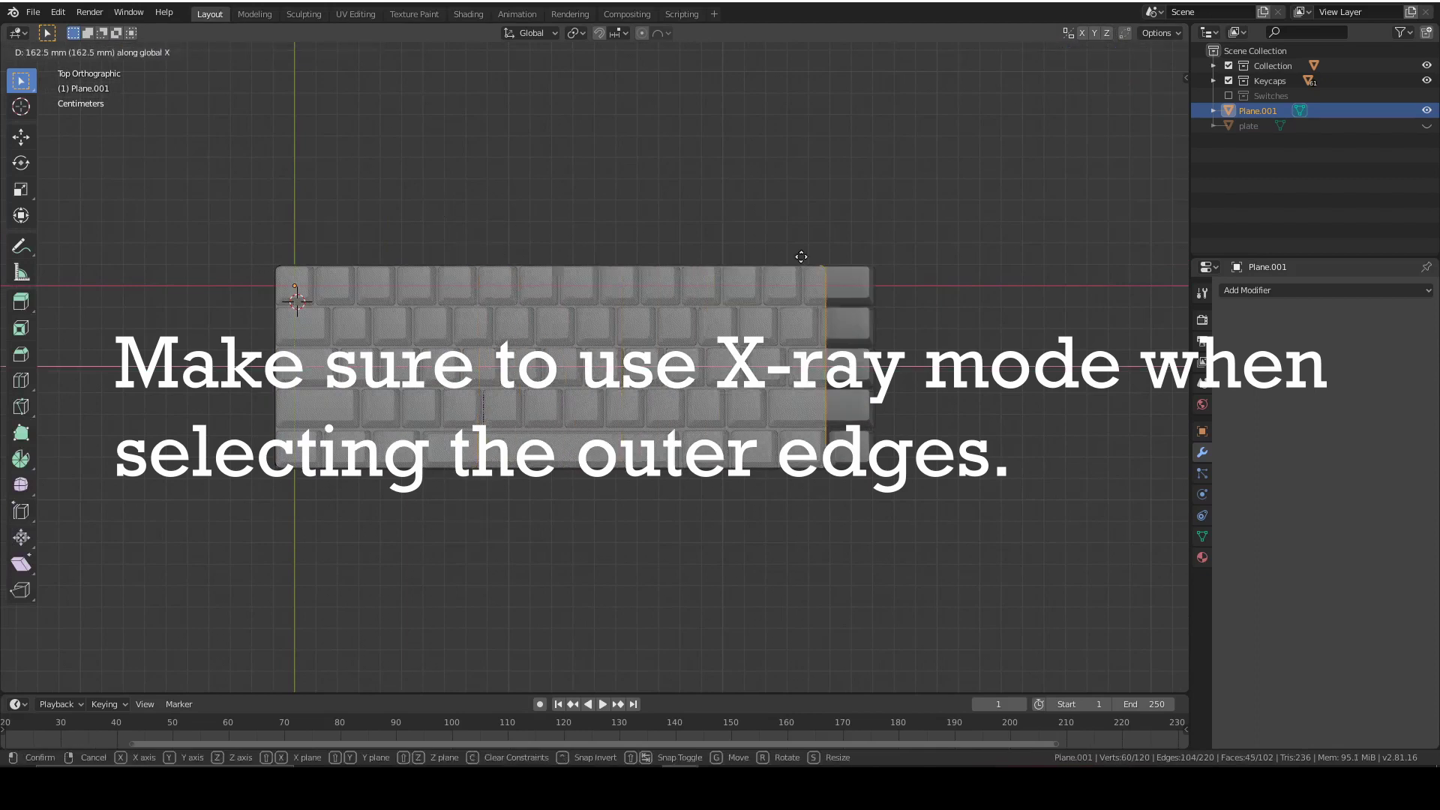
click(840, 256)
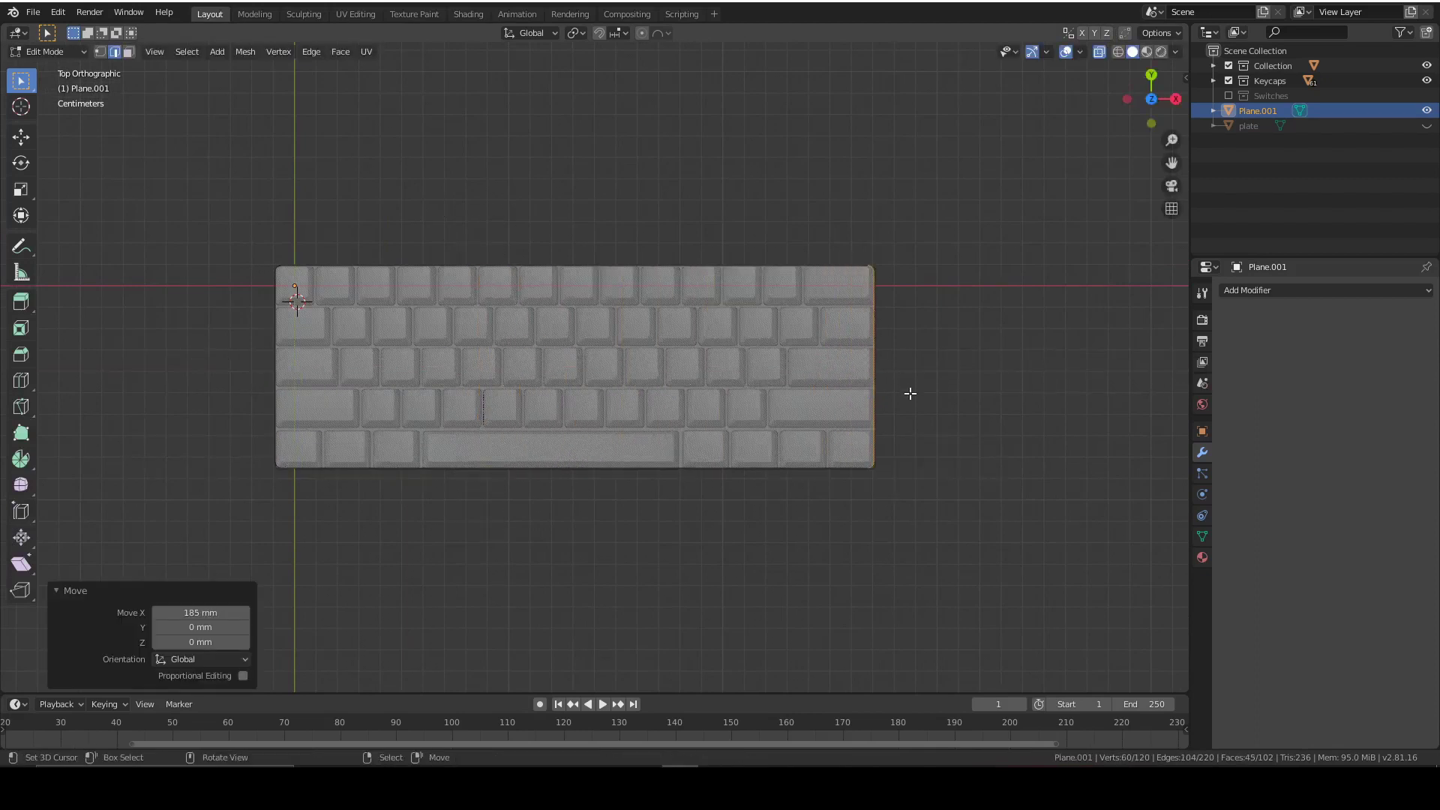
Step: Hide the Keycaps collection, then leave Edit Mode and turn off X-ray
scroll(910, 393, up, 4)
shift+middle_drag(714, 555, 736, 331)
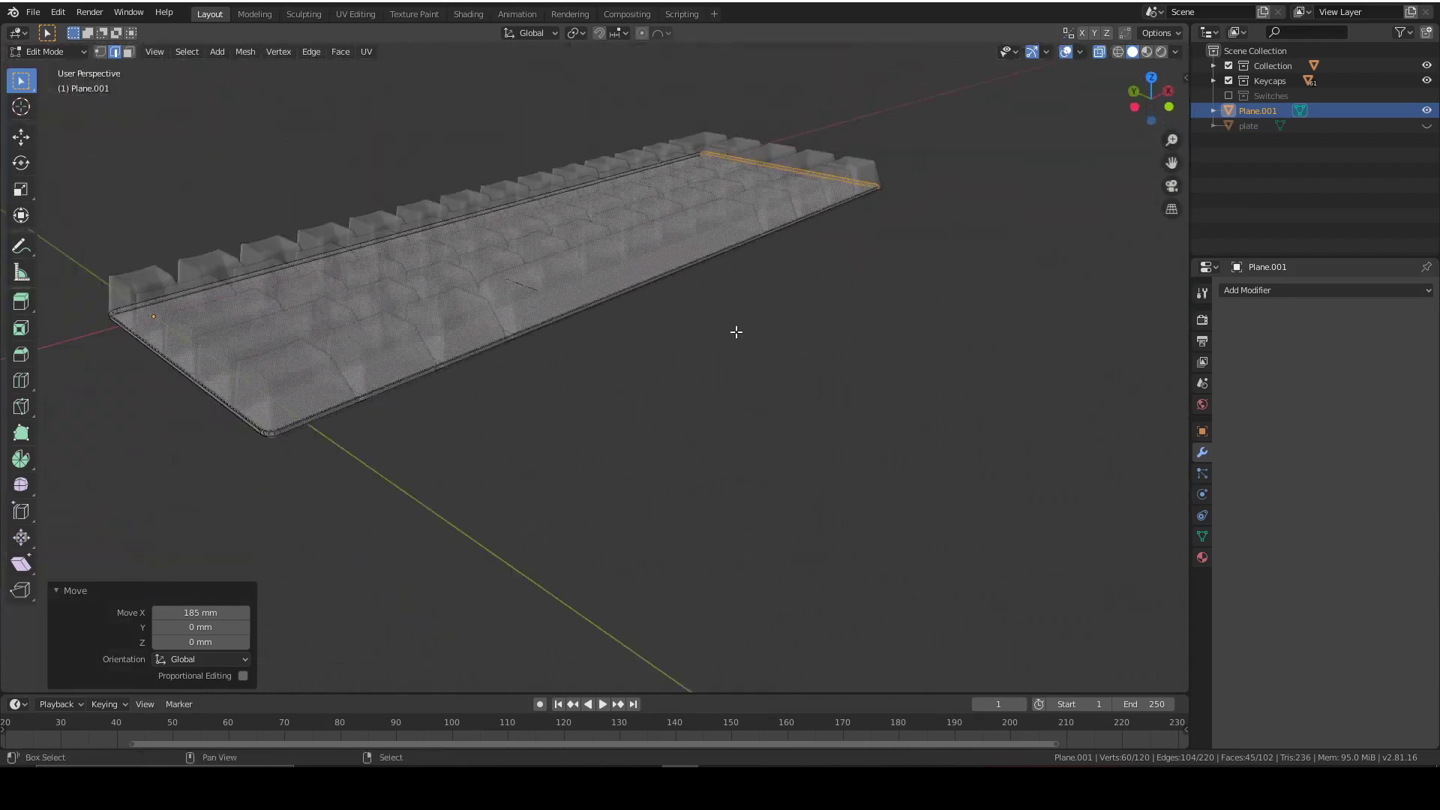
click(1232, 81)
key(Tab)
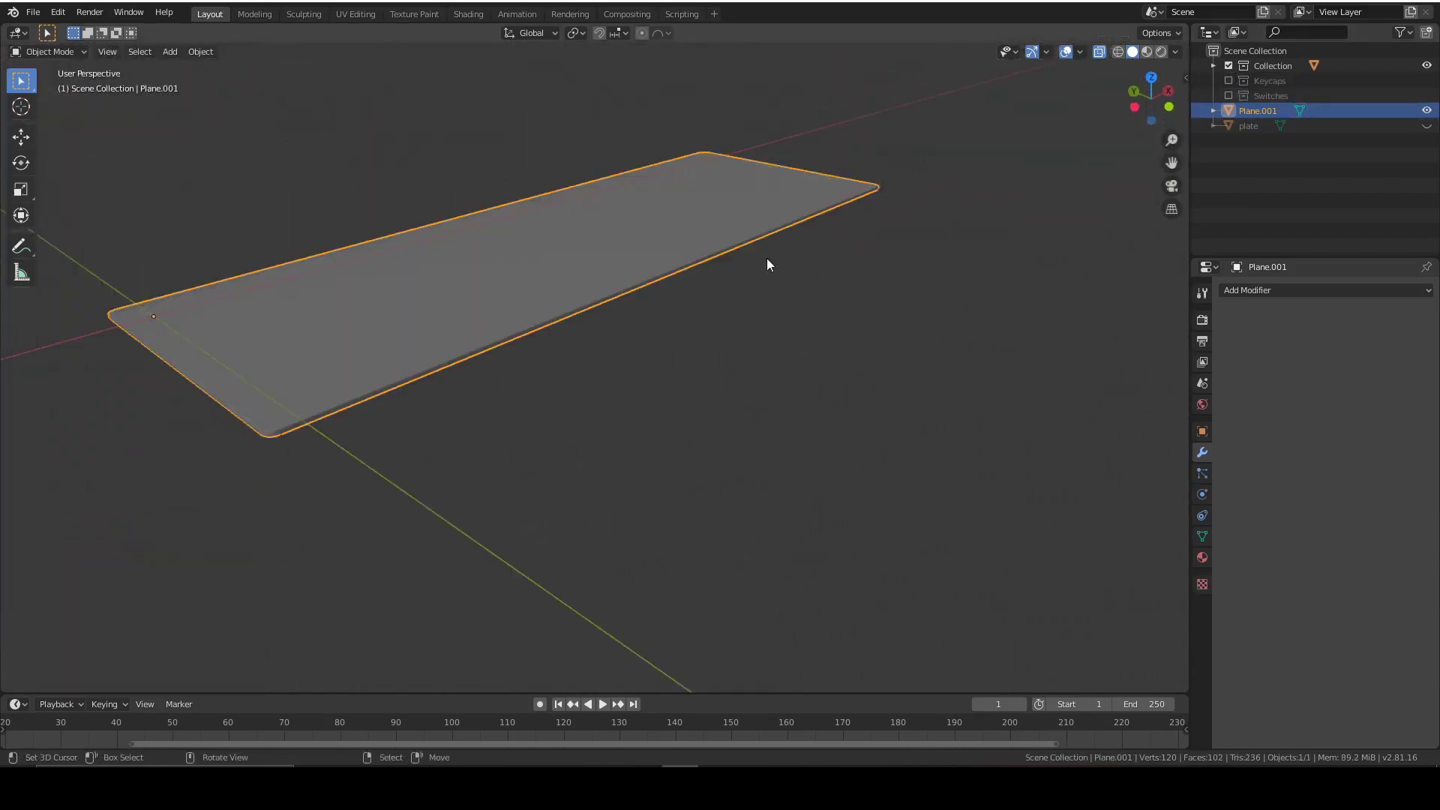
middle_drag(766, 258, 1023, 80)
click(1099, 52)
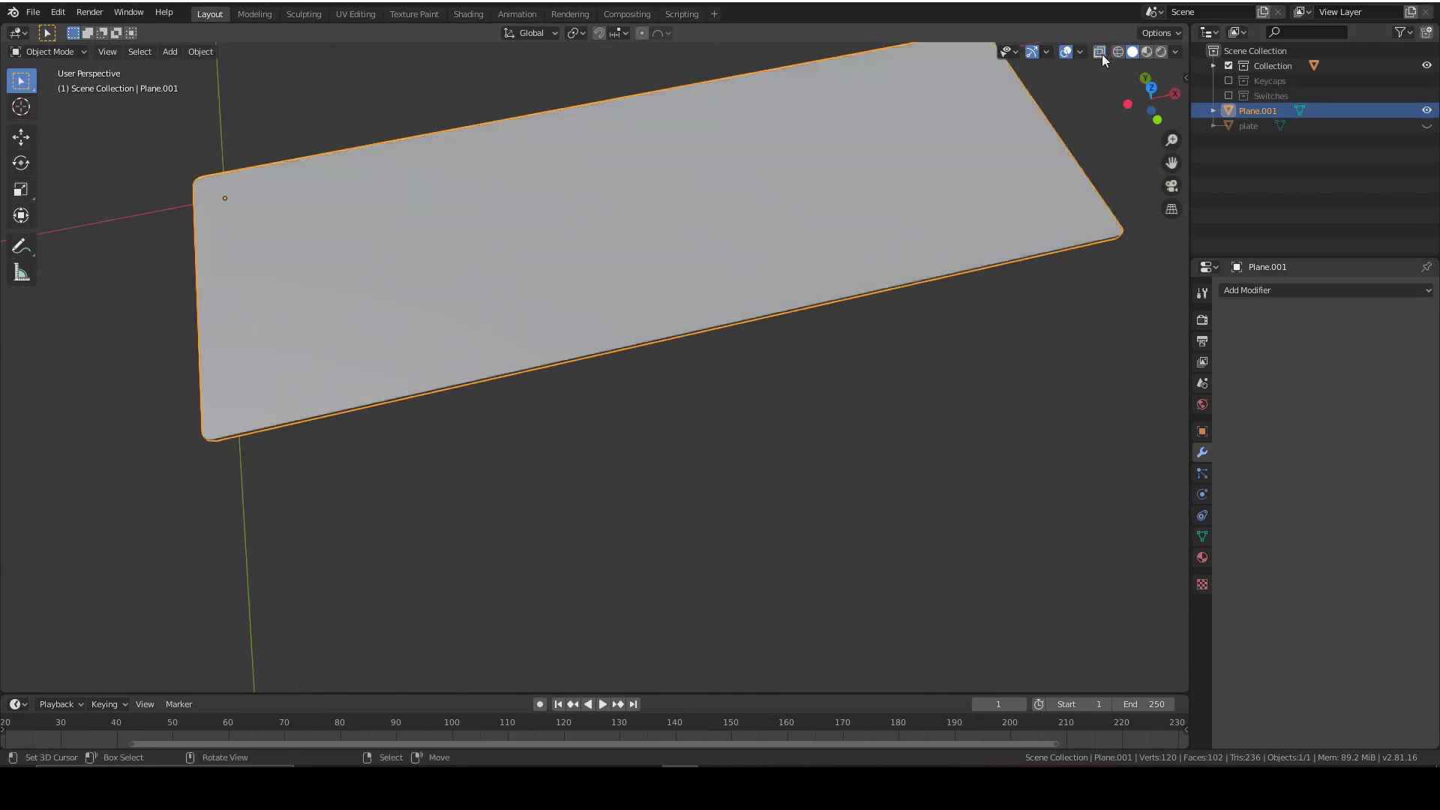
Step: Compare the slab with the Keycaps collection in top view, then hide the keycaps and show the Switches collection
click(1152, 88)
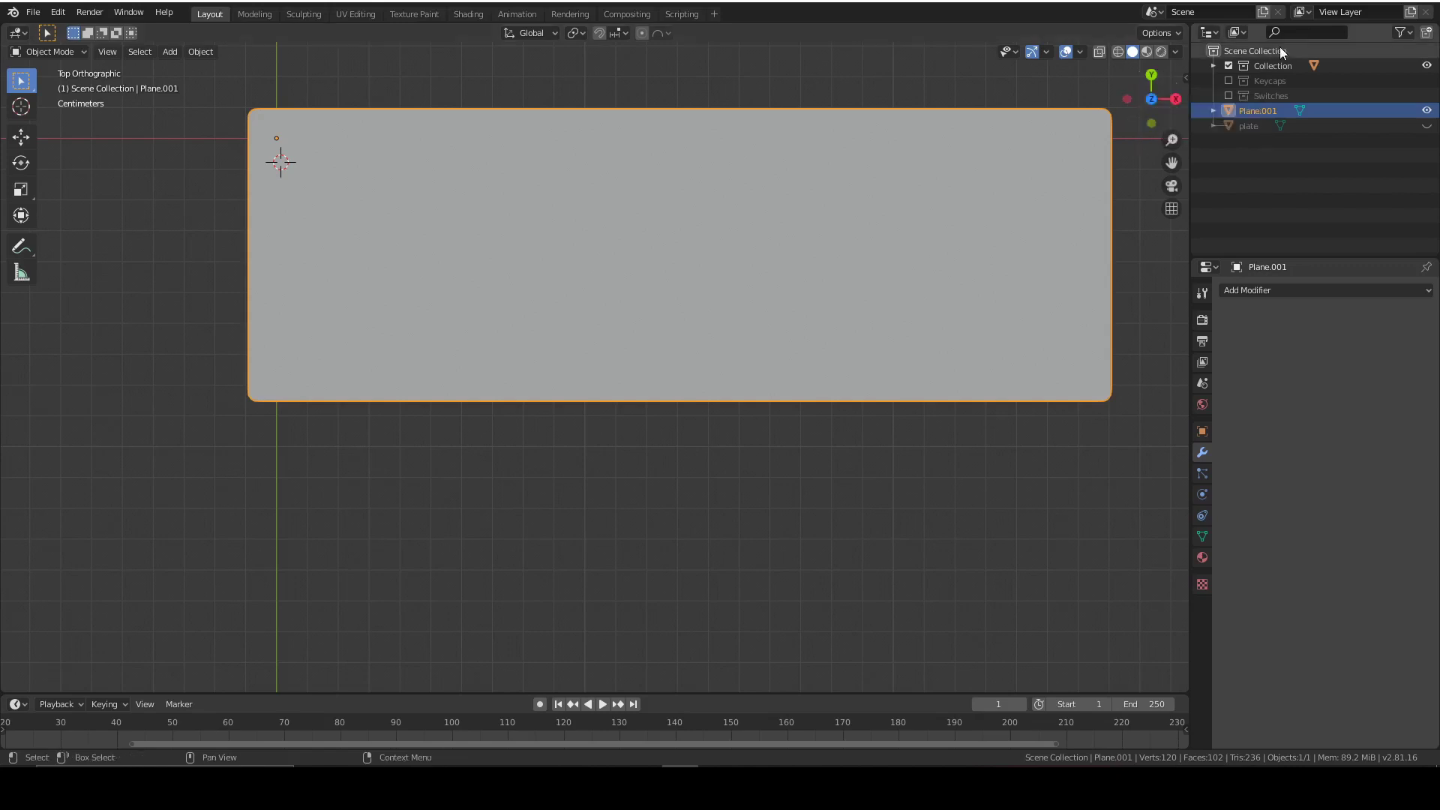
click(1228, 81)
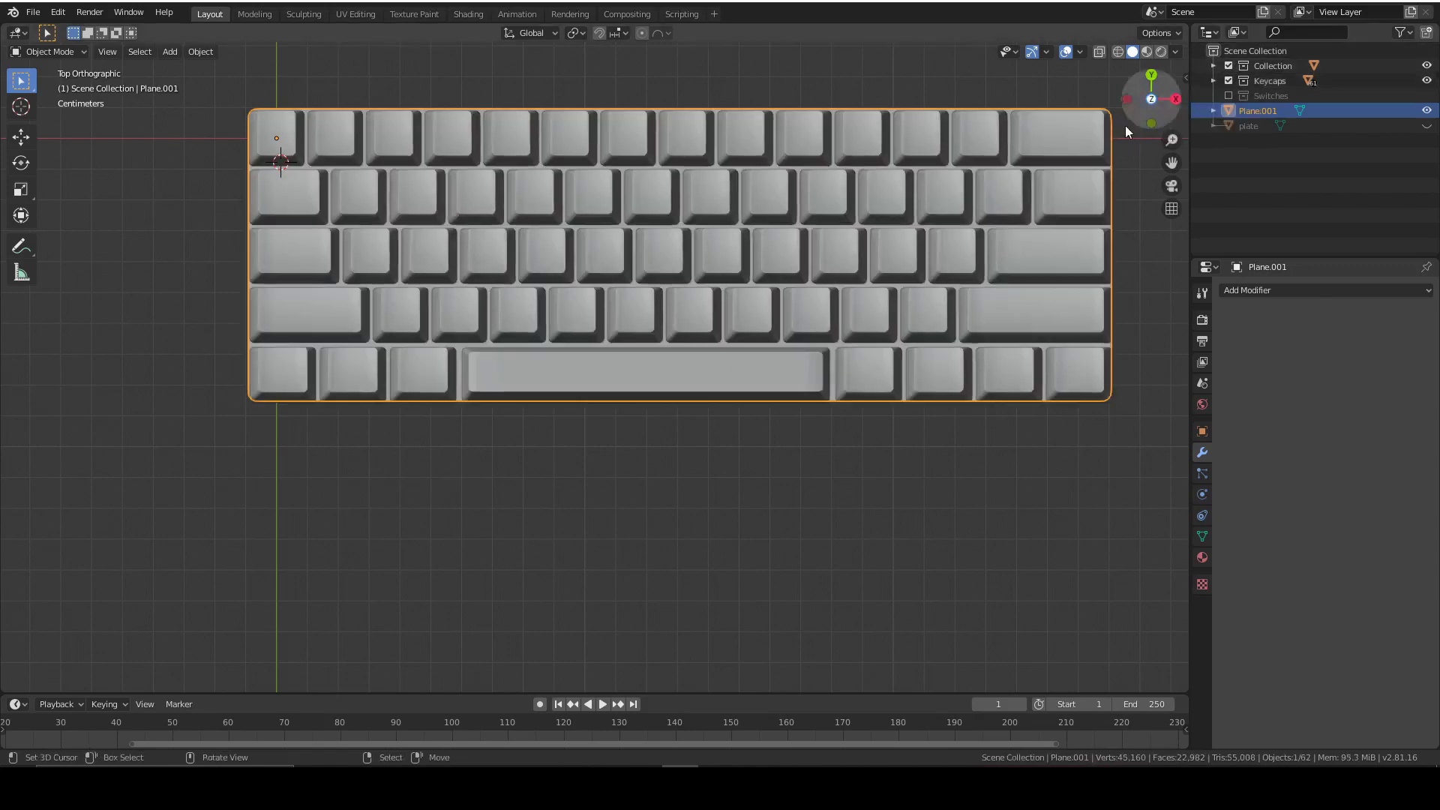
click(1228, 81)
click(1228, 96)
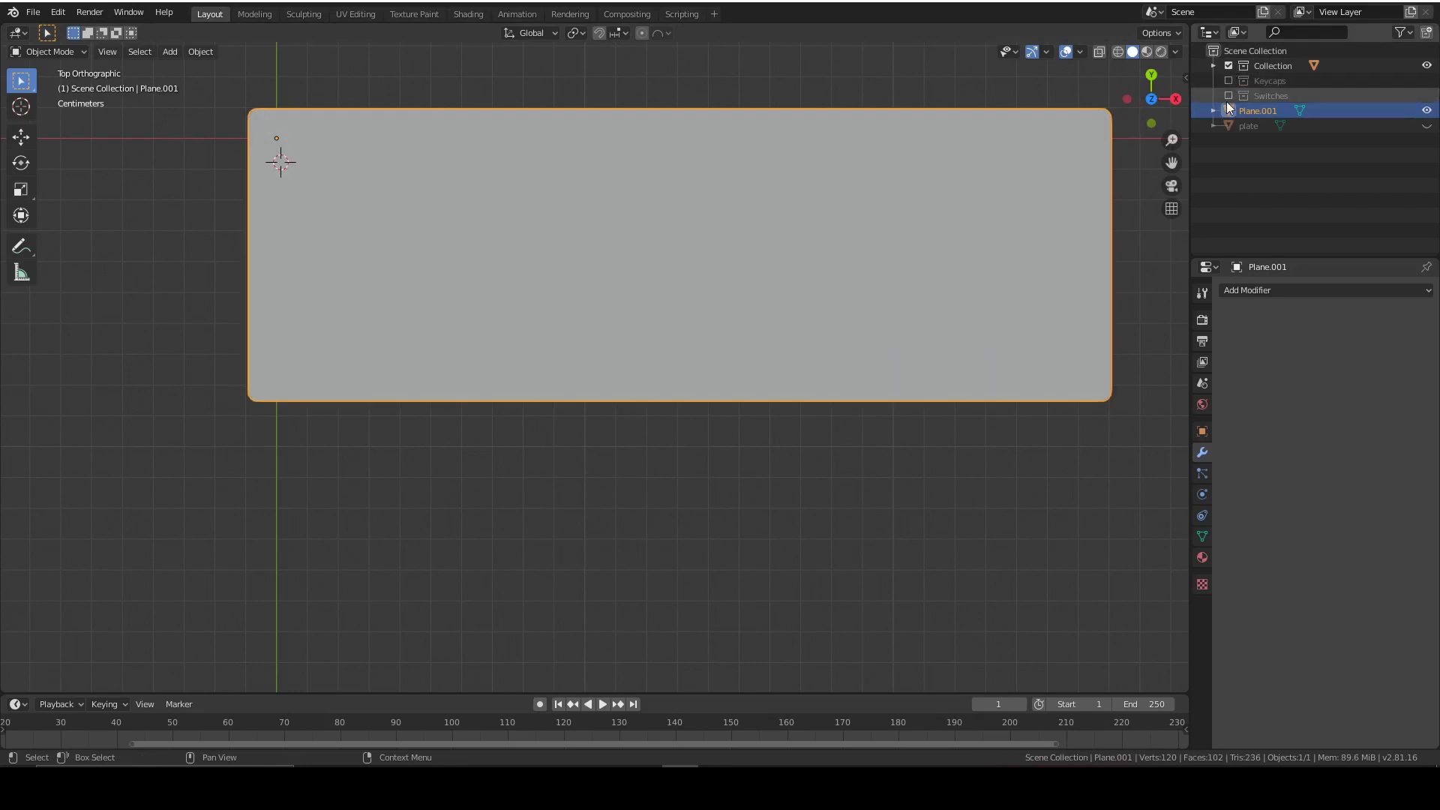
middle_drag(978, 186, 962, 198)
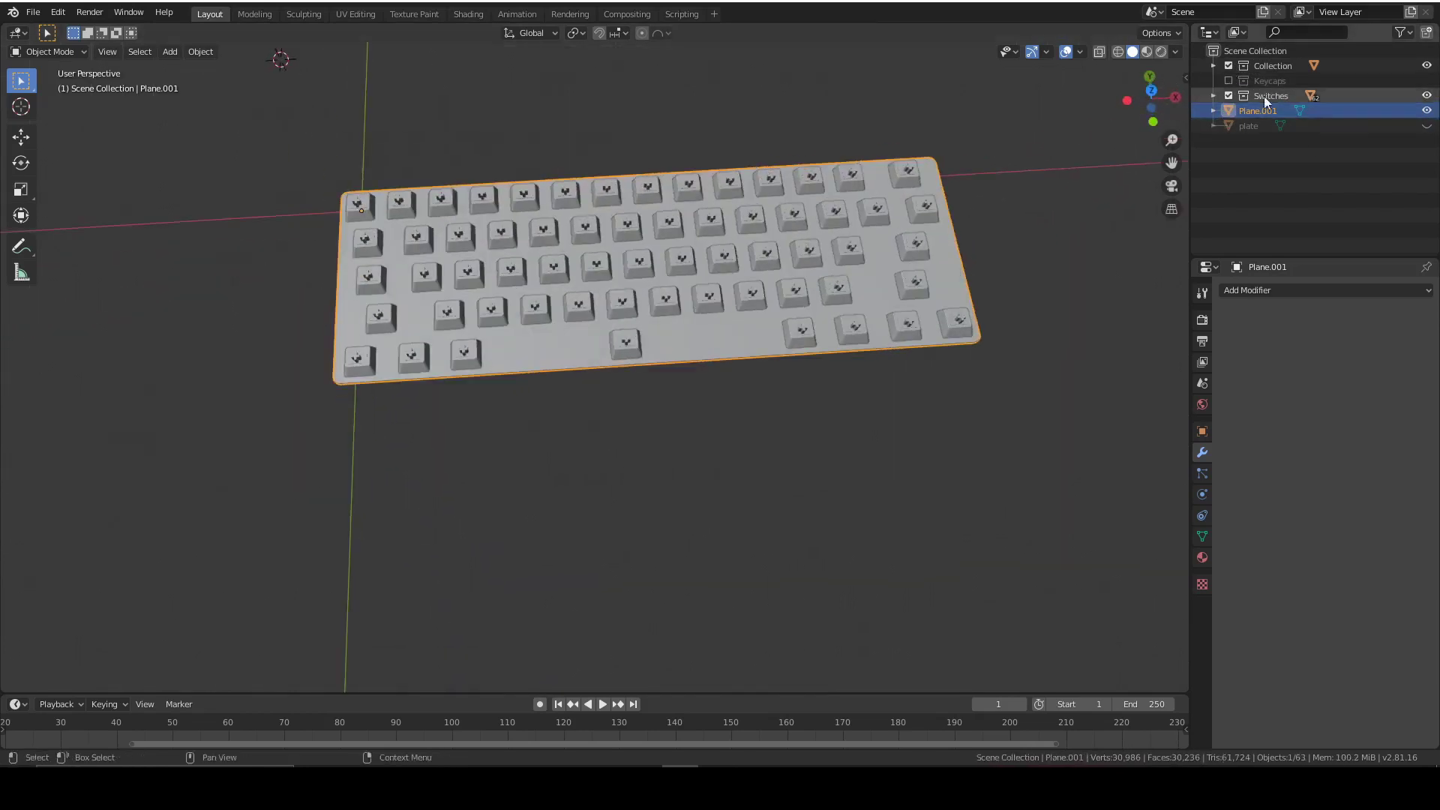
click(1151, 91)
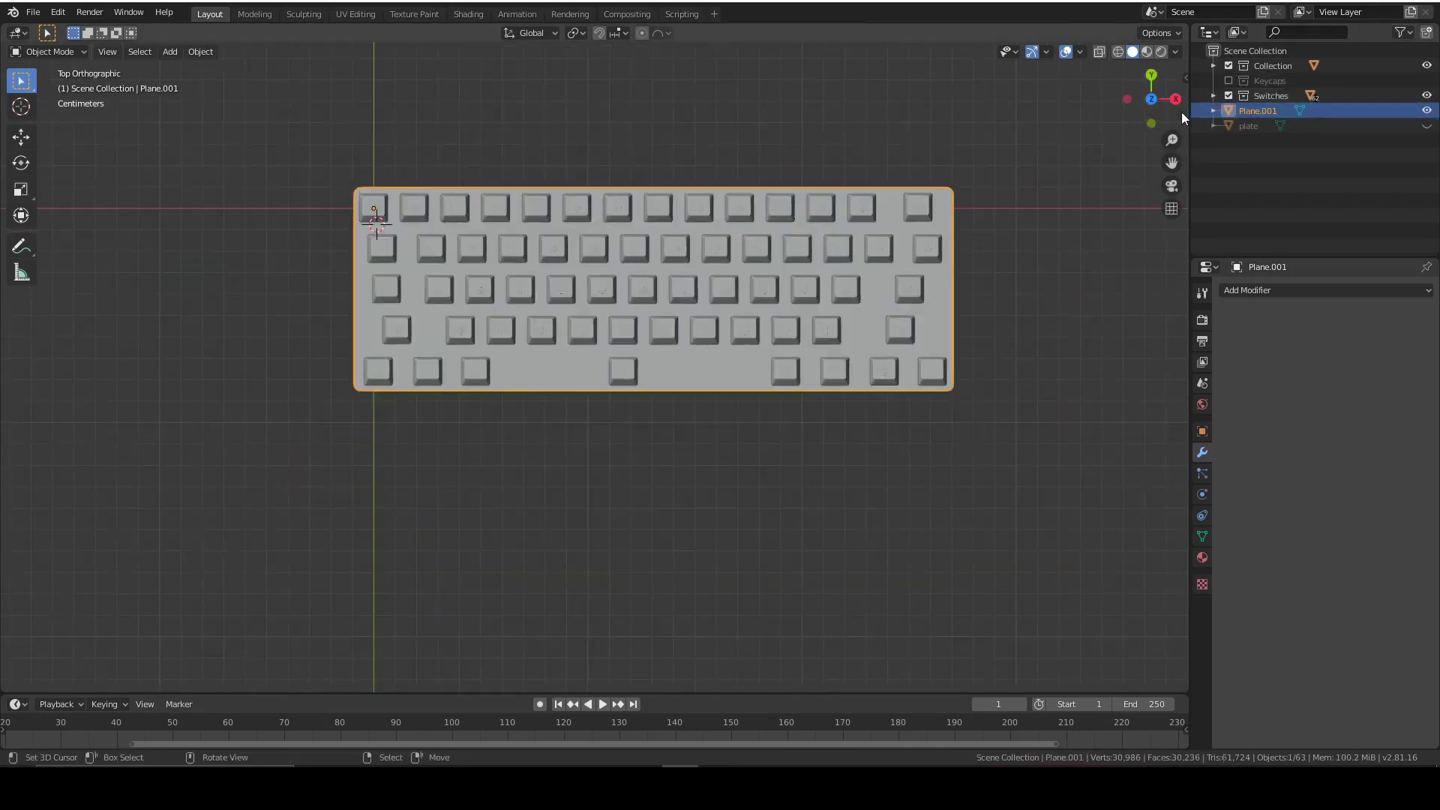
Step: Rename the slab object to PCB and hide it in the viewport
double_click(1252, 111)
key(Return)
click(1427, 110)
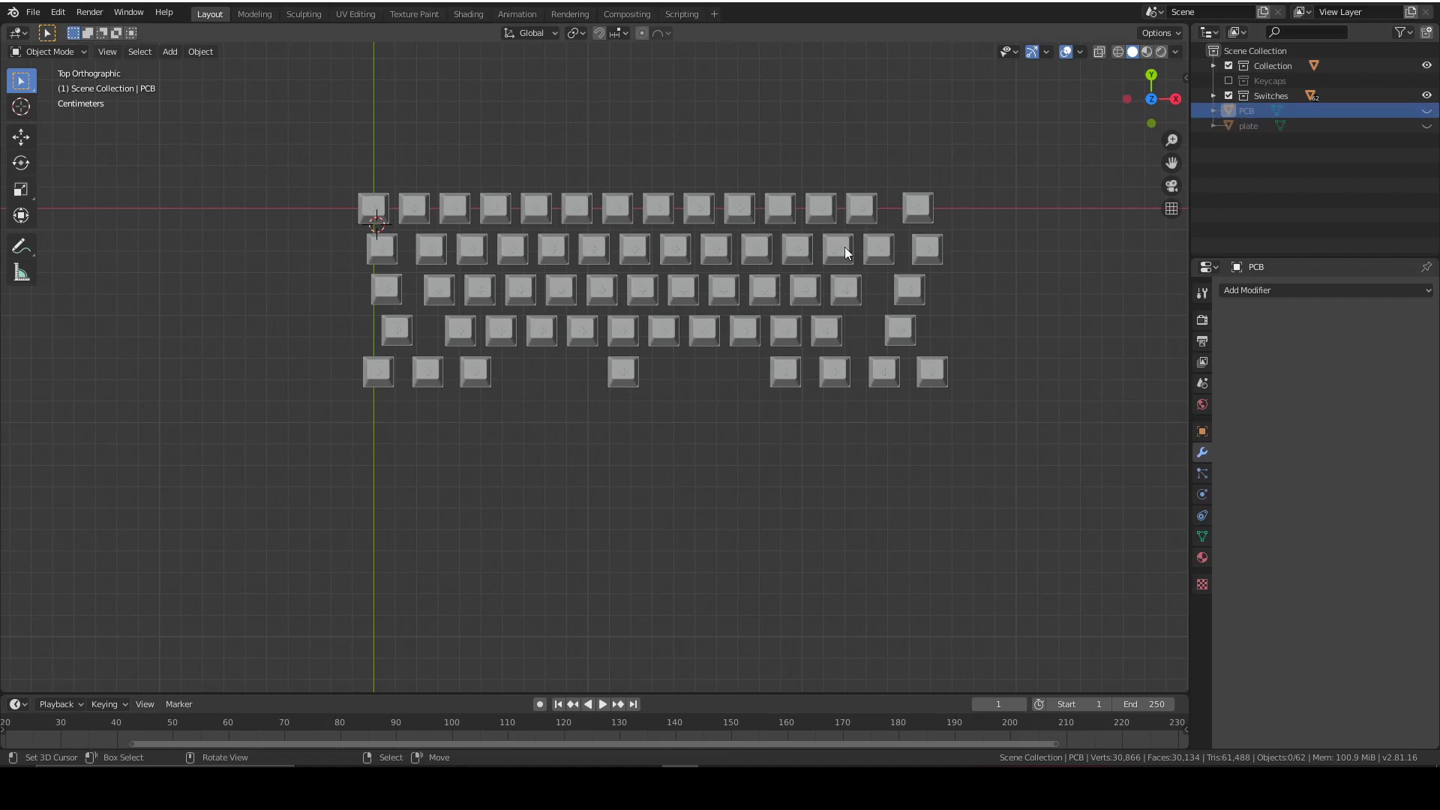
Step: Add a cube mesh near the first switch and set its size to 10 mm
scroll(575, 352, up, 8)
key(Delete)
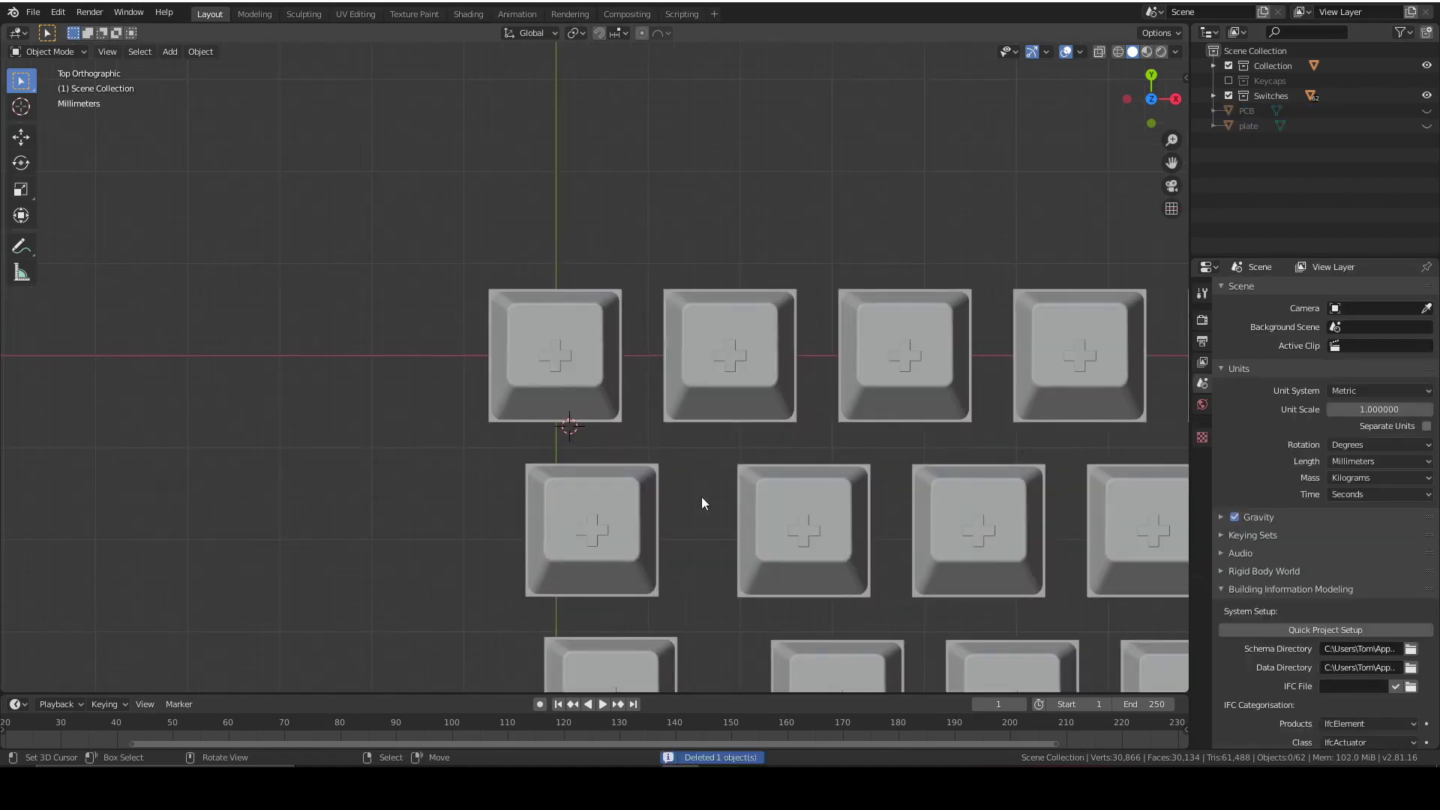
key(shift+a)
mouse_move(698, 467)
click(756, 483)
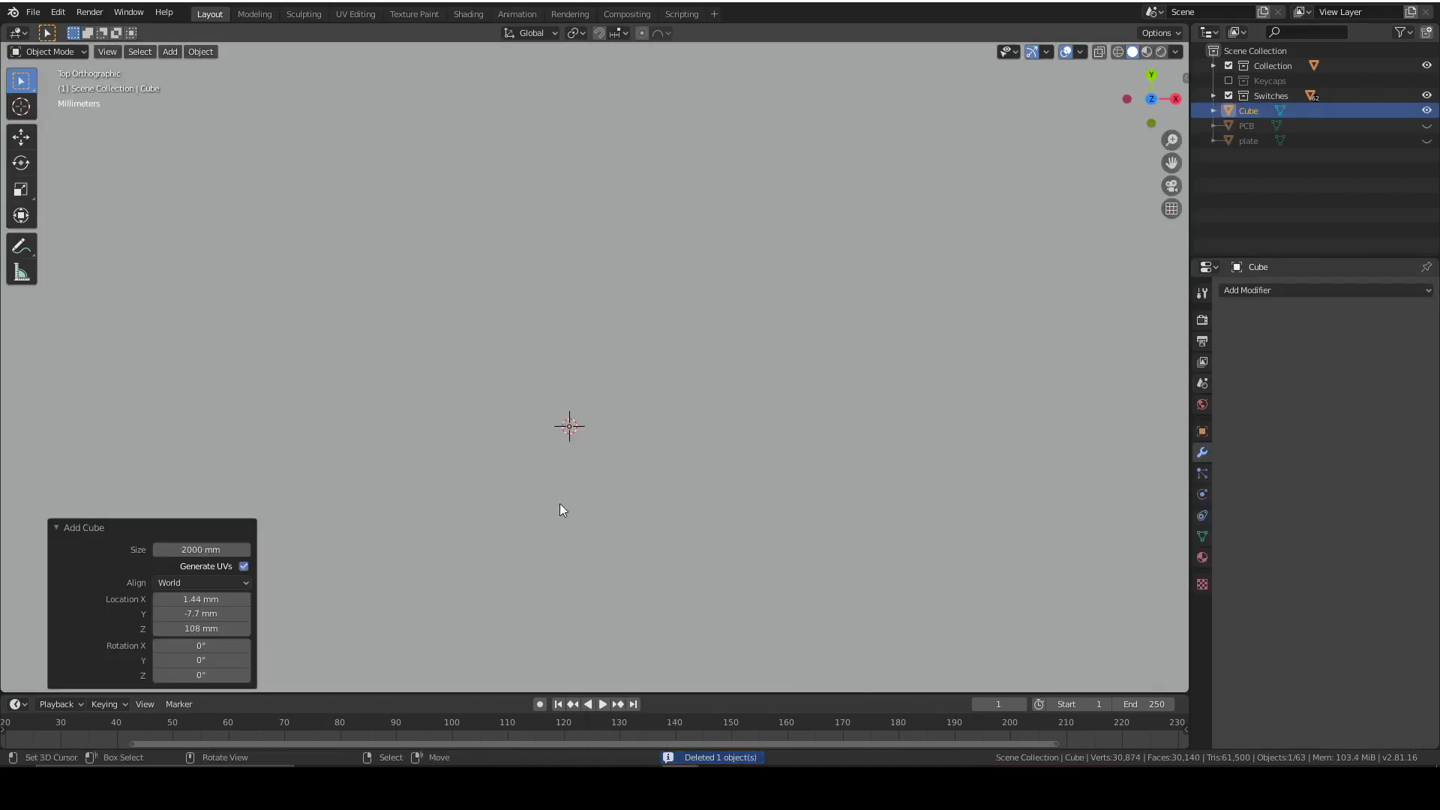
click(212, 549)
text(10)
key(Return)
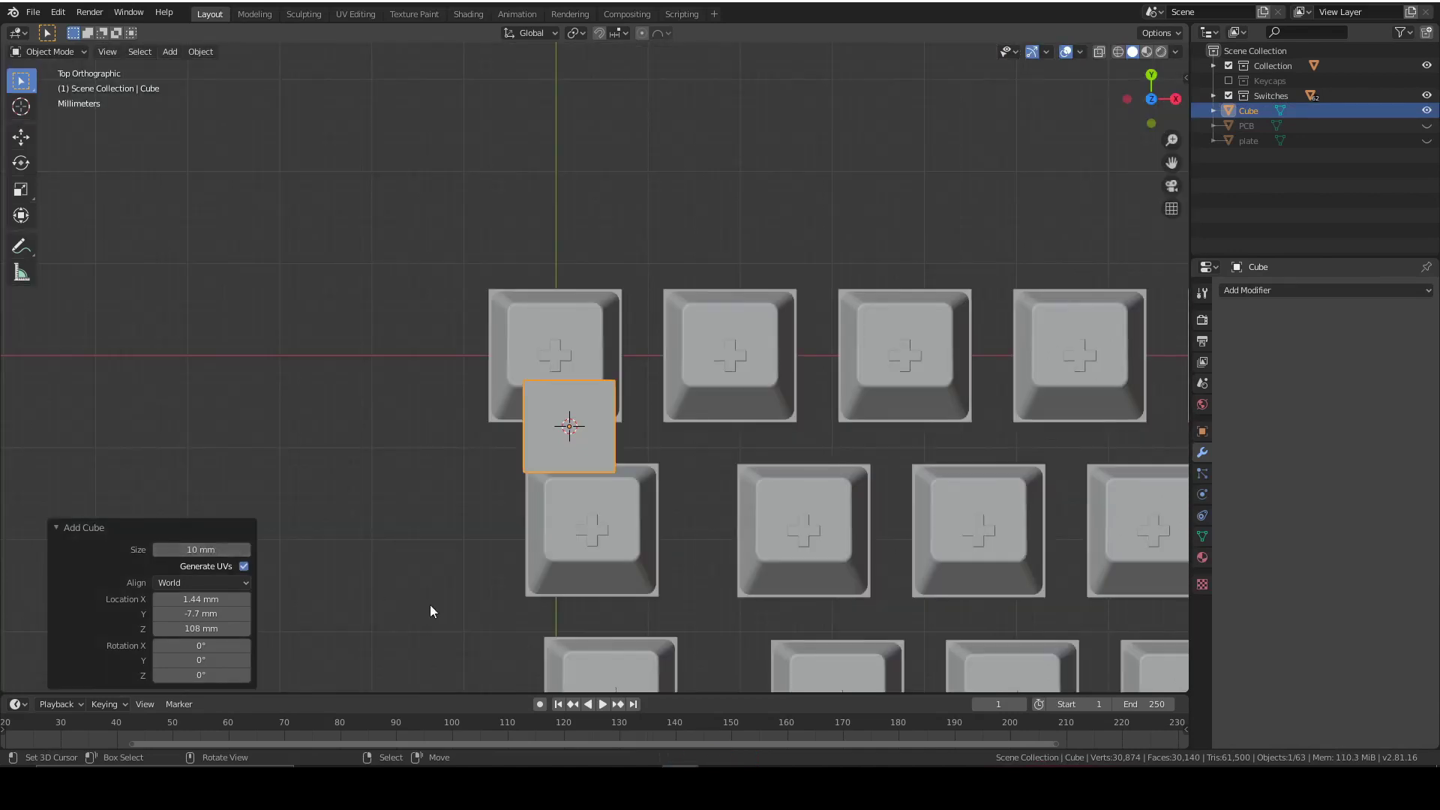
Step: Move the cube about -1.63 mm in X and 8.06 mm in Y over the first switch, and display the scene in wireframe
key(g)
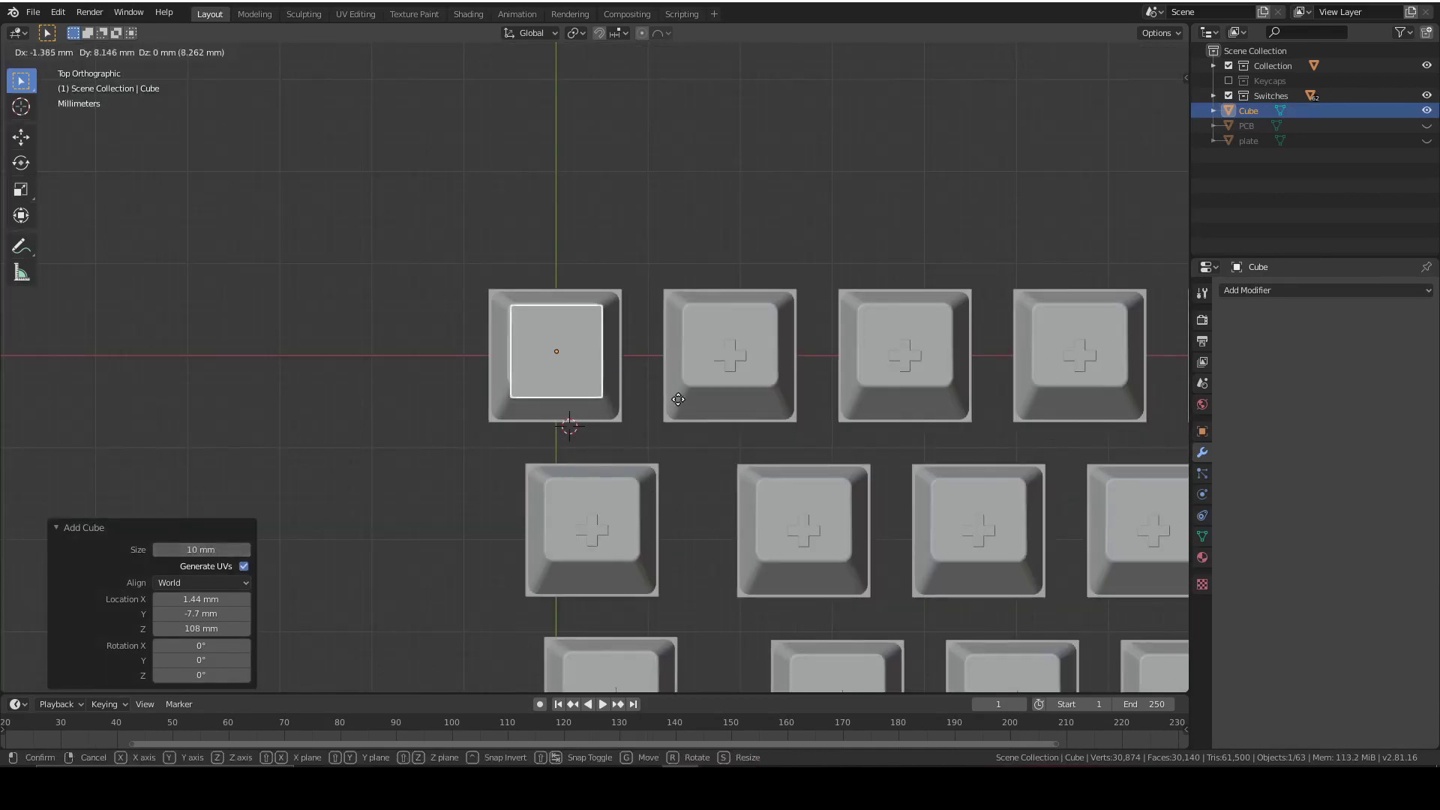
click(663, 427)
middle_drag(663, 428, 721, 384)
scroll(722, 384, down, 10)
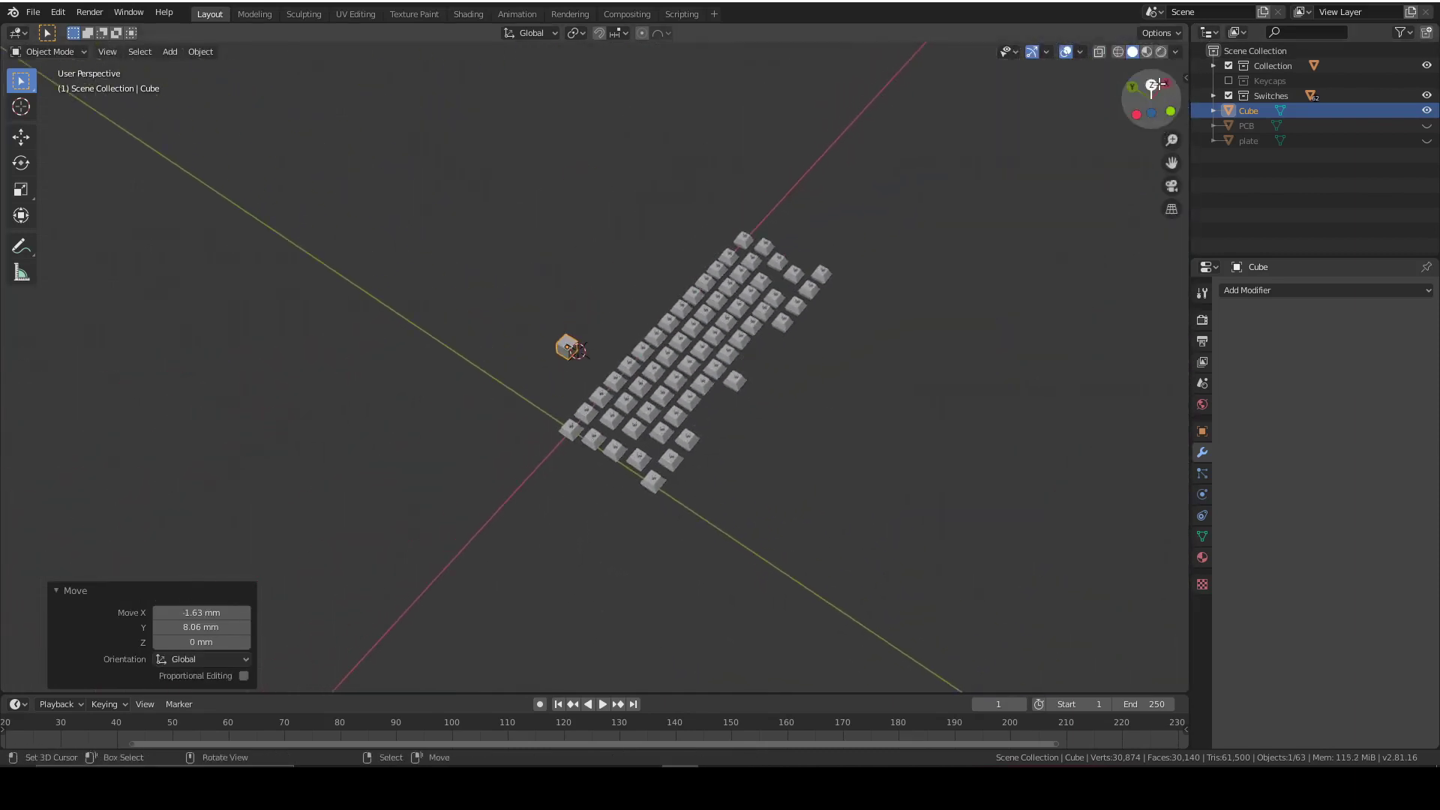
click(1155, 85)
scroll(478, 403, up, 7)
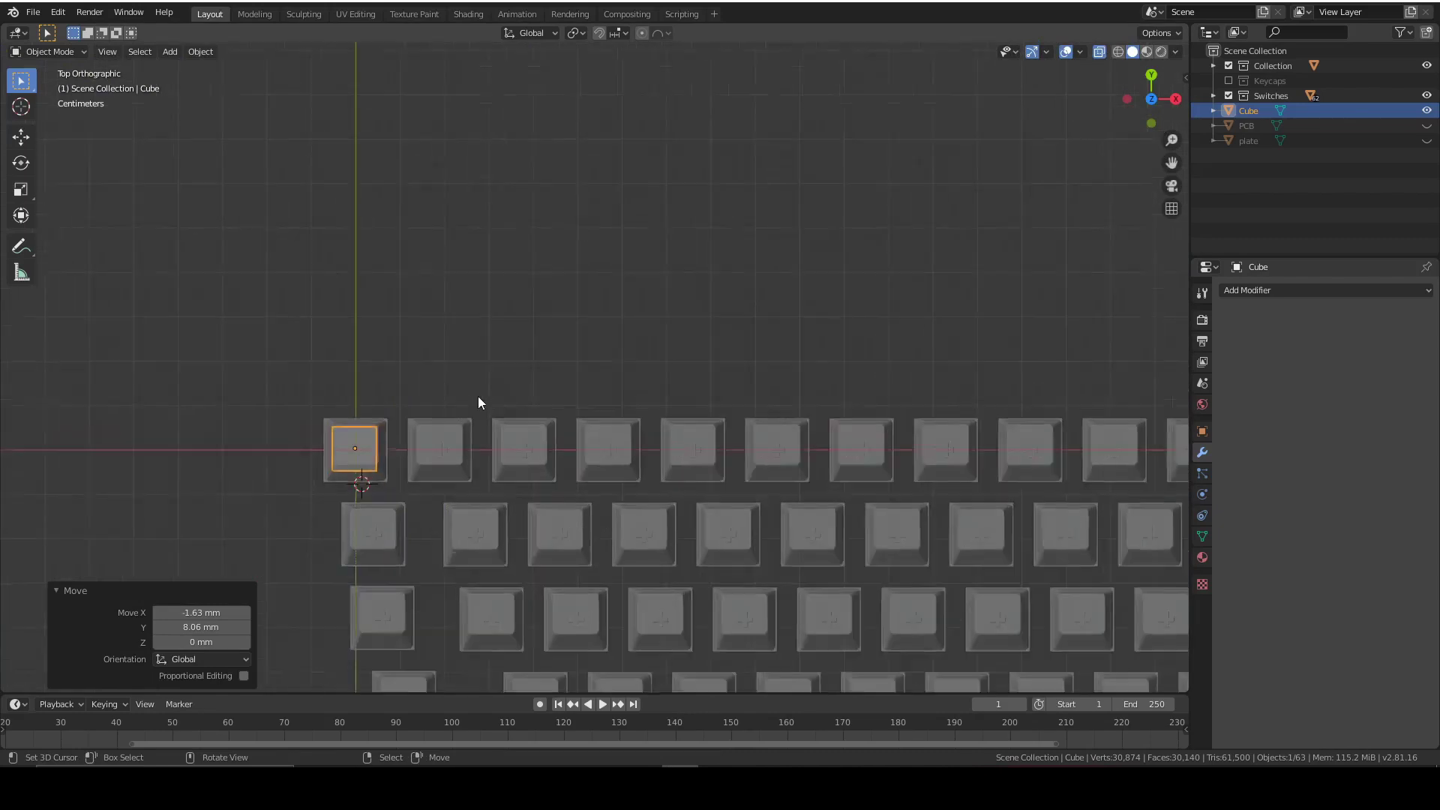
key(shift+z)
scroll(370, 431, up, 12)
shift+middle_drag(371, 431, 790, 316)
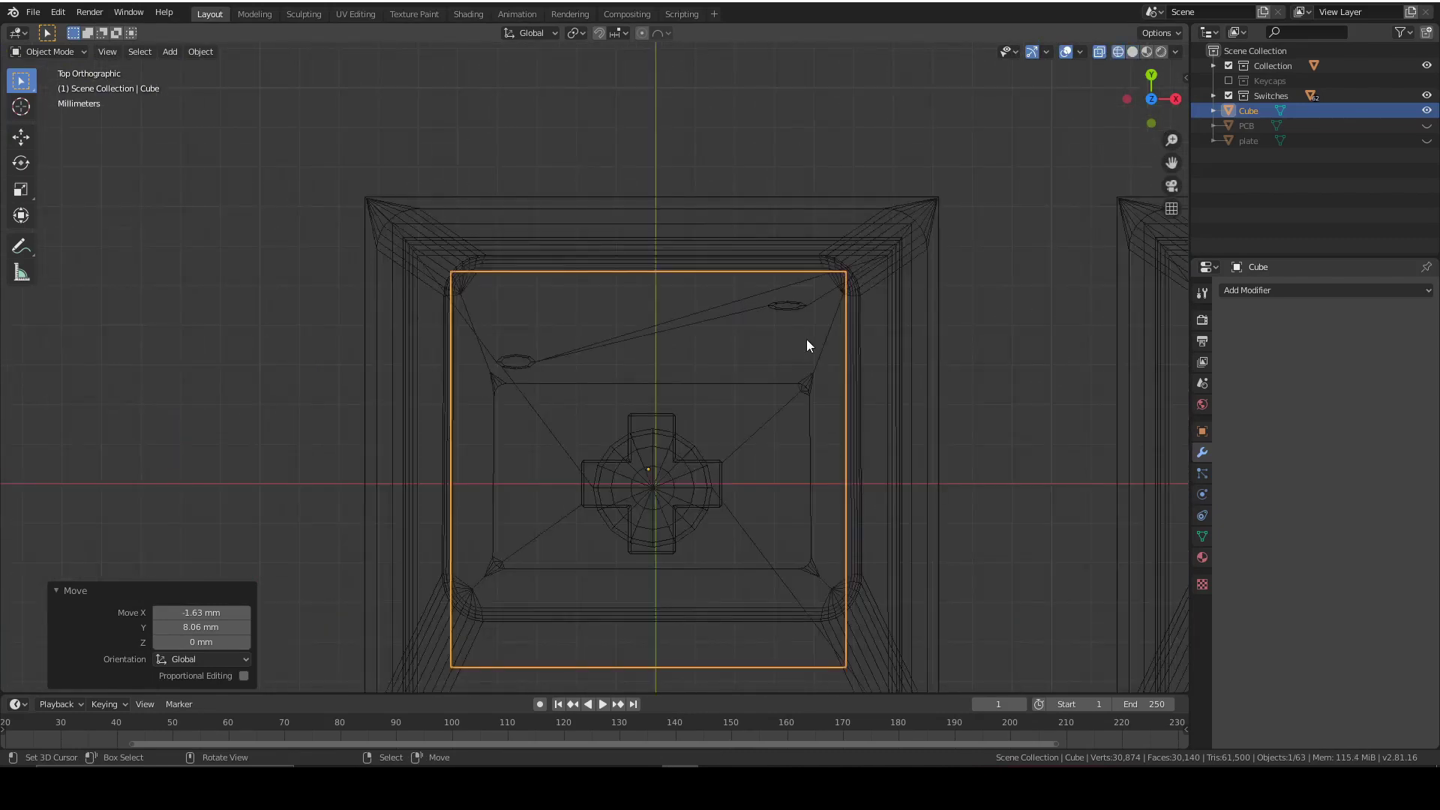
key(shift+a)
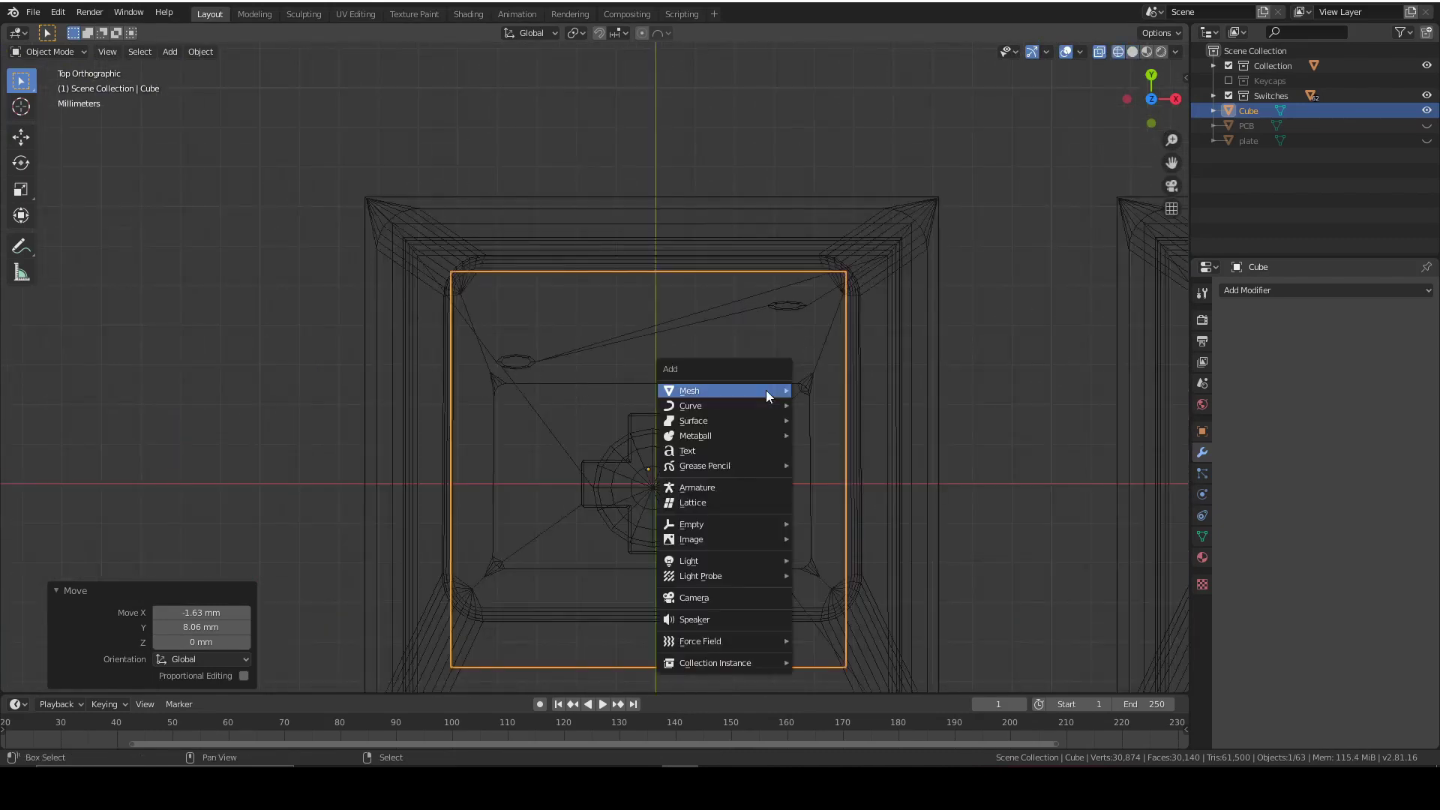
mouse_move(785, 390)
click(864, 466)
scroll(812, 478, down, 5)
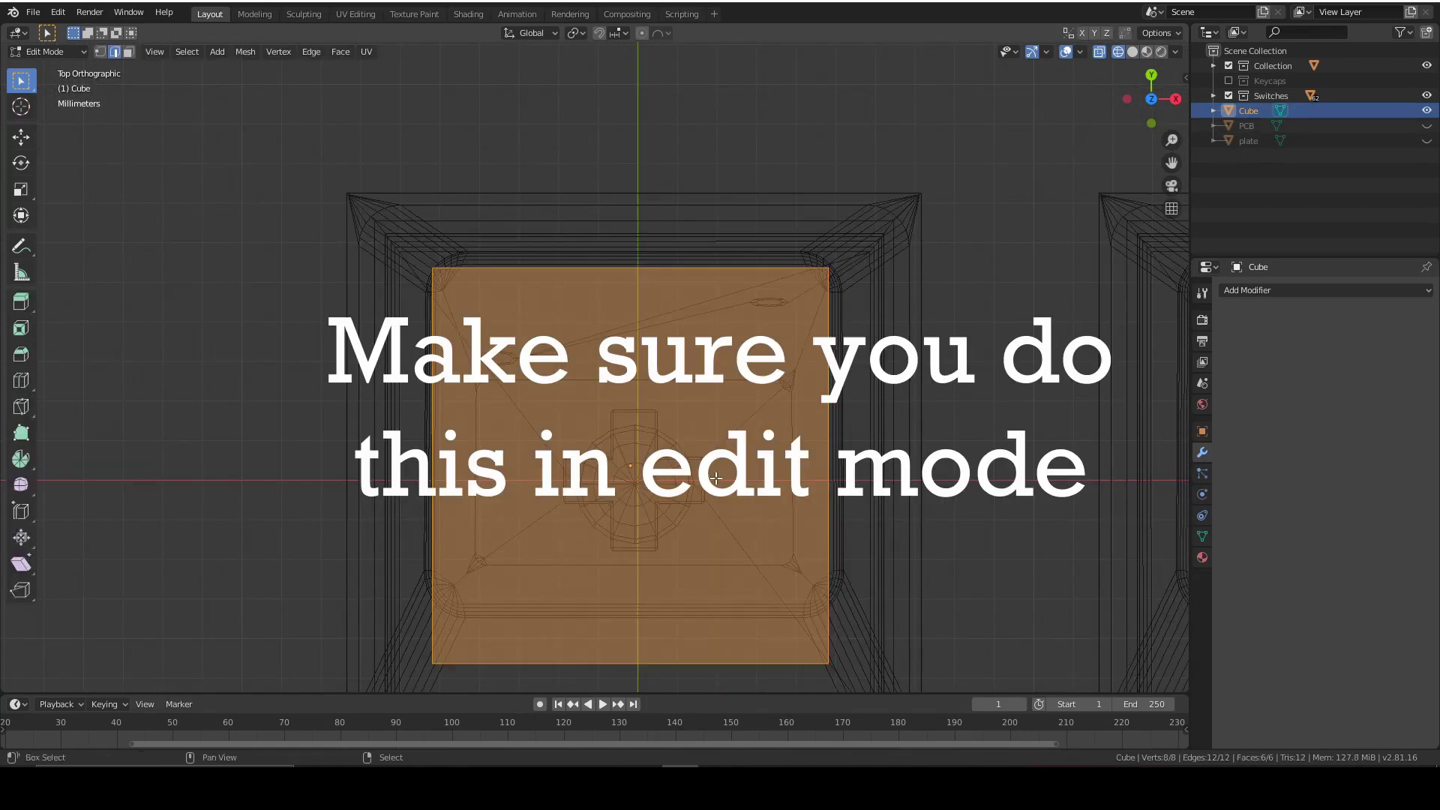
Step: In the cube's Edit Mode, add a 16-vertex cylinder of 2.5 mm radius and move it about -1.41 mm in X and 7.63 mm in Y
key(shift+a)
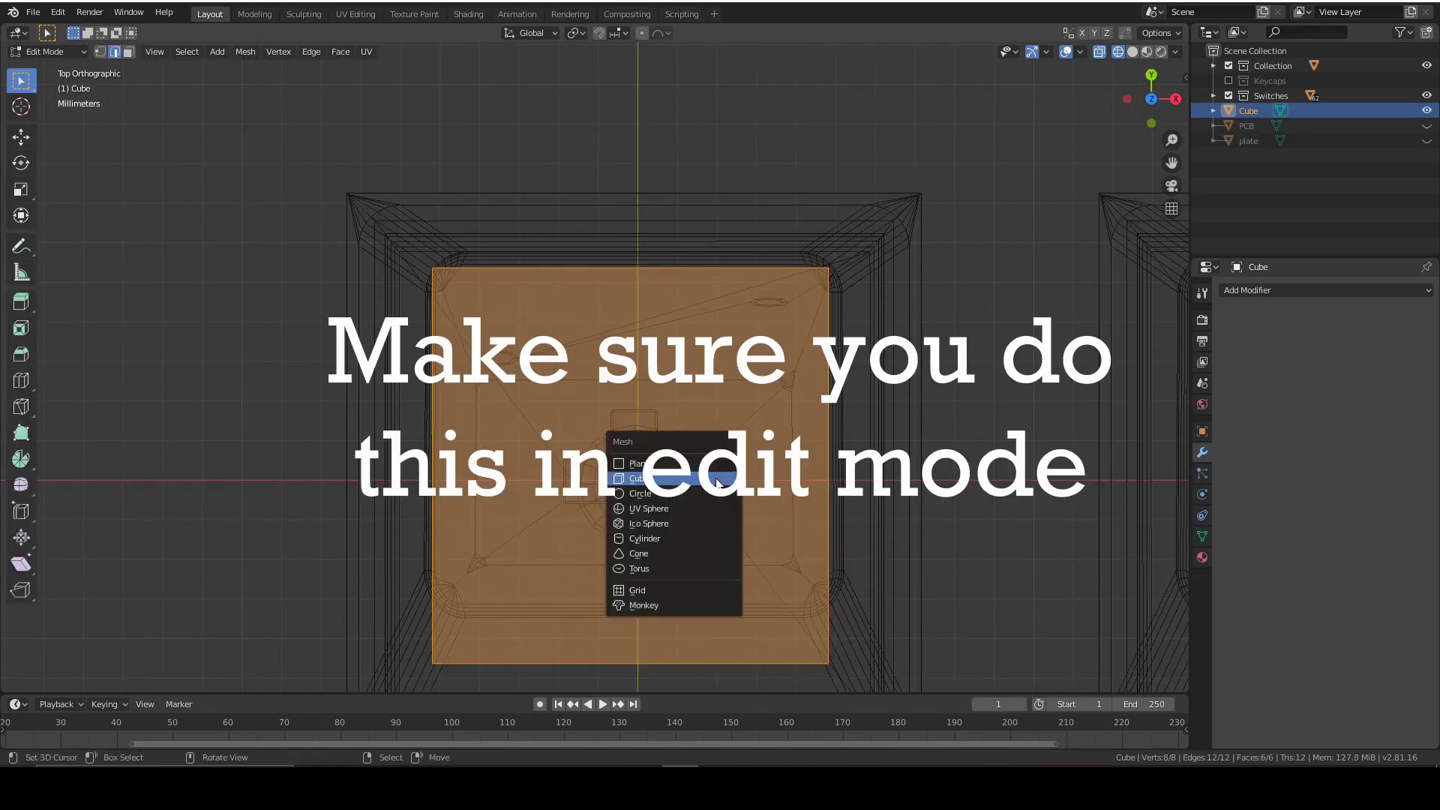
click(681, 536)
scroll(841, 552, down, 3)
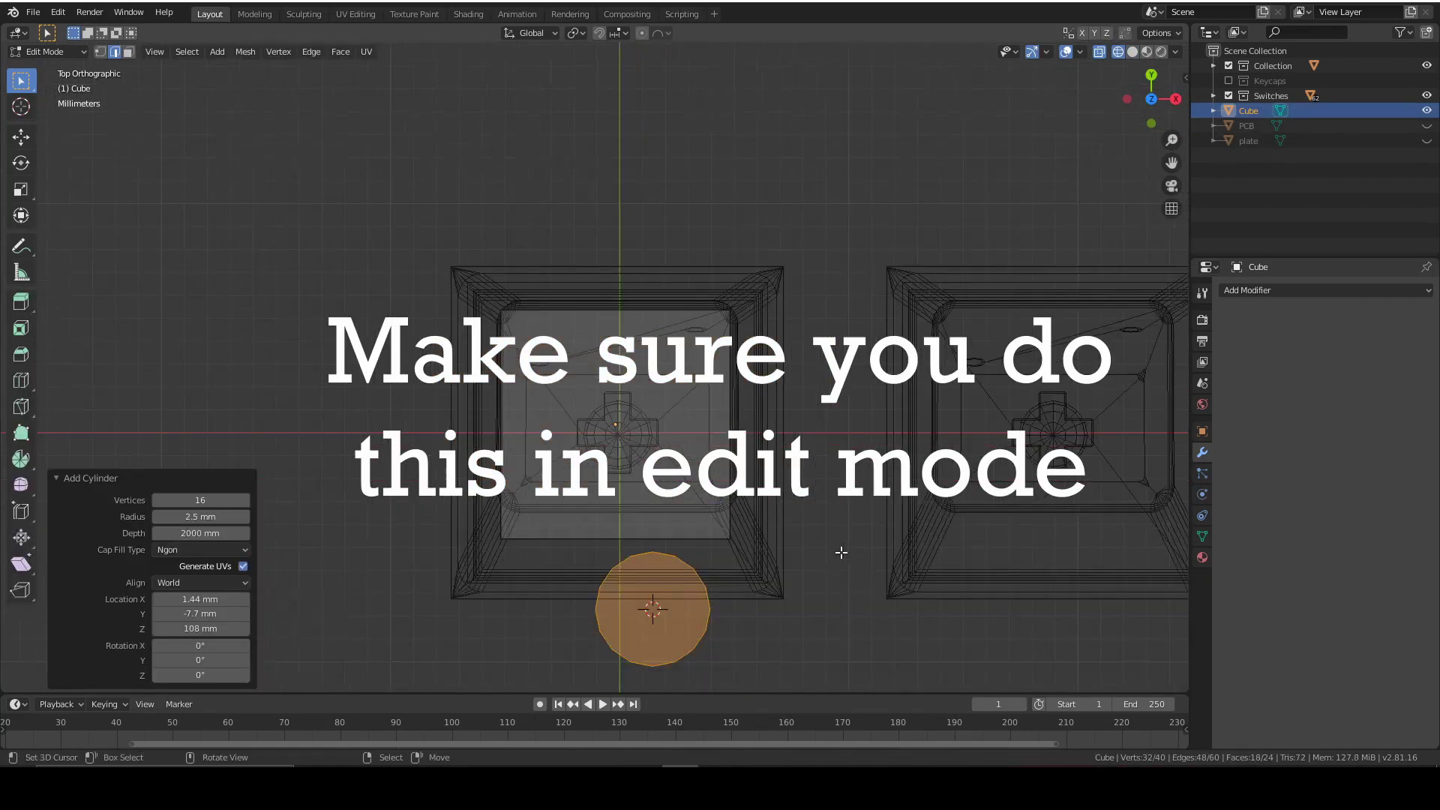
key(g)
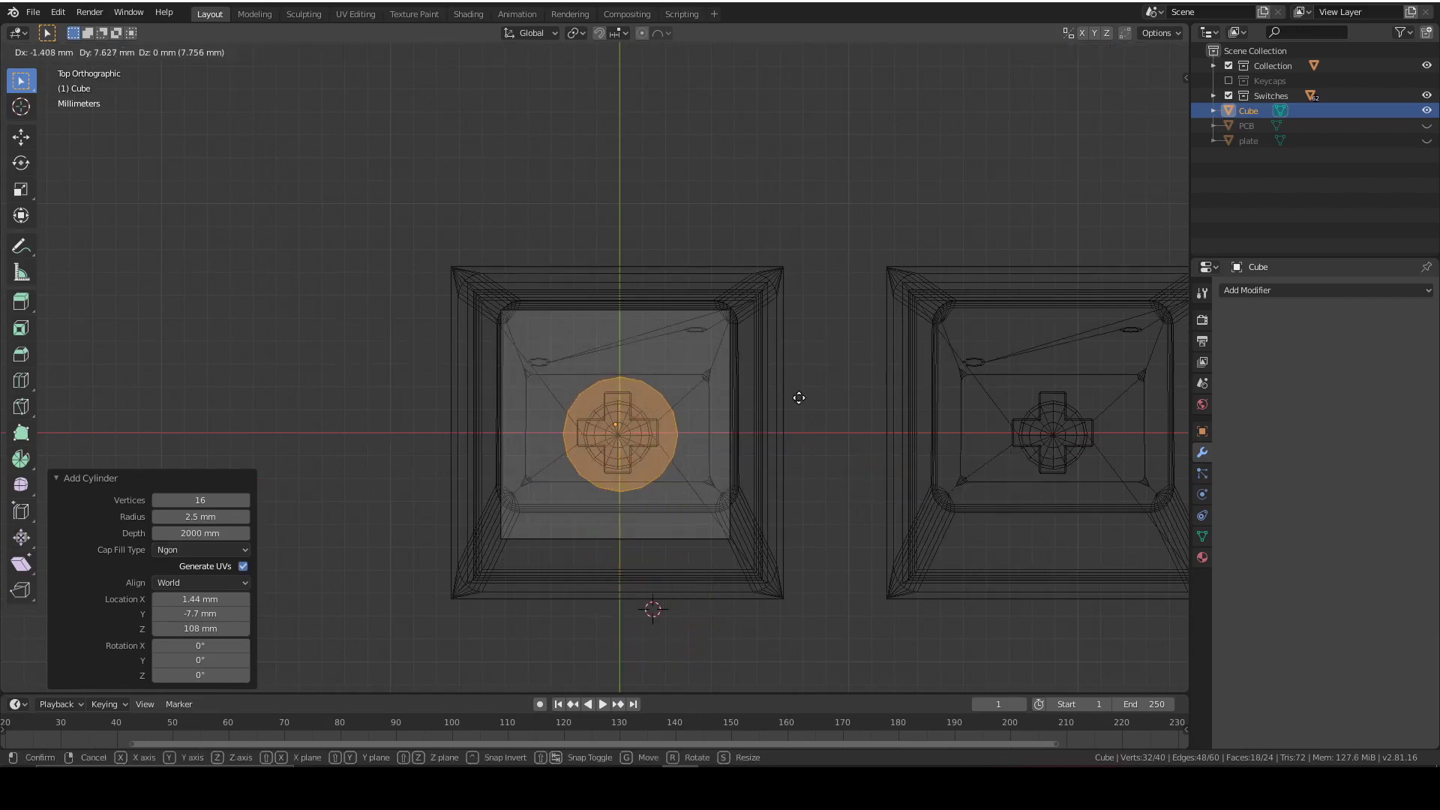
click(798, 407)
Step: Center the cylinder on the first switch's round central post and scale it down to match the post's outline
scroll(803, 413, up, 5)
scroll(802, 413, up, 5)
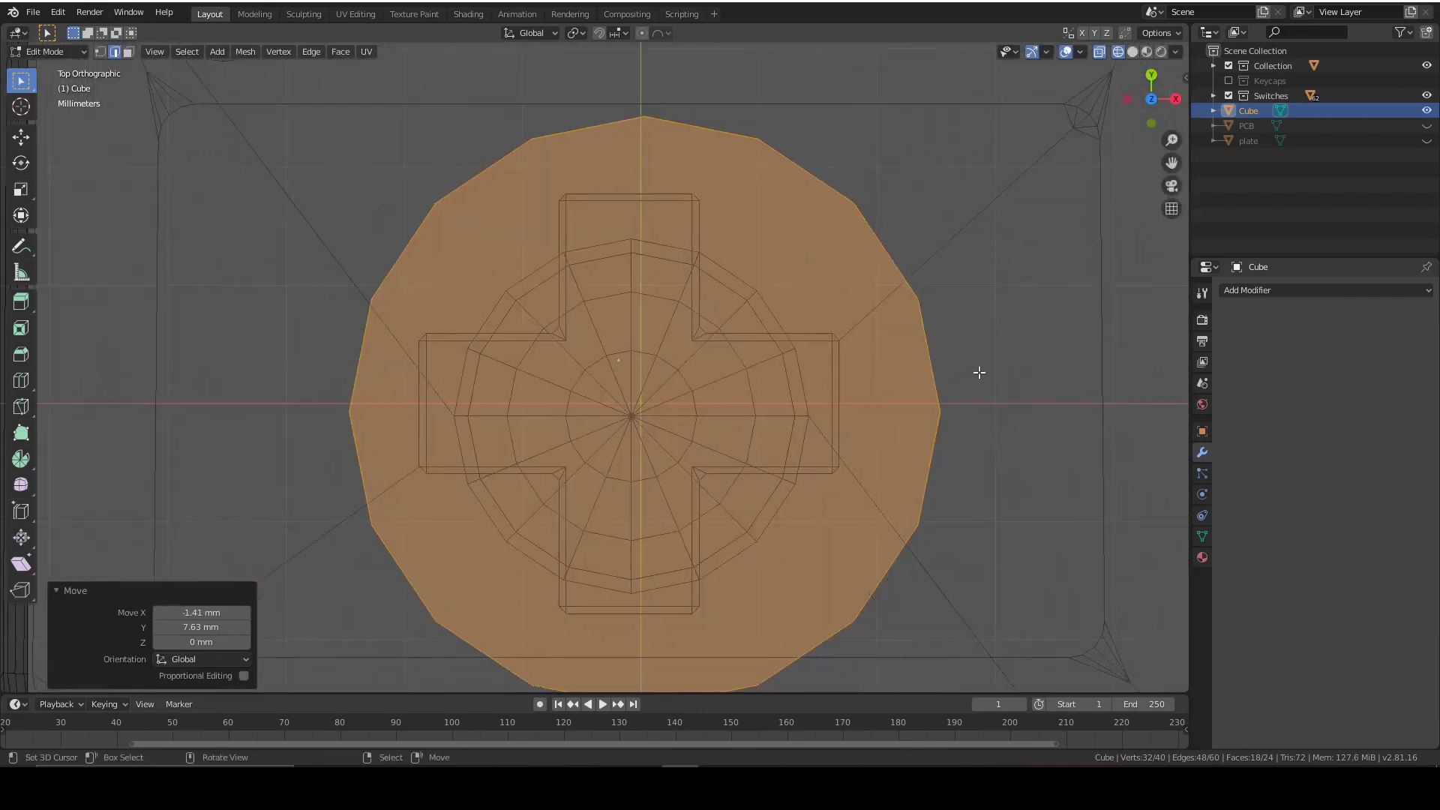
key(g)
key(s)
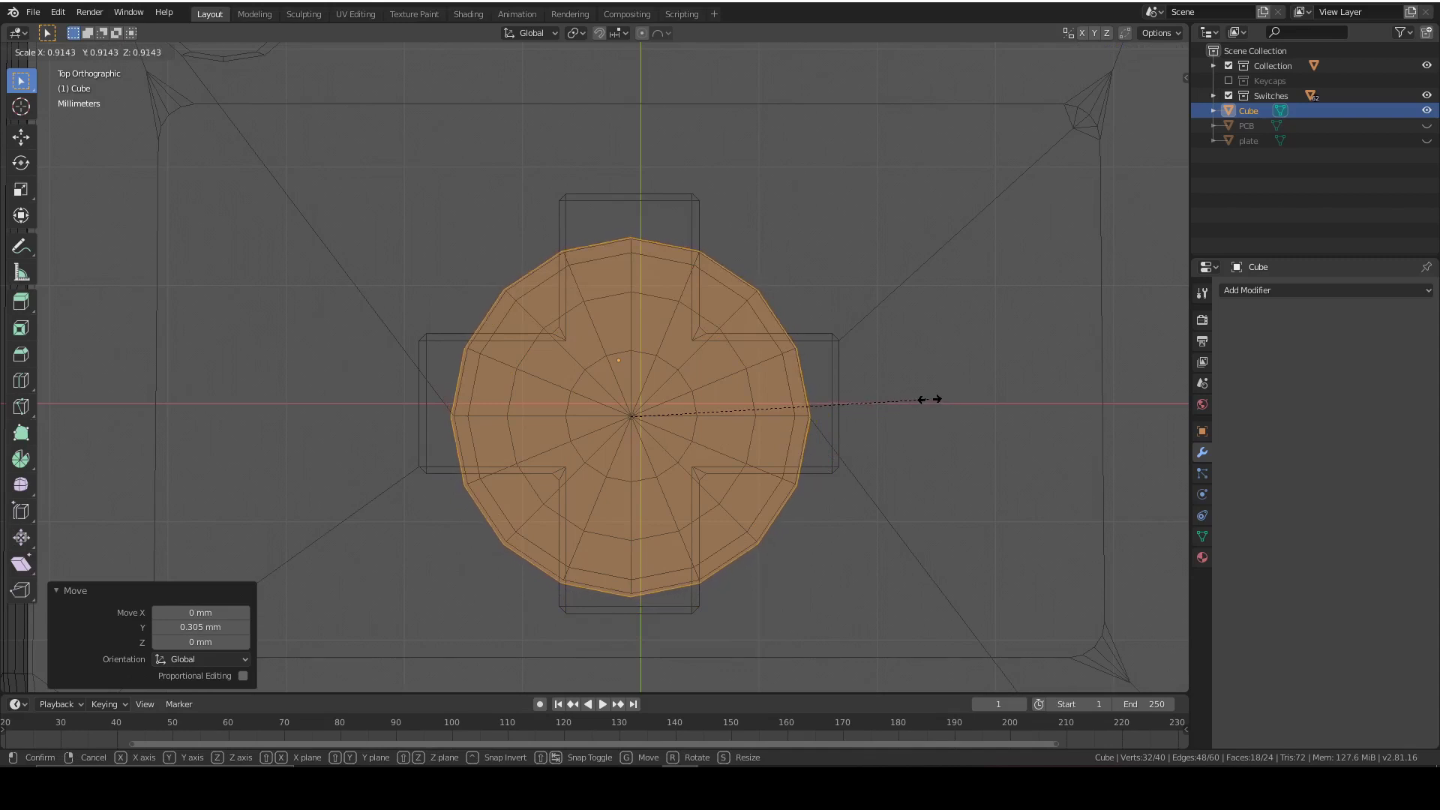
click(930, 399)
Step: Add a second 16-vertex cylinder, shrink it over one metal pin, and duplicate it about -6.83 mm in X and -1.44 mm in Y onto the other
scroll(941, 525, down, 6)
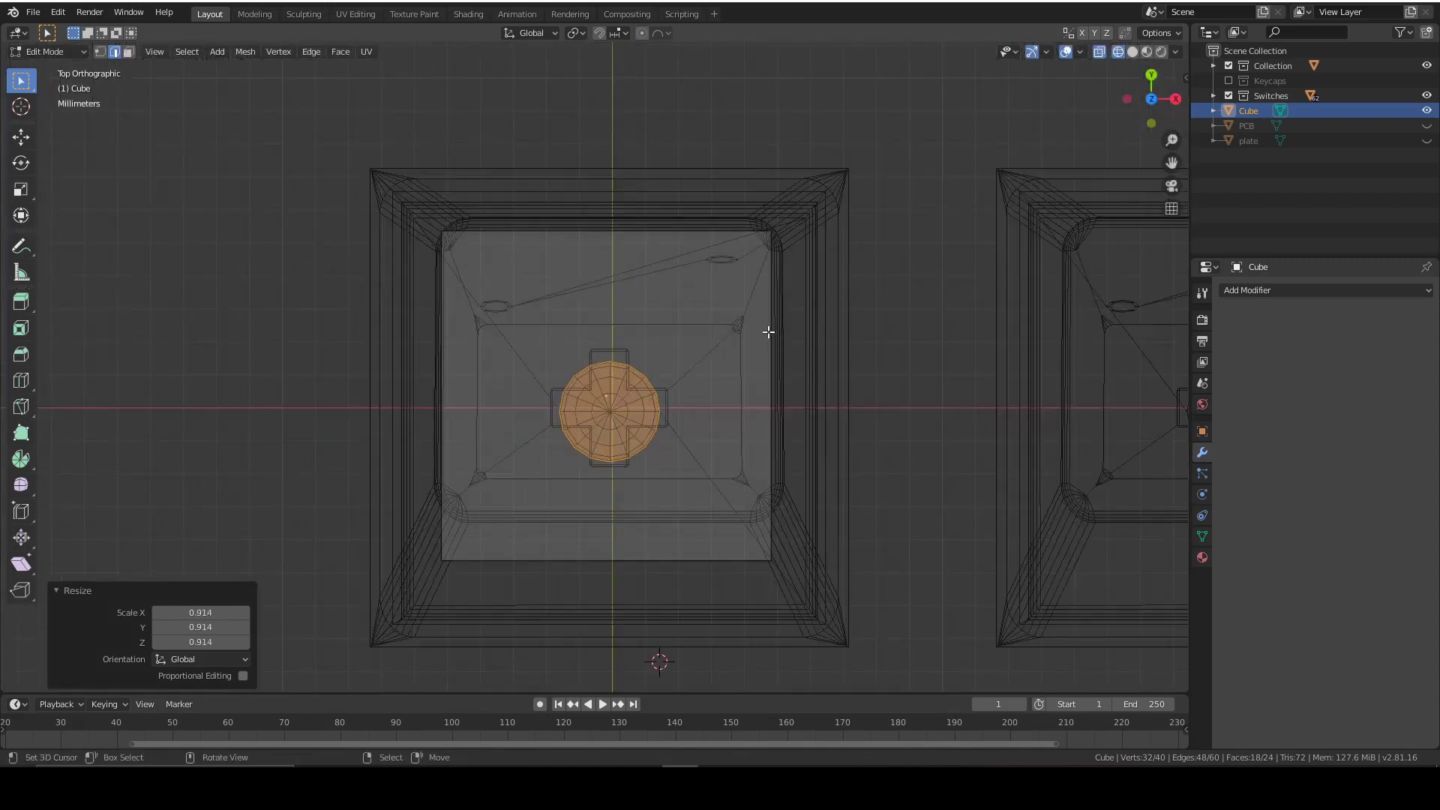
key(shift+a)
click(768, 332)
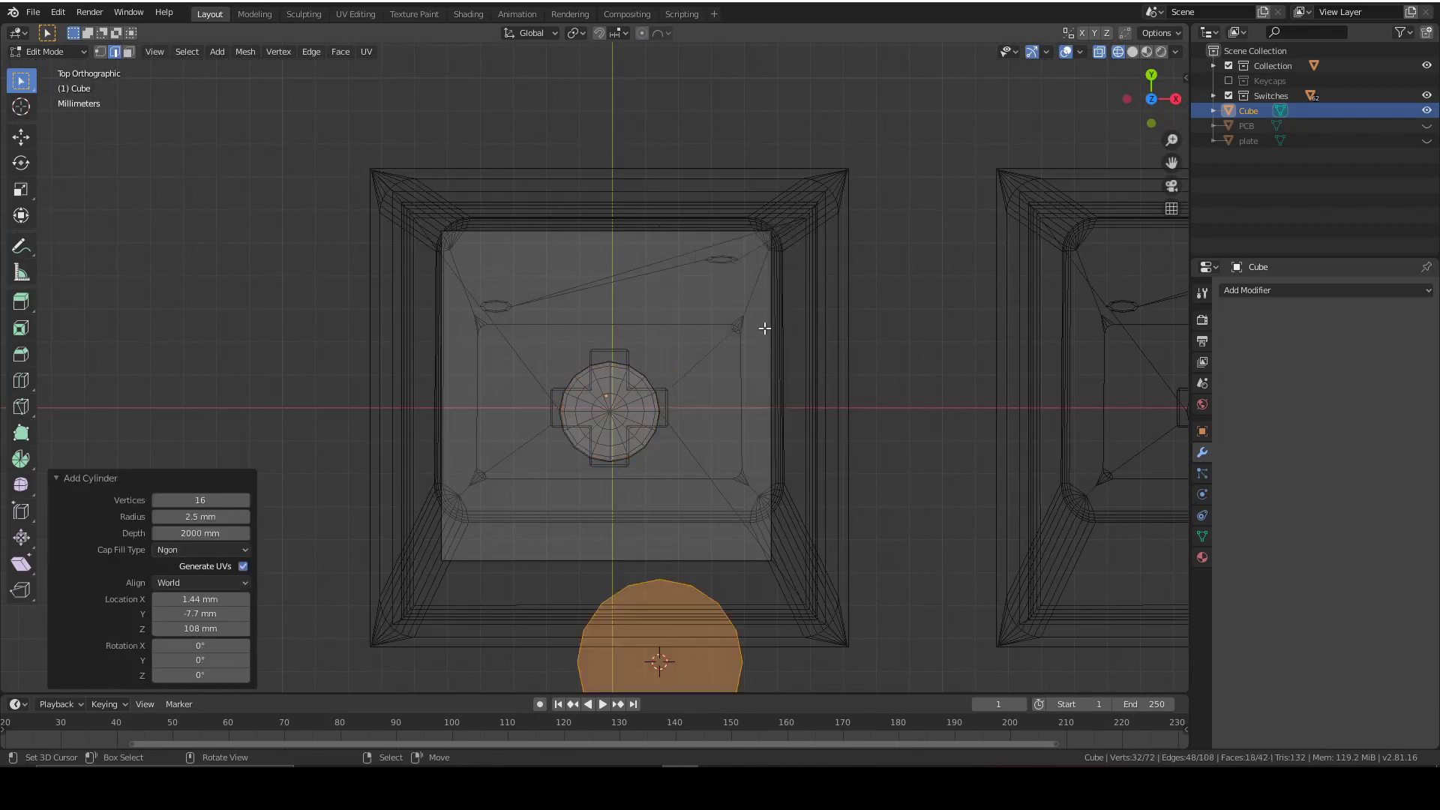
key(g)
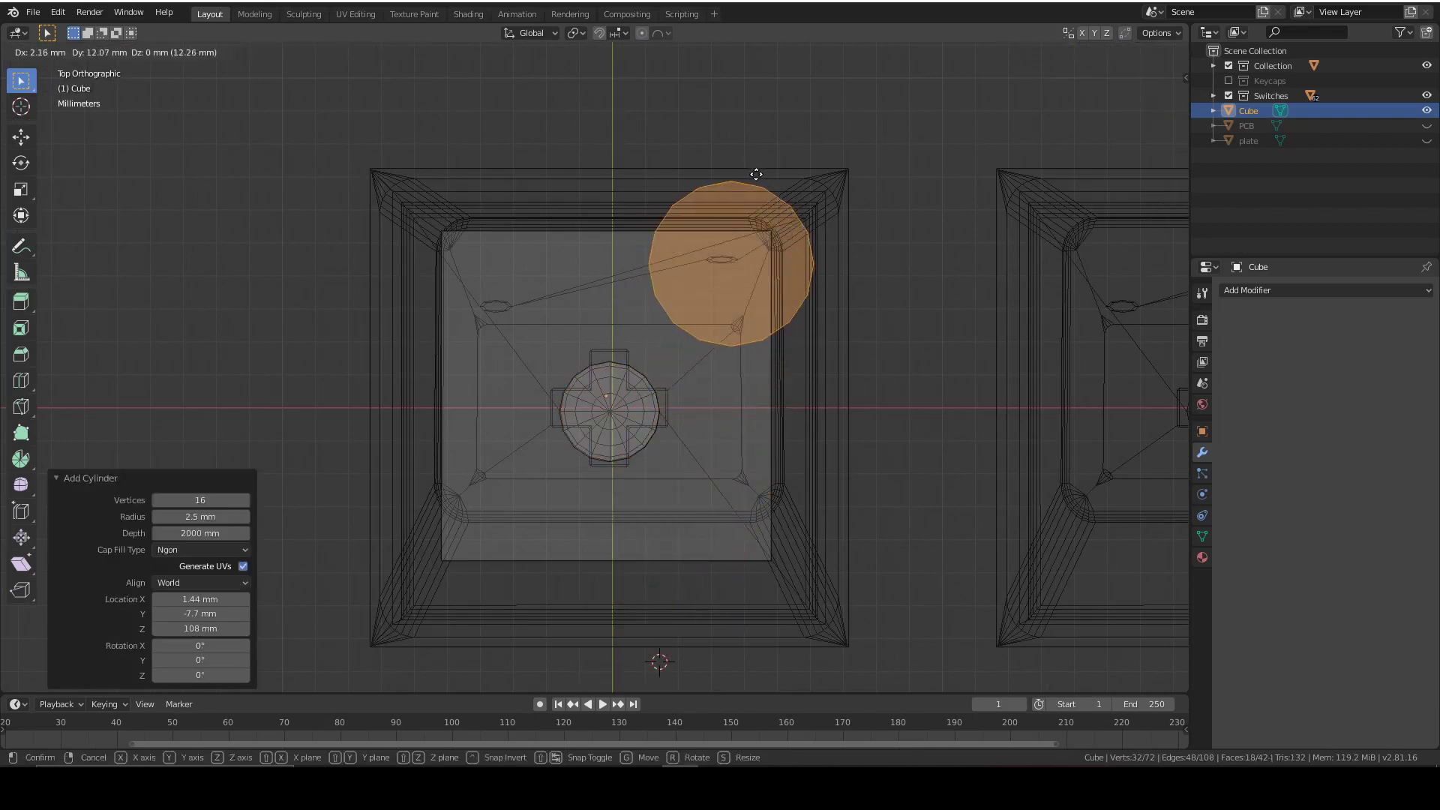
click(744, 172)
key(s)
click(737, 267)
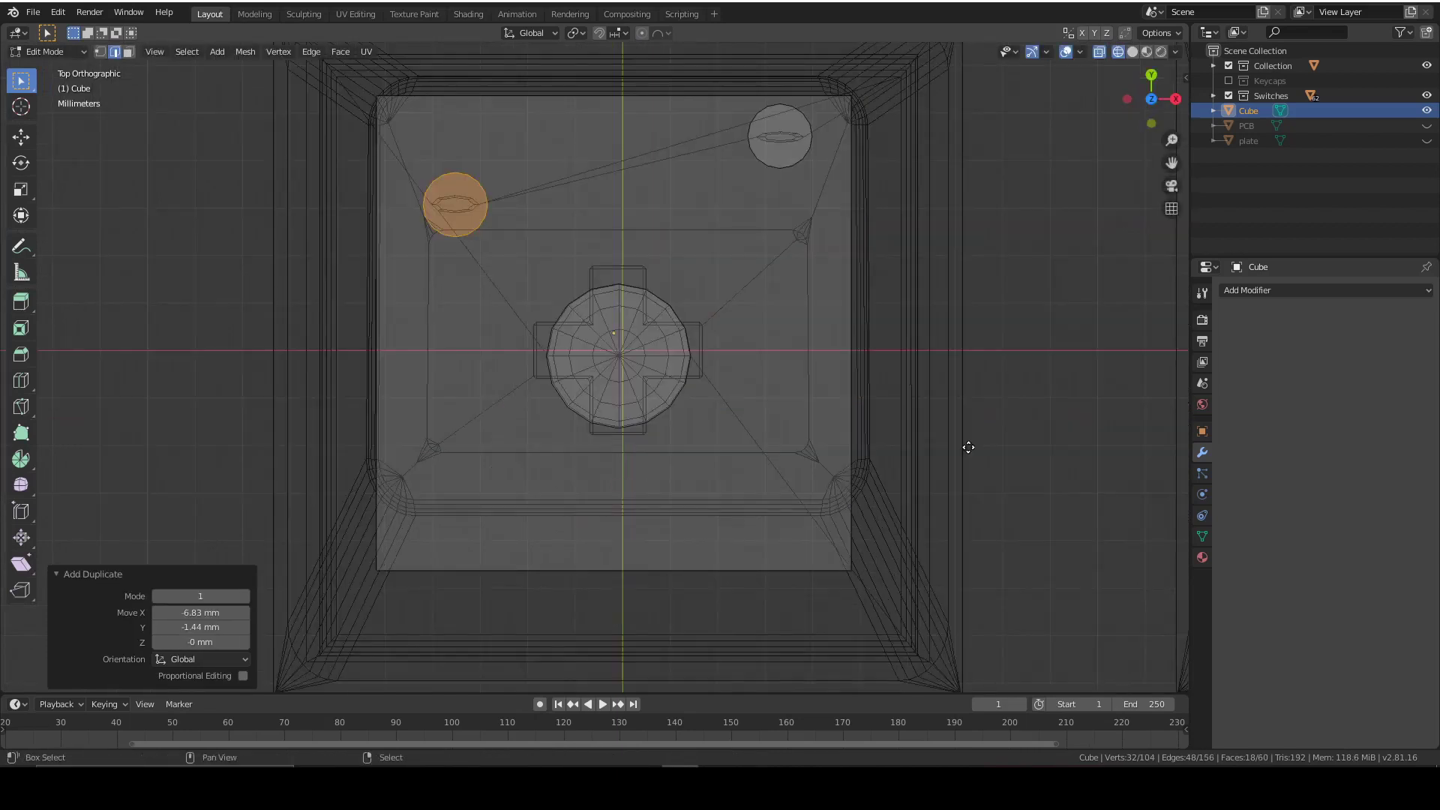
Step: Duplicate the pin cylinder about 1.89 mm in X and -5.86 mm in Y, scale it to about 0.6, and nudge it -0.205 mm in X and -0.3 mm in Y
key(shift+d)
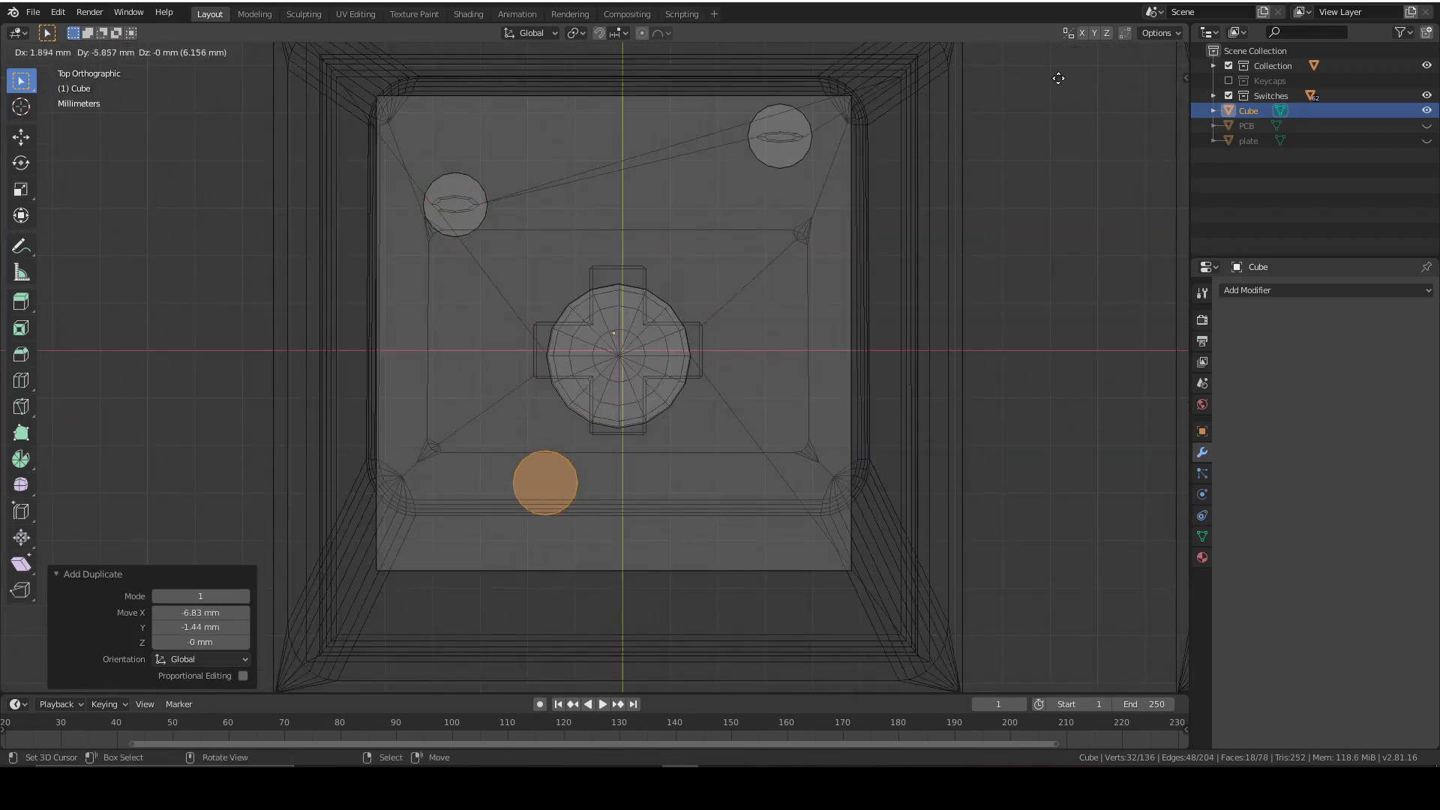
click(1055, 108)
key(s)
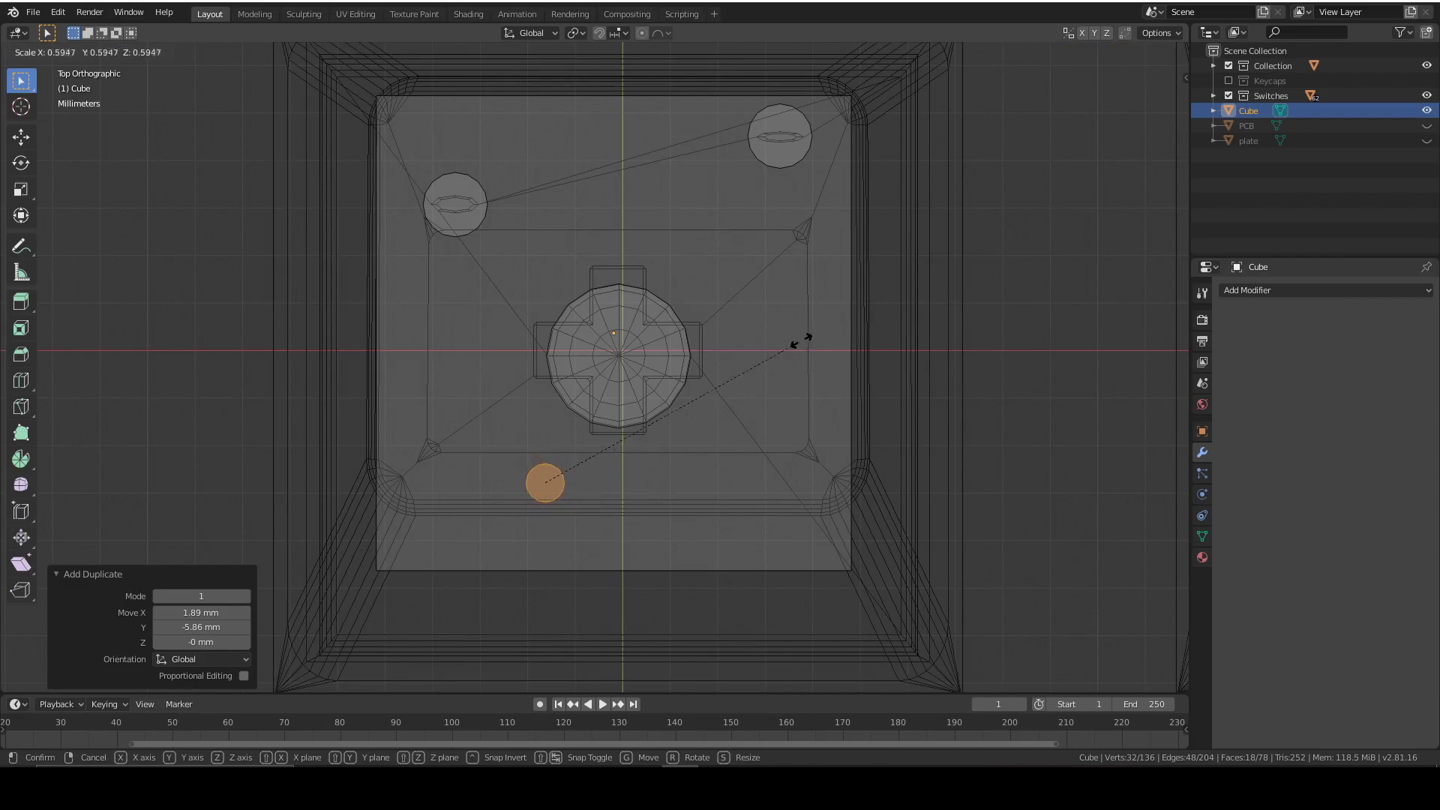
click(782, 345)
key(g)
click(773, 359)
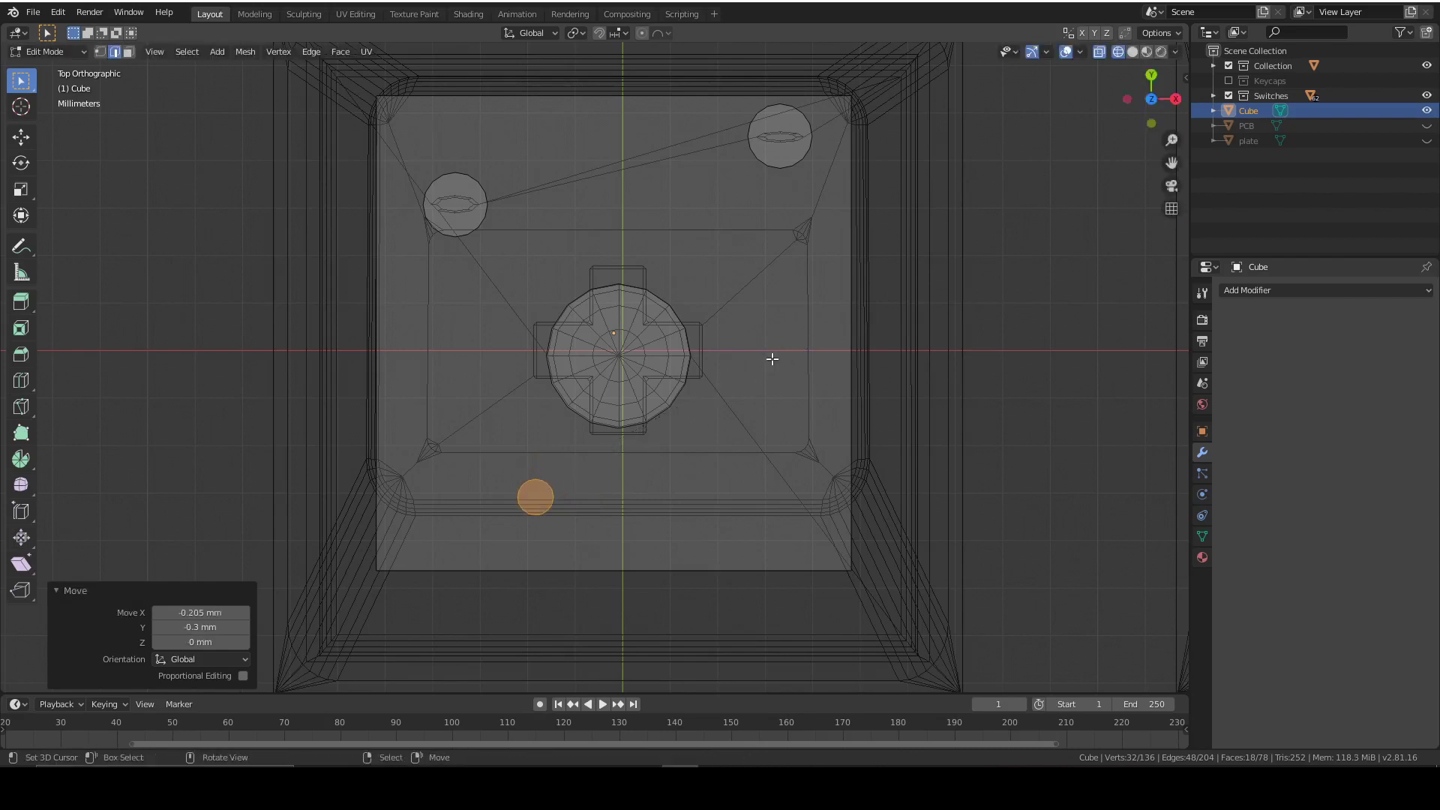
Step: Duplicate the small cylinder about 3.08 mm along X, then nudge the original along X toward the copy
key(shift+d)
key(x)
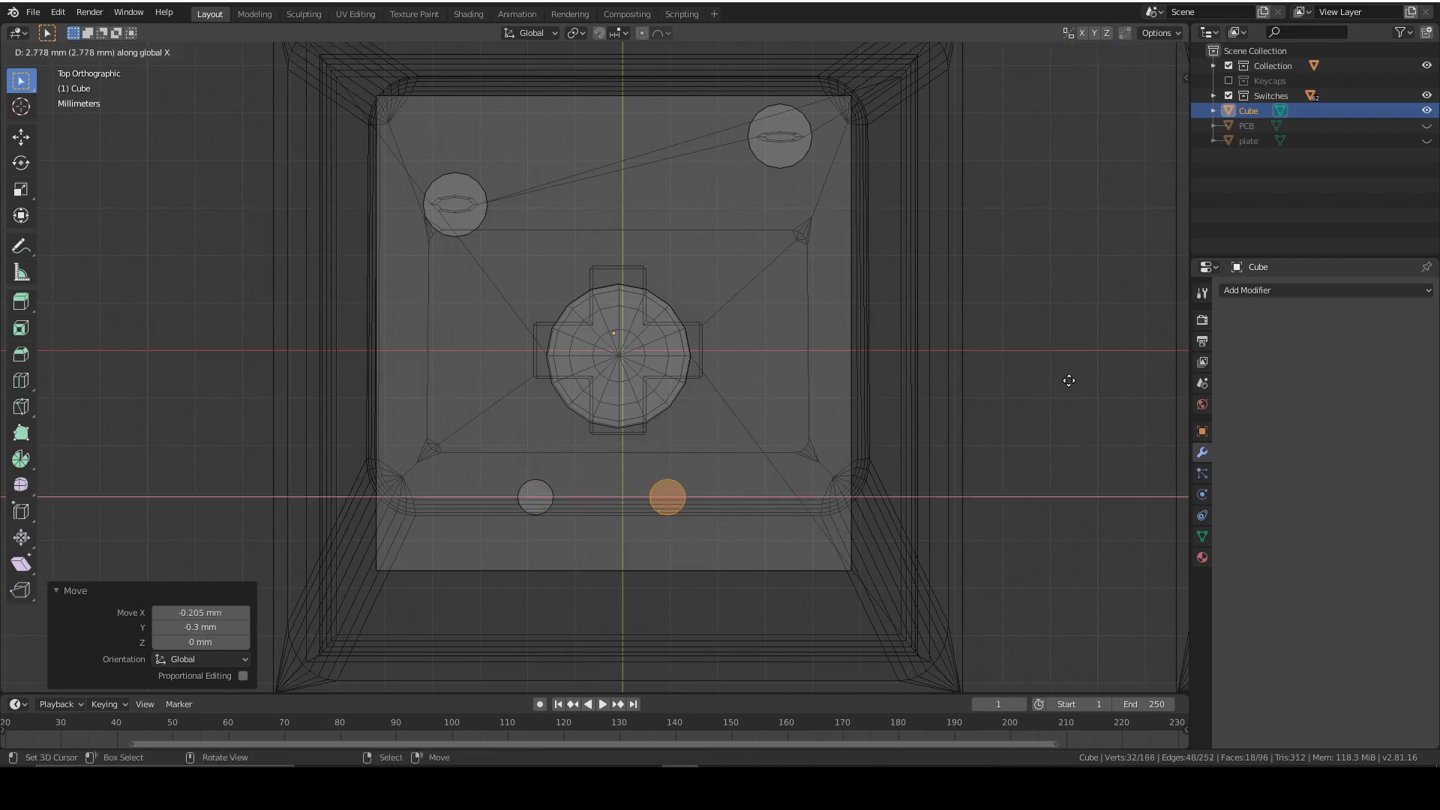
click(1083, 384)
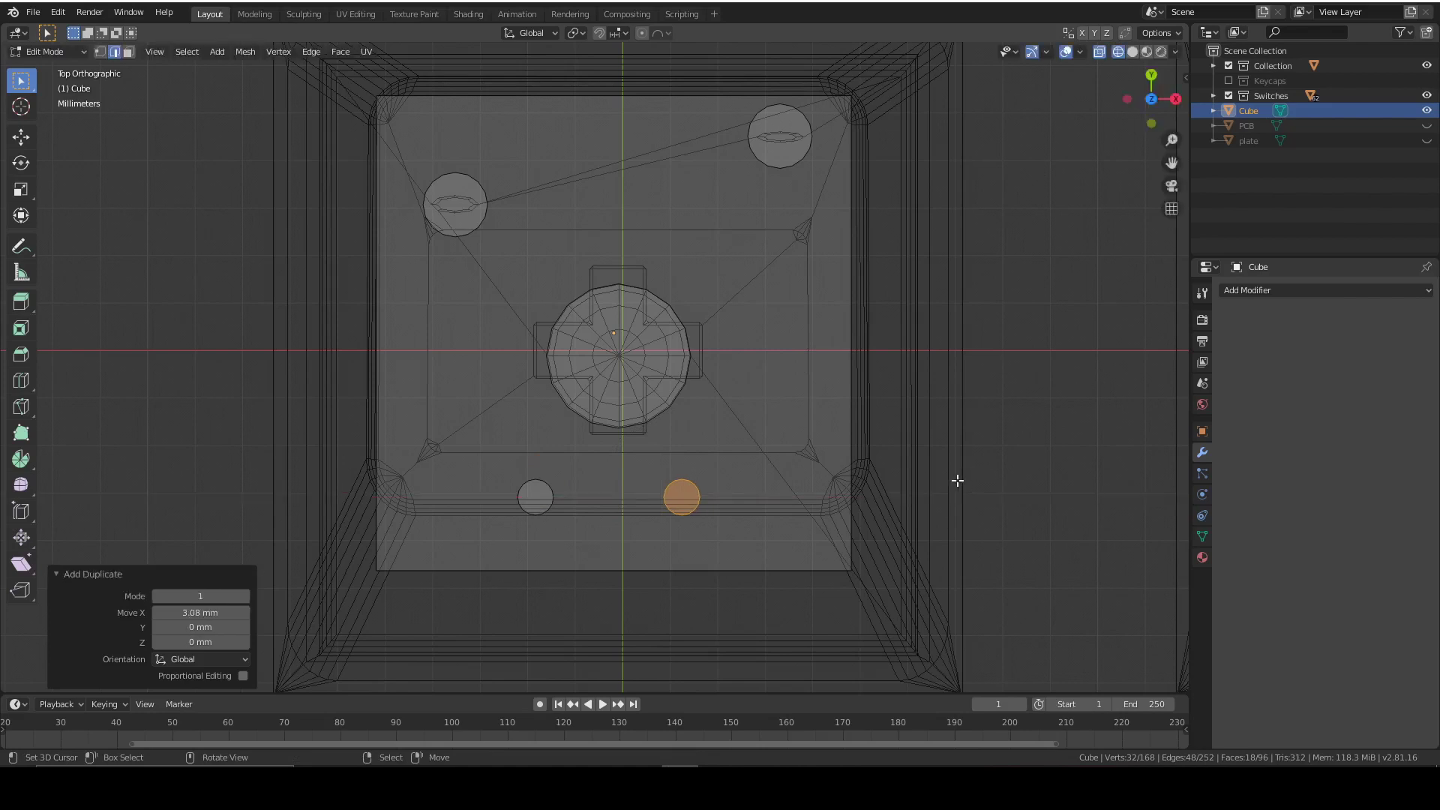
drag(578, 532, 420, 426)
key(g)
key(x)
click(486, 428)
Step: Examine how far the cylinders extend above and below the first switch, then return to Edit Mode in top view
scroll(843, 488, down, 3)
key(Tab)
middle_drag(843, 489, 852, 421)
scroll(852, 421, down, 6)
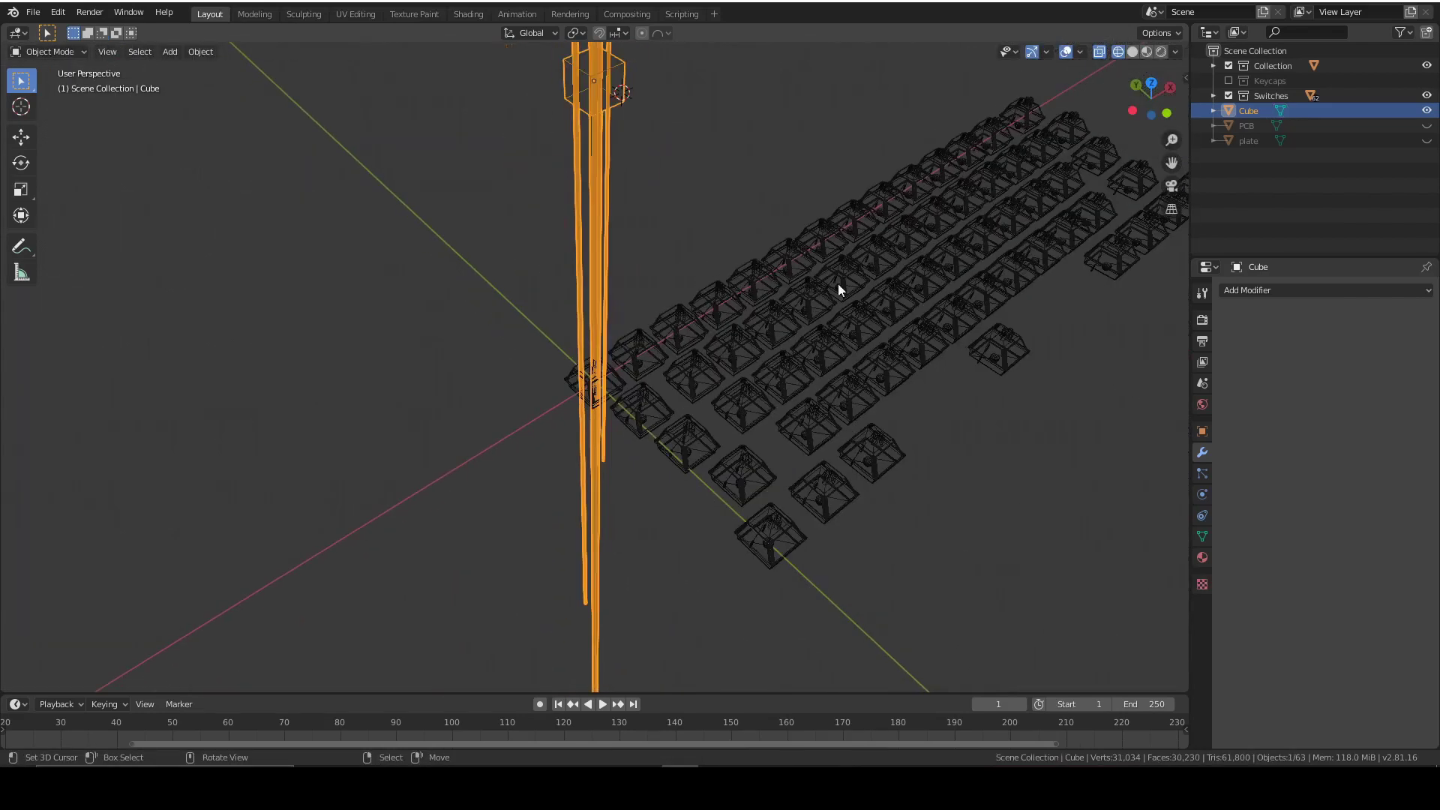
key(Tab)
click(1129, 110)
key(KP_7)
scroll(678, 312, up, 15)
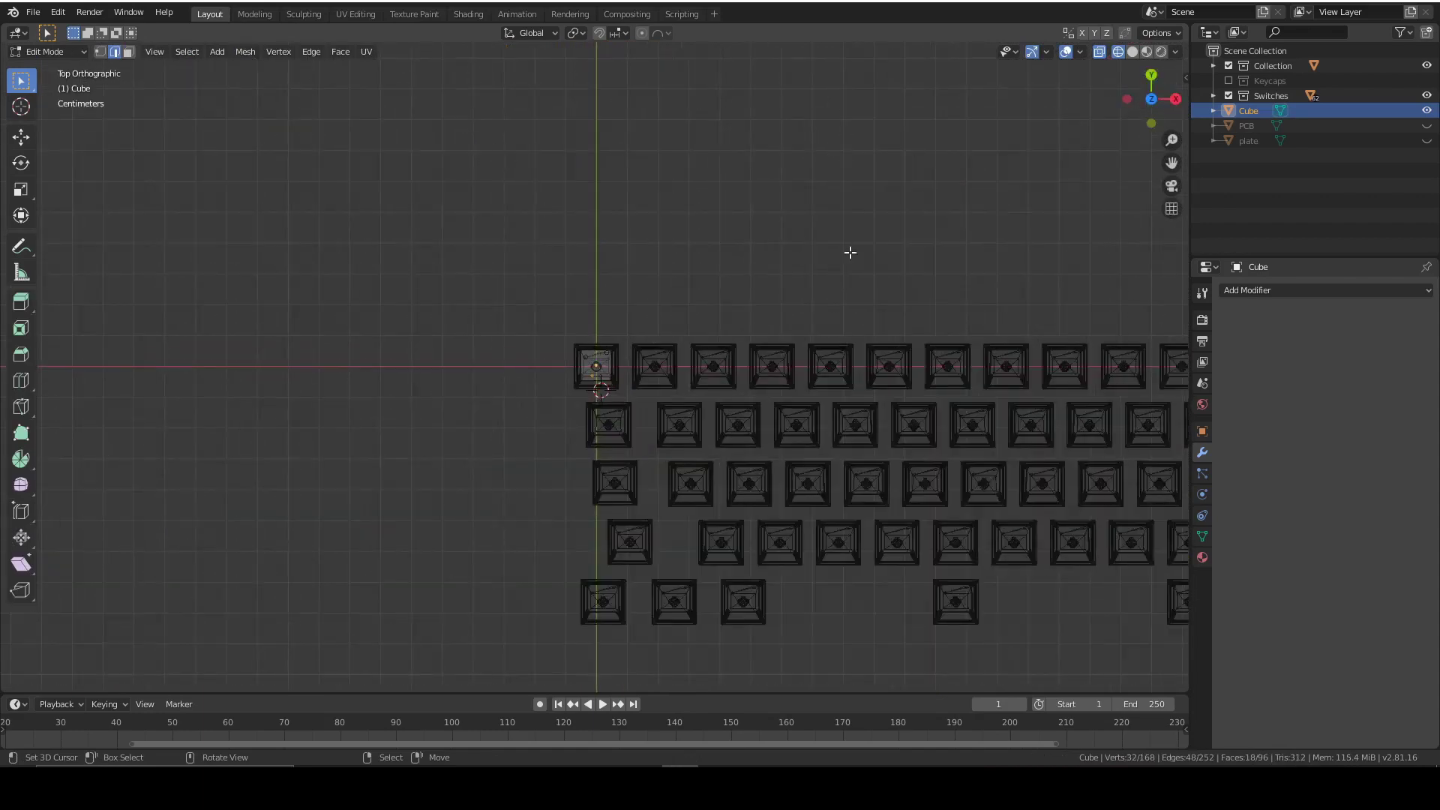
Step: Select the two pin cylinders and the two small cylinders and move them about -8.57 mm along Z
scroll(661, 462, up, 4)
shift+drag(752, 562, 654, 508)
shift+click(426, 171)
shift+drag(858, 153, 772, 42)
scroll(784, 393, down, 9)
shift+middle_drag(733, 385, 807, 367)
scroll(808, 366, up, 8)
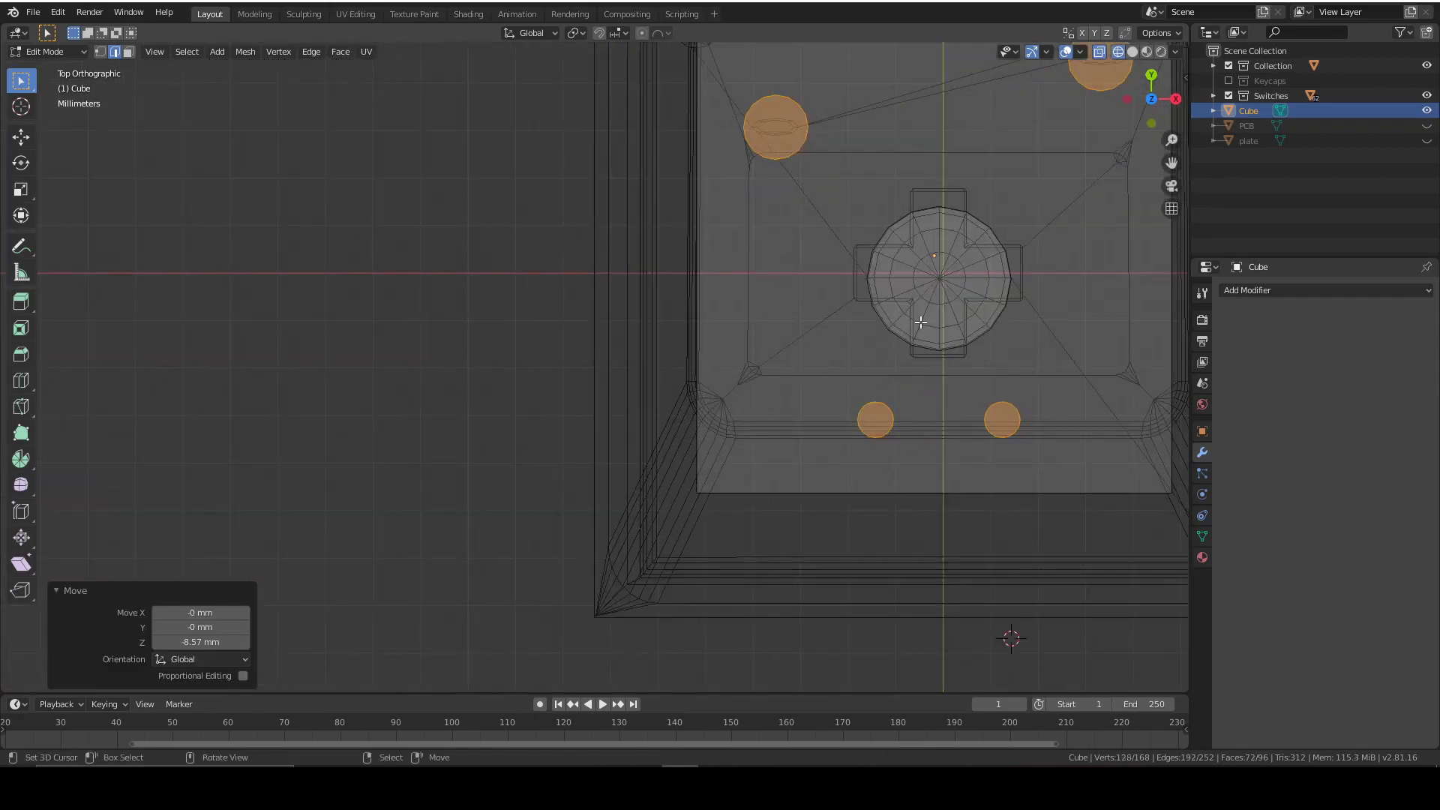
Step: Scale the four cylinders surrounding the central one down along Z to shorten them
shift+middle_drag(971, 291, 751, 355)
drag(827, 436, 638, 255)
middle_drag(803, 360, 813, 427)
key(s)
key(z)
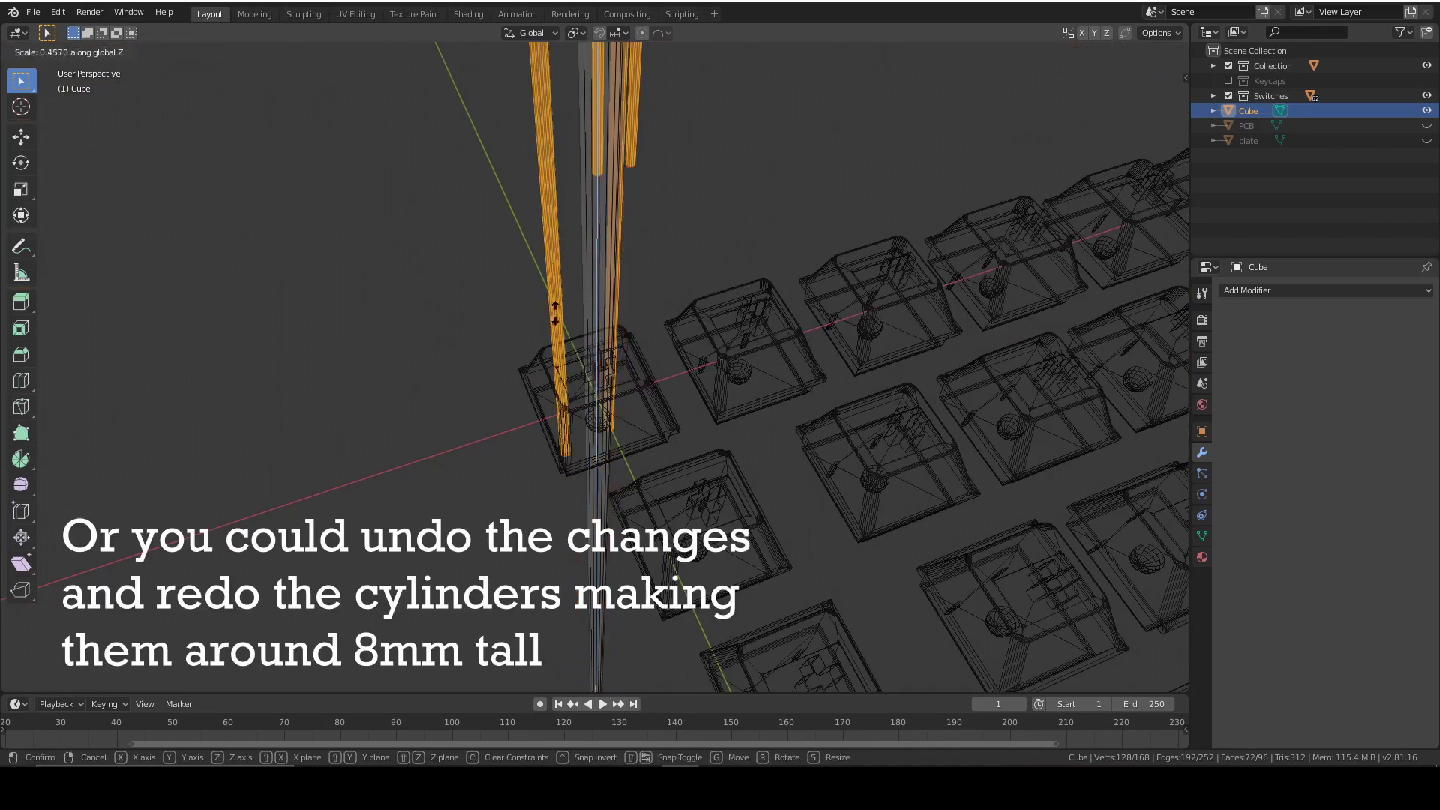
click(842, 465)
Step: In front view, finish shortening the cylinders, scaling the central one to 0.208 along Z and moving it about 7 mm down
shift+middle_drag(830, 277, 823, 638)
scroll(824, 637, down, 6)
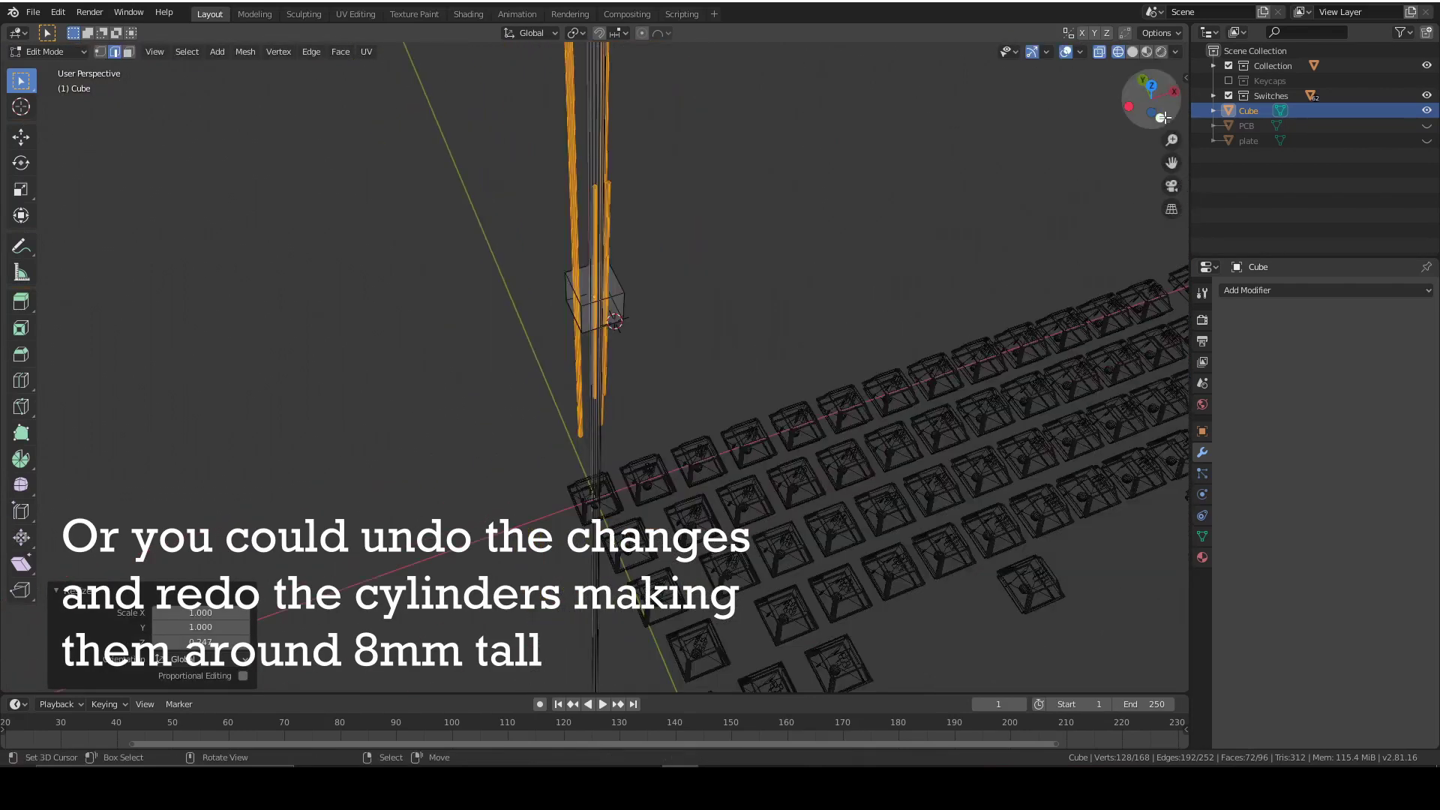
click(1162, 118)
scroll(851, 491, up, 4)
key(s)
key(z)
key(g)
key(z)
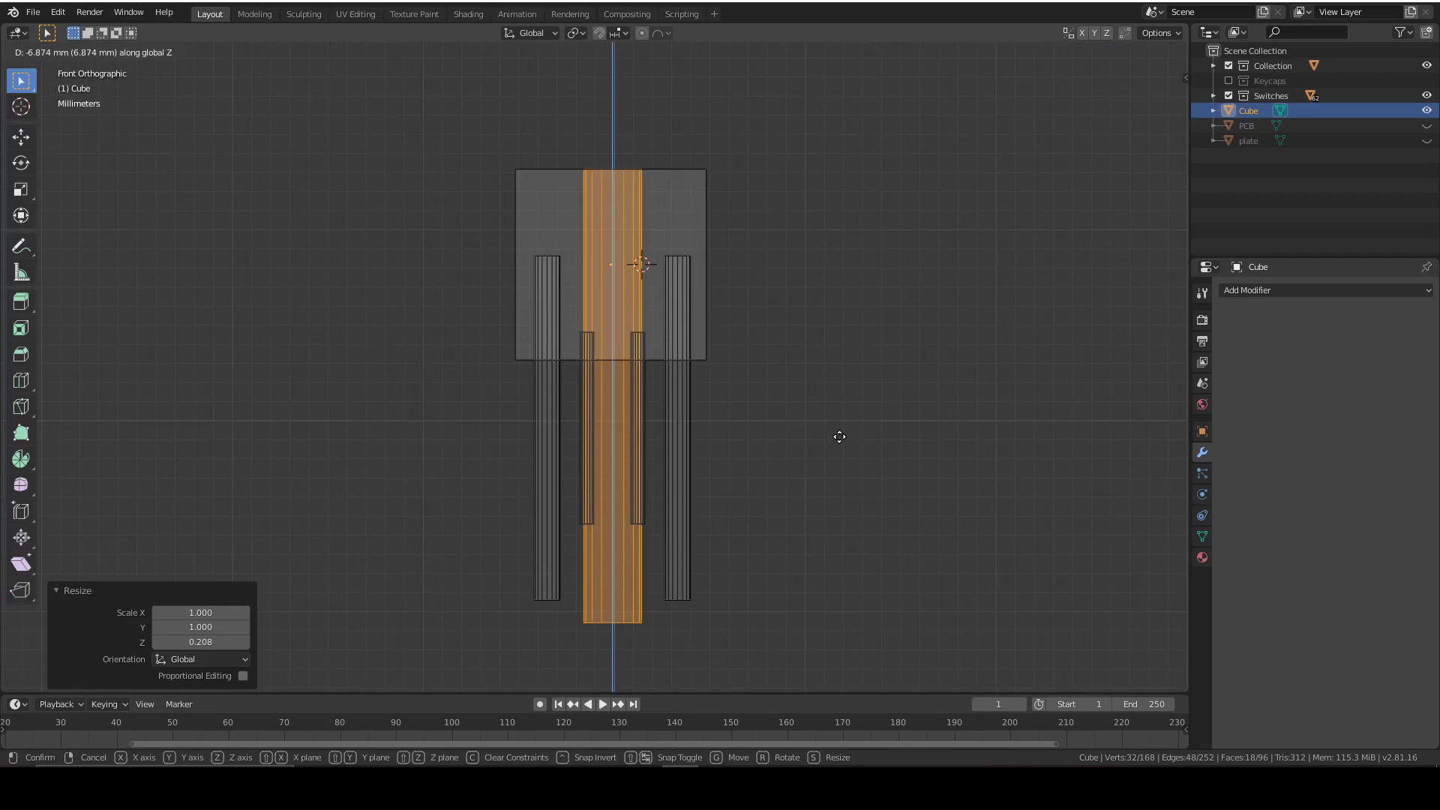
click(857, 442)
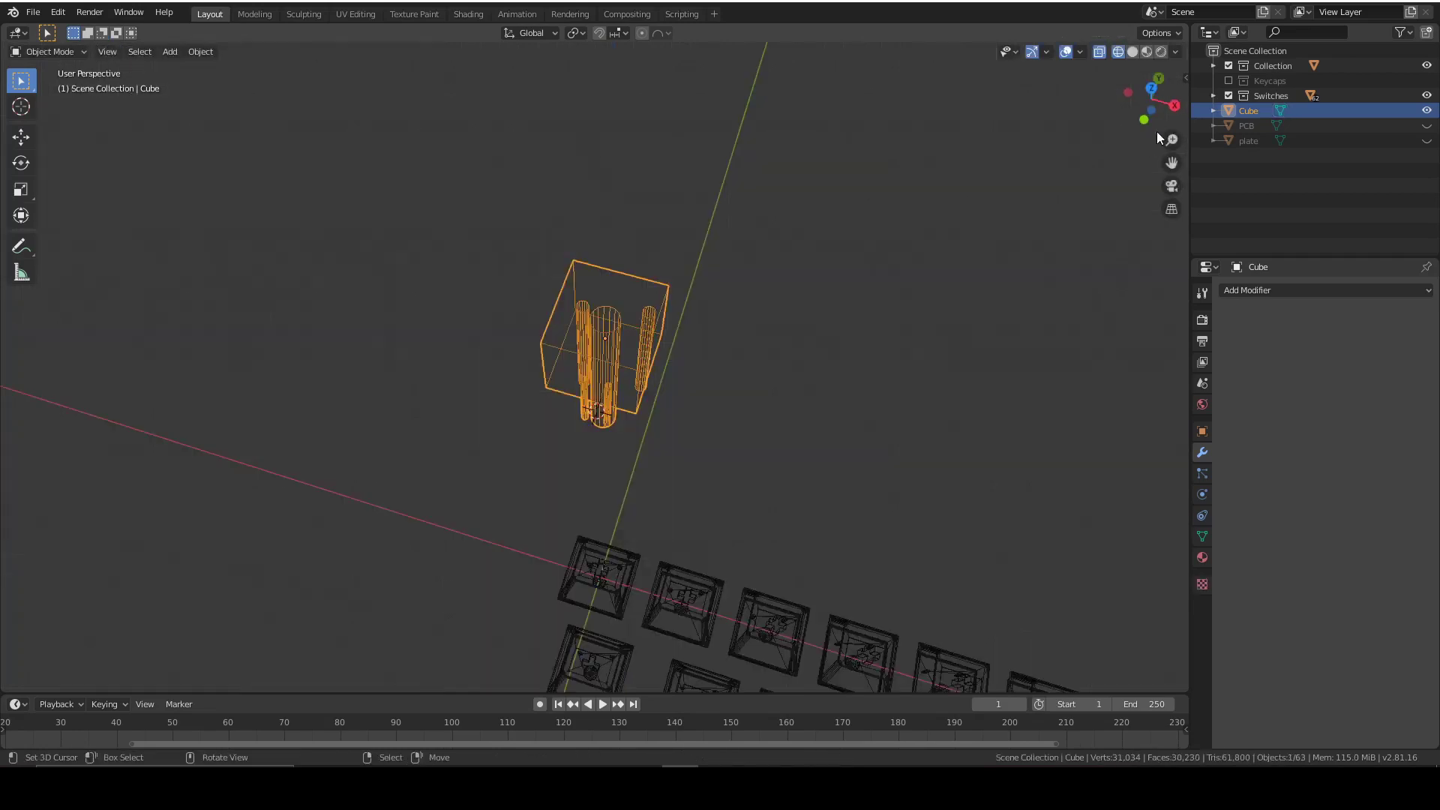
Step: Duplicate the pin cutter in place as a separate object and enter Edit Mode on the copy in wireframe top view
click(1157, 91)
click(1100, 53)
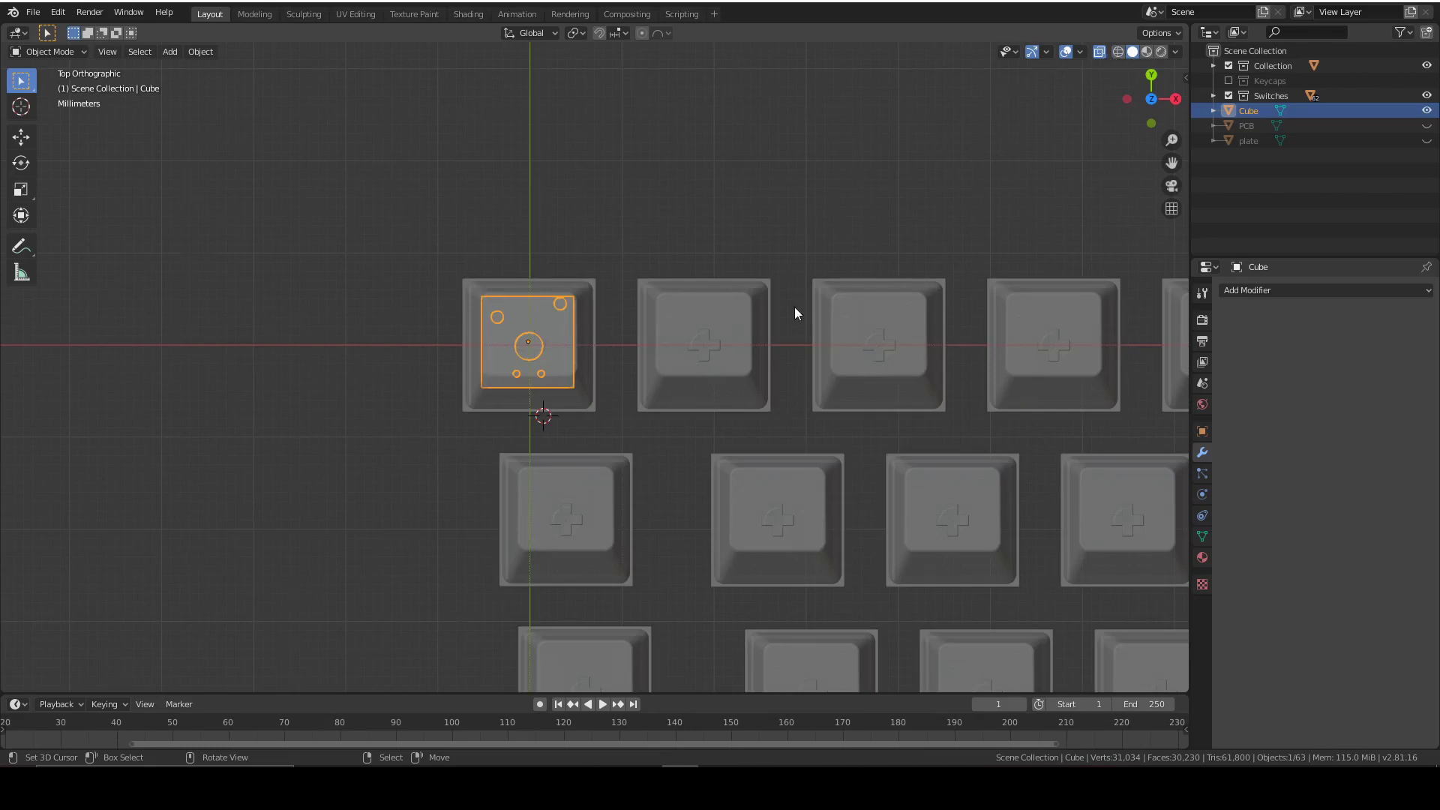
scroll(794, 307, up, 3)
click(1117, 52)
key(shift+d)
key(Escape)
key(Tab)
Step: Copy the cutter mesh along X from switch to switch across the top row, about 18.9 mm apart, adapting to the wider gap
key(shift+d)
key(x)
click(942, 450)
key(shift+d)
key(x)
mouse_move(998, 453)
shift+middle_down()
mouse_move(727, 495)
mouse_move(679, 474)
mouse_move(745, 469)
shift+middle_up()
click(1032, 495)
key(shift+d)
key(x)
click(982, 474)
key(shift+d)
key(x)
click(1135, 463)
shift+middle_drag(1135, 472, 716, 488)
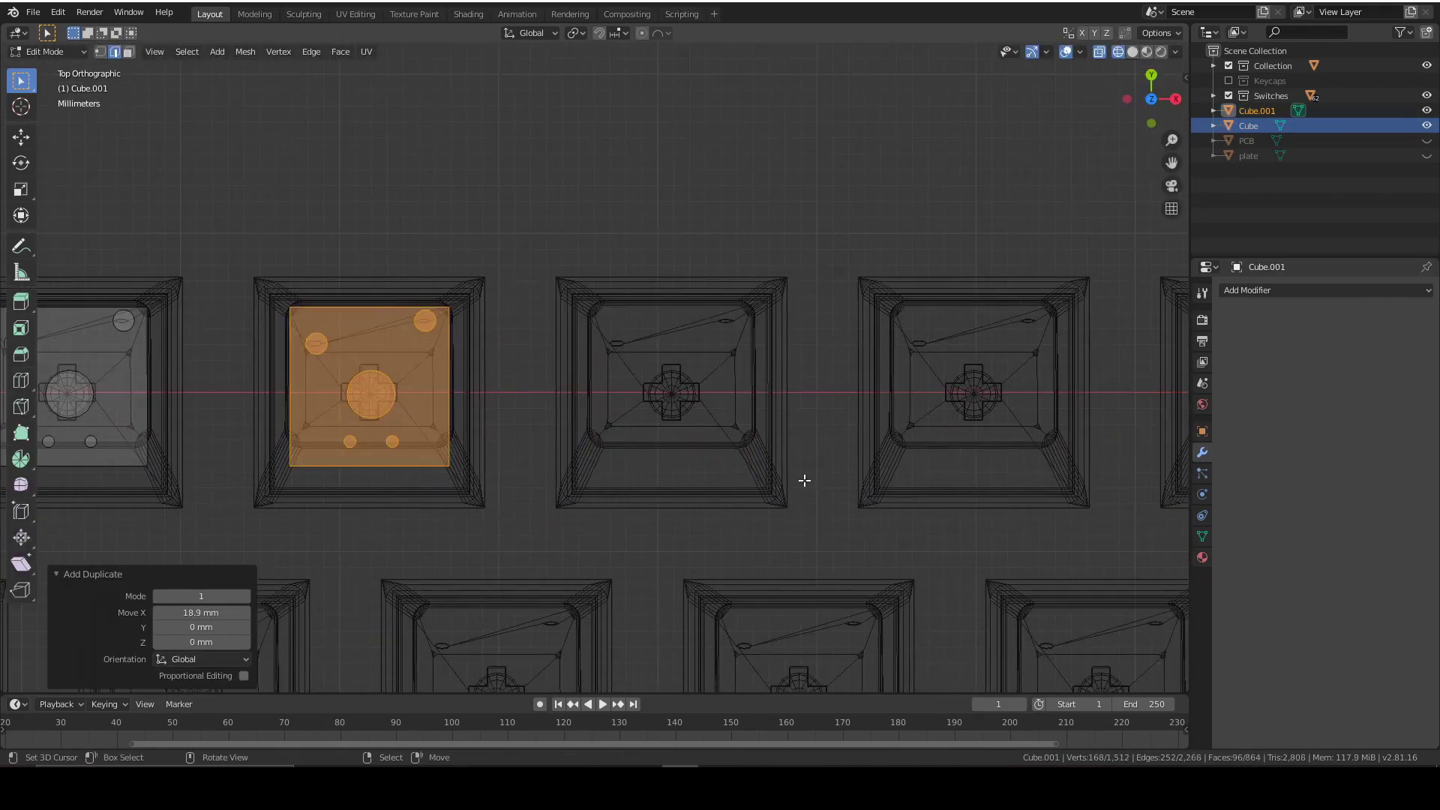
key(shift+d)
key(x)
Step: Place a cutter copy on the second row's rightmost switch and repeat it leftward along X, about 19 mm apart, over the whole row
key(shift+d)
key(x)
click(1098, 495)
scroll(643, 390, down, 4)
click(675, 534)
scroll(768, 457, up, 6)
key(shift+d)
key(x)
click(582, 520)
key(shift+d)
key(x)
click(711, 445)
shift+middle_drag(710, 445, 1092, 444)
key(shift+d)
key(x)
click(544, 427)
shift+middle_drag(544, 428, 1077, 369)
Step: Copy the cutter down along Y to the third row and align it over the row's leftmost switches
key(shift+d)
key(x)
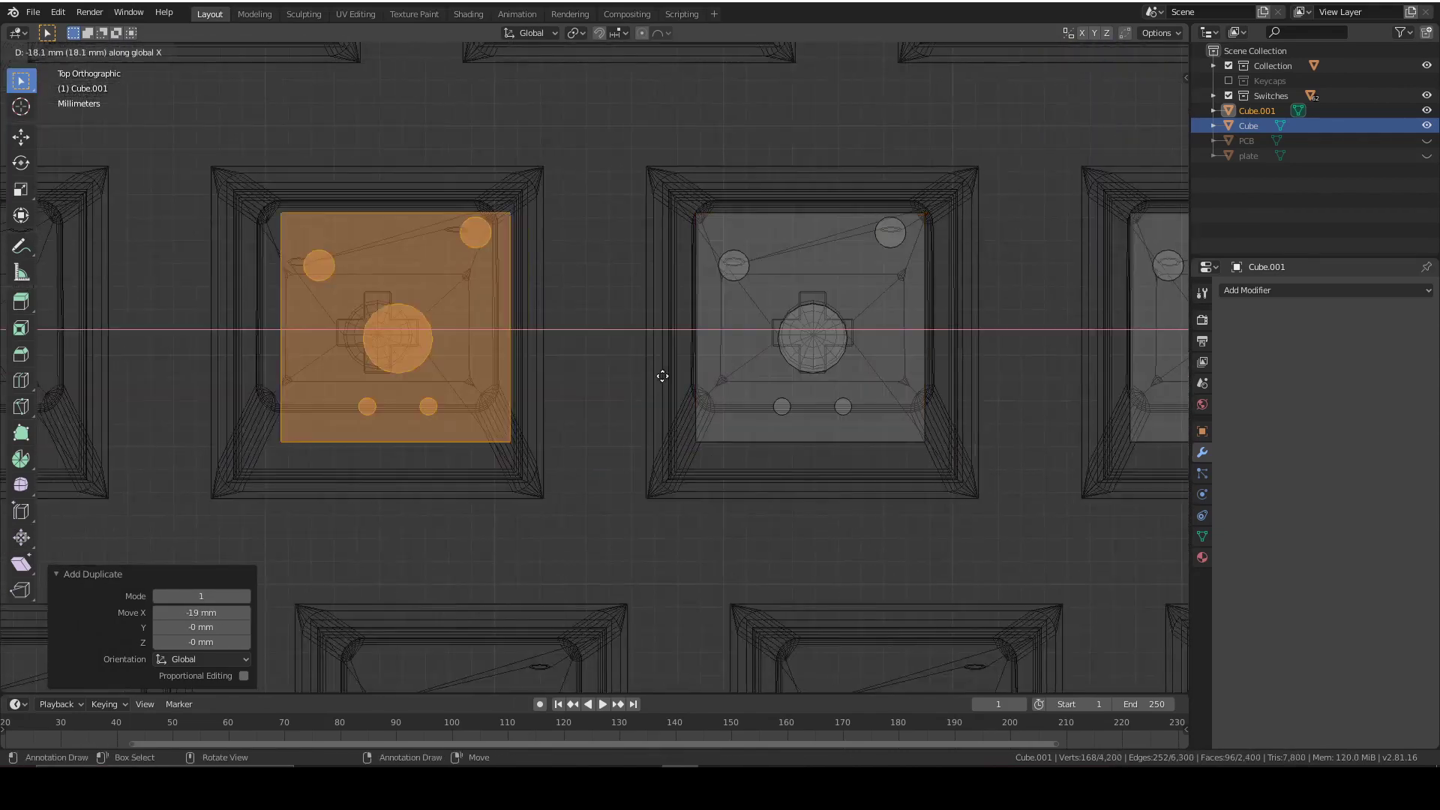
click(643, 370)
scroll(730, 341, down, 4)
click(756, 266)
key(shift+d)
key(y)
click(756, 474)
scroll(825, 480, up, 5)
Step: Repeat the cutter rightward along X, about 18.9 mm apart, over the remaining third-row switches
key(shift+d)
key(x)
key(g)
key(y)
click(658, 440)
key(shift+d)
key(x)
key(shift+d)
key(x)
key(shift+d)
key(x)
click(1177, 373)
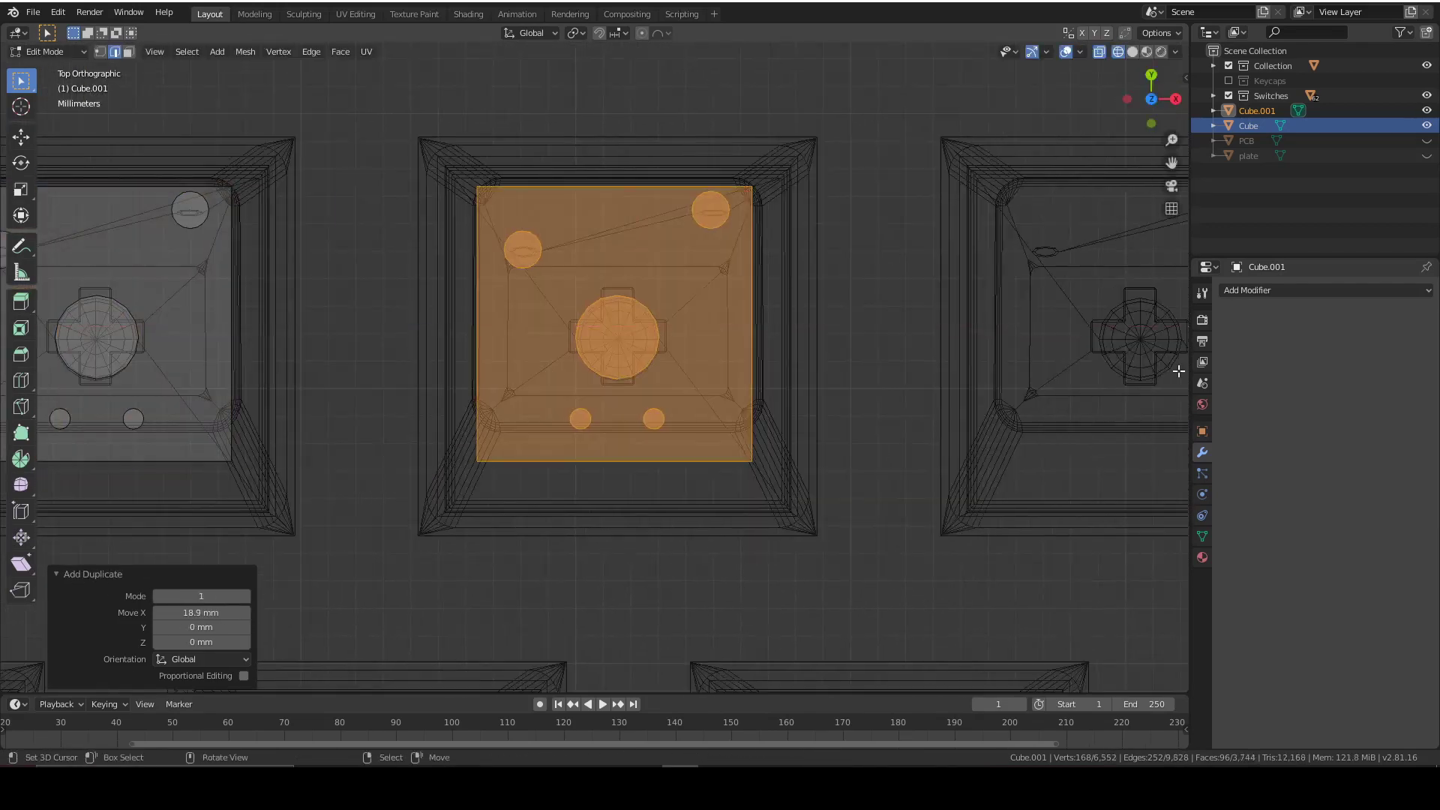
scroll(884, 420, down, 4)
Step: Copy the cutter down along Y to the fourth row's right-hand switches and correct its position by 0.318 mm in Y
key(shift+d)
key(x)
click(885, 459)
key(shift+d)
key(y)
scroll(911, 300, up, 5)
key(g)
click(912, 252)
key(shift+d)
key(x)
scroll(675, 323, down, 5)
Step: Repeat the cutter leftward along X over the consecutive fourth-row switches, about 19.2 mm apart
key(shift+d)
key(x)
scroll(461, 323, up, 5)
key(g)
key(x)
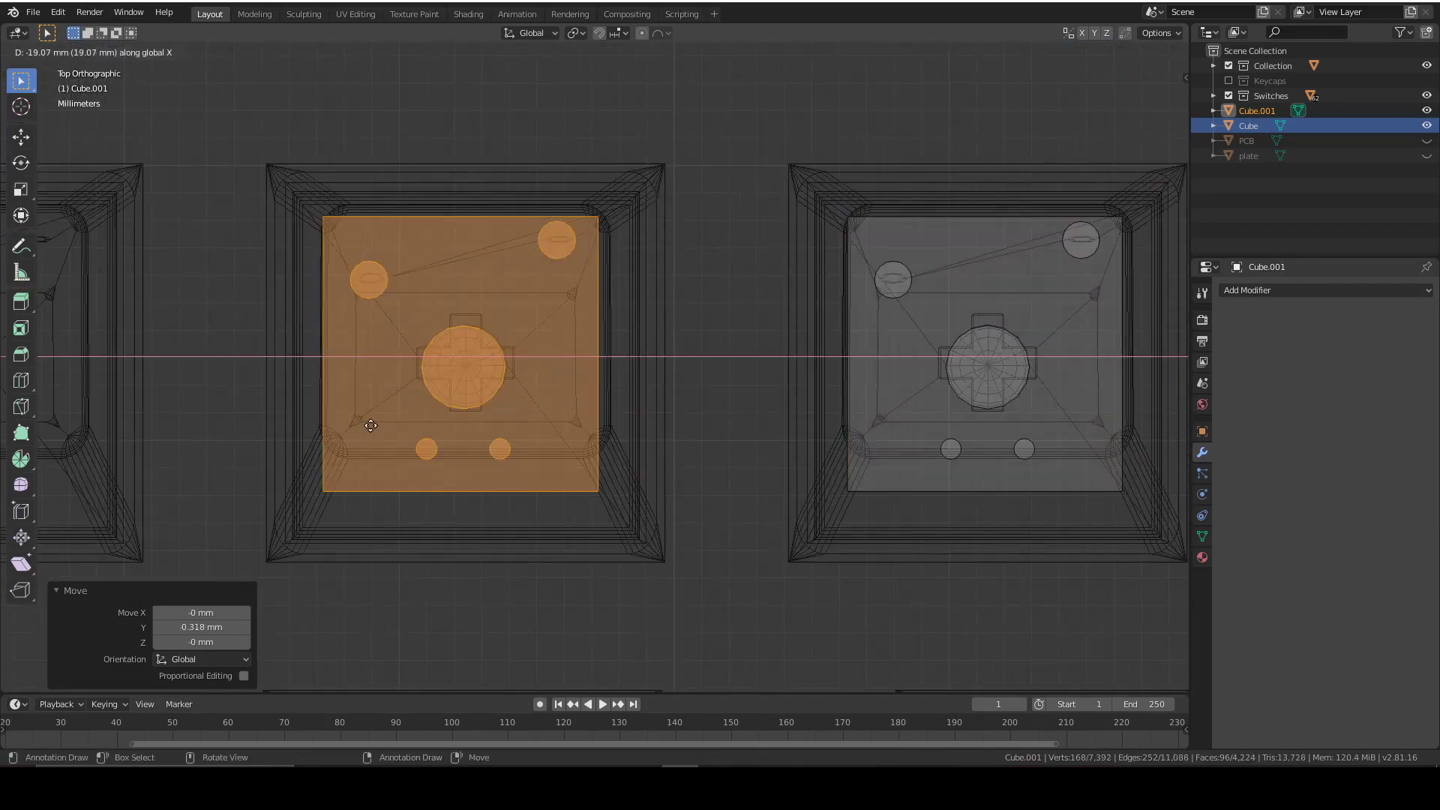
key(shift+d)
key(x)
shift+middle_drag(308, 376, 679, 395)
Step: Finish the fourth row's cutters and place a copy on the bottom row's first switch, correcting it by 0.0909 mm in X
key(shift+d)
key(x)
click(213, 285)
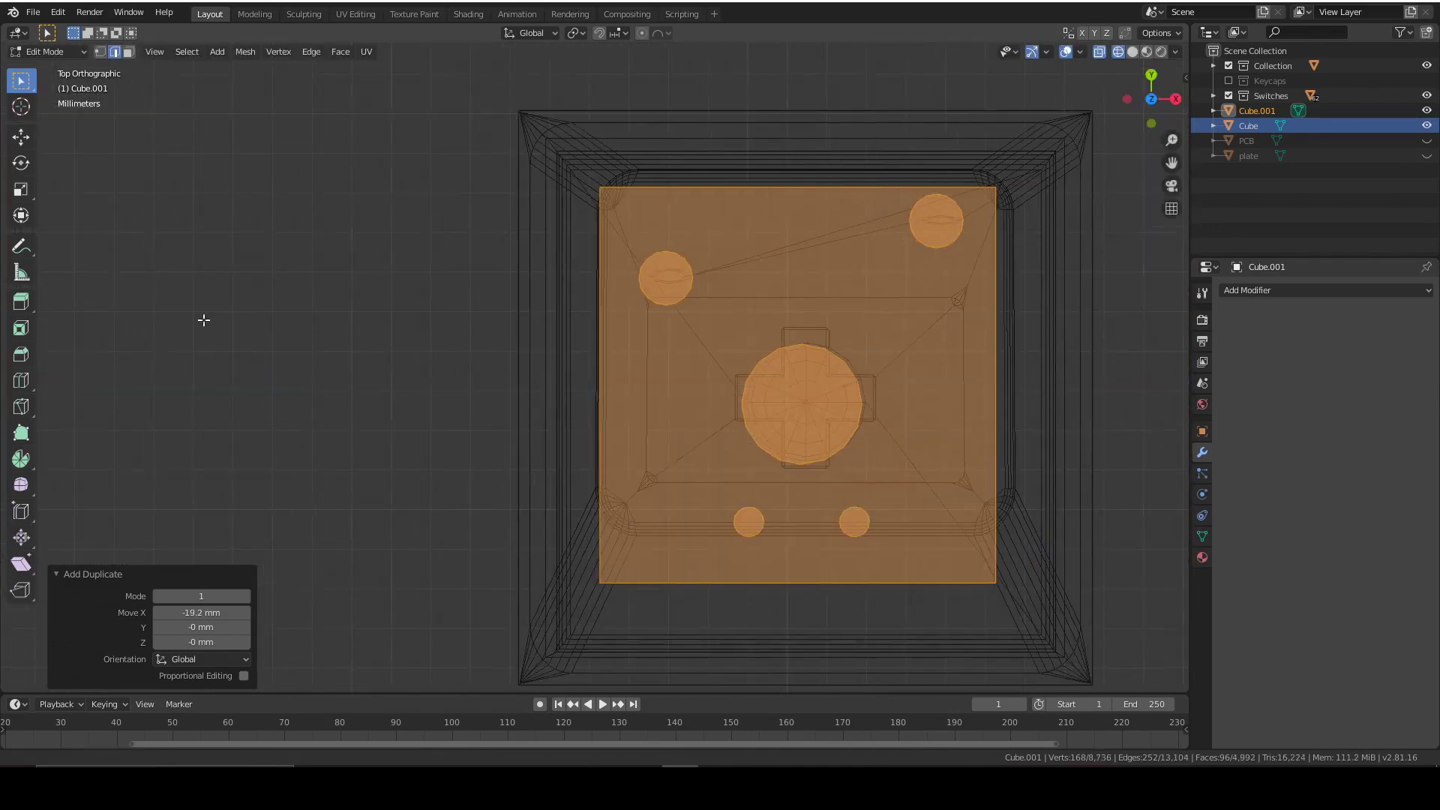
scroll(203, 318, down, 6)
Step: Copy the cutter rightward along X over the other bottom-row switches, placing the last copy 22.6 mm from its neighbour
key(shift+d)
click(755, 524)
scroll(755, 524, up, 4)
key(f)
key(g)
key(x)
click(794, 408)
scroll(794, 409, down, 6)
key(shift+d)
key(x)
click(977, 408)
key(shift+d)
key(x)
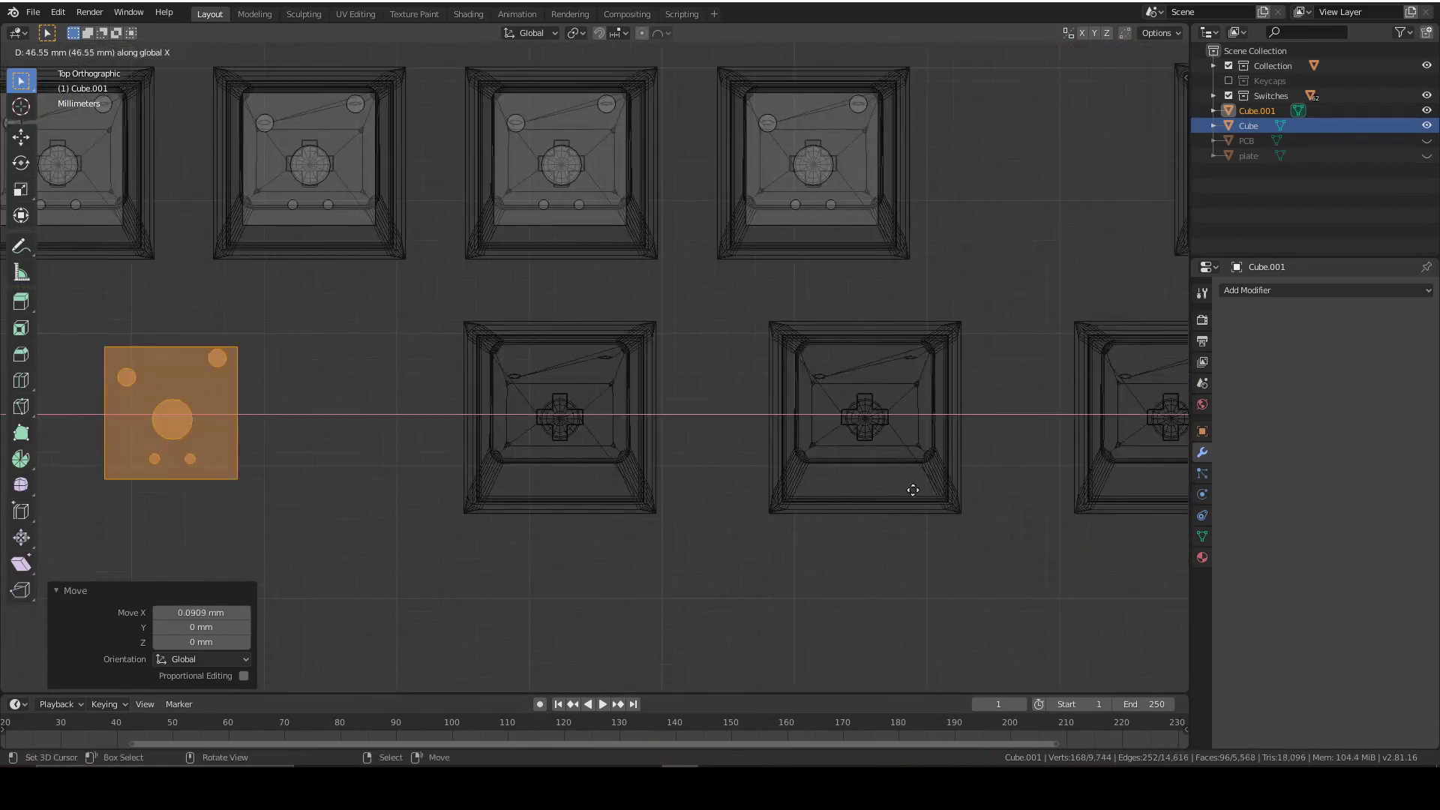
click(913, 488)
key(shift+d)
key(x)
click(970, 428)
scroll(543, 375, down, 5)
scroll(642, 460, down, 5)
shift+middle_drag(456, 422, 762, 465)
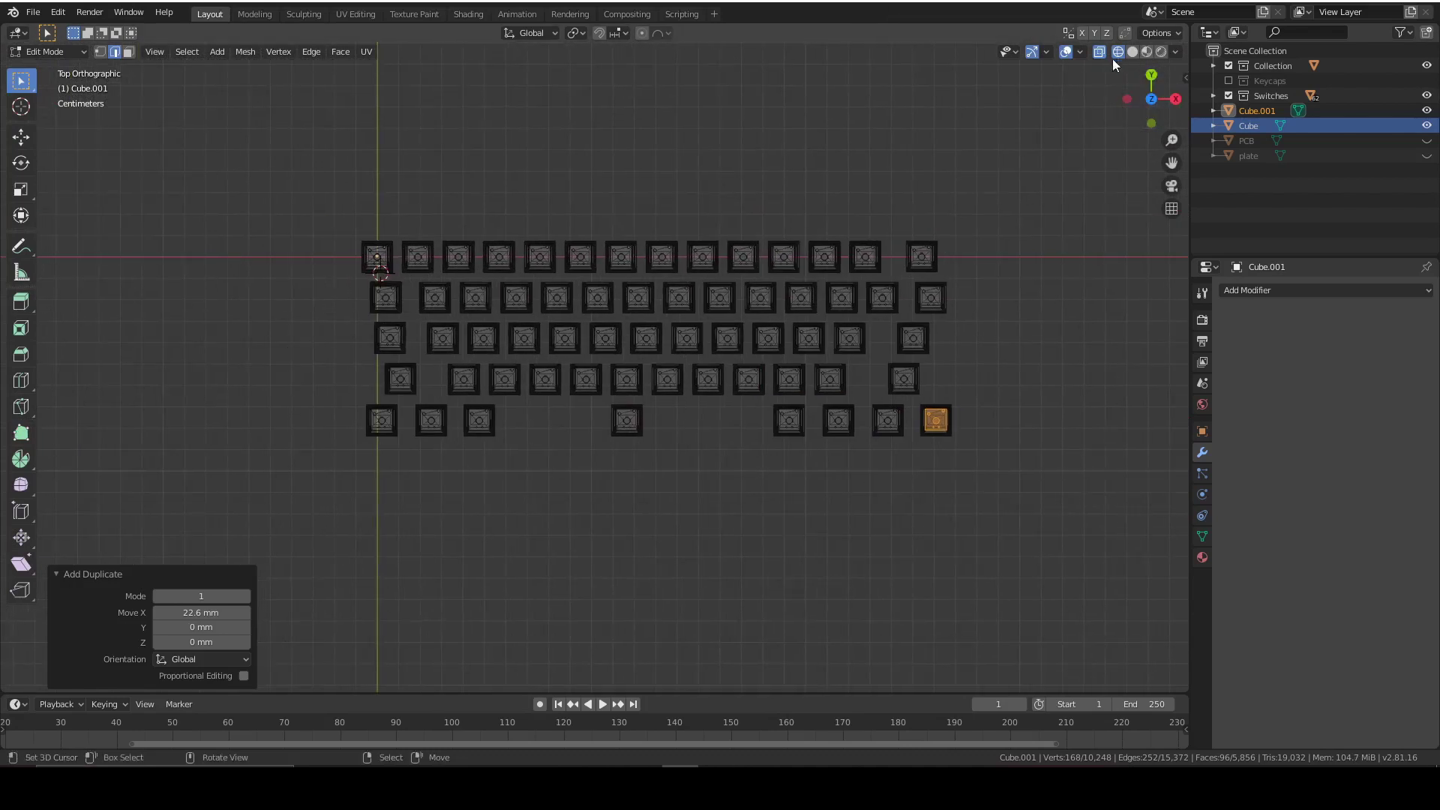
Step: Return to Object Mode with solid shading and select only the multiplied cutter object, checking it in perspective and from the top
key(Tab)
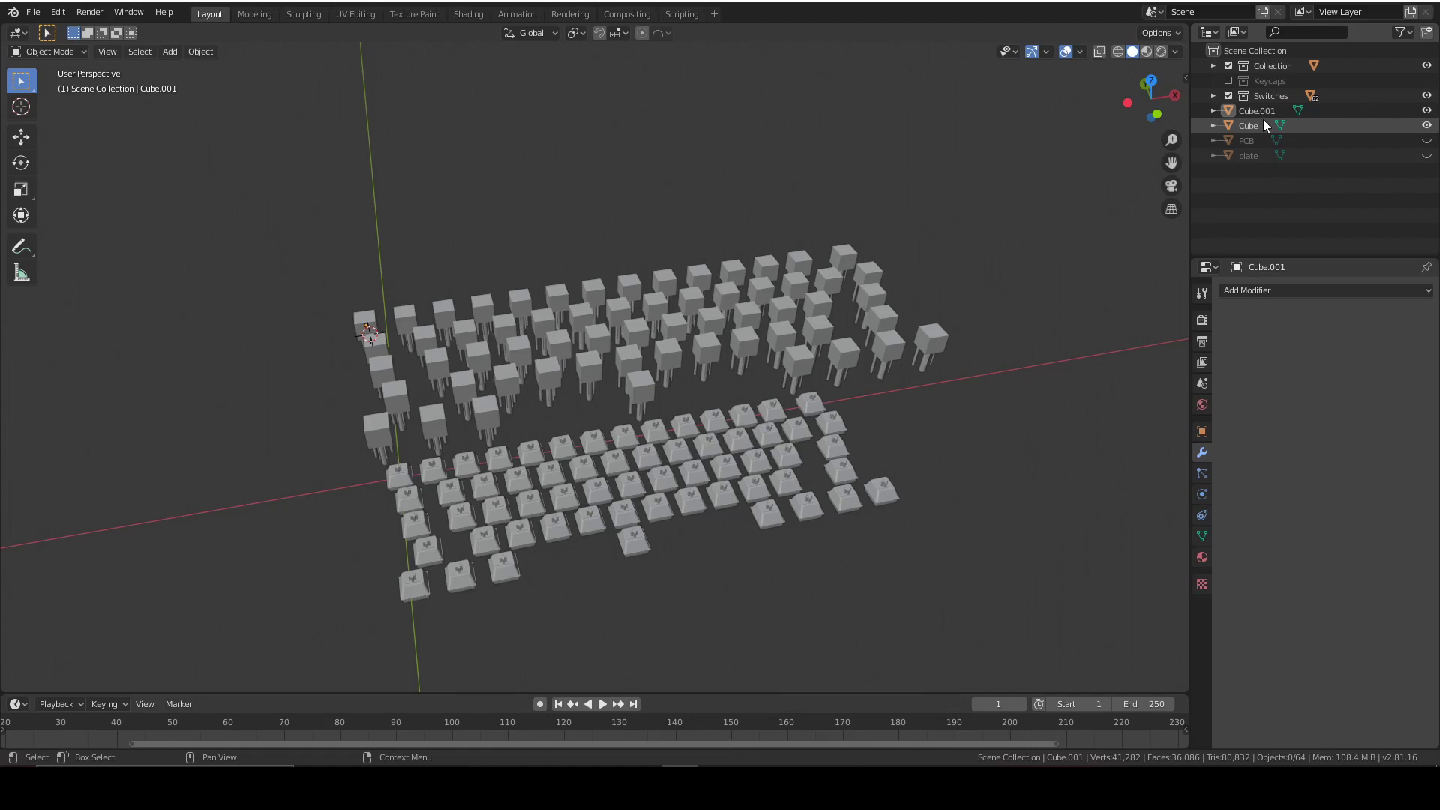
click(1260, 114)
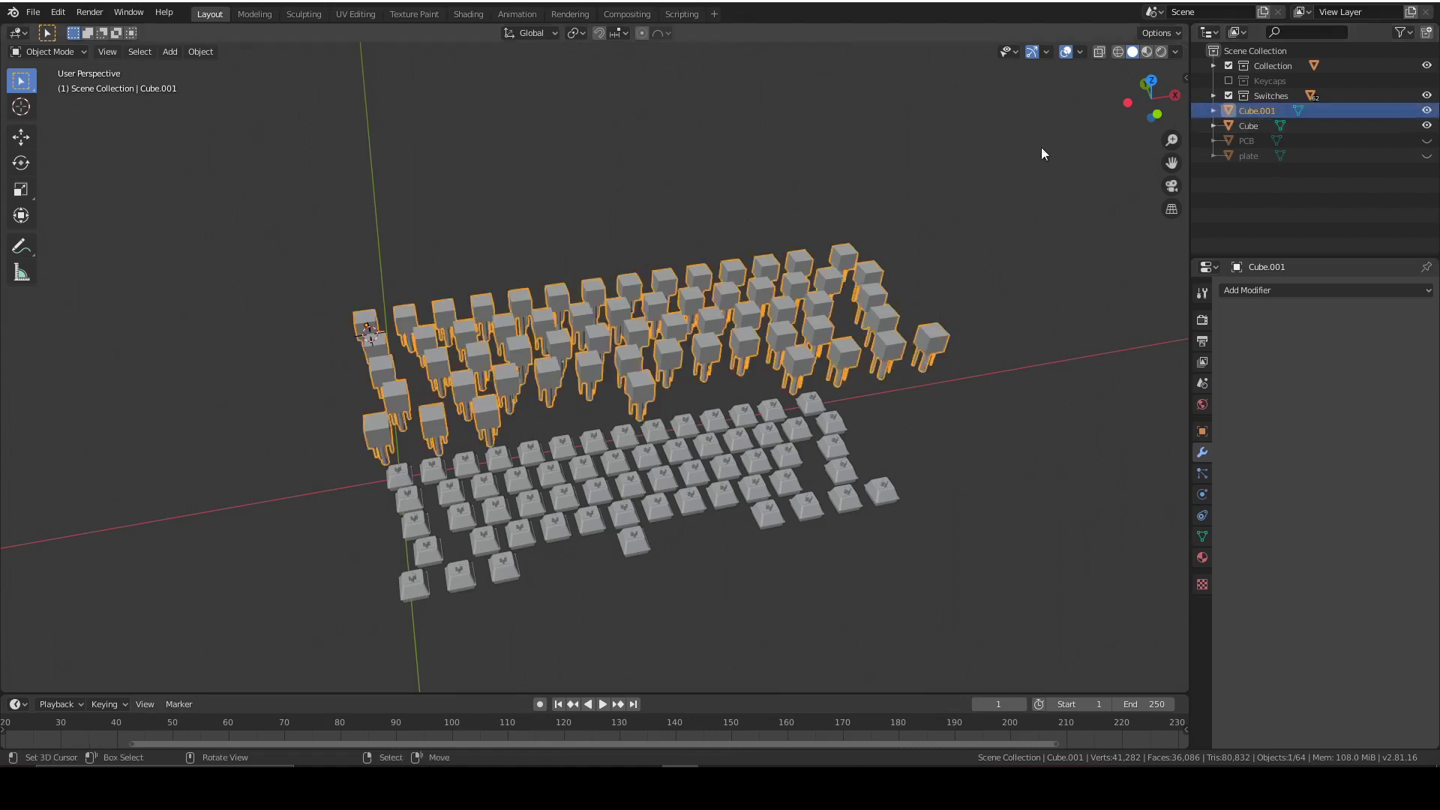
click(1155, 74)
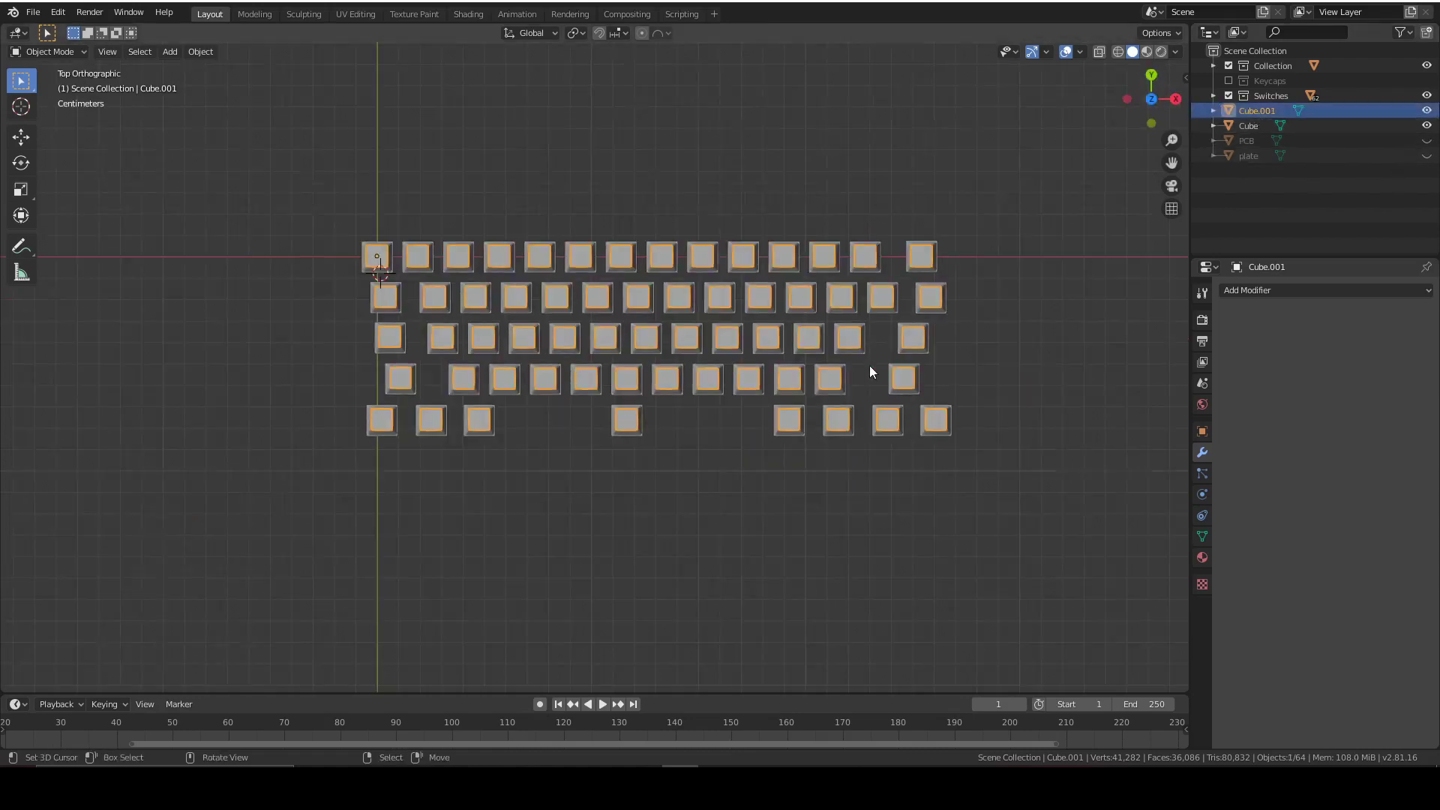
scroll(872, 366, up, 4)
scroll(867, 359, down, 3)
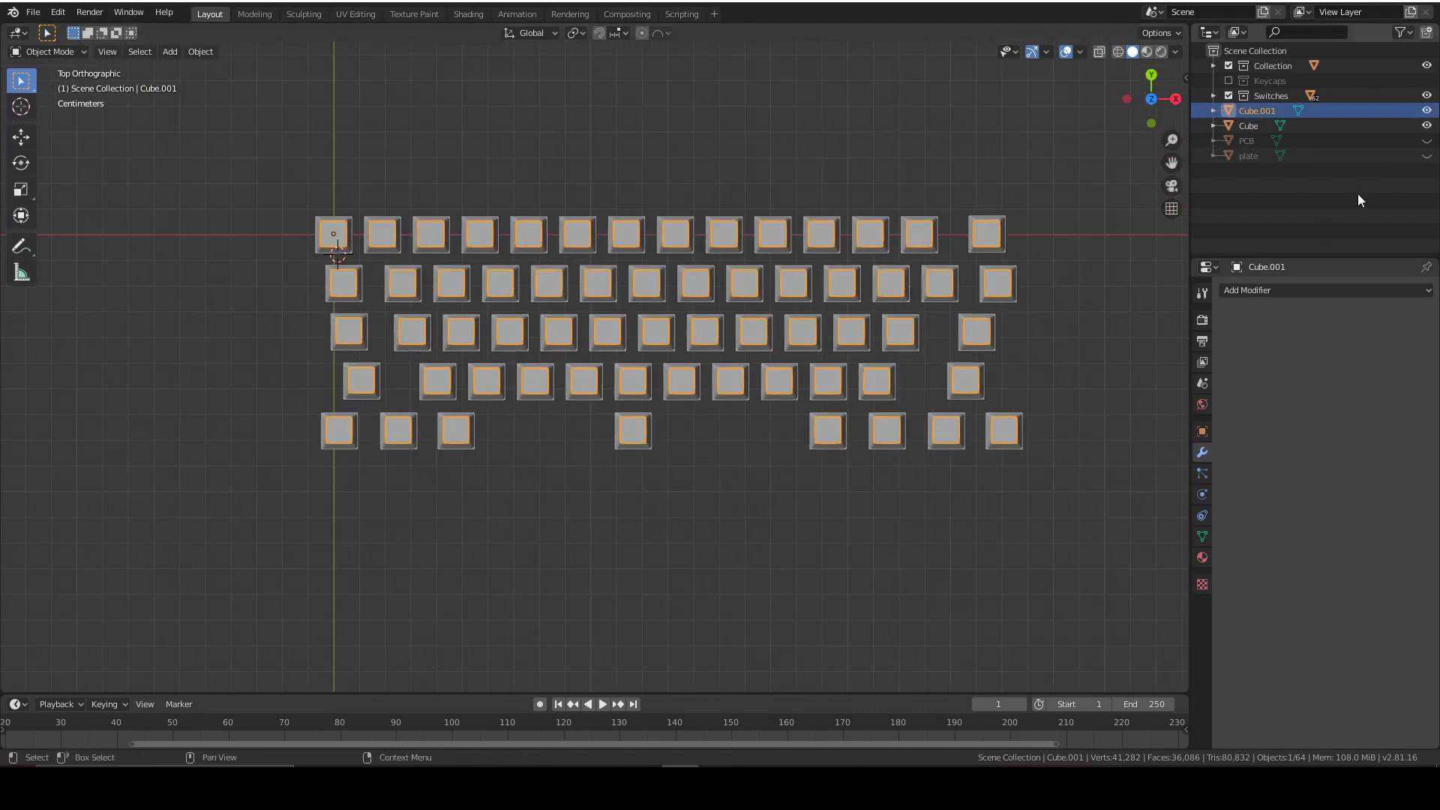
Step: Unhide the plate and compare the cutter positions with its openings
click(1427, 155)
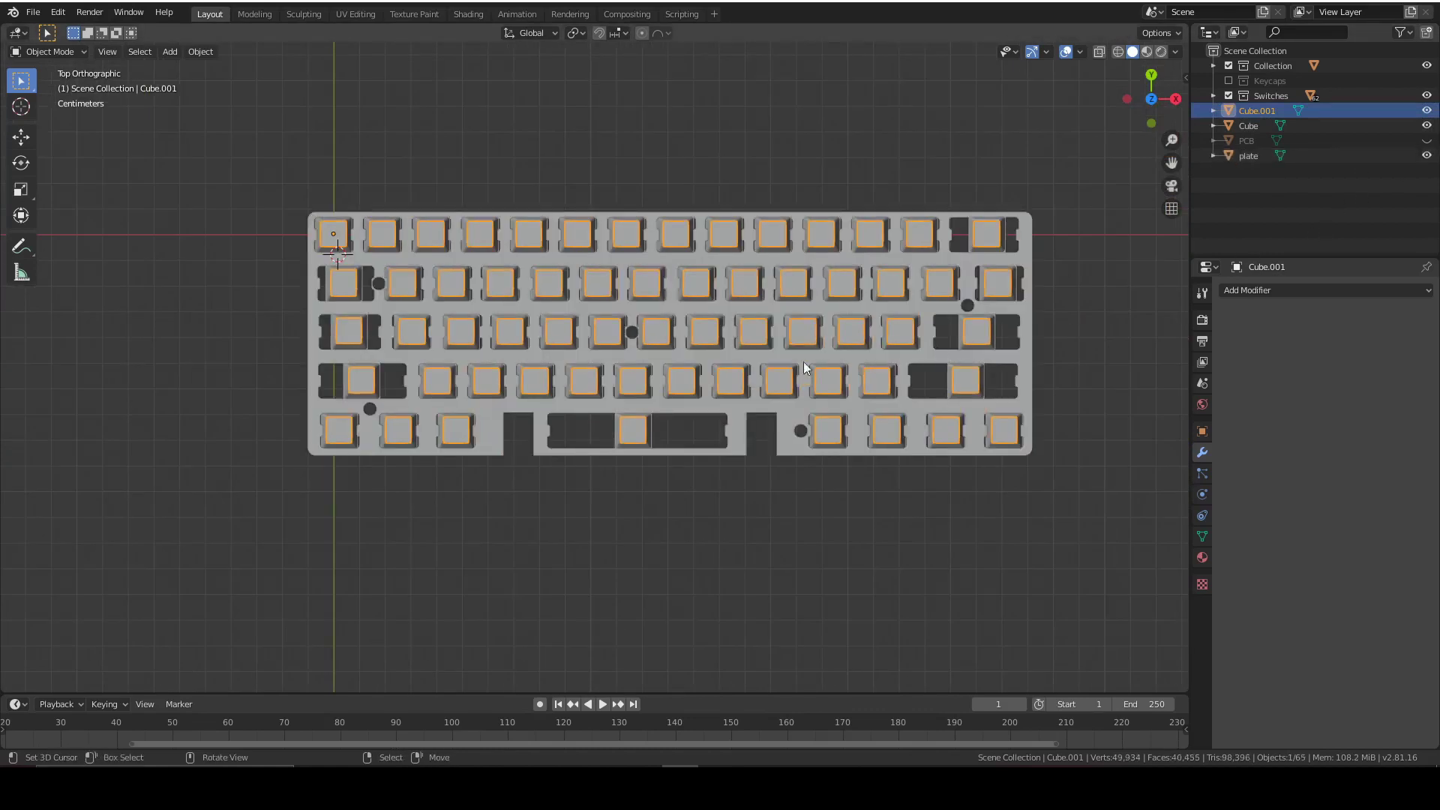
scroll(831, 358, up, 4)
scroll(636, 361, down, 3)
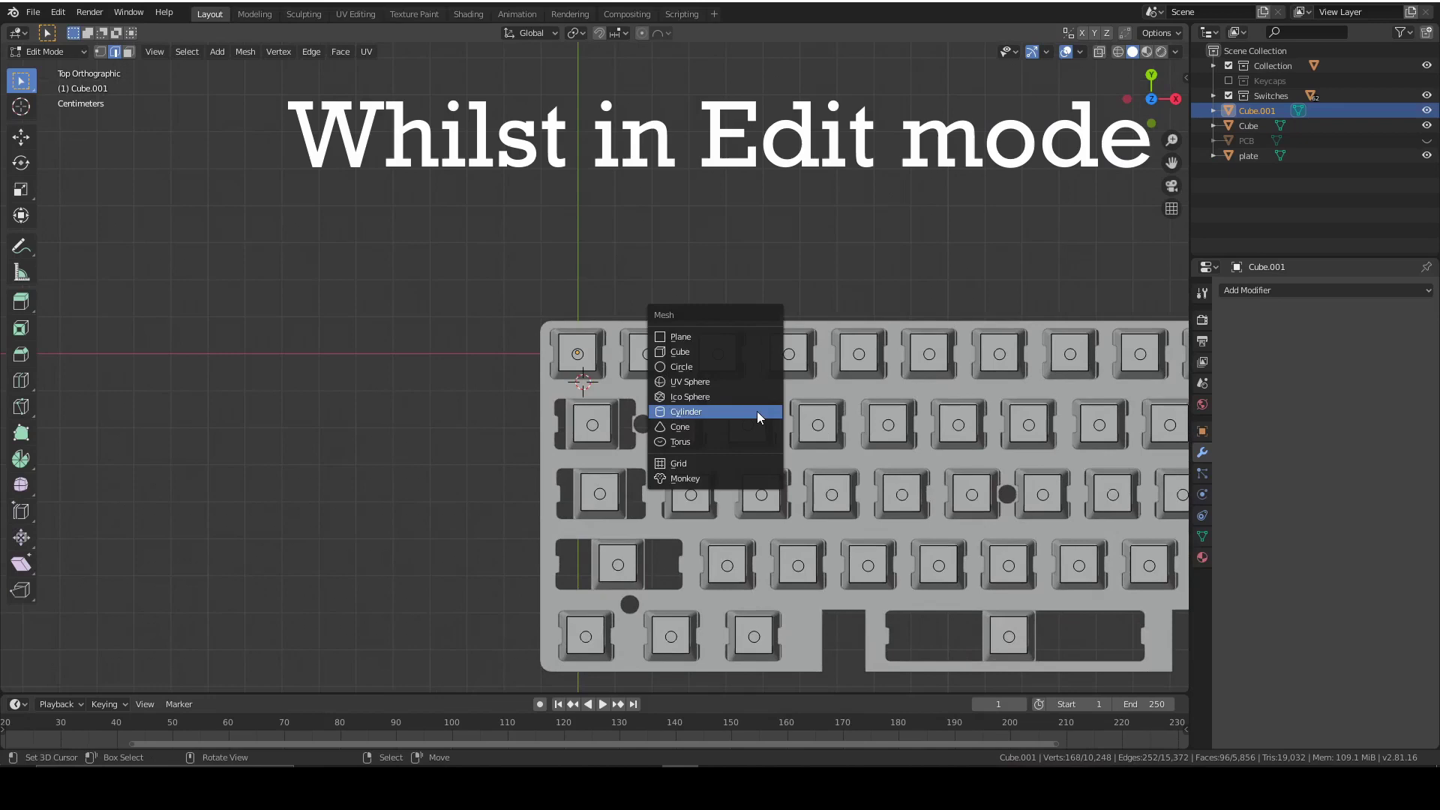
Step: In Edit Mode, add a 16-vertex cylinder with 1.5 mm radius and 8 mm depth and centre it on the plate's upper-left mounting hole
click(757, 411)
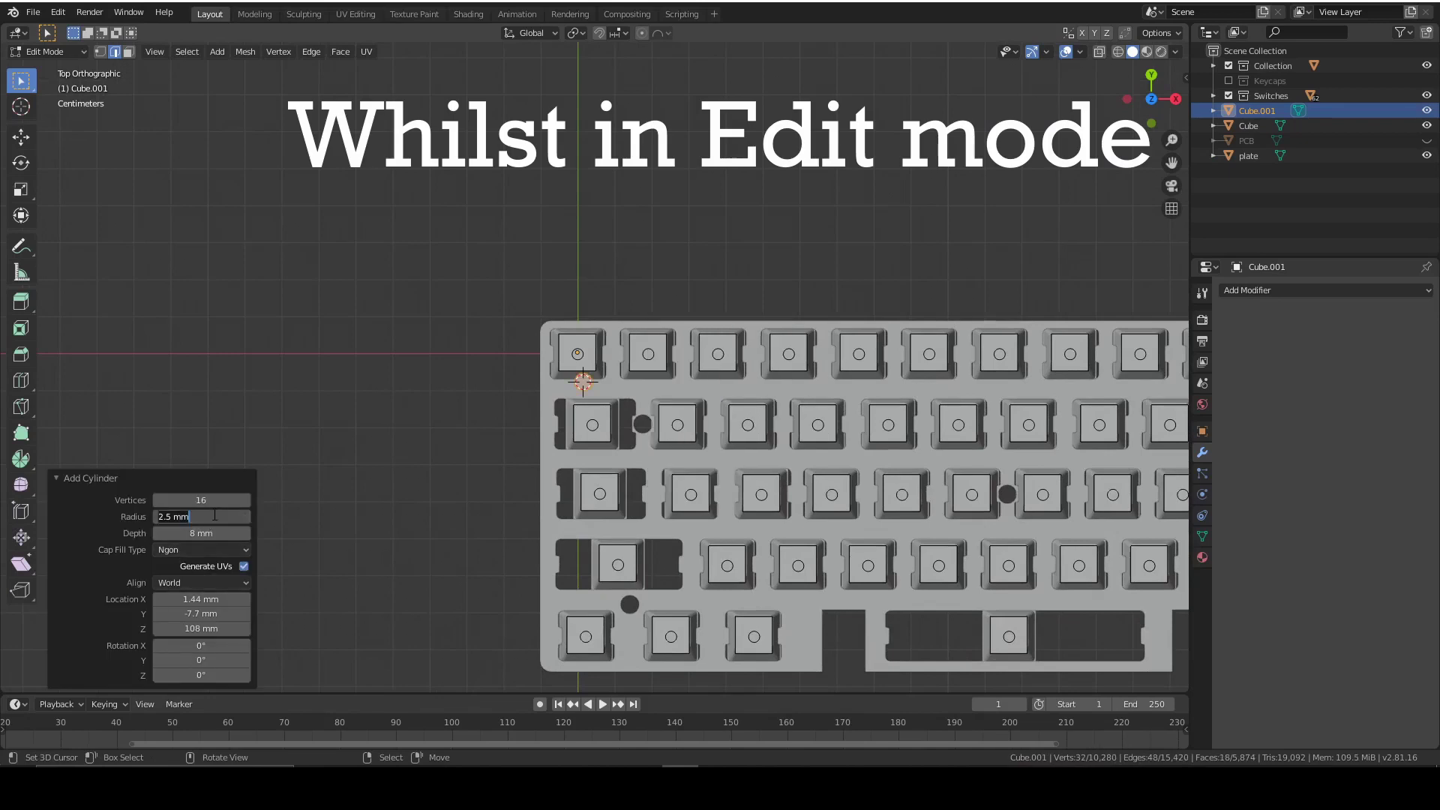
text(1)
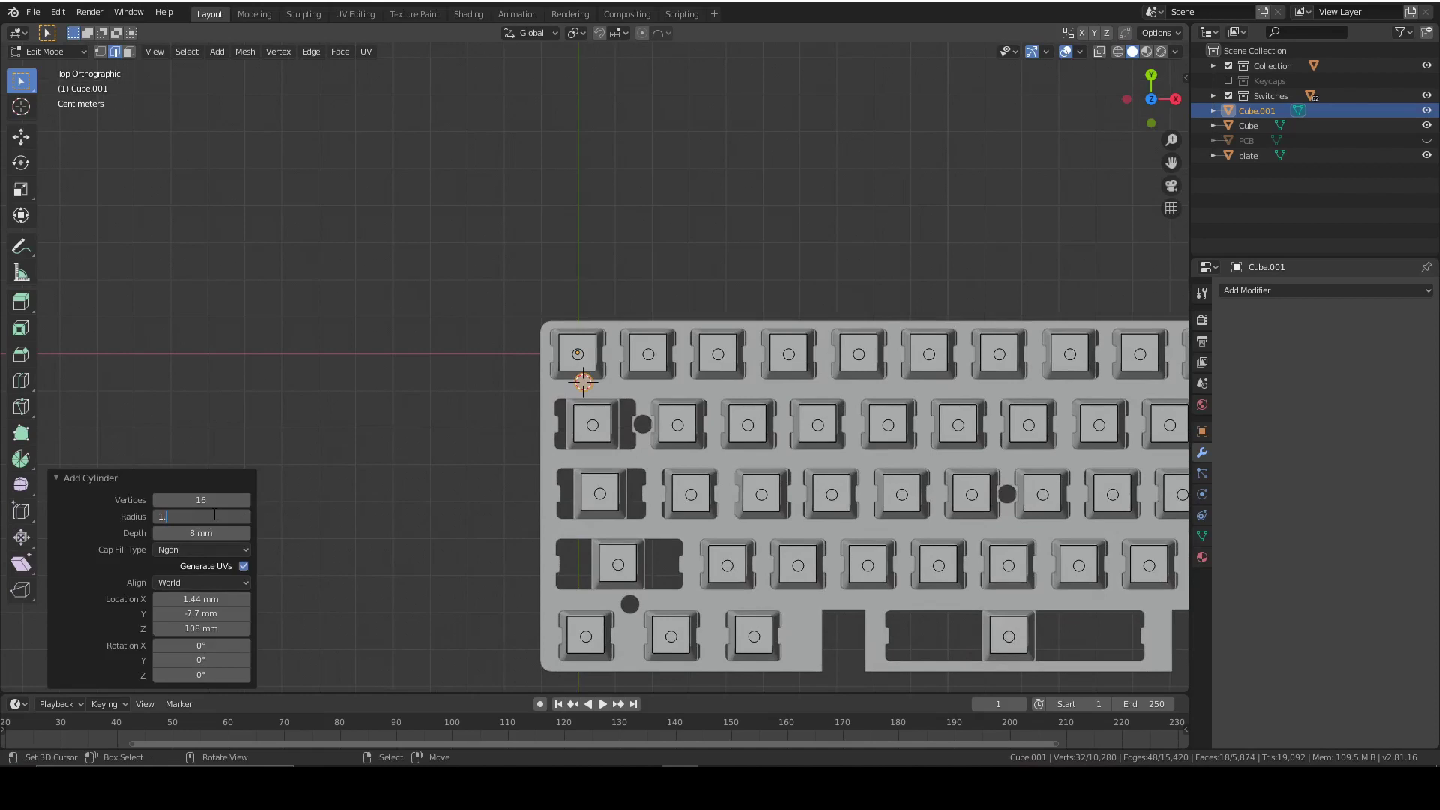
scroll(635, 446, up, 7)
key(g)
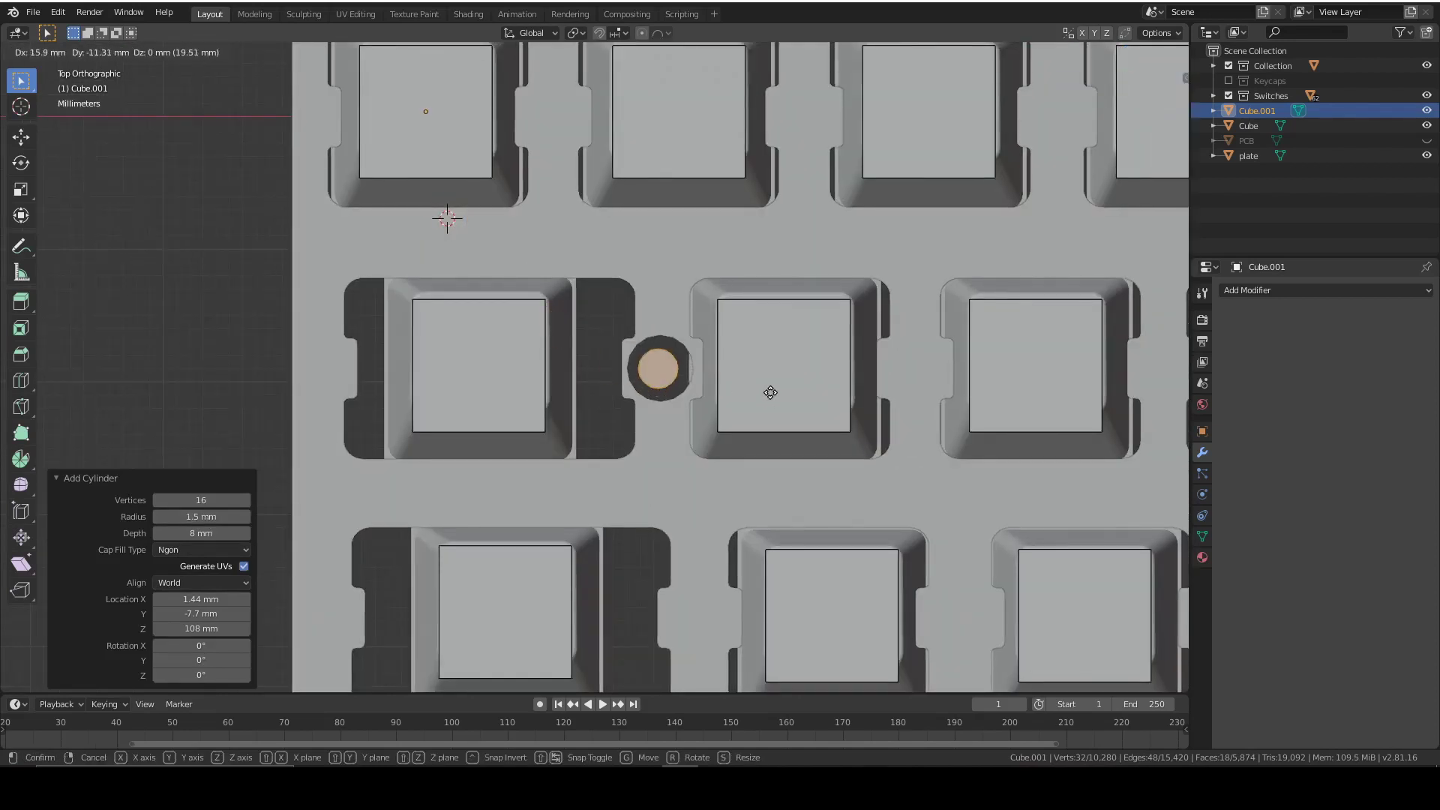
click(773, 391)
shift+middle_drag(777, 402, 664, 237)
Step: Duplicate the small cylinder onto the plate's lower-left, central, right and lower-right mounting holes
scroll(665, 237, down, 5)
shift+middle_drag(822, 454, 842, 305)
key(shift+d)
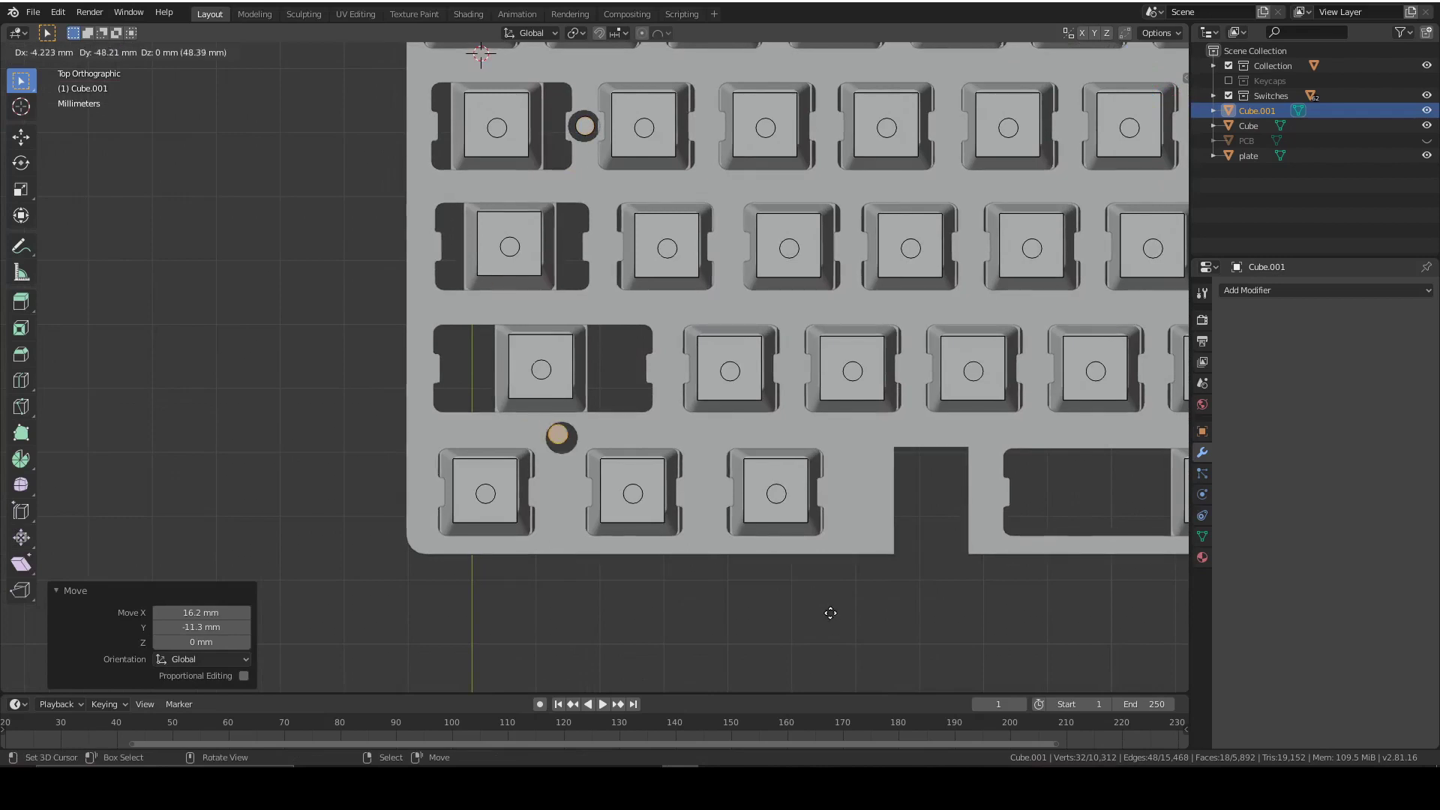
click(833, 618)
scroll(719, 393, down, 6)
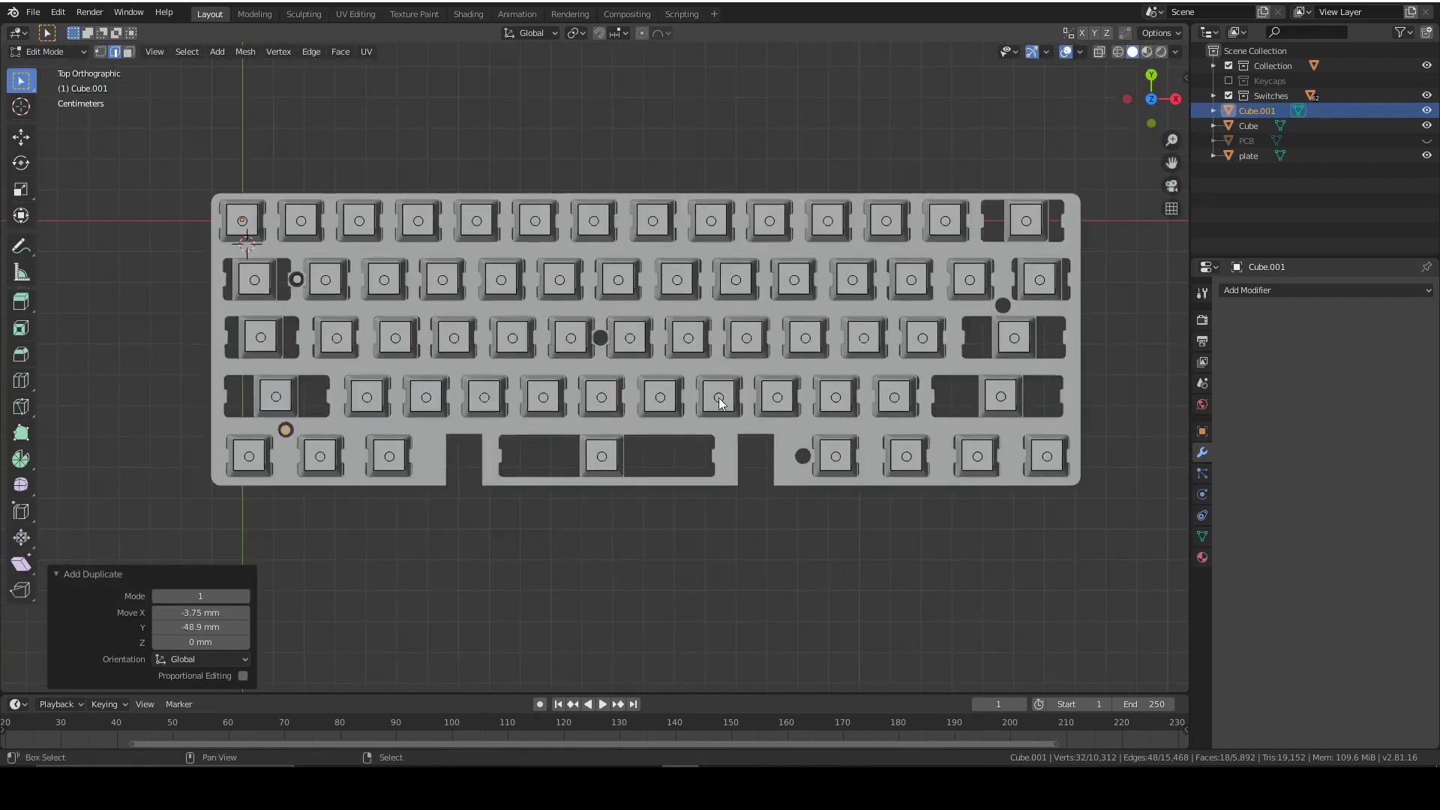
key(g)
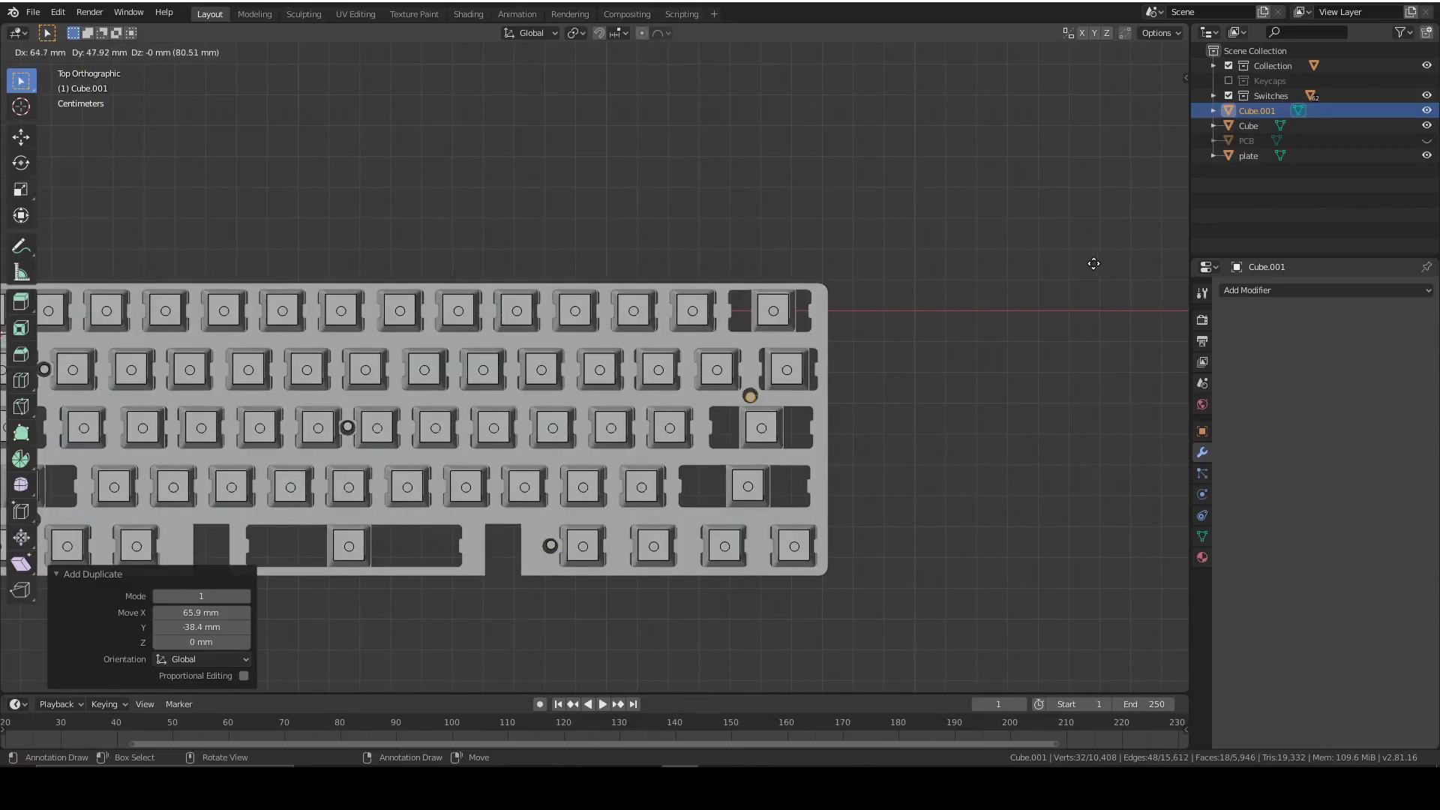
click(1093, 263)
shift+middle_drag(714, 550, 865, 466)
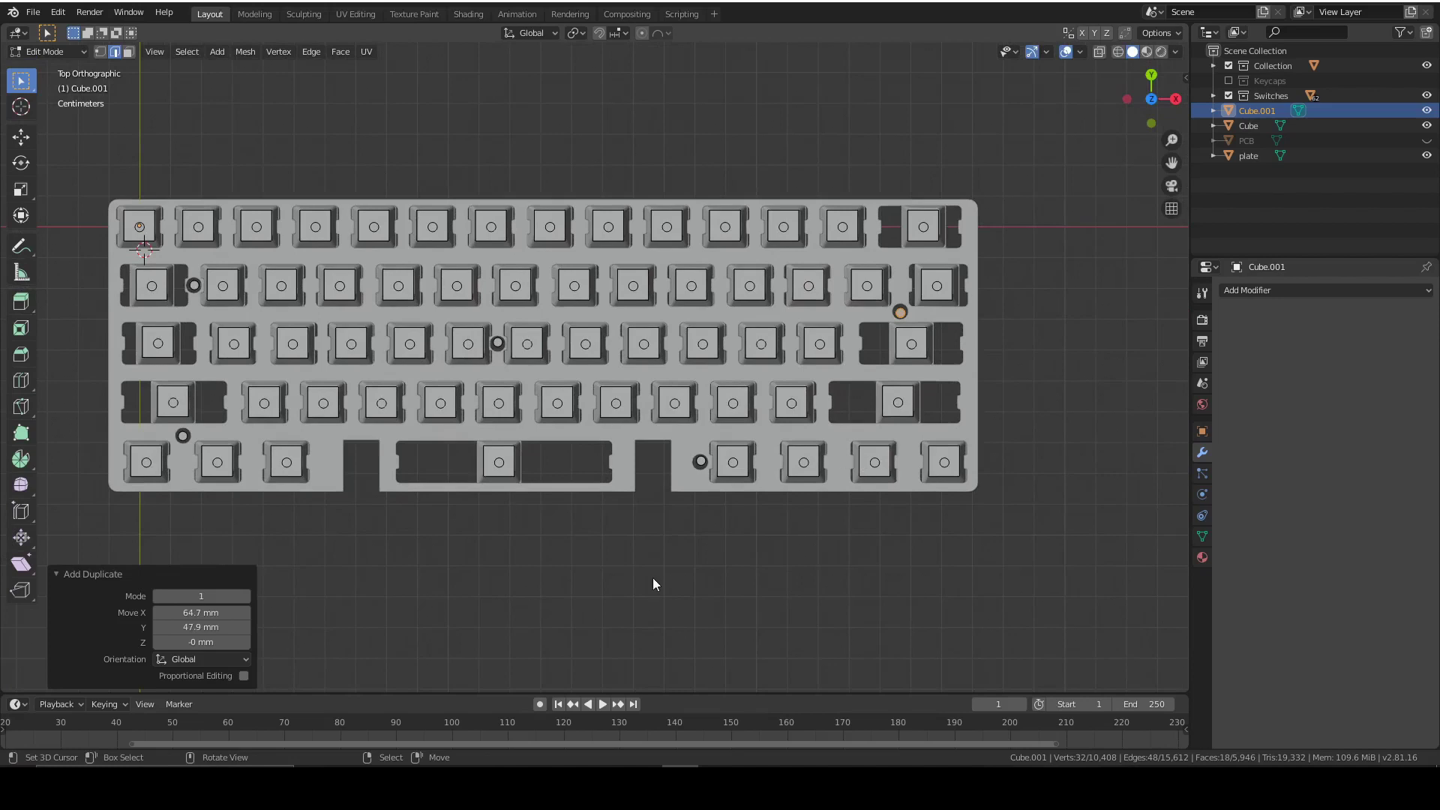
Step: Add a 16-vertex cylinder with 1.5 mm radius and 8 mm depth and move it to the upper-left edge of the left Shift opening
scroll(652, 578, up, 6)
shift+middle_drag(664, 538, 597, 325)
scroll(671, 393, up, 4)
shift+middle_drag(978, 578, 937, 439)
scroll(521, 323, down, 5)
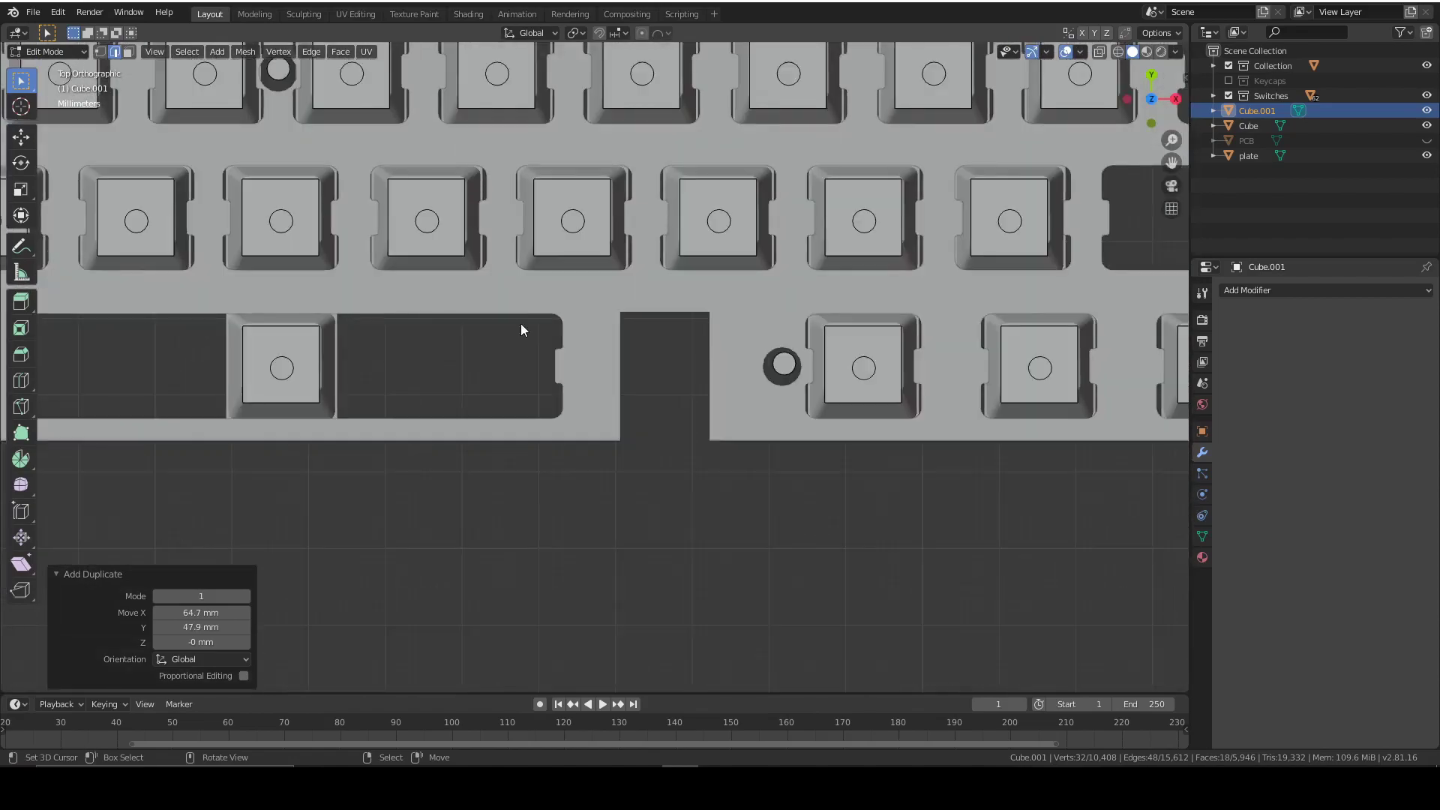
scroll(734, 472, down, 3)
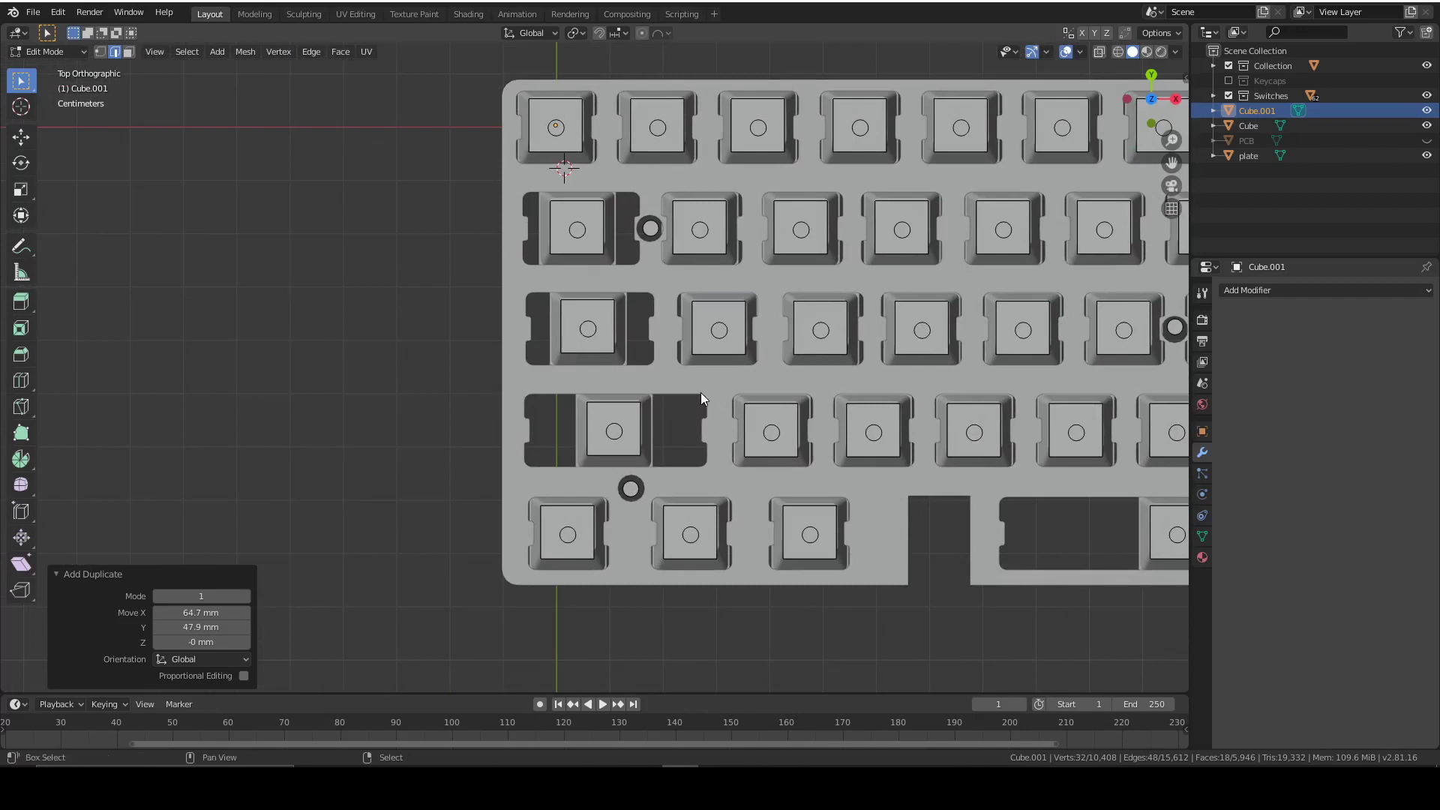
key(shift+a)
click(669, 407)
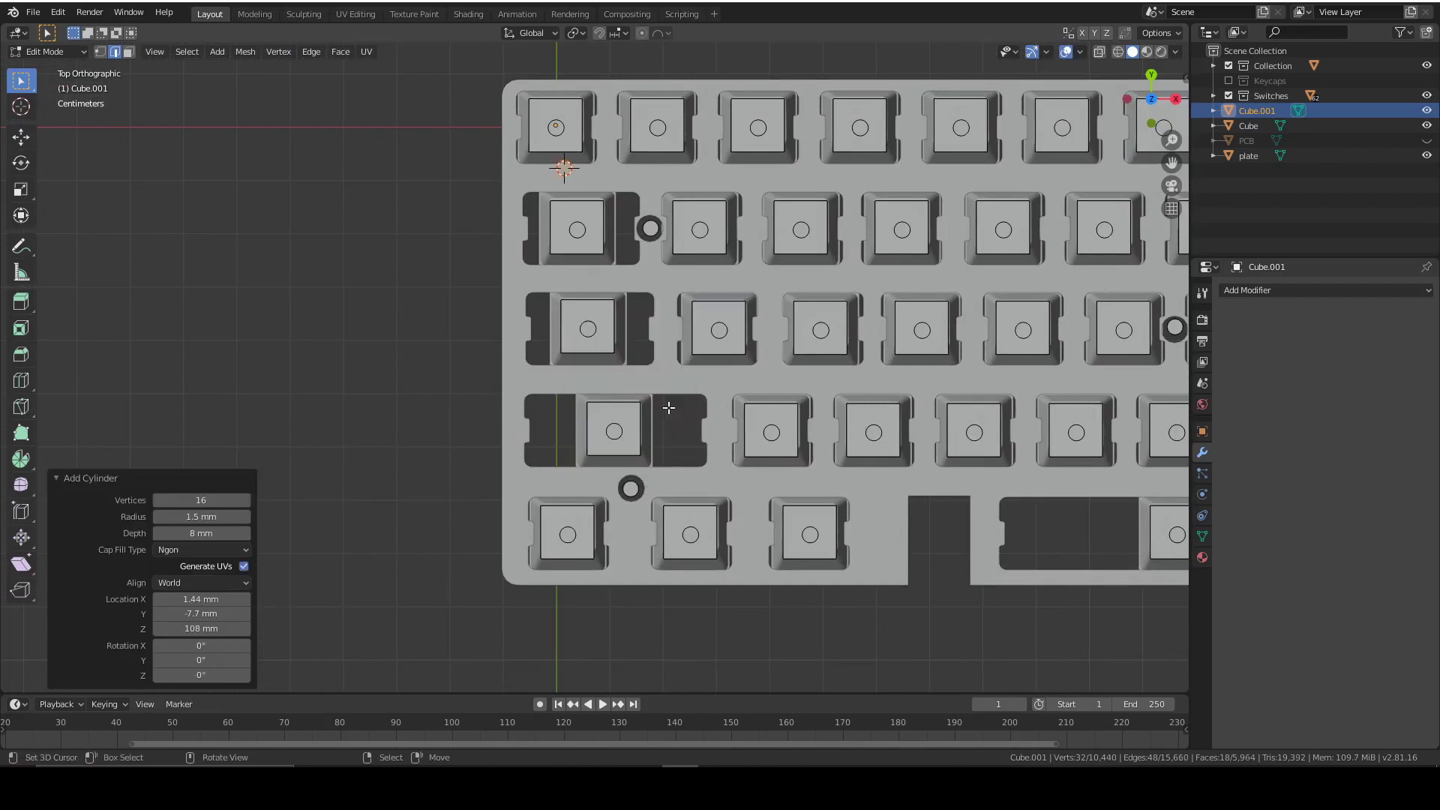
key(g)
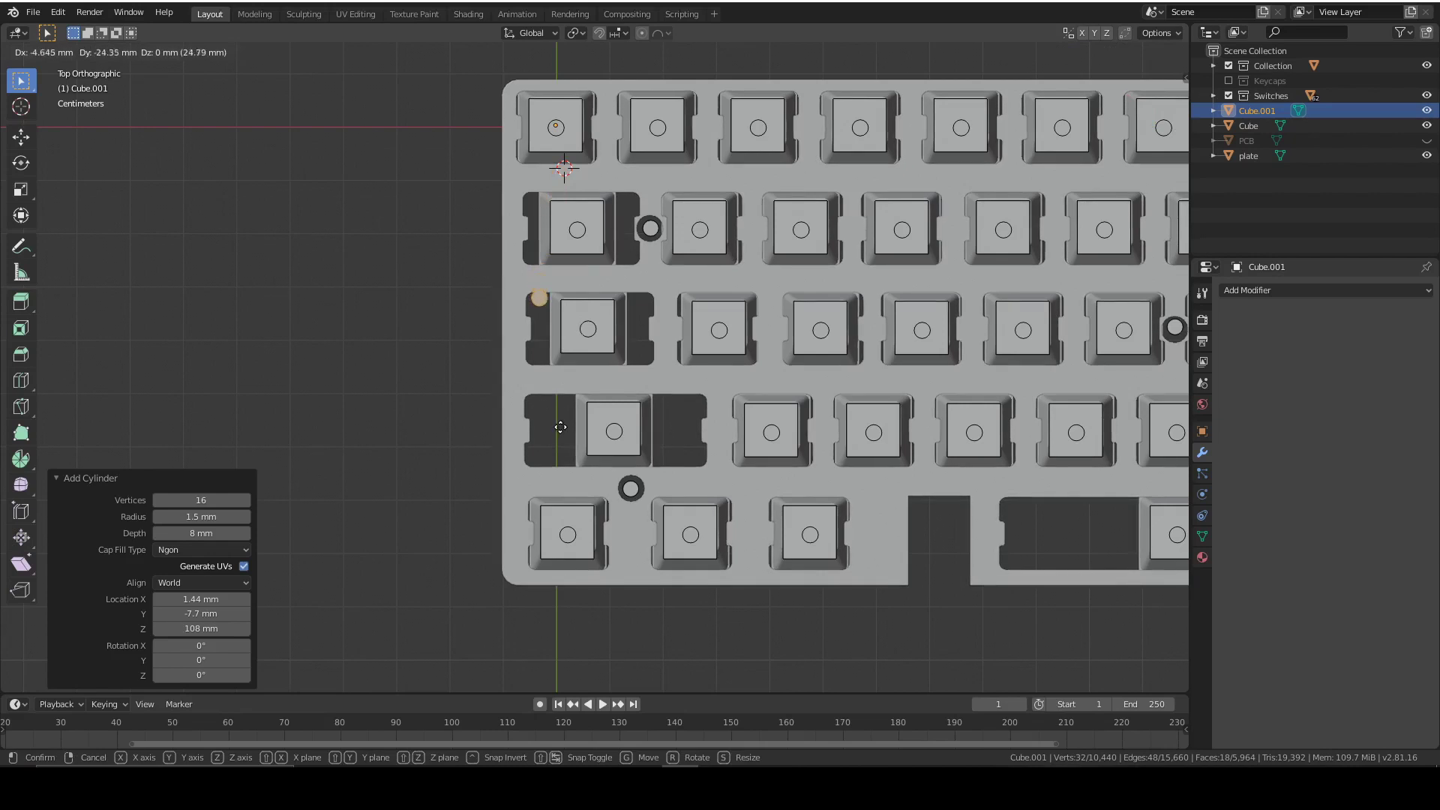
click(569, 525)
Step: Duplicate the new cylinder about 13.7 mm down onto the lower edge of the left Shift opening
scroll(570, 488, up, 5)
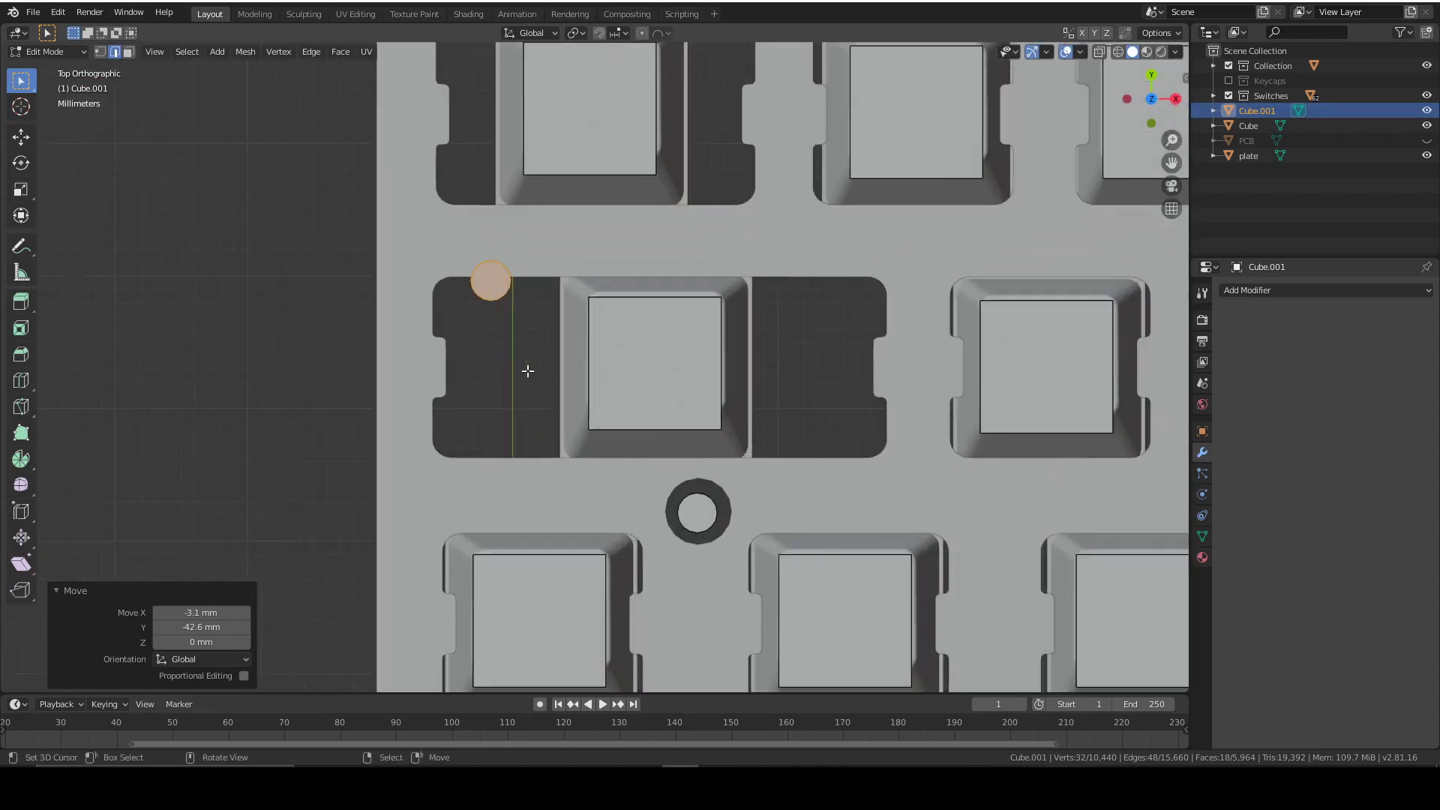
key(shift+d)
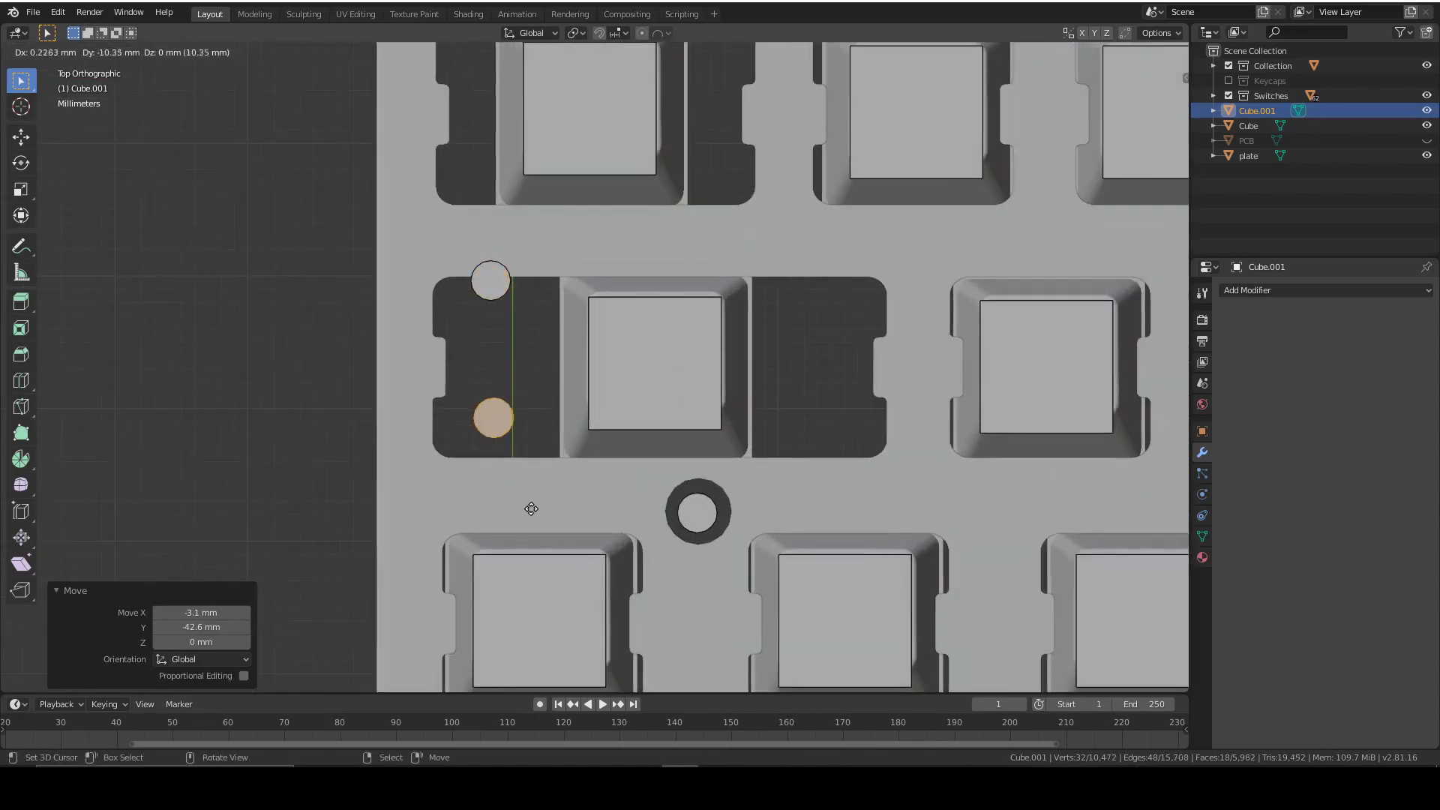
click(524, 552)
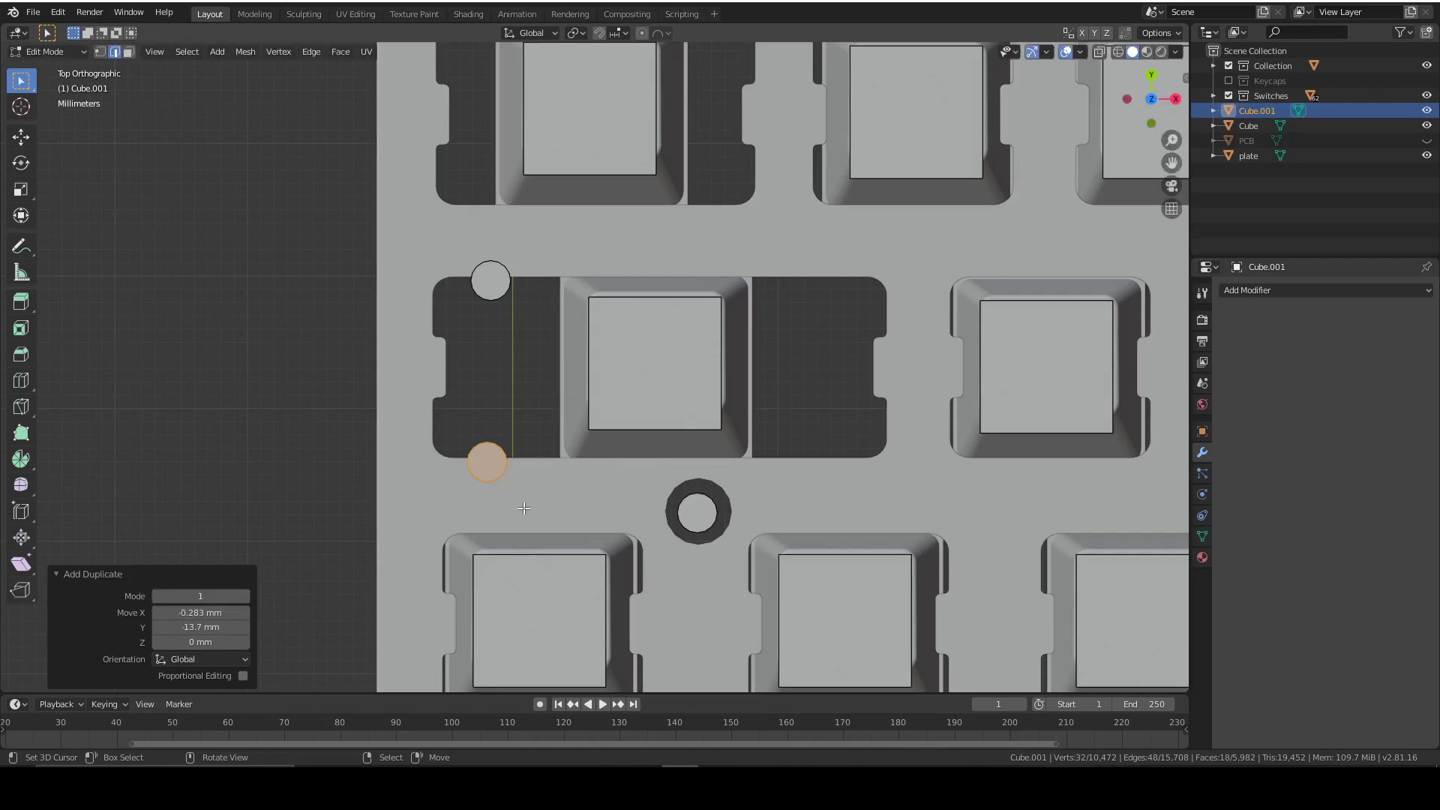
Step: With X-ray on, select both cylinders whole and duplicate them along X to the other side of the left Shift switch
drag(484, 422, 450, 246)
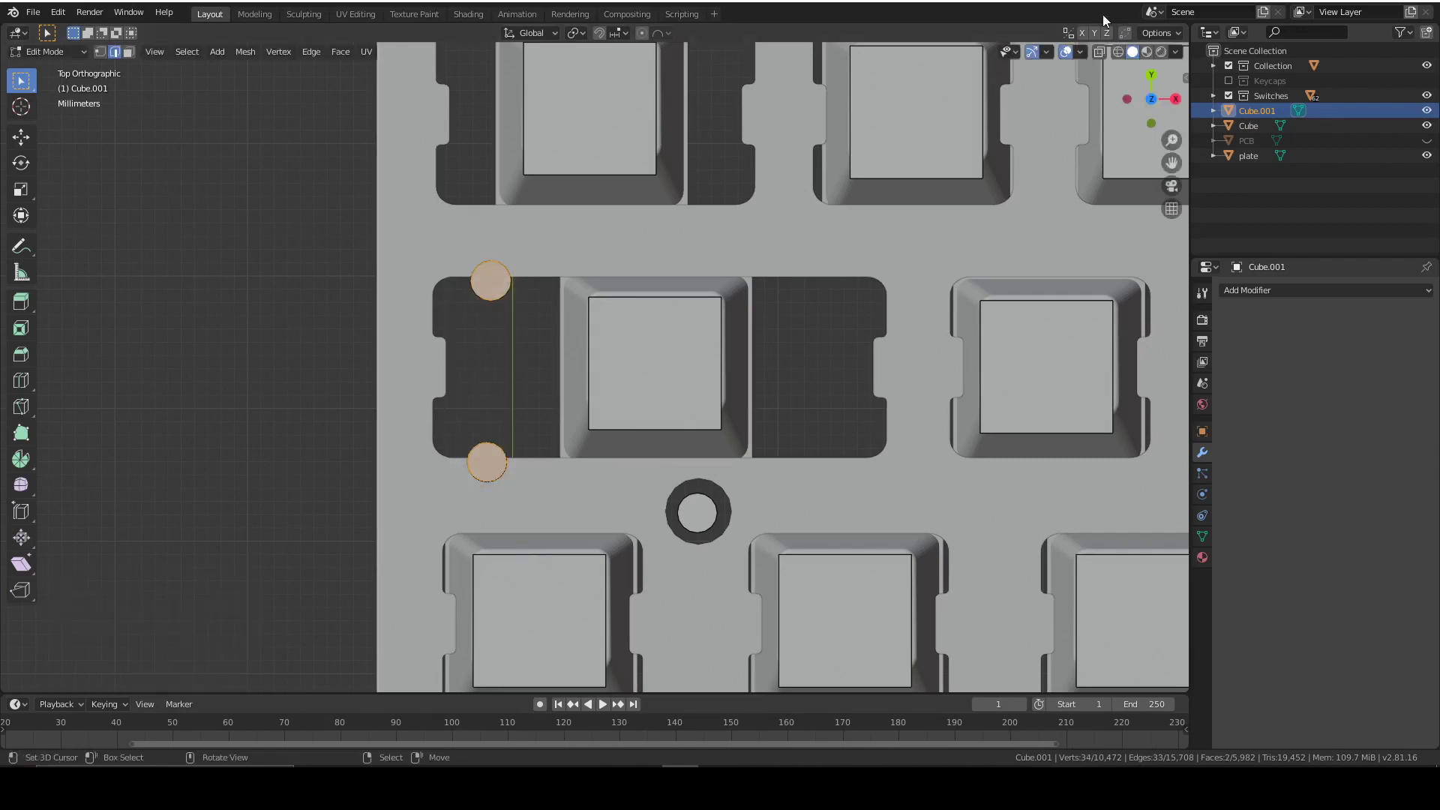
click(1096, 54)
shift+drag(525, 500, 464, 244)
shift+middle_drag(796, 360, 651, 364)
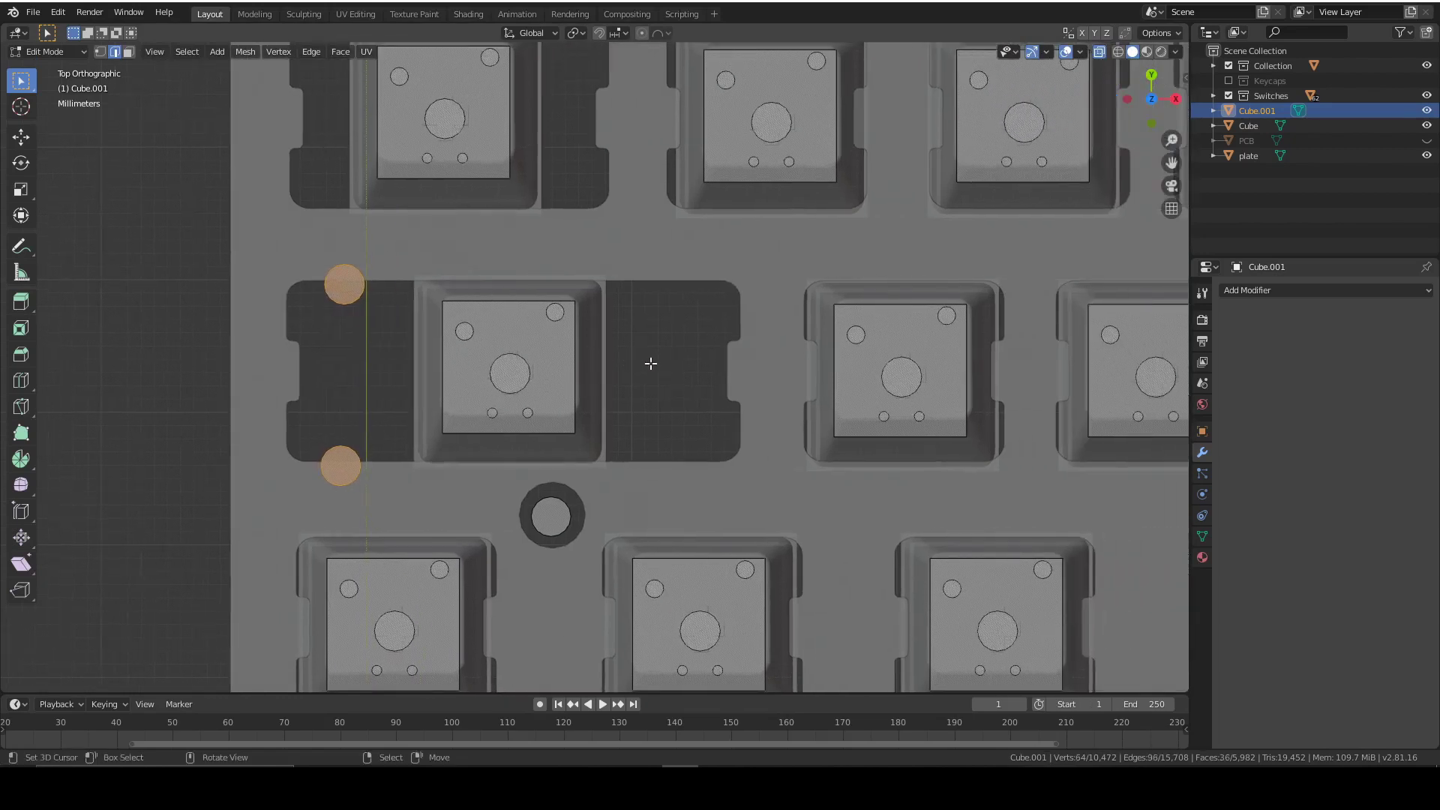
key(shift+d)
key(x)
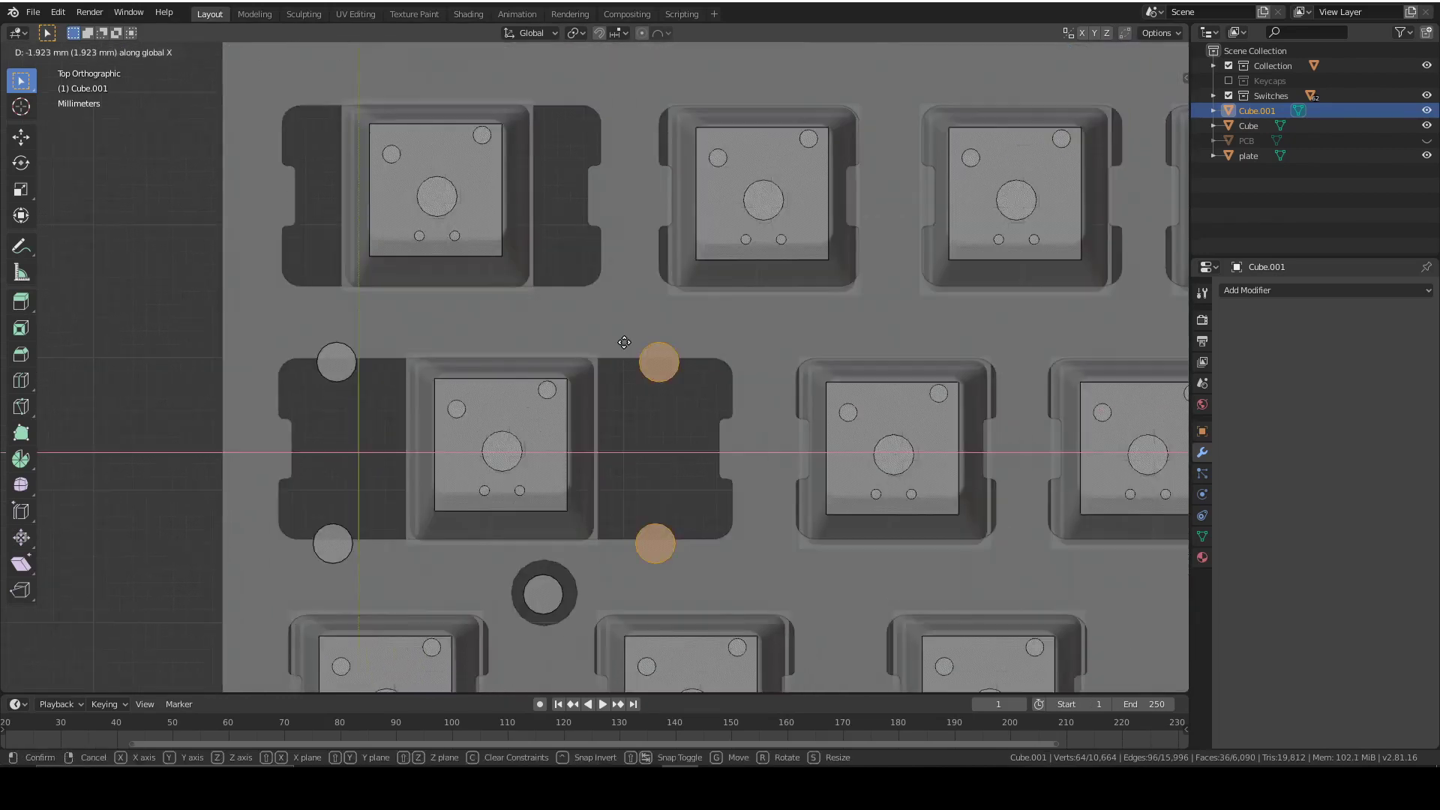
click(626, 342)
Step: Move only the left pair of stabilizer cylinders 1.64 mm along X towards the left Shift switch
drag(375, 576, 311, 323)
key(g)
key(x)
click(333, 334)
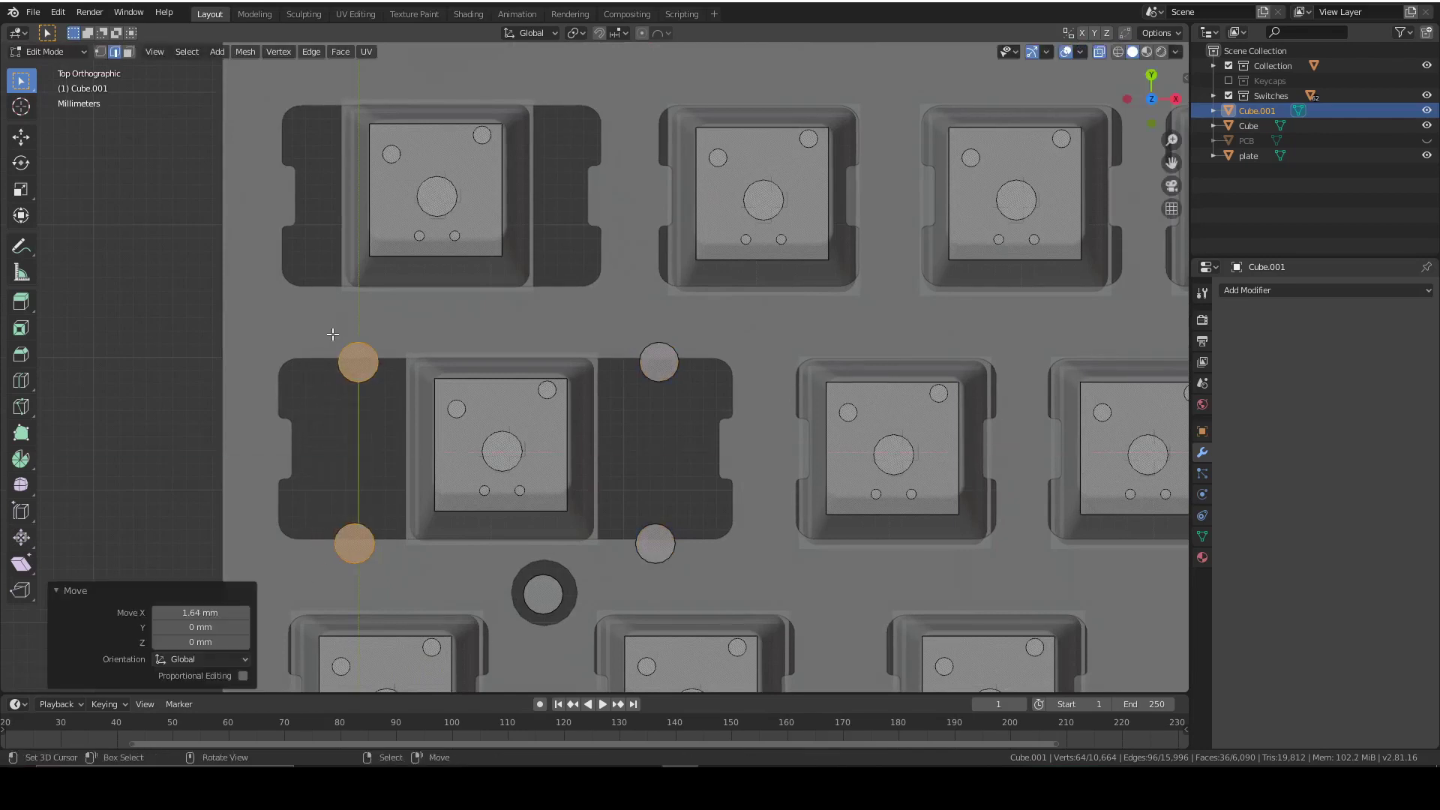
Step: Select all four left Shift cylinders and duplicate them about 234 mm along X around the right Shift switch
scroll(692, 503, down, 3)
drag(656, 489, 609, 349)
shift+drag(488, 496, 441, 341)
scroll(674, 335, down, 5)
shift+middle_drag(674, 336, 145, 357)
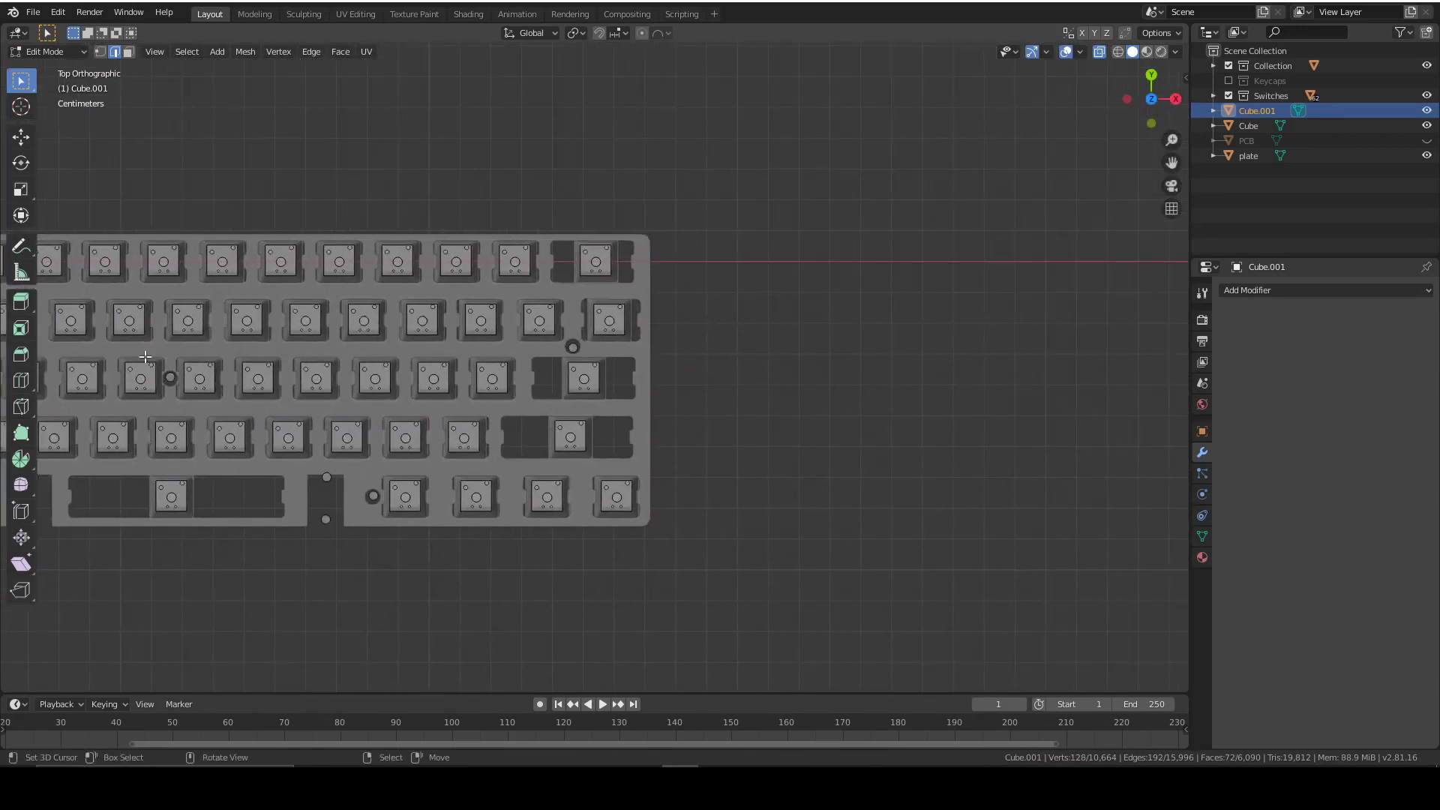
key(shift+d)
key(x)
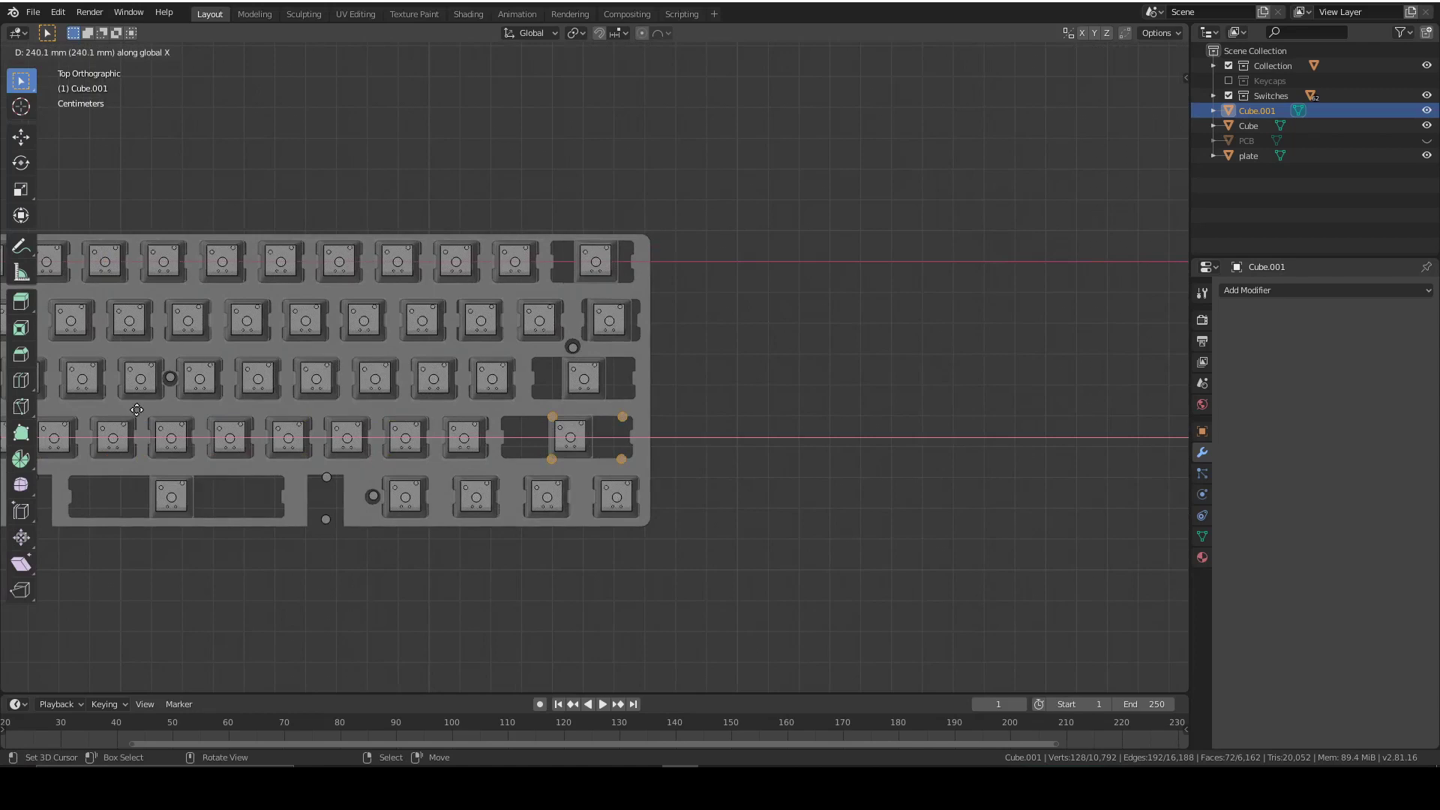
click(118, 418)
Step: Duplicate the four right Shift cylinders and place the copy around the Enter switch, shifted 5.08 mm in X and 19.5 mm in Y
scroll(681, 389, up, 5)
shift+middle_drag(689, 383, 697, 430)
scroll(697, 521, up, 2)
scroll(717, 526, down, 2)
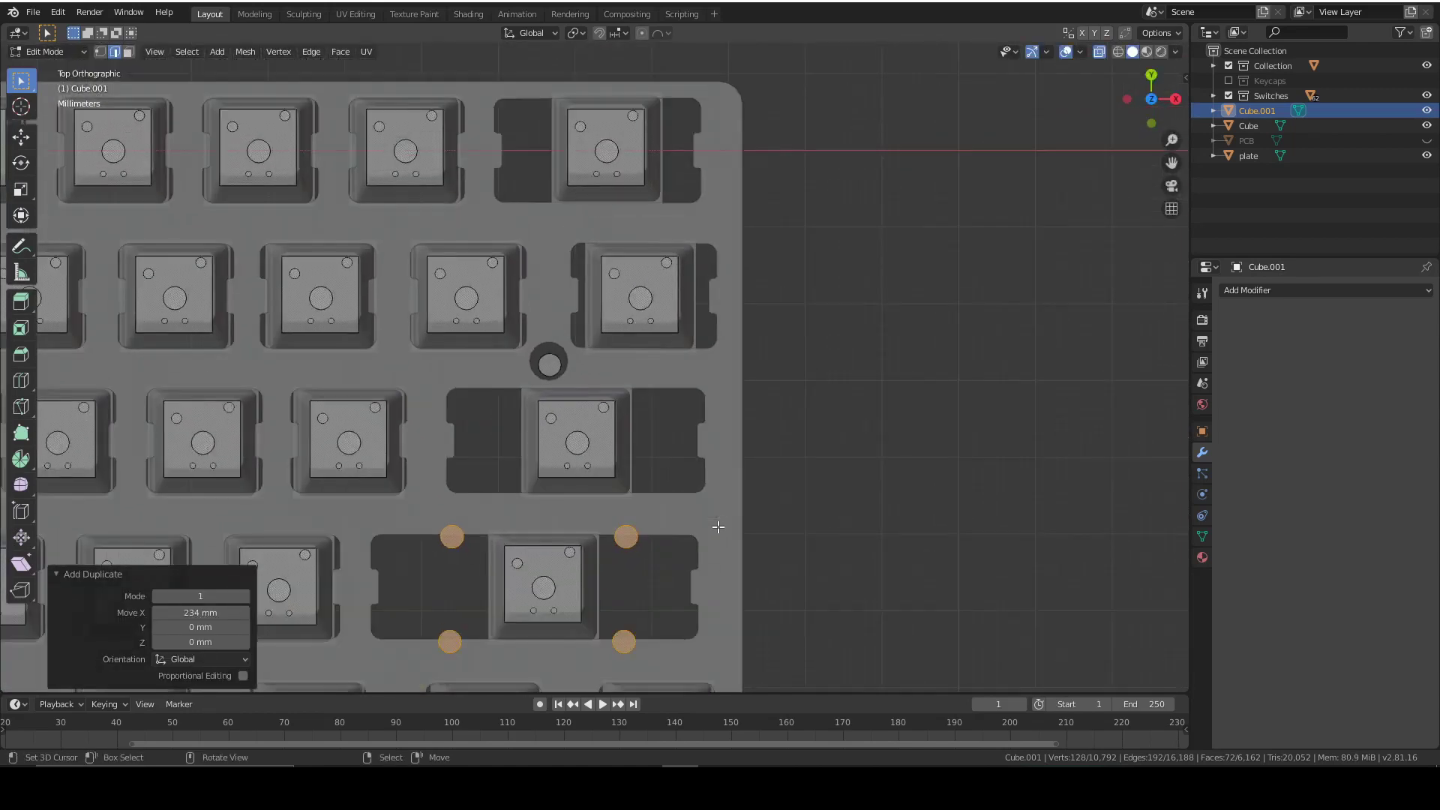
key(shift+d)
key(x)
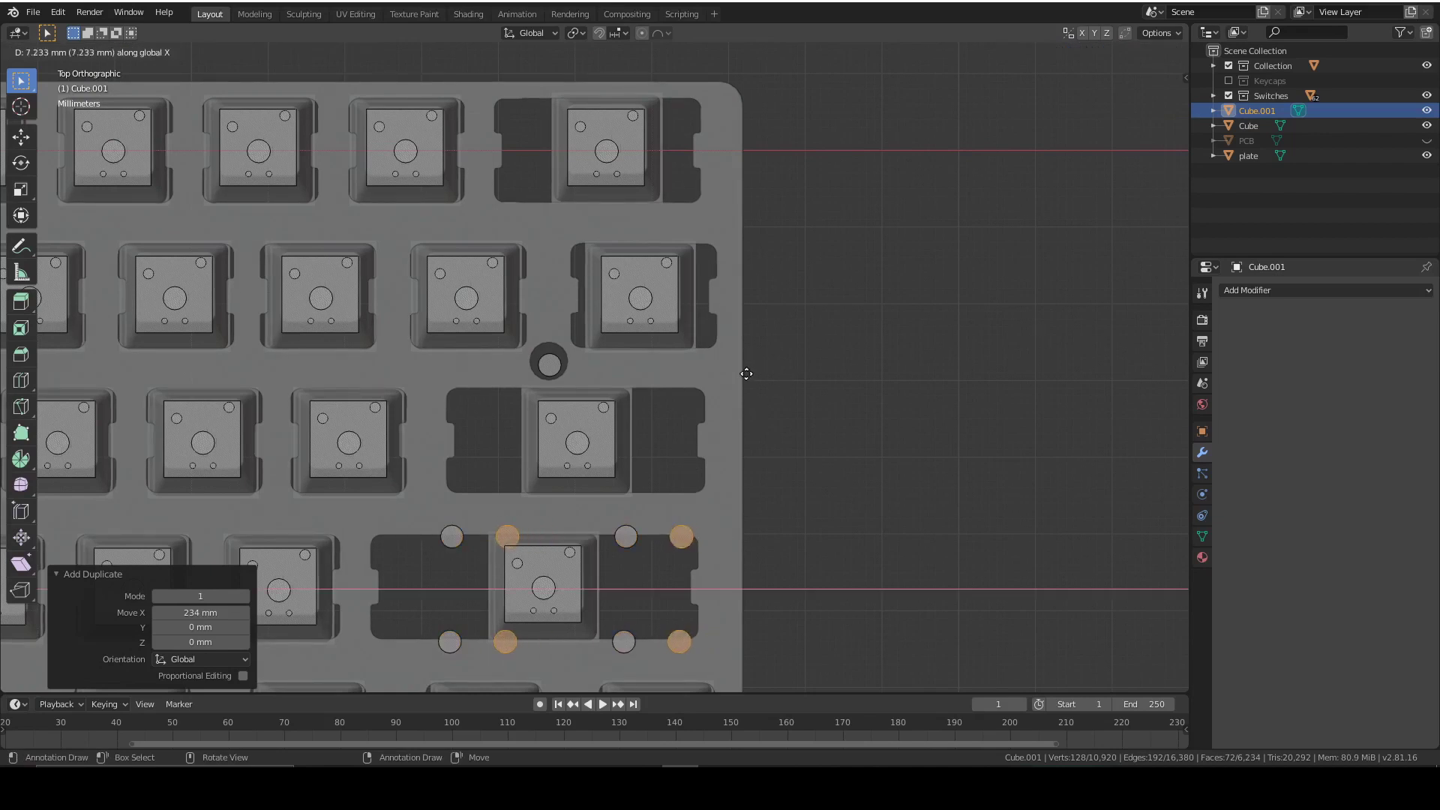
key(x)
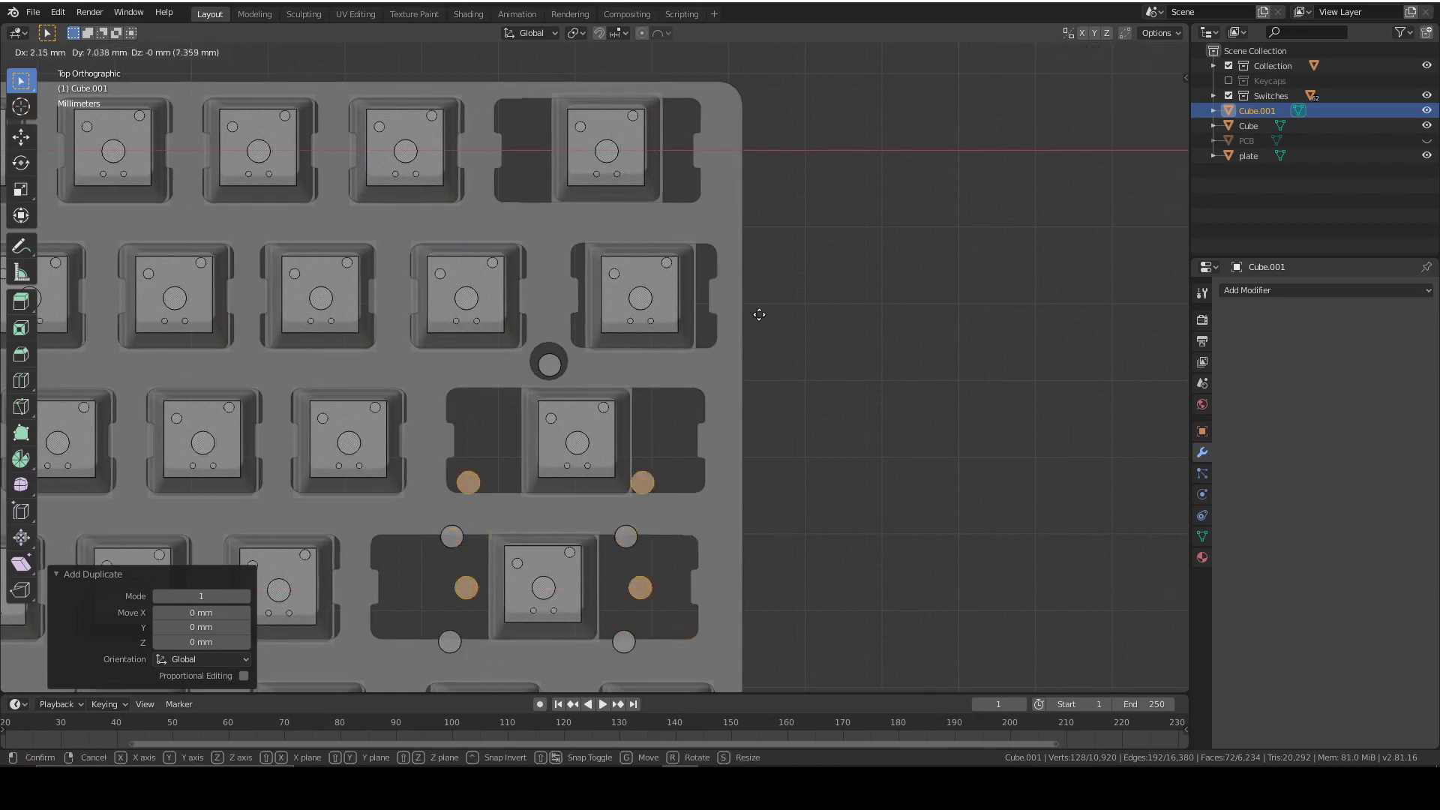
click(780, 225)
Step: Duplicate the four Enter cylinders around the Backspace switch, moving the copy about 2.93 mm in X and 37 mm in Y
shift+middle_drag(769, 282, 760, 391)
key(shift+d)
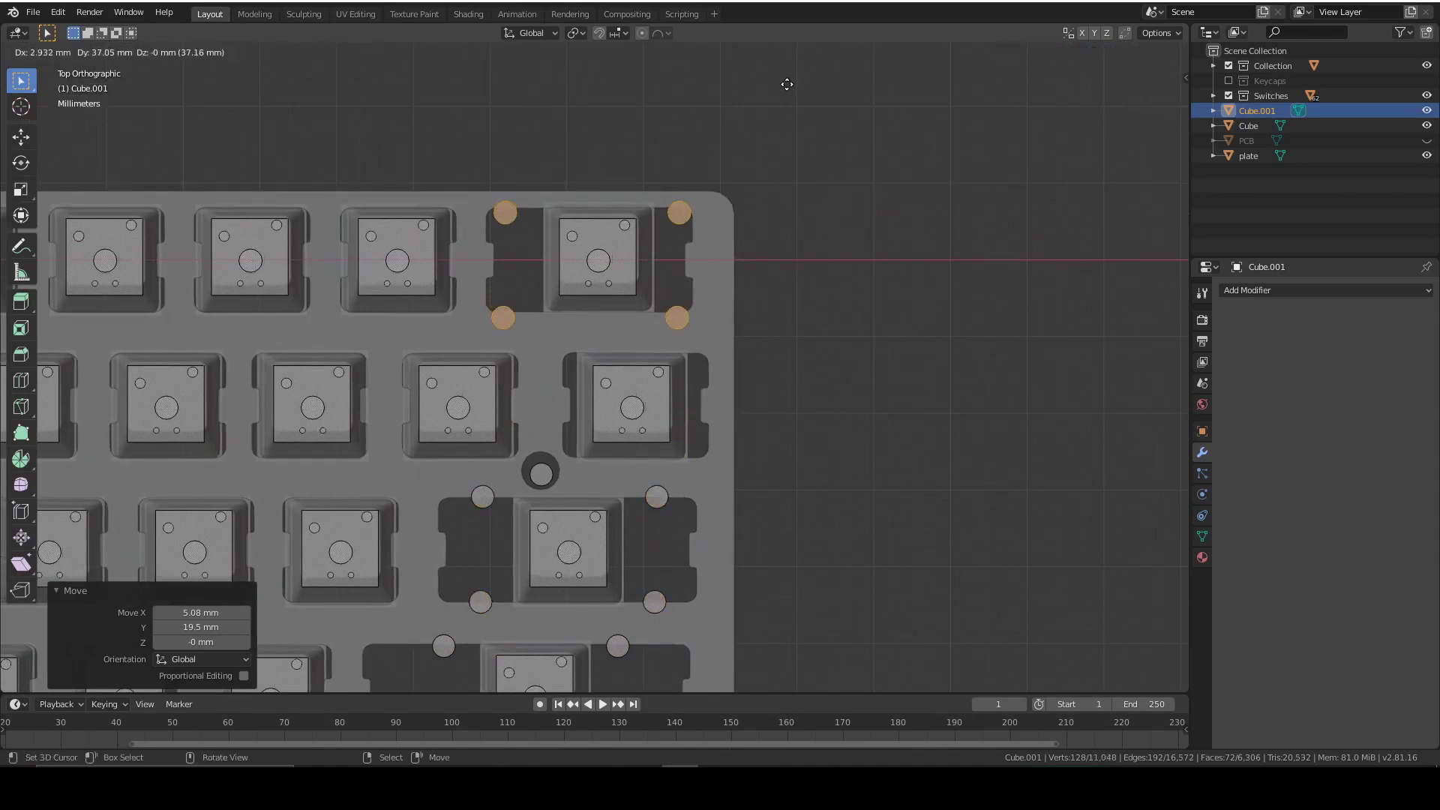
click(786, 84)
Step: Turn X-ray off and examine the cylinders' height relative to the plate and the pin cutters in perspective and front views
scroll(800, 432, down, 4)
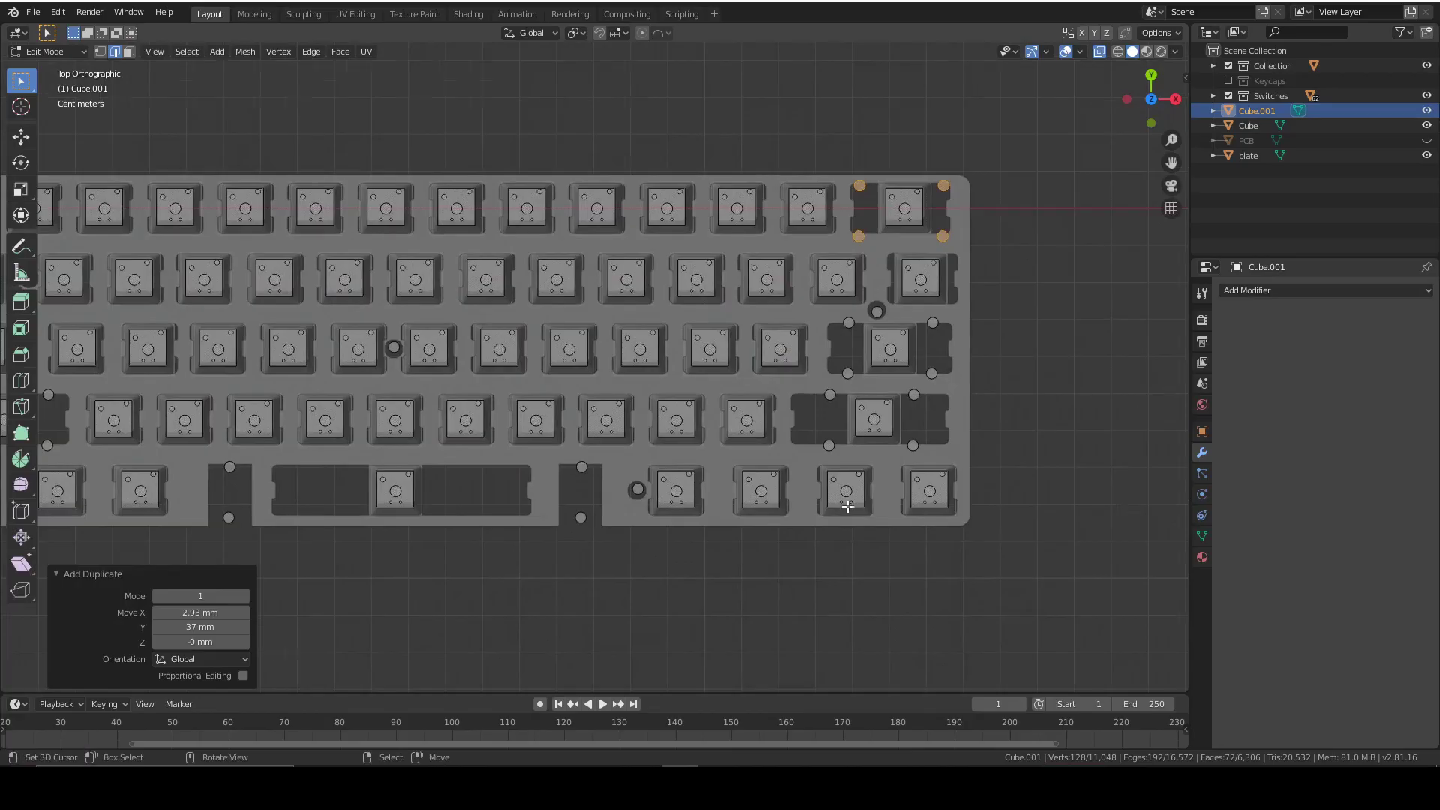
middle_drag(675, 450, 661, 402)
middle_drag(754, 241, 726, 299)
click(1152, 79)
click(1100, 54)
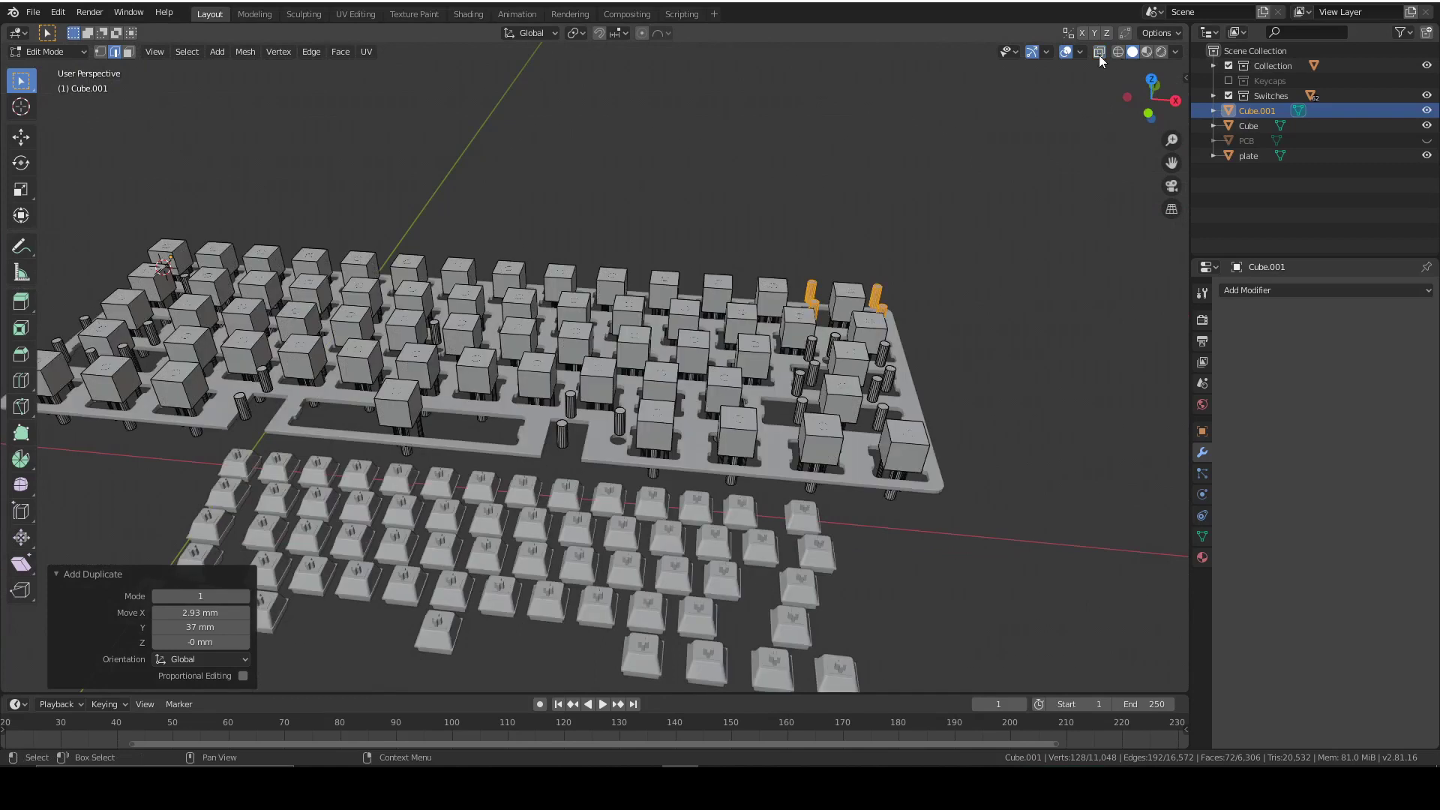
scroll(984, 223, down, 2)
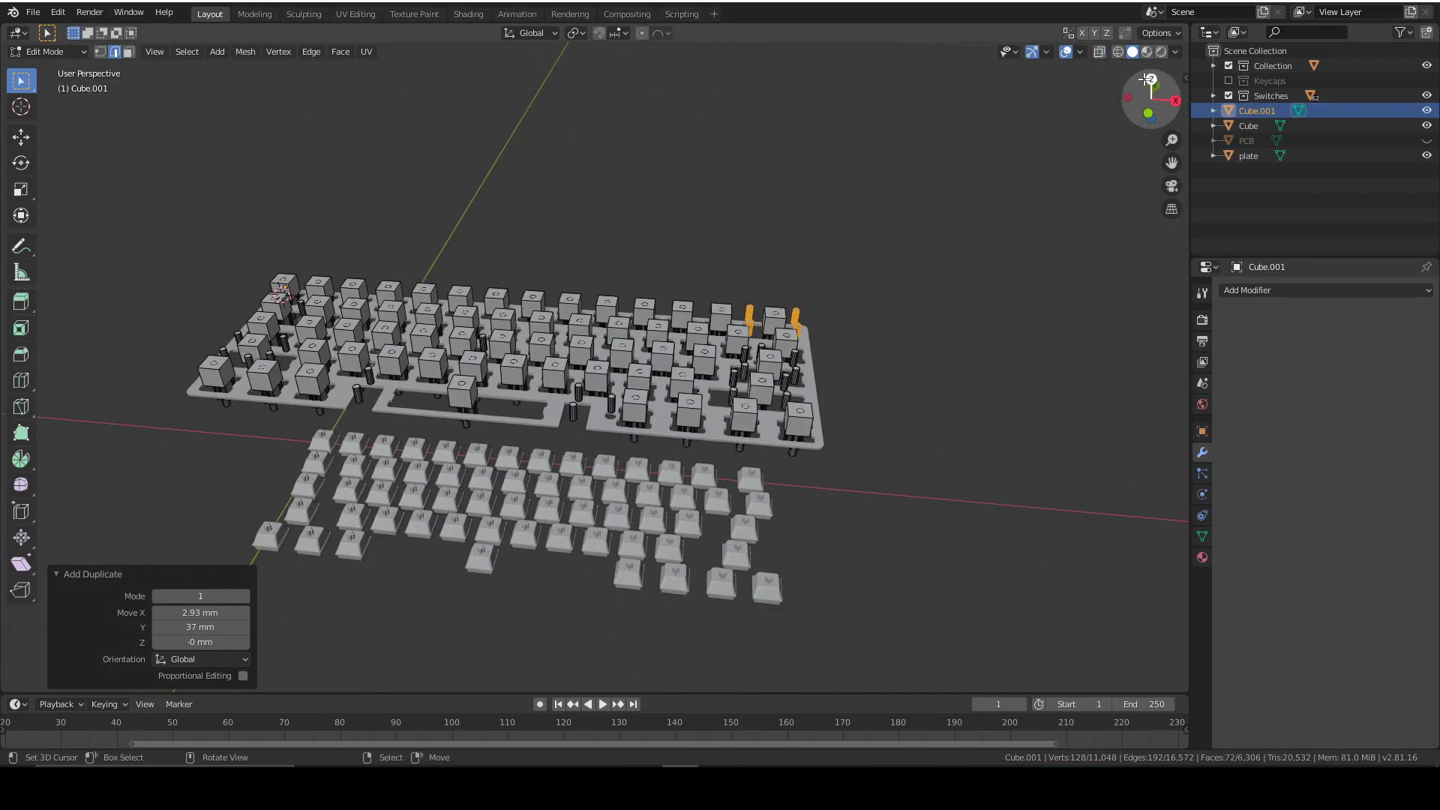
click(1147, 114)
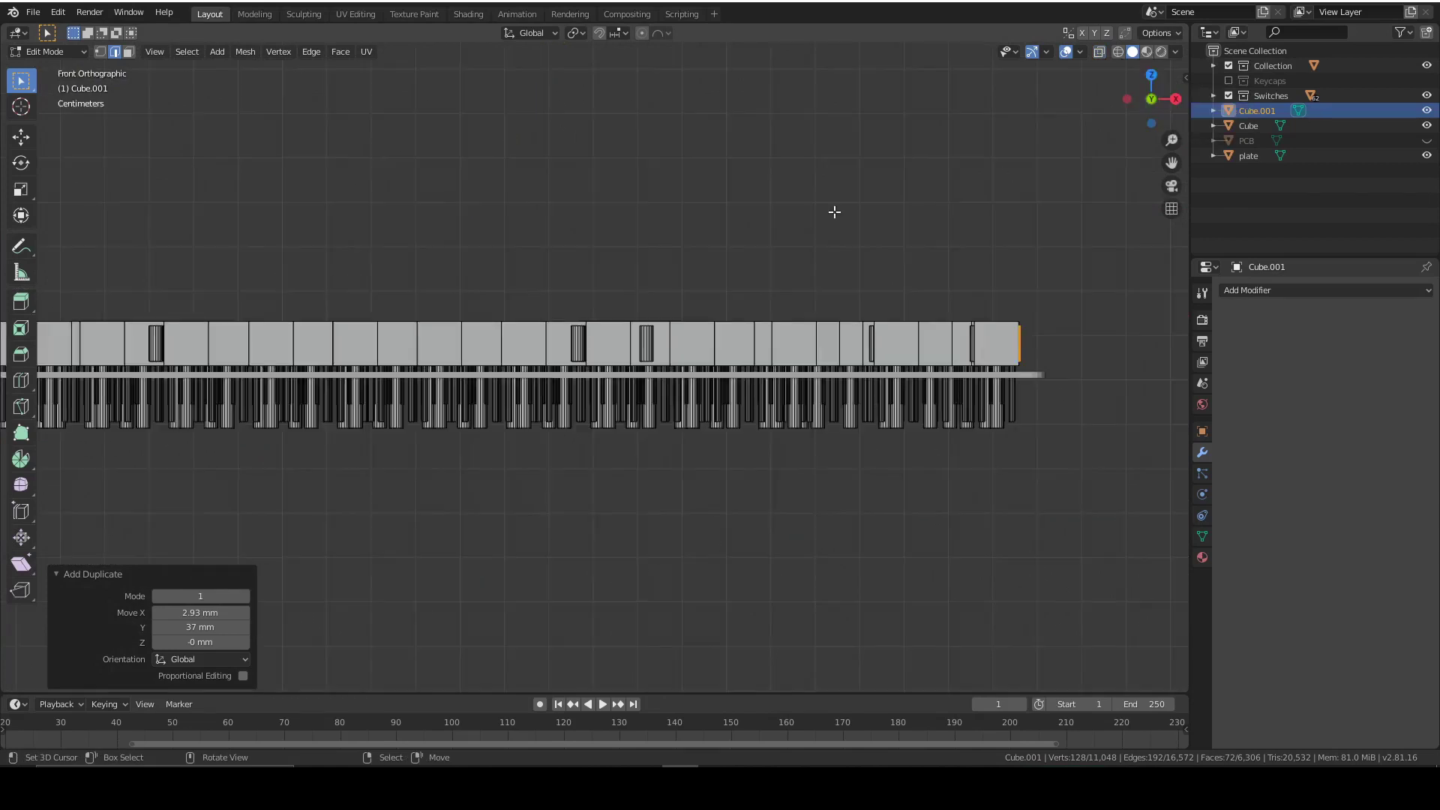
click(1151, 75)
scroll(465, 291, up, 6)
shift+middle_drag(465, 291, 681, 433)
drag(665, 435, 621, 227)
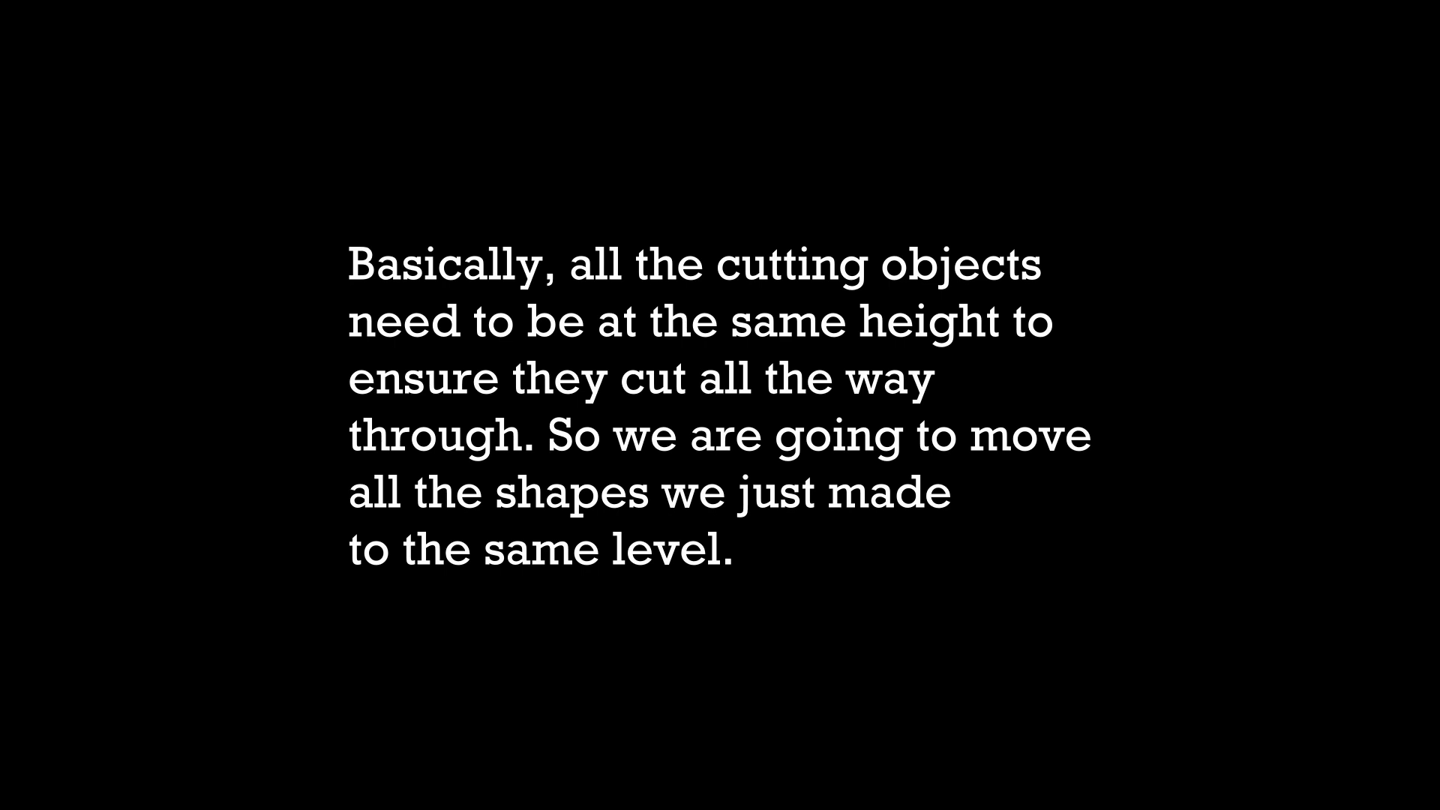
drag(620, 514, 443, 270)
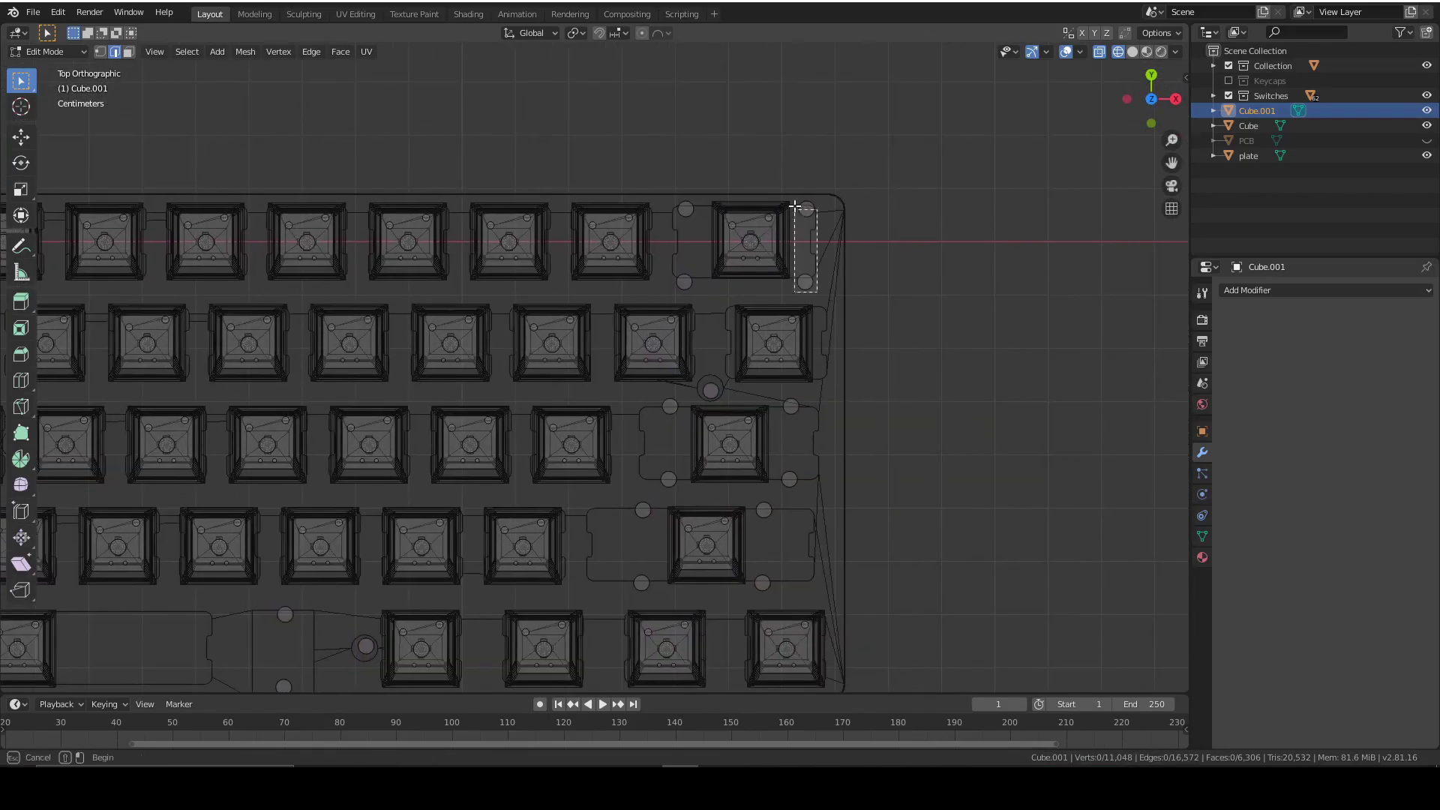
Step: In wireframe top view, select only the cylinders around the Backspace, Enter and right Shift switches plus the right mounting-hole cylinder
shift+click(708, 387)
shift+drag(819, 502, 775, 391)
shift+drag(782, 590, 752, 499)
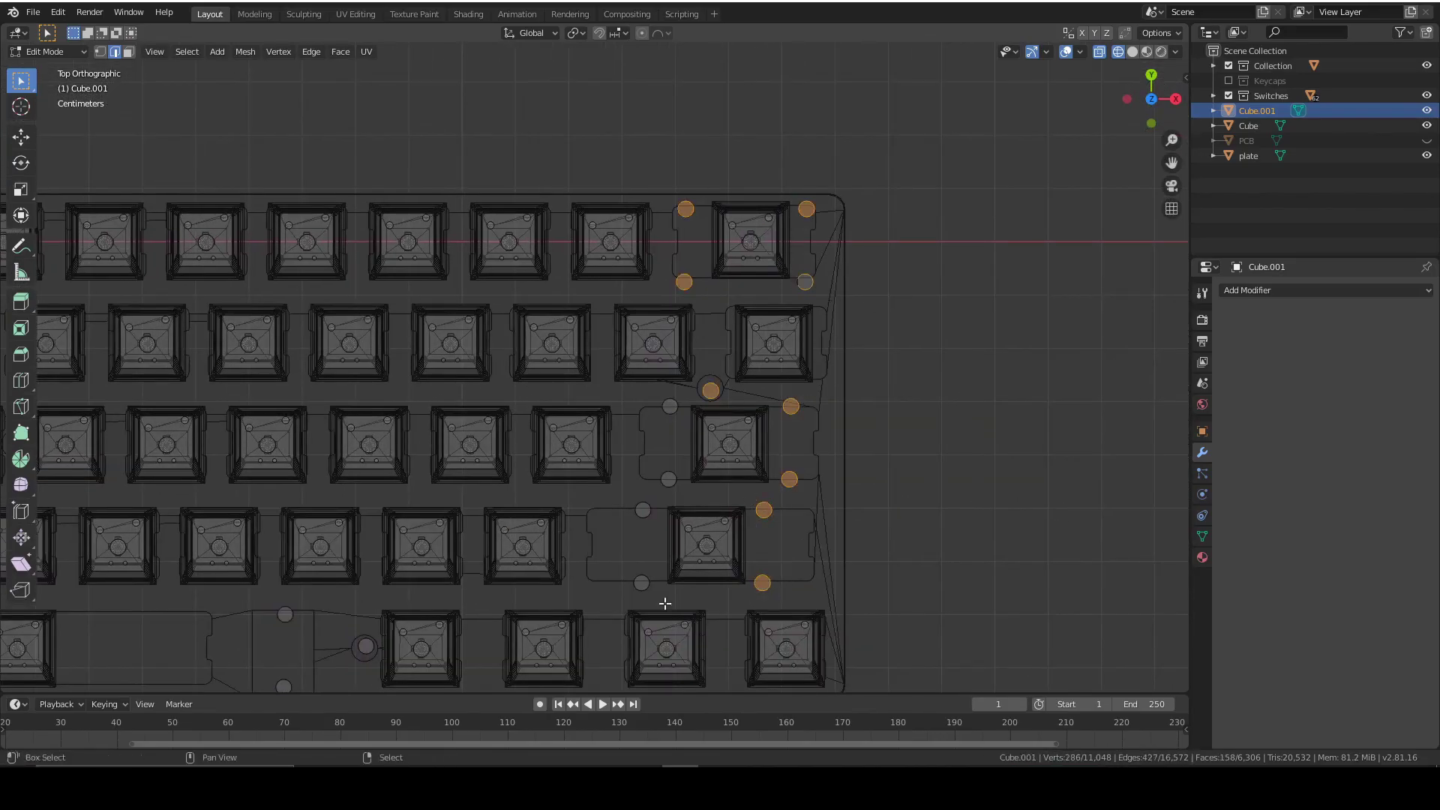
shift+drag(665, 601, 628, 498)
shift+drag(682, 496, 657, 395)
Step: Add the spacebar and left Shift stabilizer cylinders and the remaining mounting-hole cylinders to the selection
shift+middle_drag(709, 462, 910, 280)
scroll(910, 280, up, 3)
shift+drag(575, 646, 507, 514)
shift+drag(431, 630, 375, 457)
shift+middle_drag(375, 457, 870, 645)
shift+drag(450, 389, 411, 349)
shift+middle_drag(172, 570, 820, 218)
scroll(752, 450, up, 1)
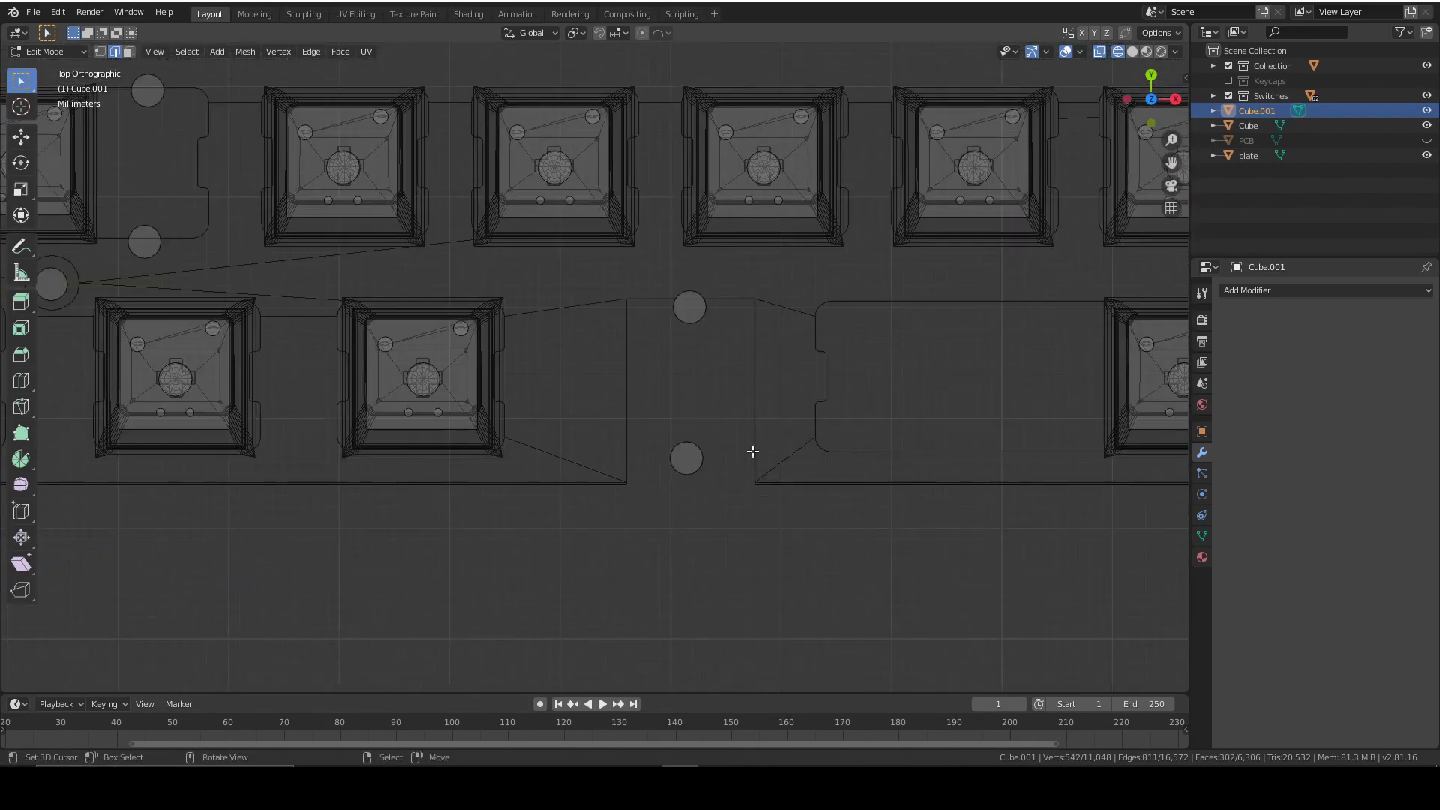
shift+drag(739, 491, 653, 278)
shift+middle_drag(652, 277, 1037, 372)
shift+drag(204, 275, 308, 161)
scroll(307, 162, up, 2)
shift+middle_drag(525, 75, 554, 389)
shift+drag(487, 304, 415, 231)
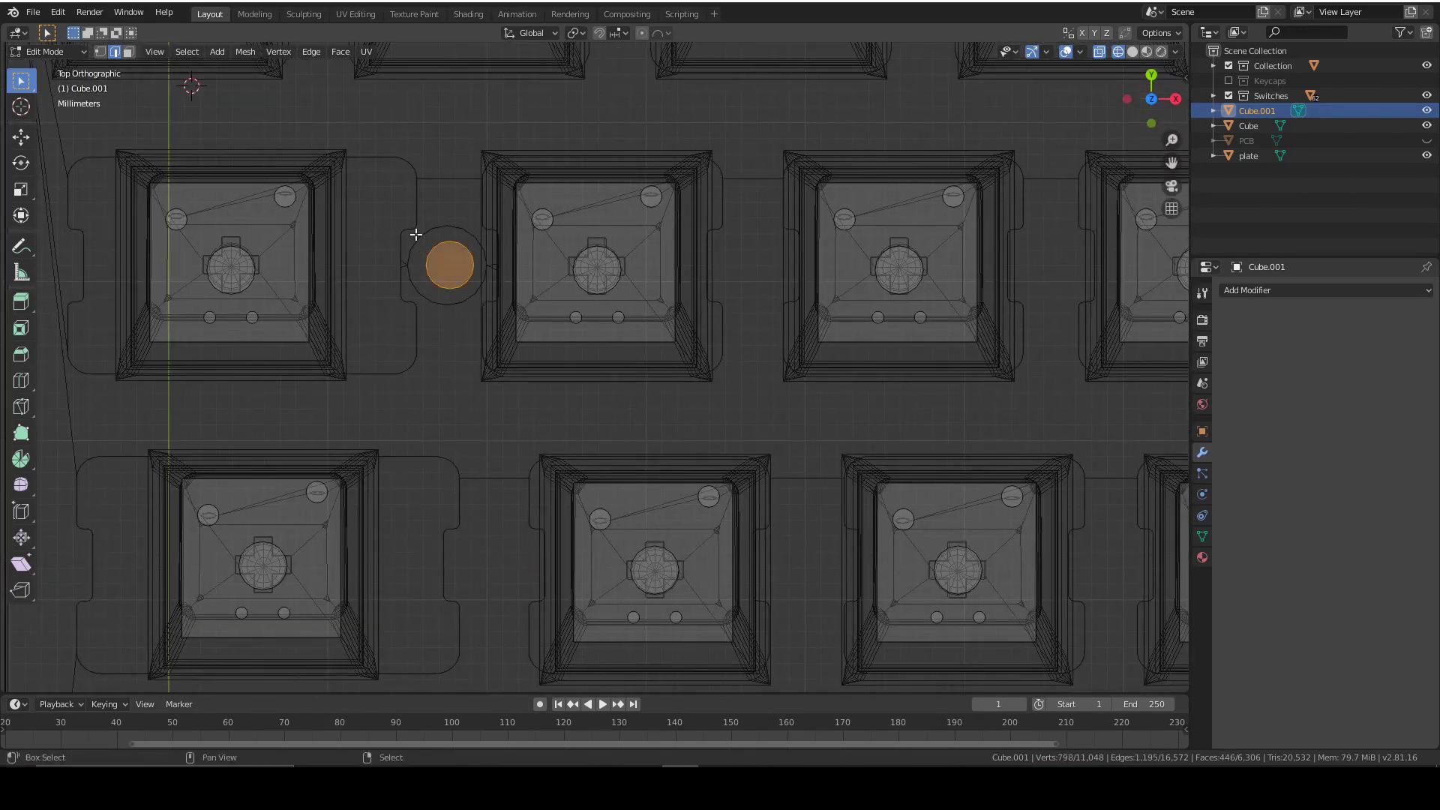
Step: Return to solid shading and lower the selected cylinders 11.8 mm along Z, followed by a further 0.326 mm in front view
scroll(535, 313, down, 10)
key(shift+z)
middle_drag(885, 502, 880, 335)
key(g)
key(z)
click(882, 375)
click(1151, 98)
scroll(919, 450, up, 6)
key(g)
key(z)
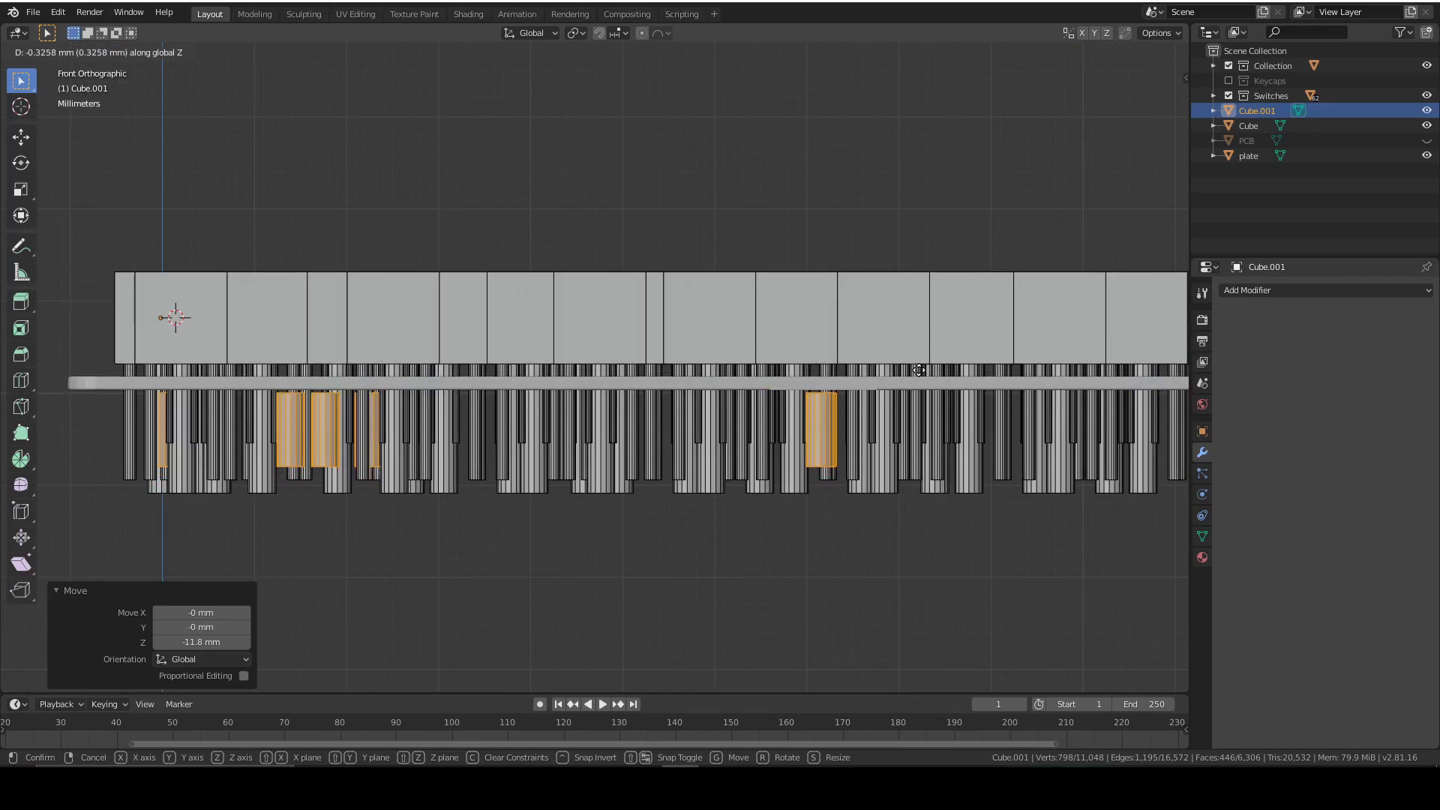
click(917, 525)
Step: Stretch the selected cylinders along Z by a factor of 2.577
scroll(917, 540, down, 1)
key(s)
key(z)
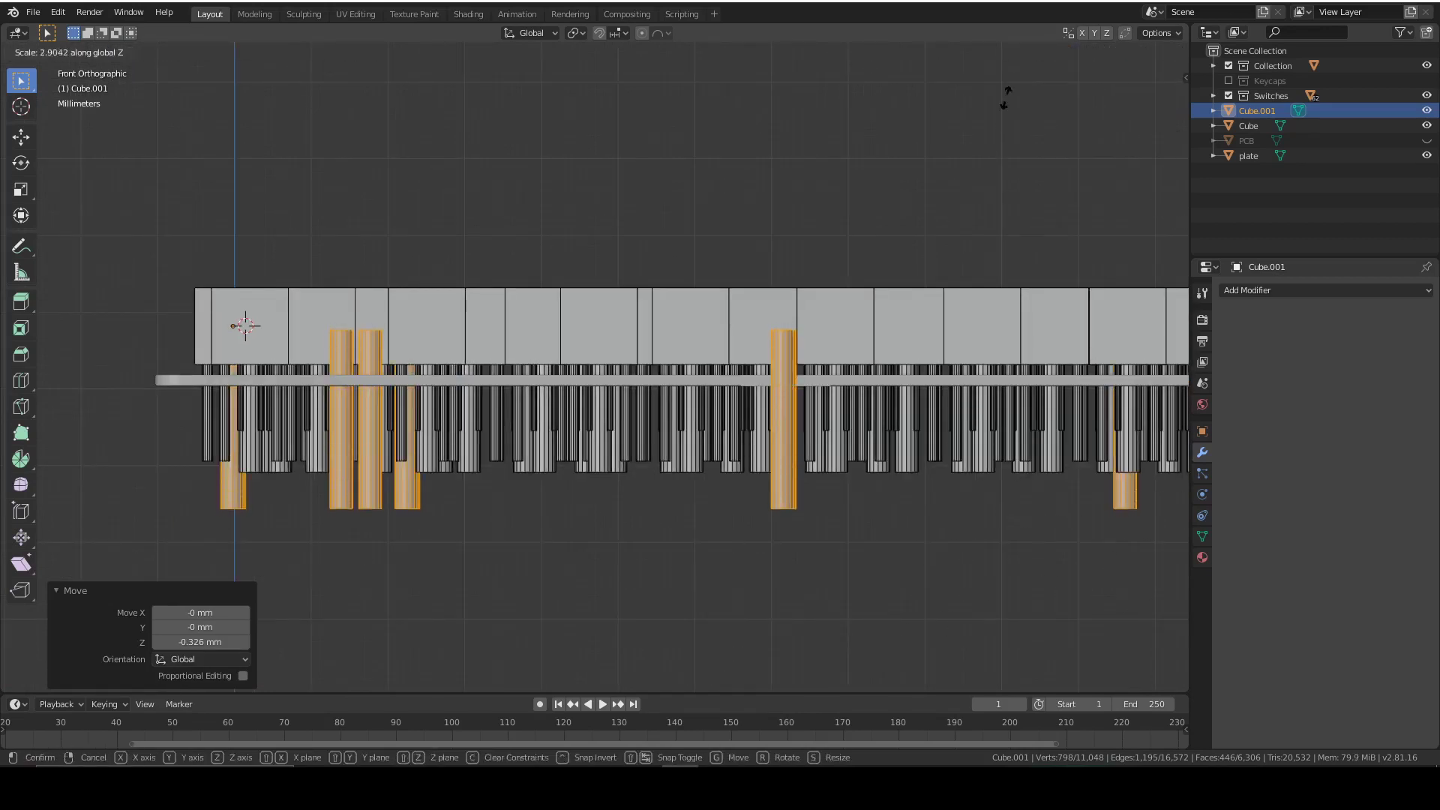
click(1020, 604)
scroll(992, 455, down, 7)
shift+middle_drag(922, 254, 848, 353)
middle_drag(848, 353, 831, 384)
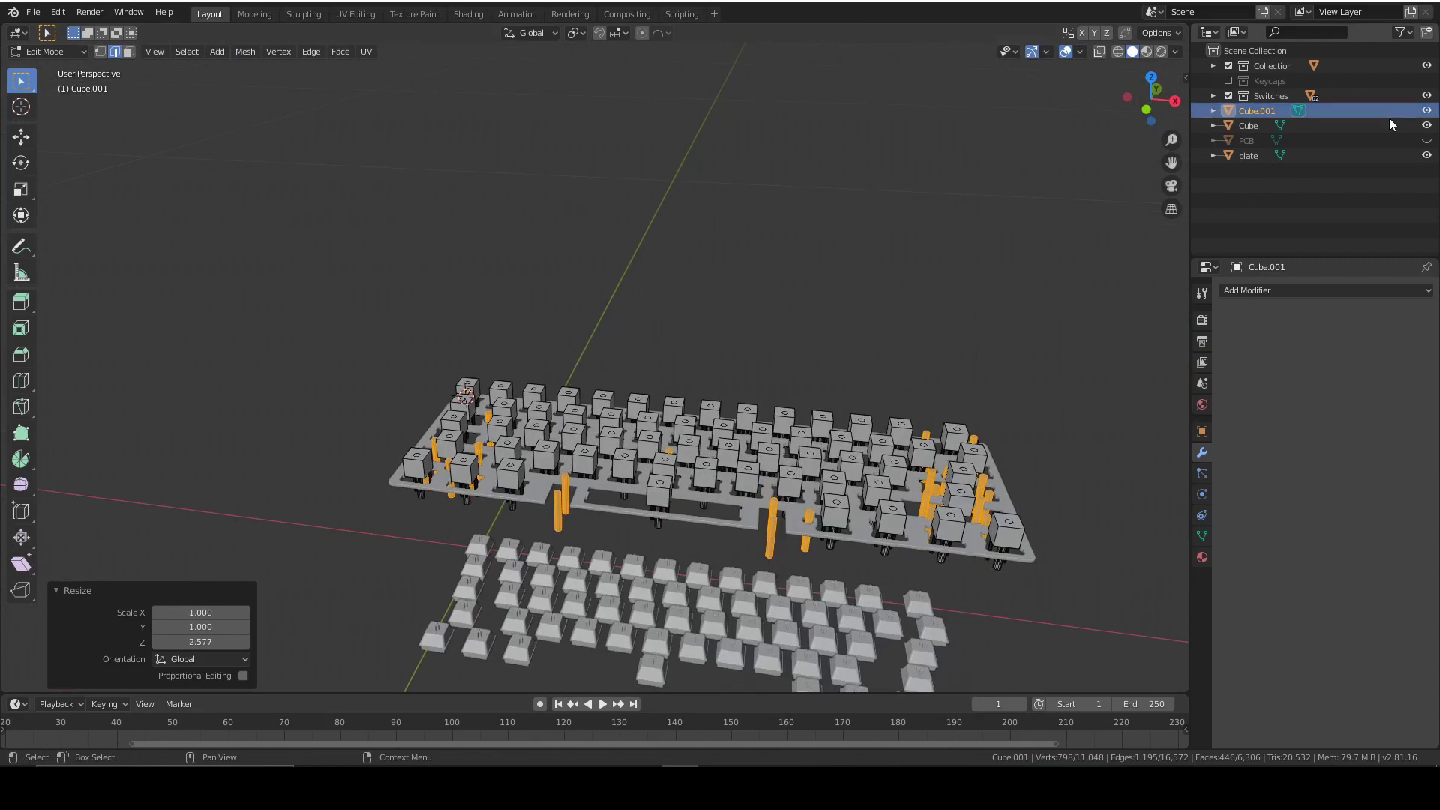
Step: Hide the plate, show the PCB, exclude the Switches collection and return to Object Mode
click(1428, 154)
click(1427, 140)
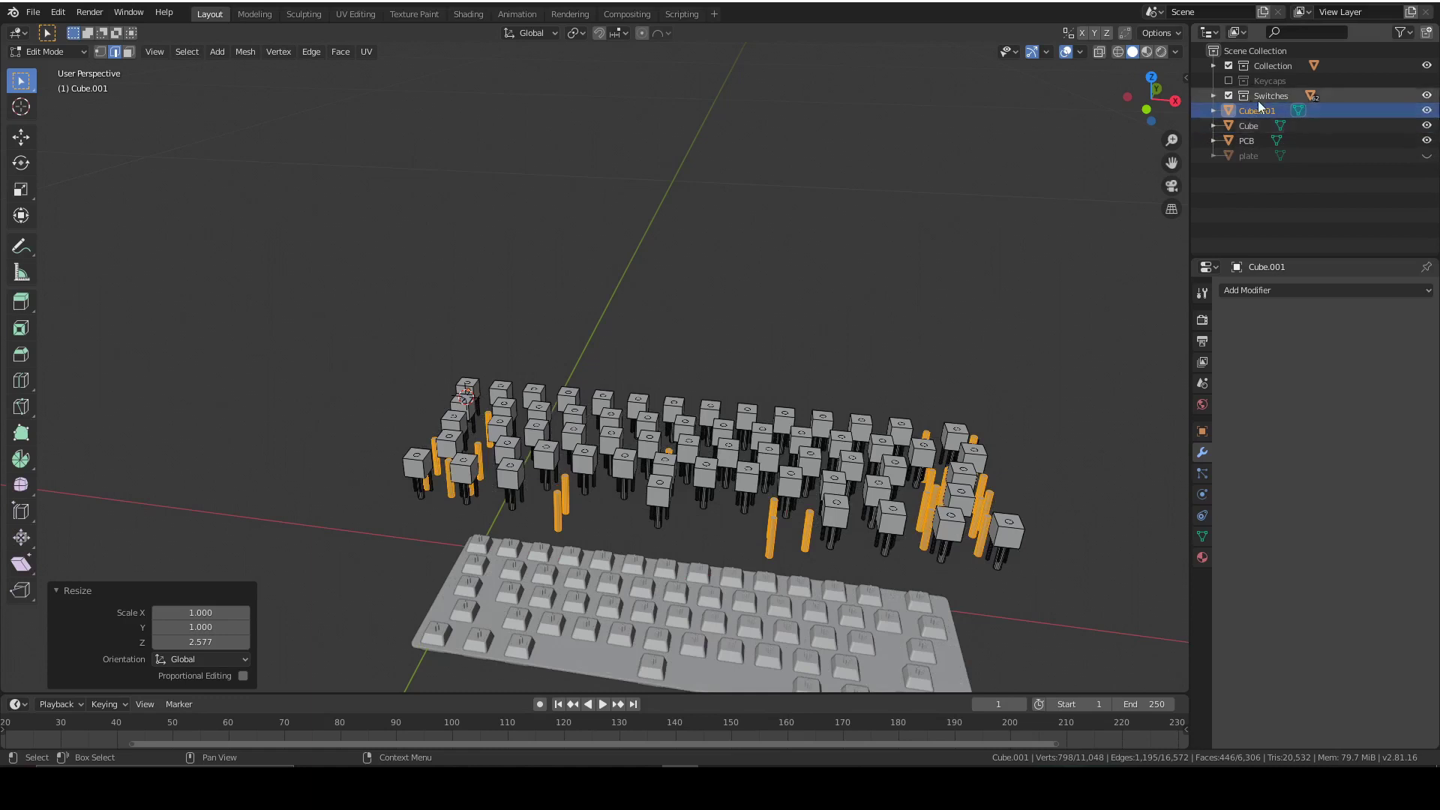
click(1230, 97)
middle_drag(958, 331, 791, 336)
scroll(695, 555, down, 4)
Step: Select the PCB and raise it 93.9 mm along Z, followed by 6.76 mm in front view, so the cutters pass through it
click(641, 479)
key(g)
key(z)
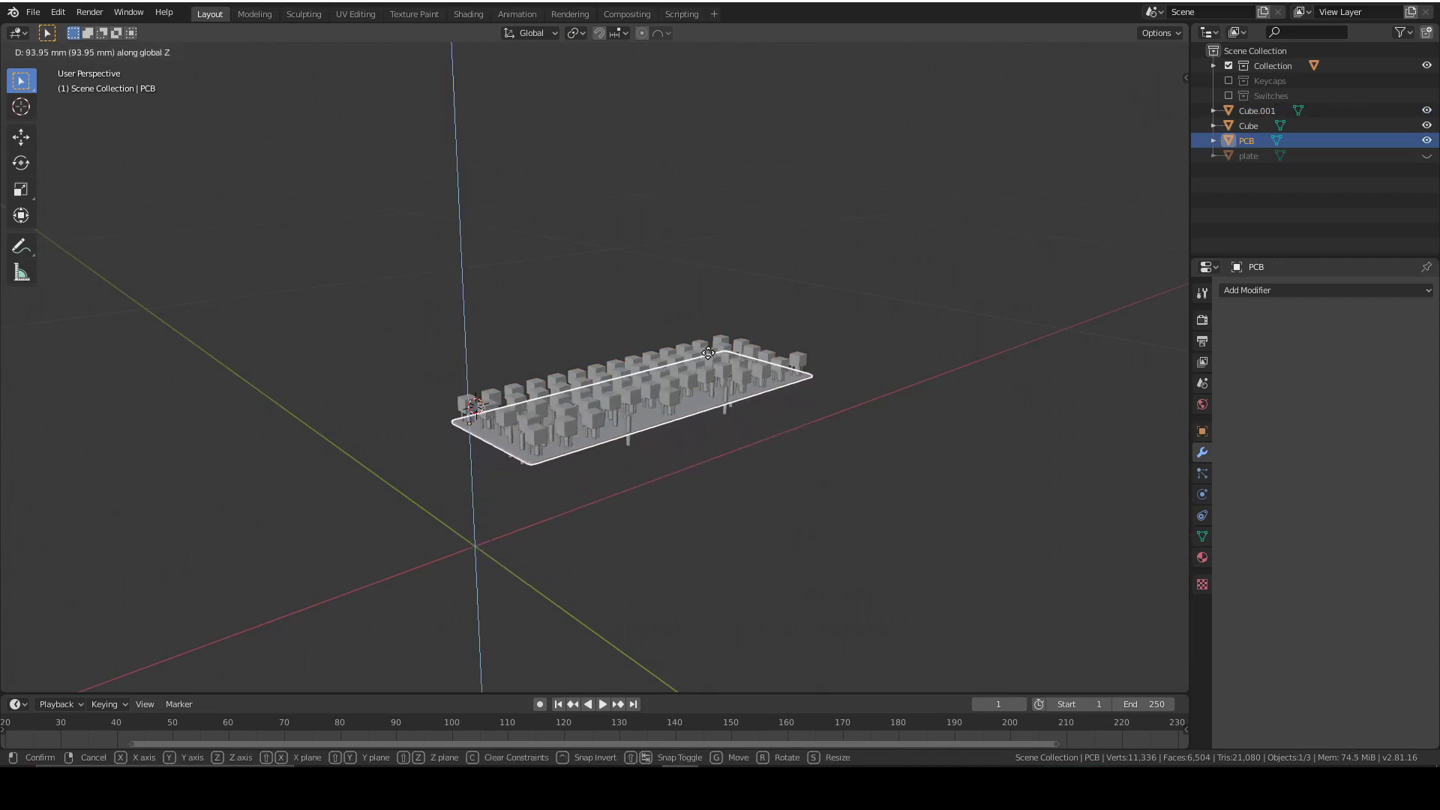
click(1028, 294)
click(1167, 105)
scroll(781, 453, up, 5)
key(g)
key(z)
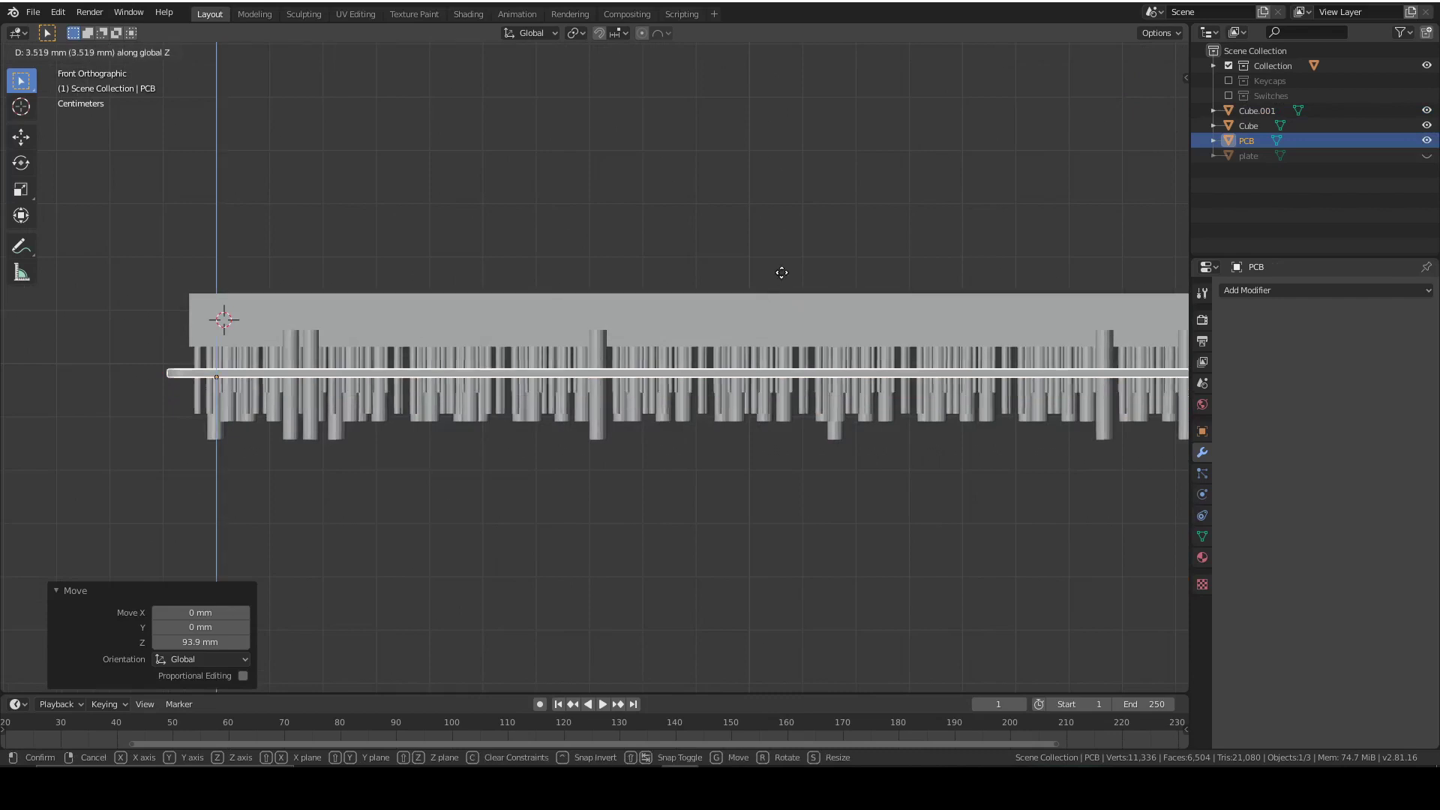
click(813, 255)
middle_drag(813, 255, 699, 380)
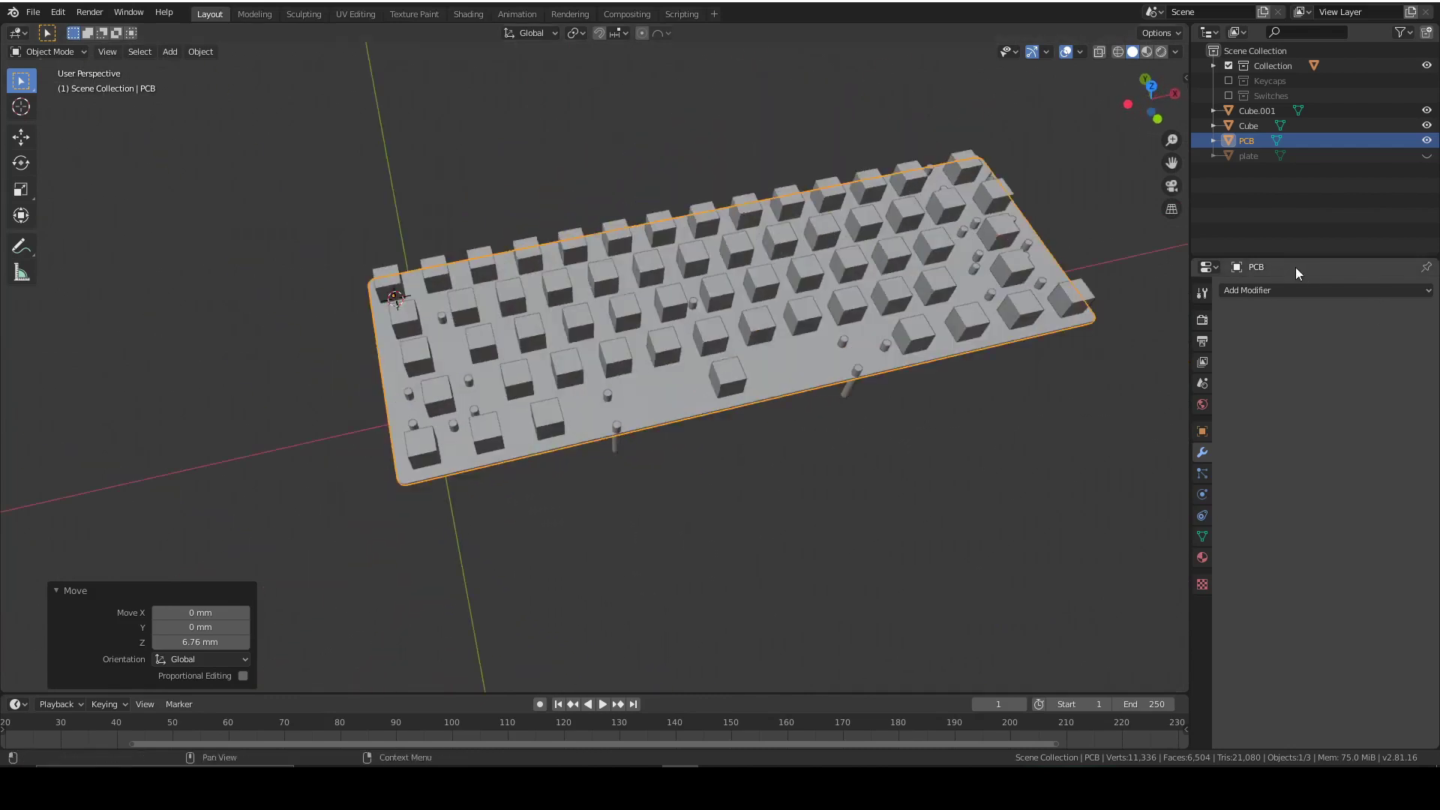
Step: Add a Boolean modifier to the PCB, using the Difference operation with Cube.001 as the cutting object
click(1285, 291)
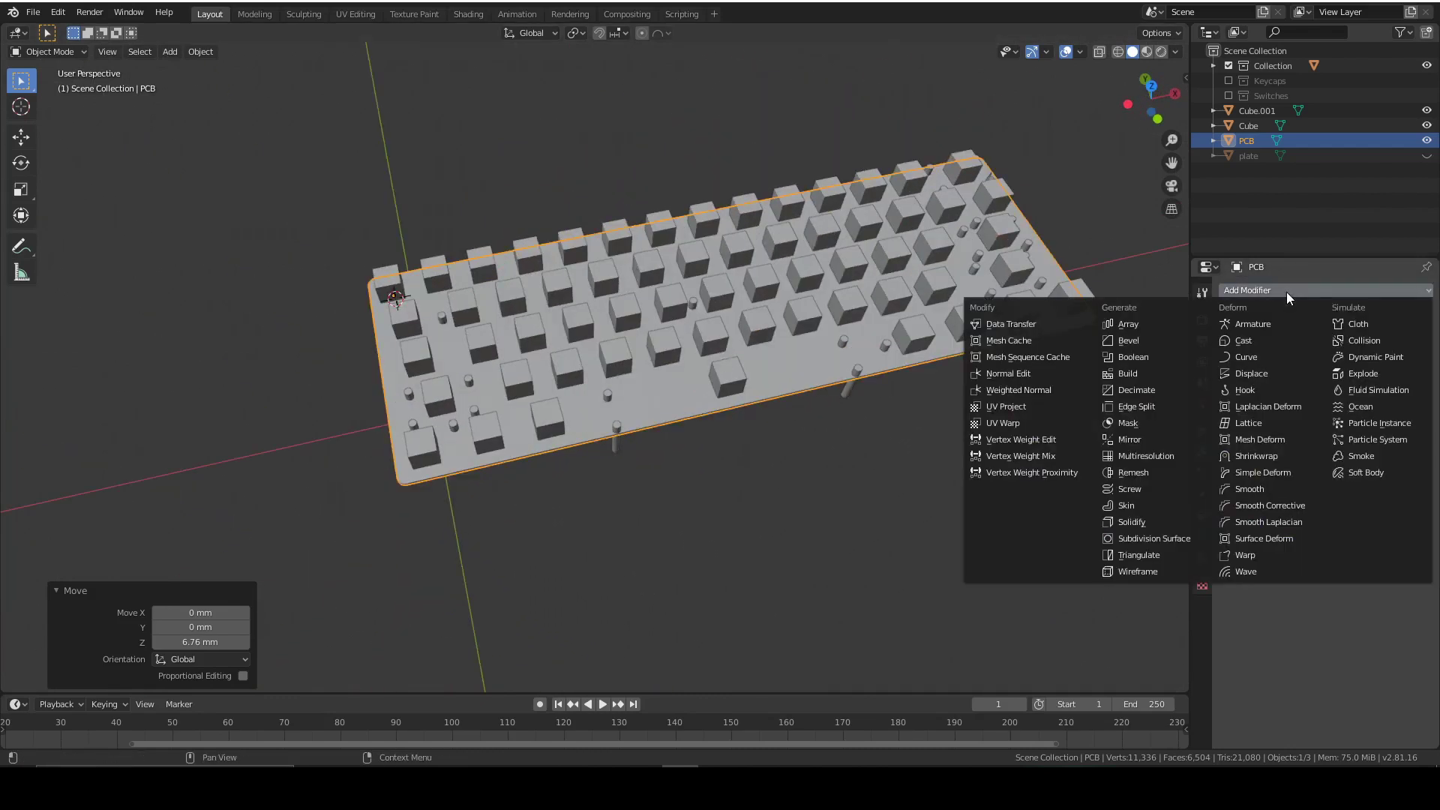
click(1163, 355)
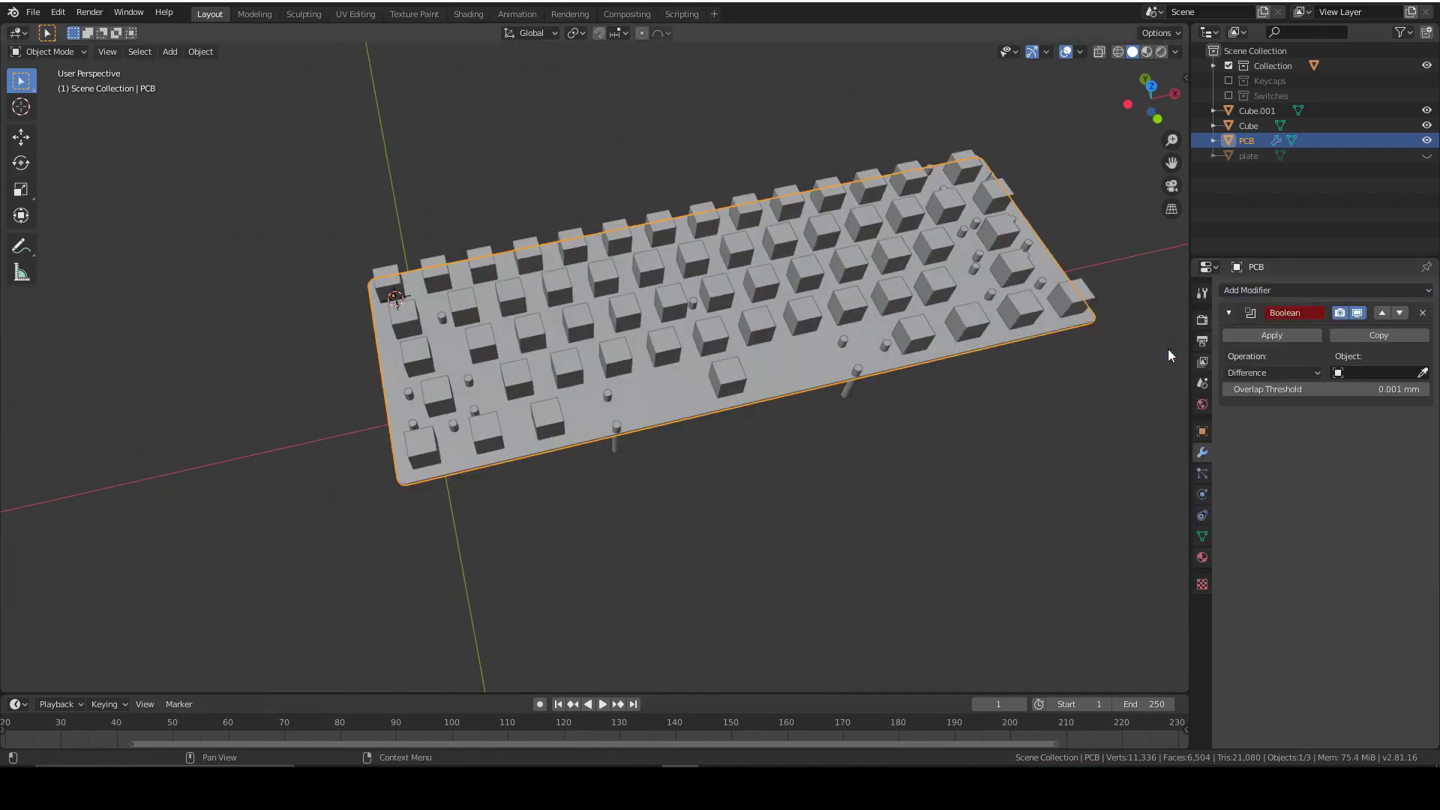
click(1422, 373)
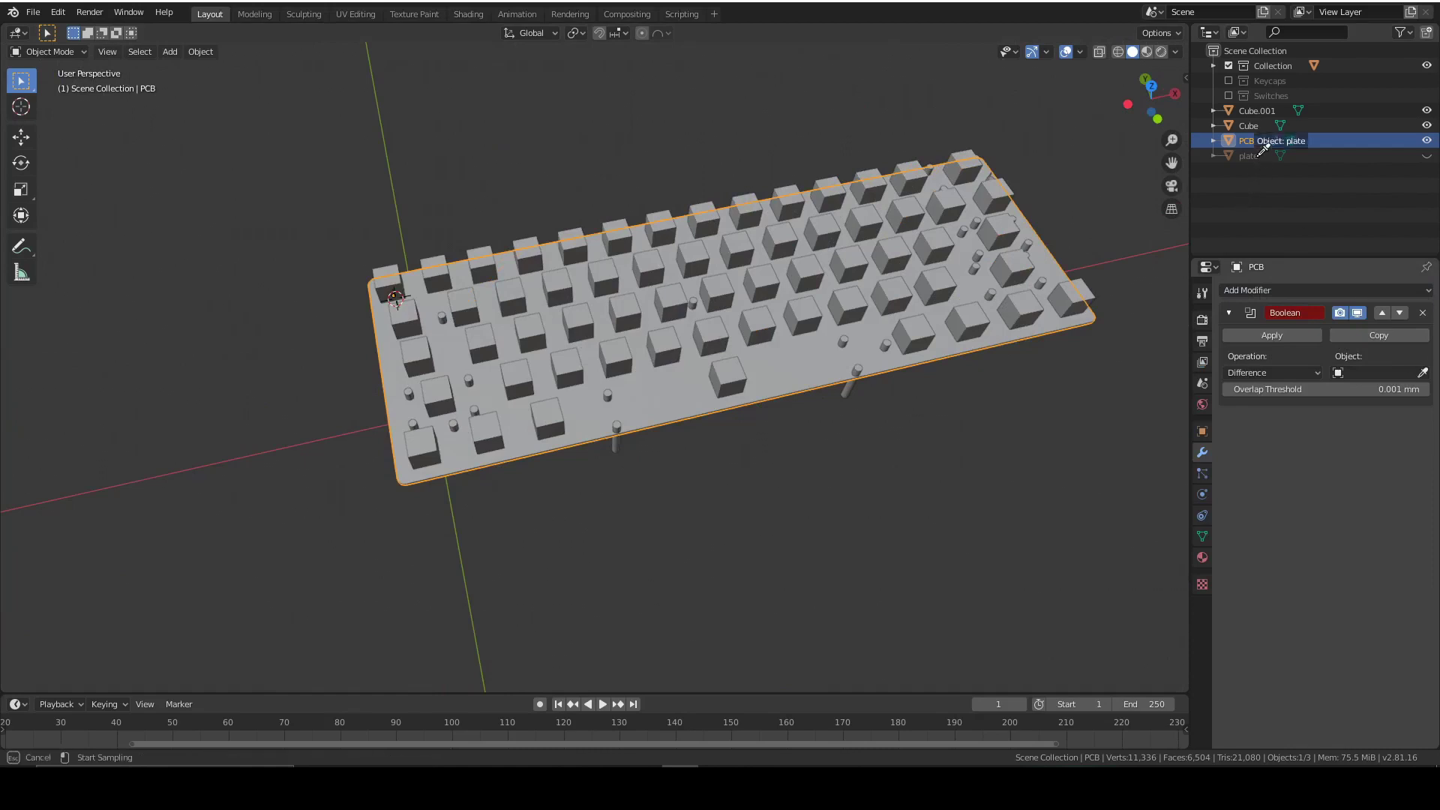
click(1272, 109)
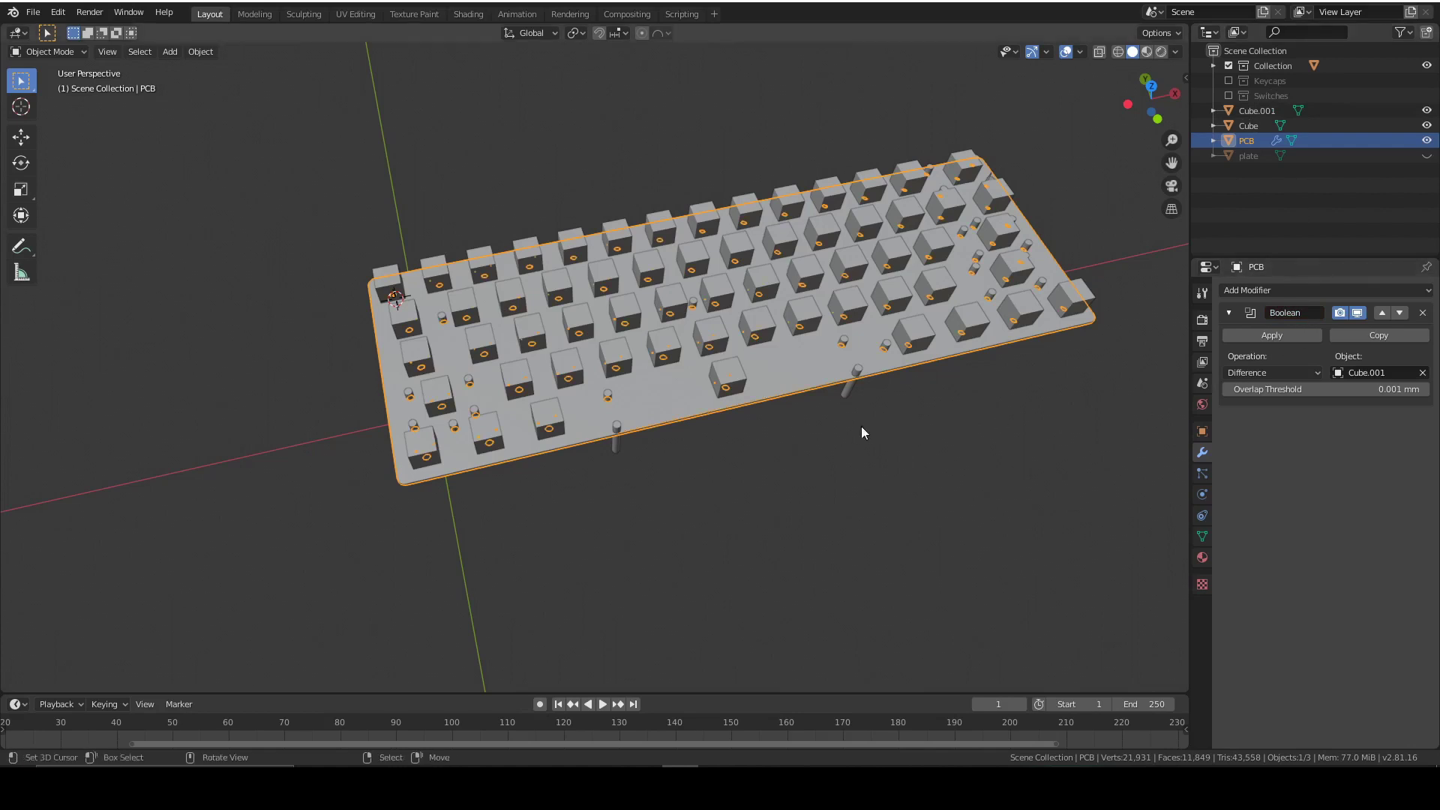
Step: Hide the Cube.001 cutters and the remaining Cube at the PCB's corner to expose the cut holes
scroll(756, 438, up, 4)
click(1426, 110)
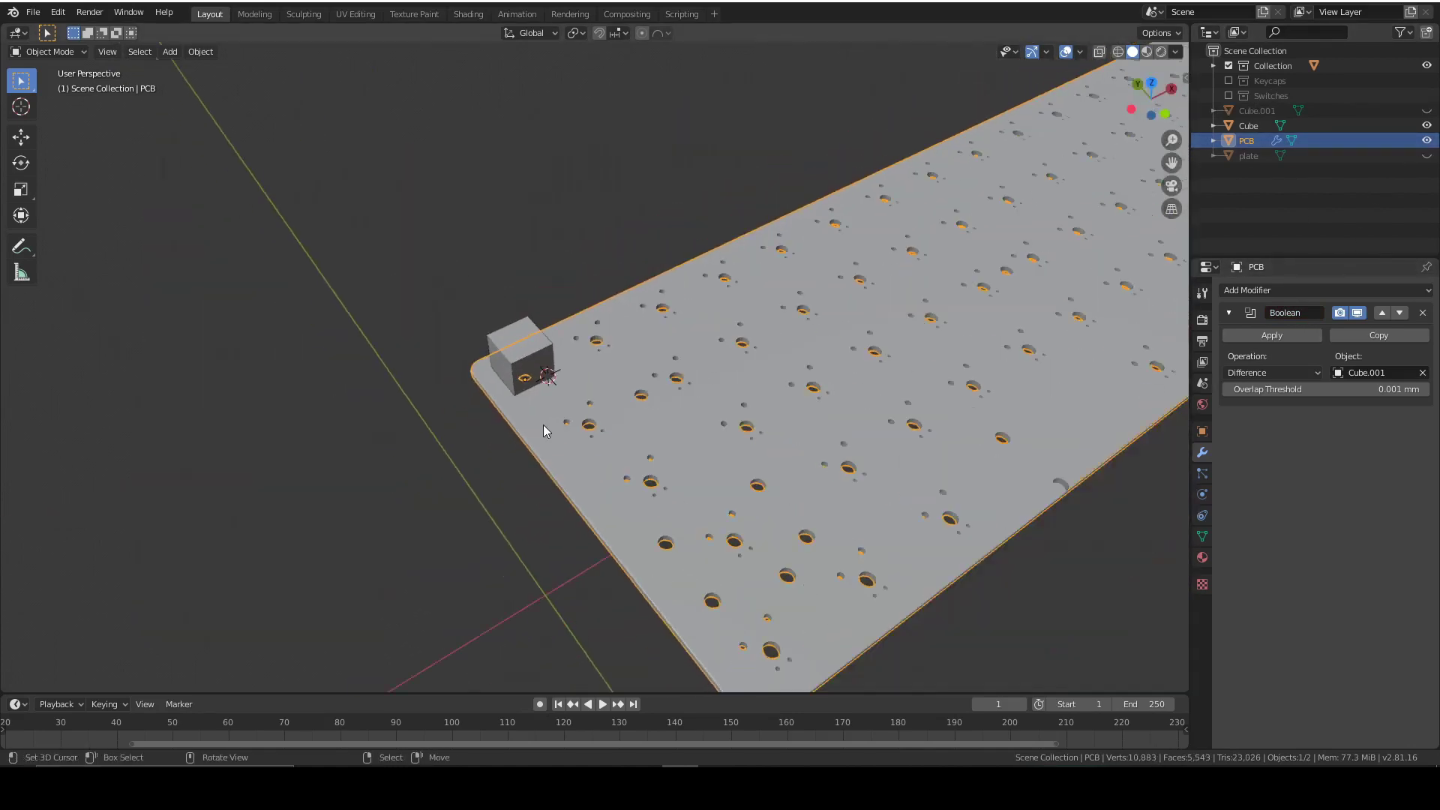
scroll(521, 365, up, 3)
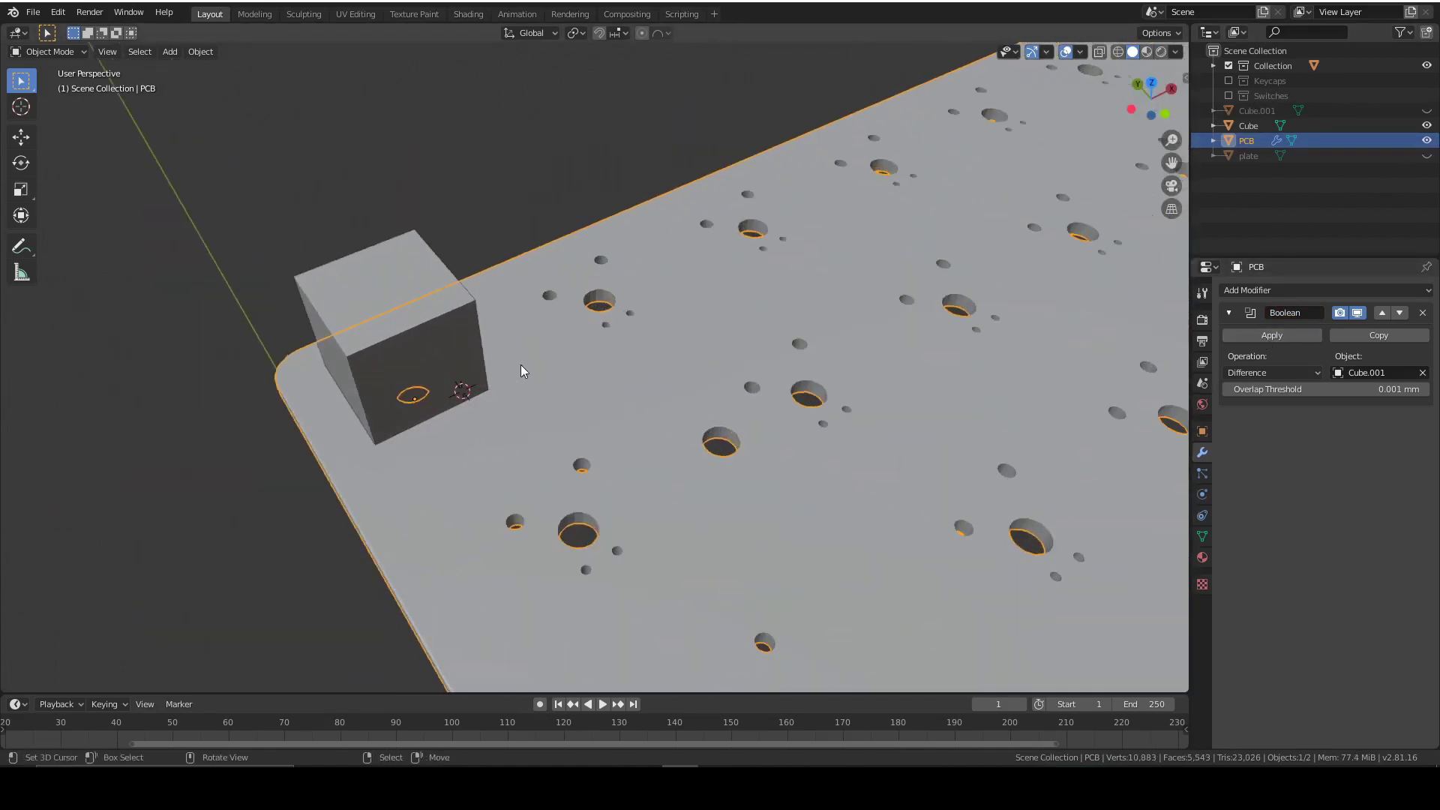
click(432, 366)
right_click(528, 409)
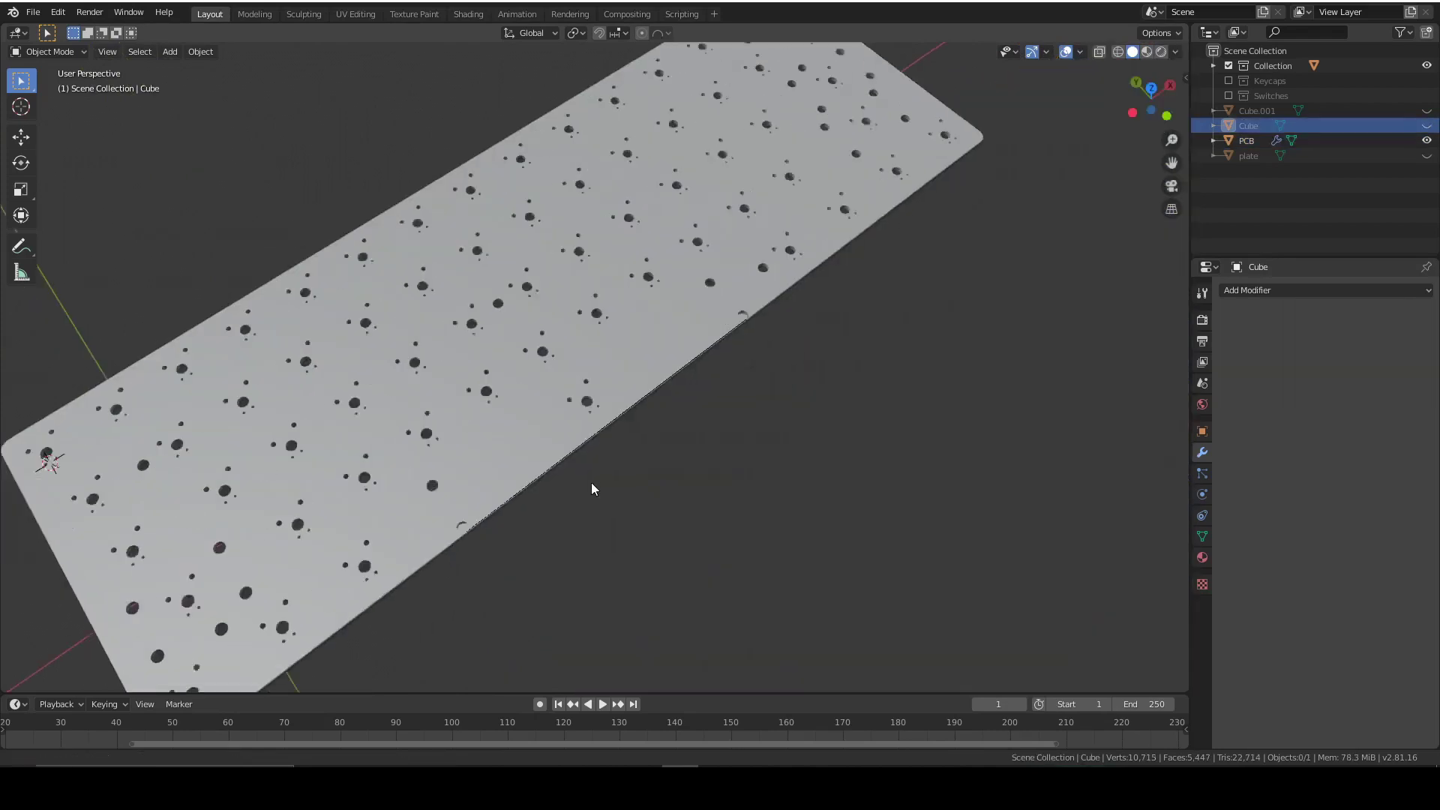
Step: Check the stabilizer hole at the PCB's long edge, and select Cube.001 and show it again
middle_drag(591, 487, 708, 306)
scroll(579, 270, up, 6)
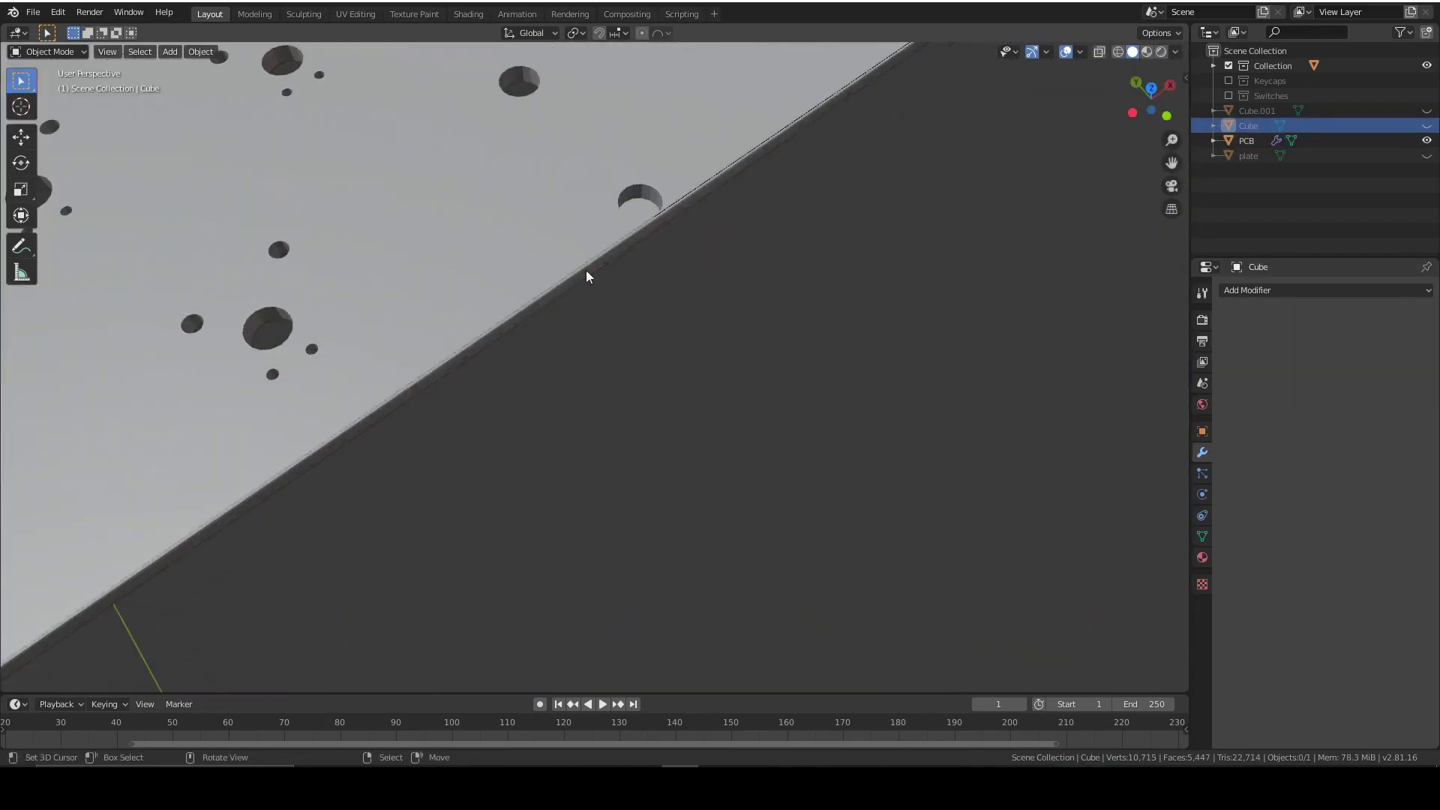
shift+middle_drag(660, 251, 640, 361)
click(1352, 110)
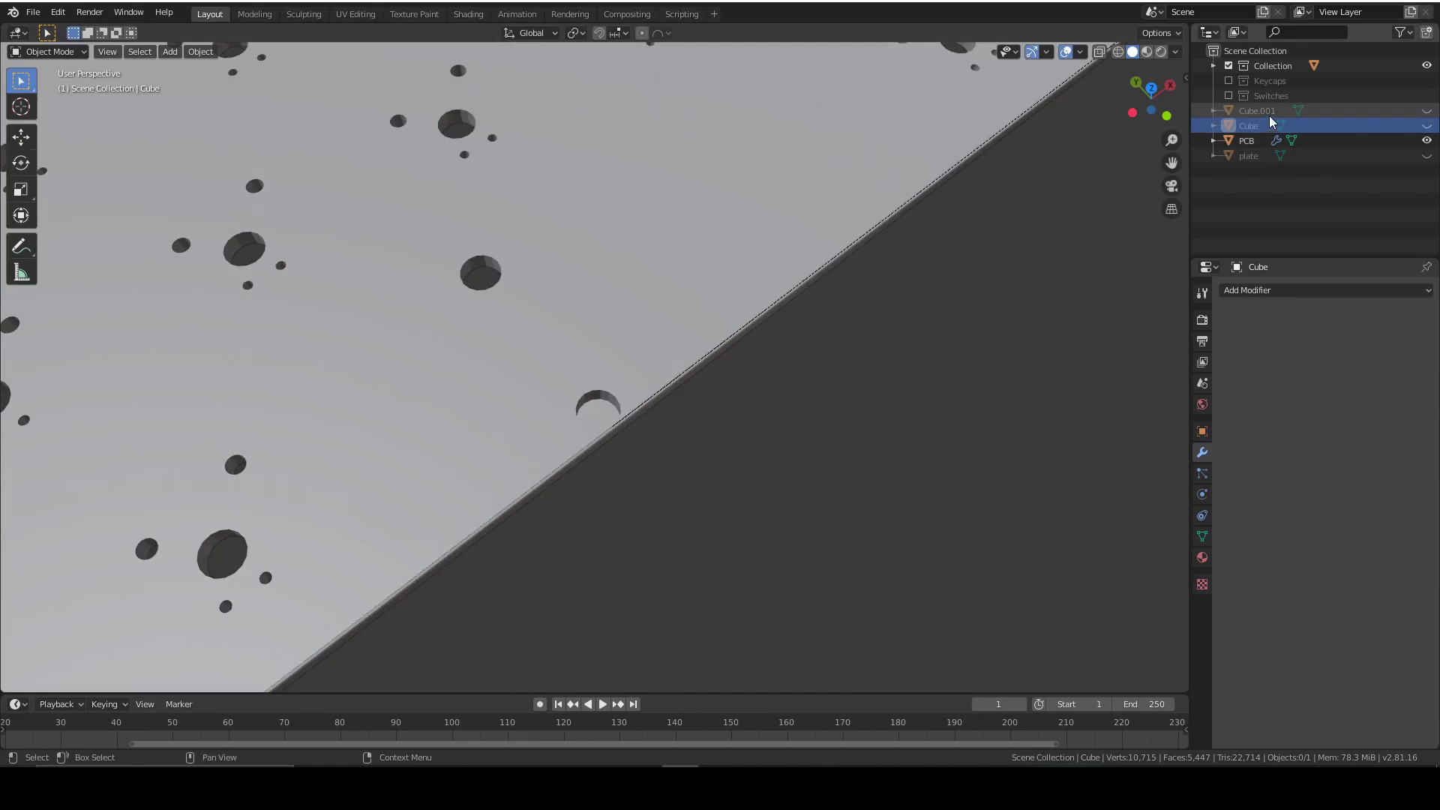
click(1426, 110)
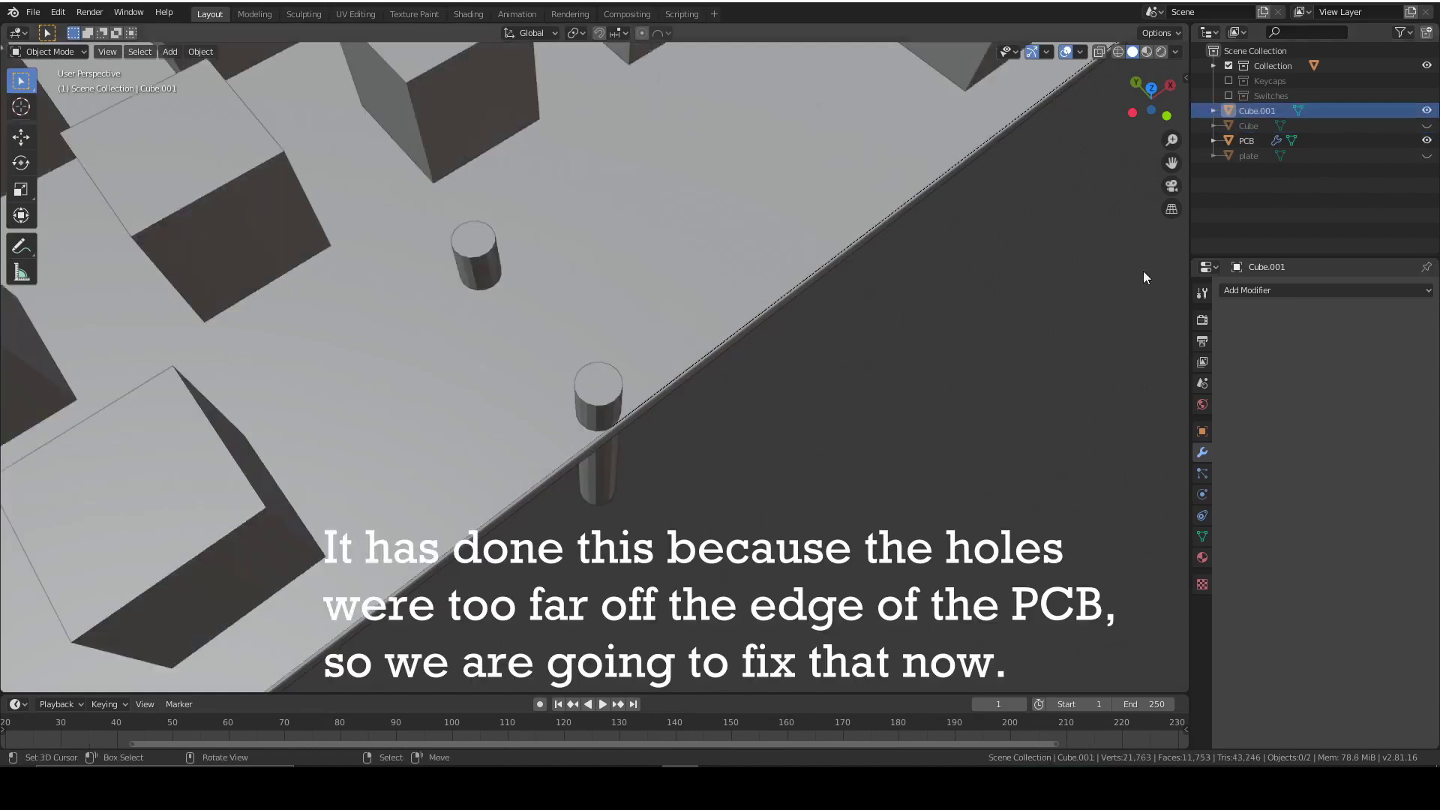